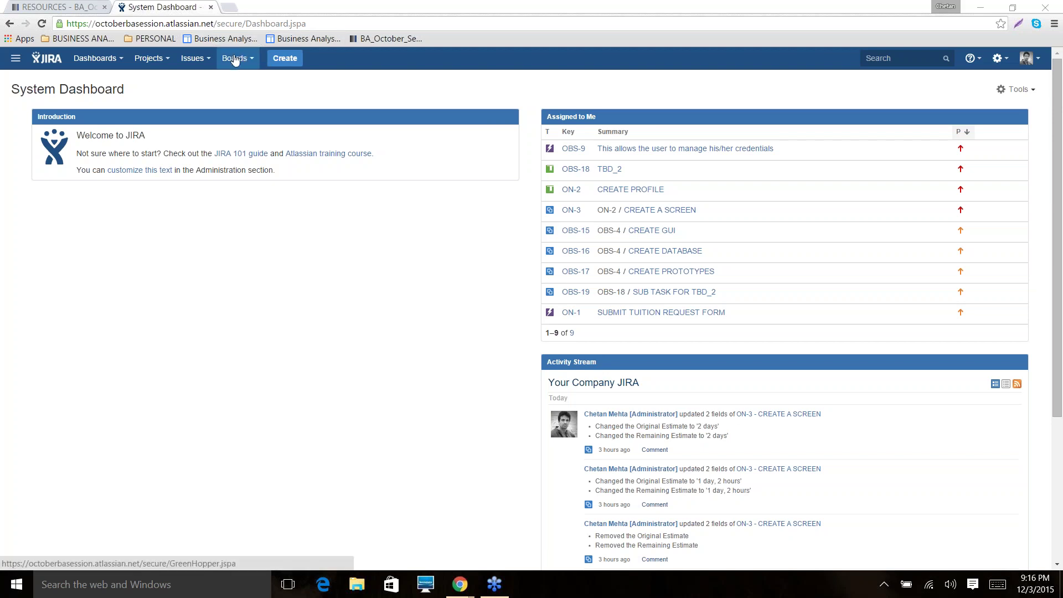
click(171, 63)
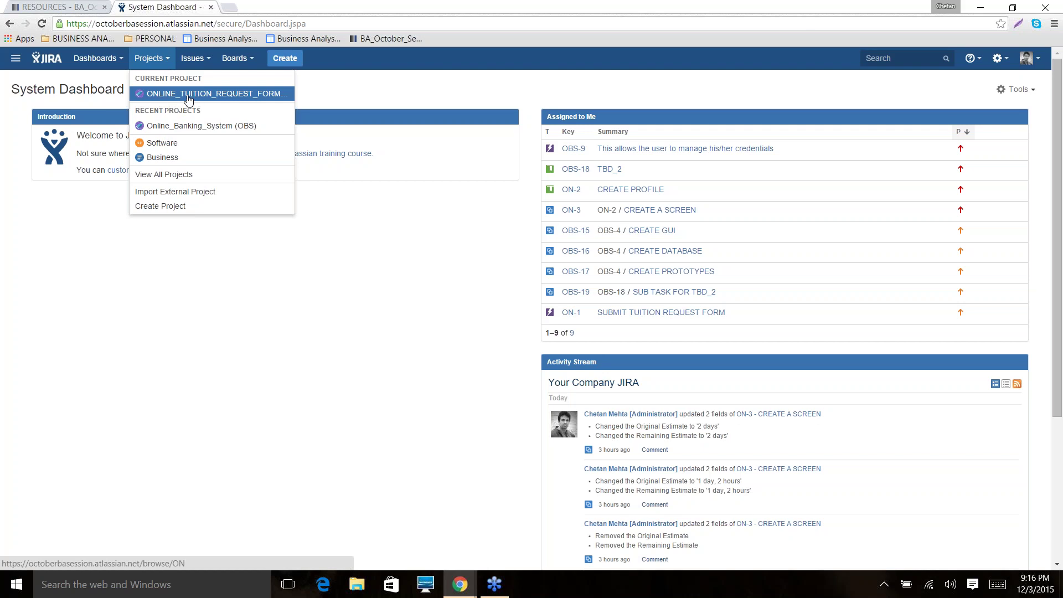
click(177, 210)
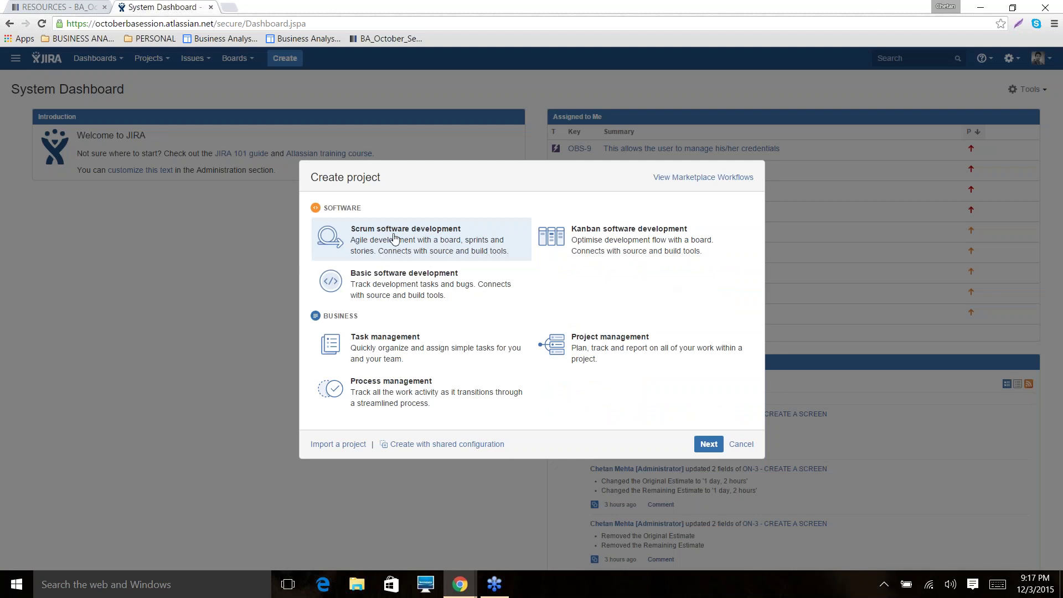
click(708, 443)
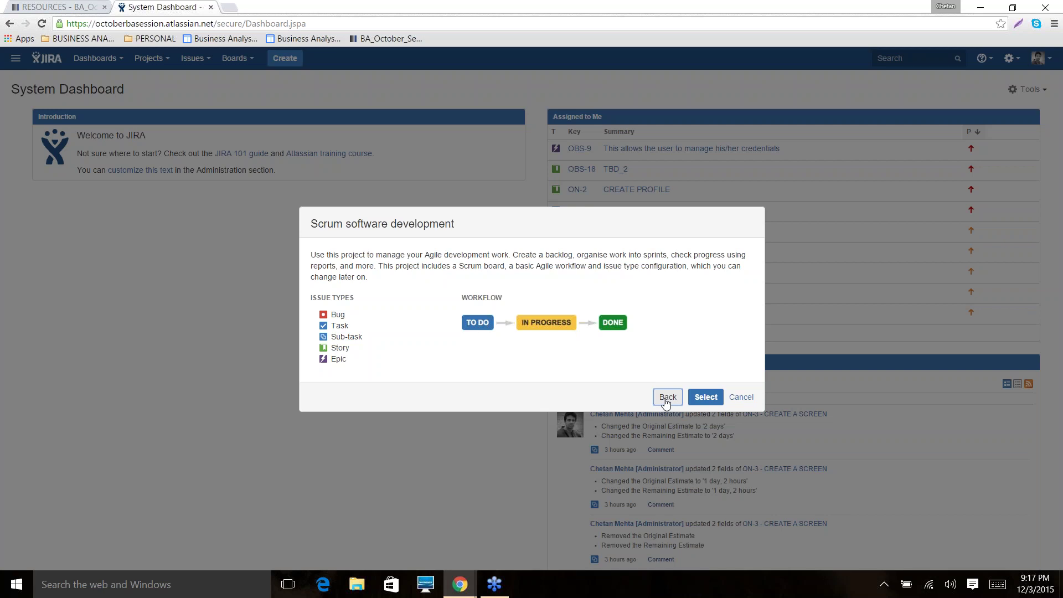
click(666, 397)
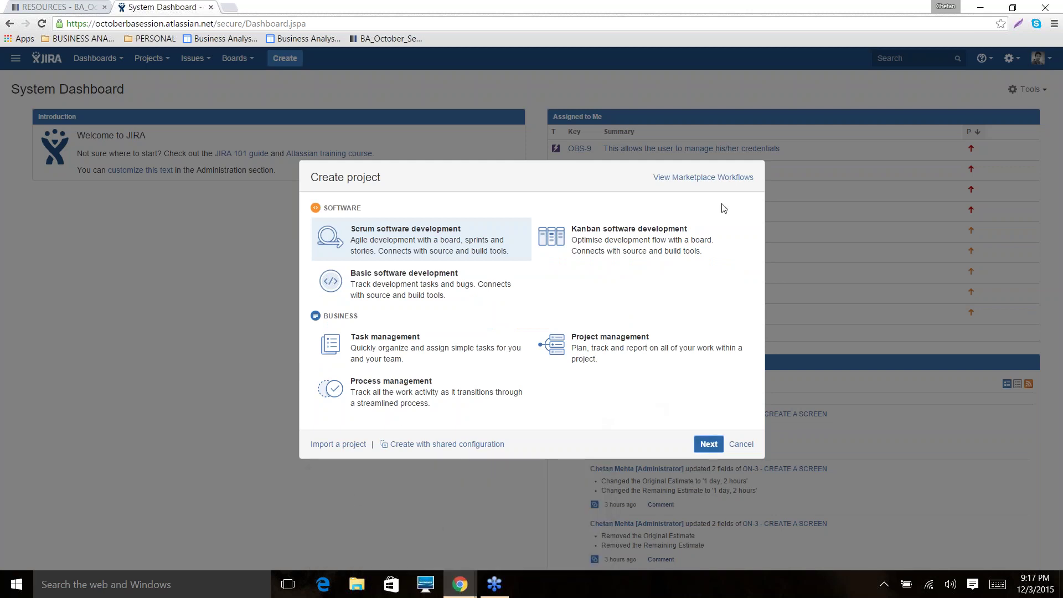
click(740, 444)
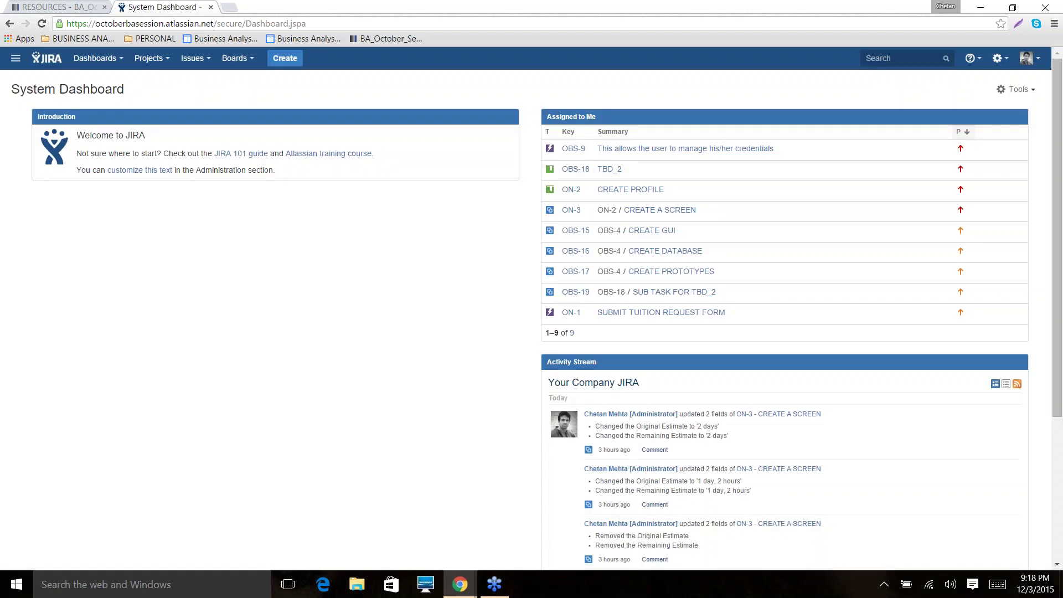
- Open HOW_TO_SETUP_JIRA.pdf from the Agile folder of the RESOURCES page, review its first setup instructions and close it
click(53, 7)
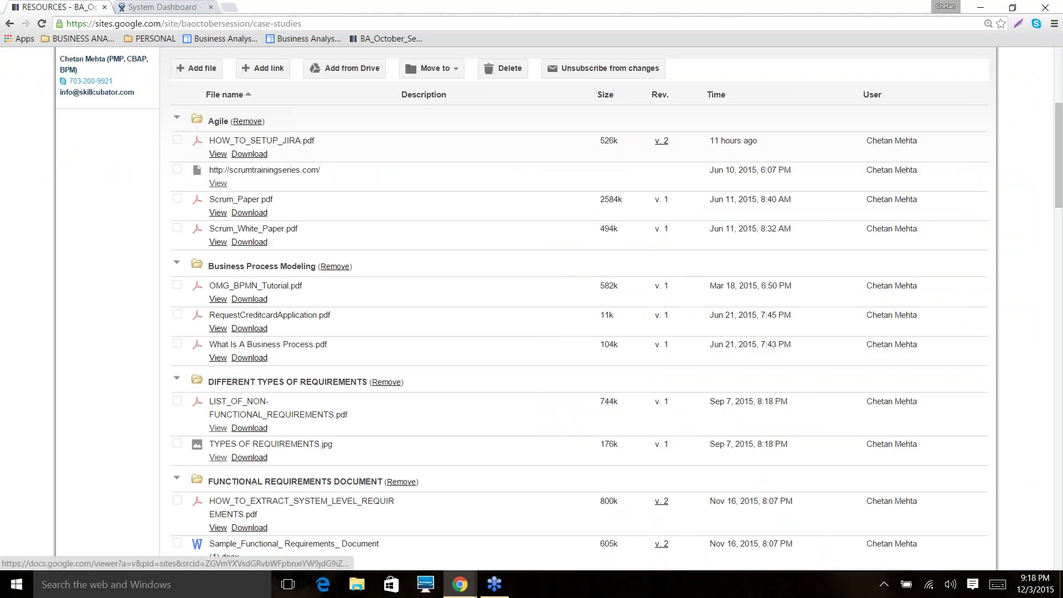
click(218, 154)
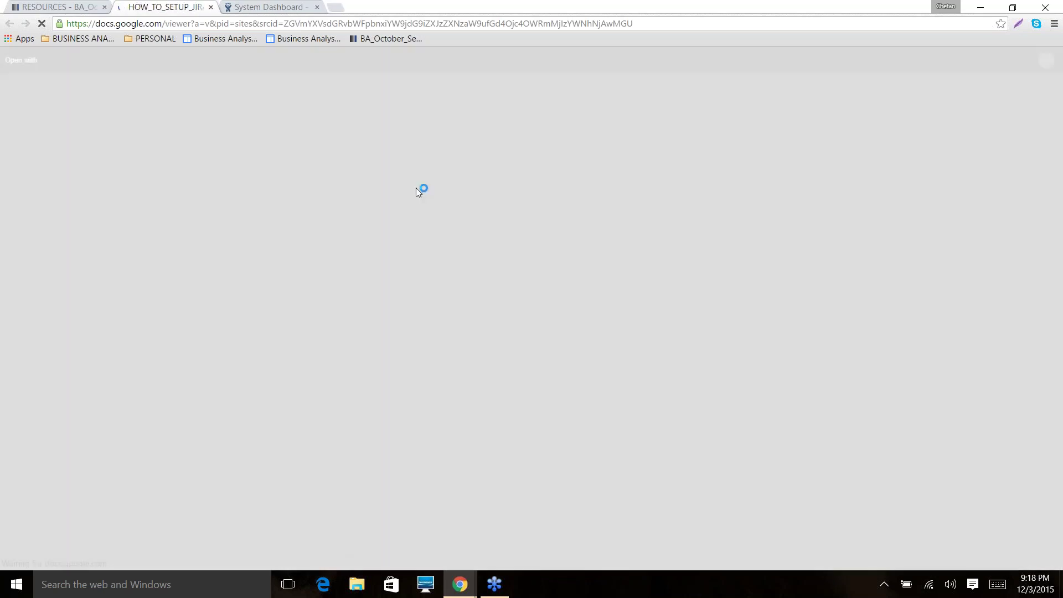
scroll(518, 178, down, 3)
scroll(518, 179, up, 2)
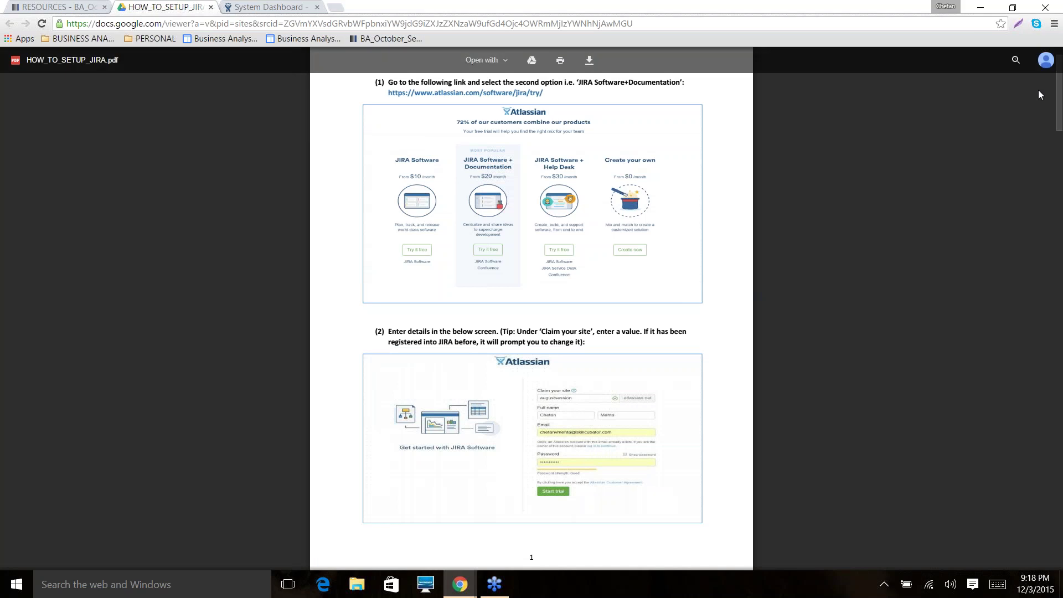
scroll(640, 183, up, 1)
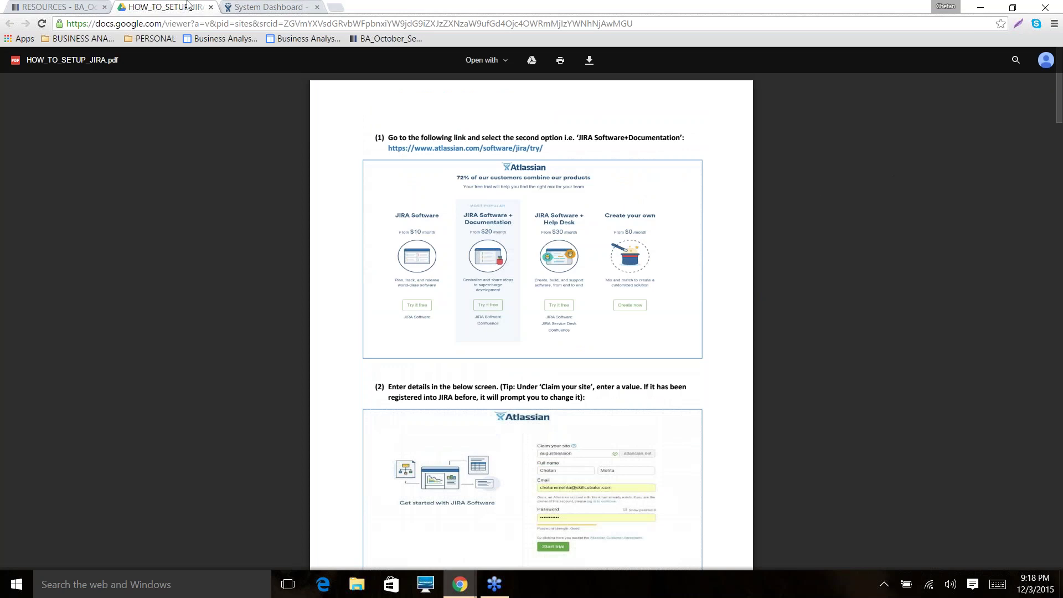
click(211, 7)
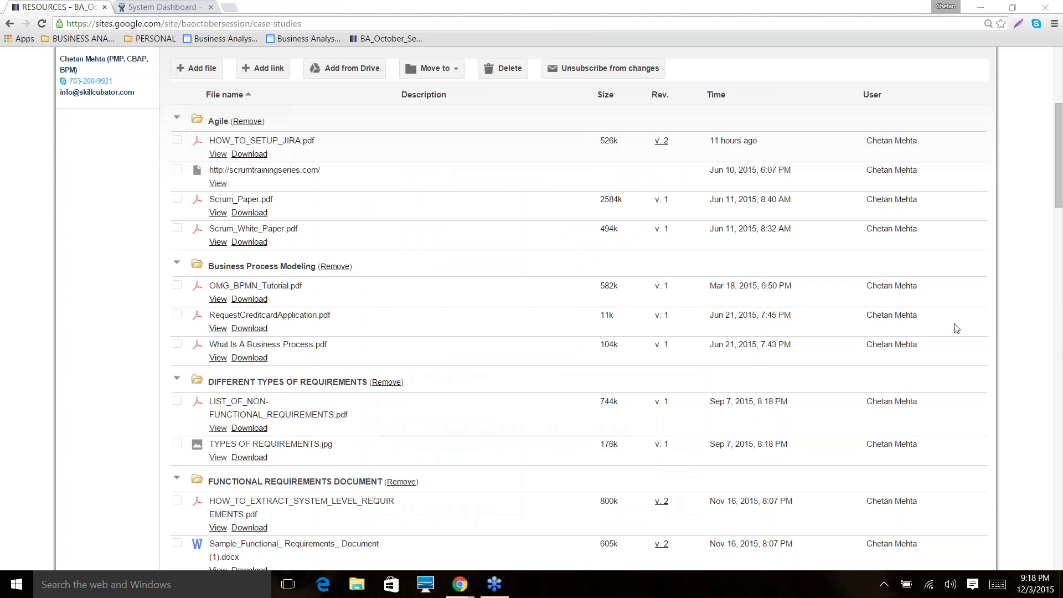
- Hand the GoToWebinar presenter role over to the selected attendee
click(957, 369)
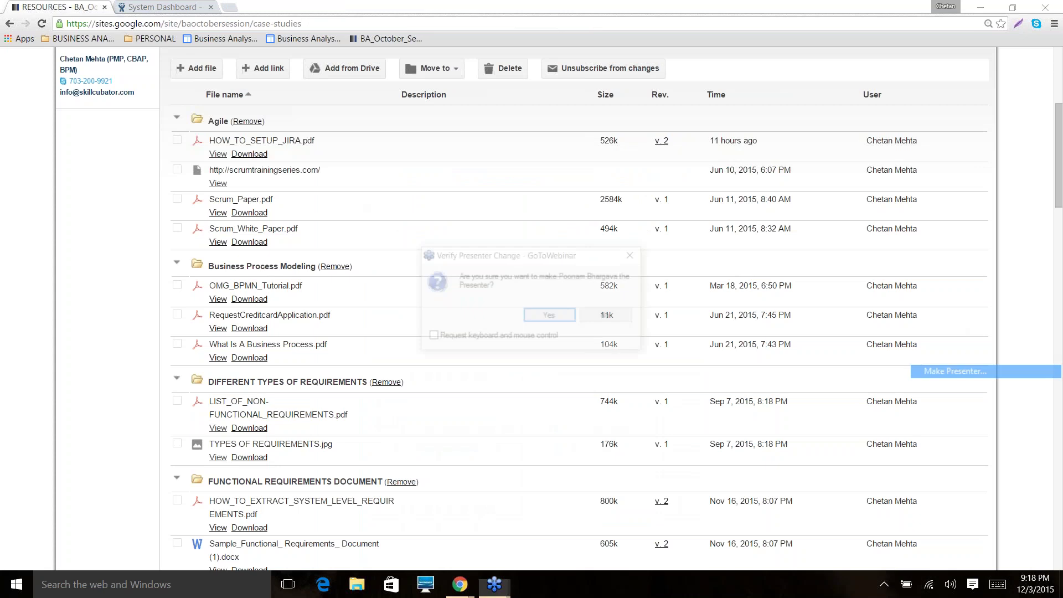
click(562, 316)
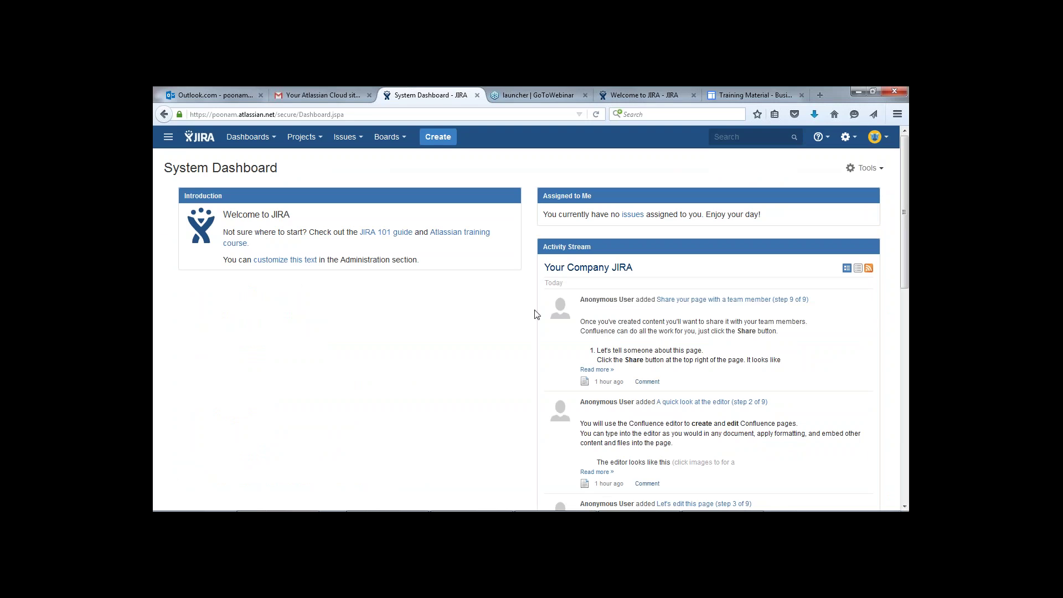
- Start creating a Scrum software development project on the attendee's JIRA site
click(303, 142)
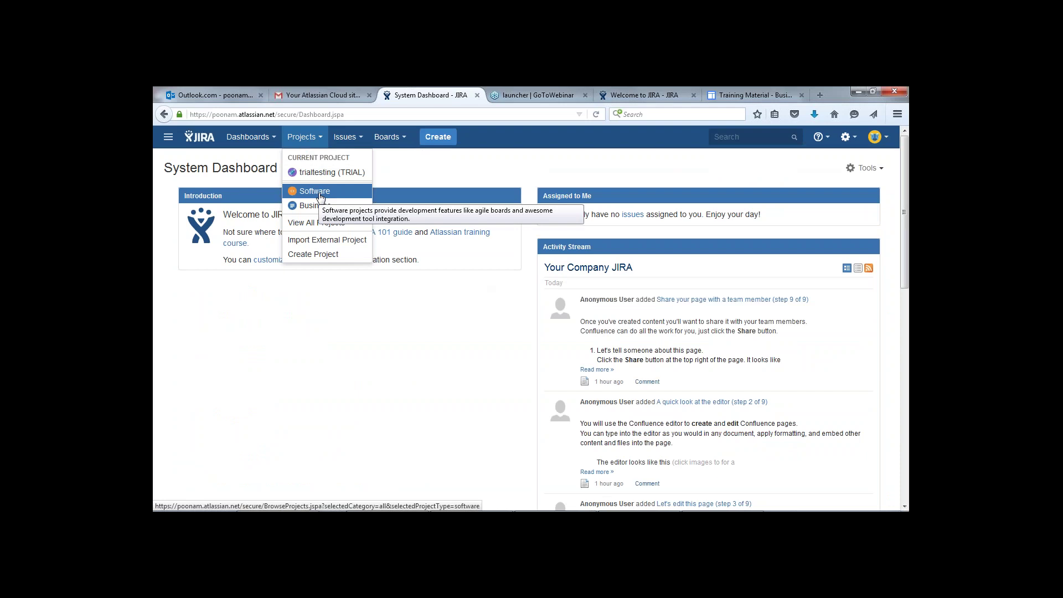
click(324, 255)
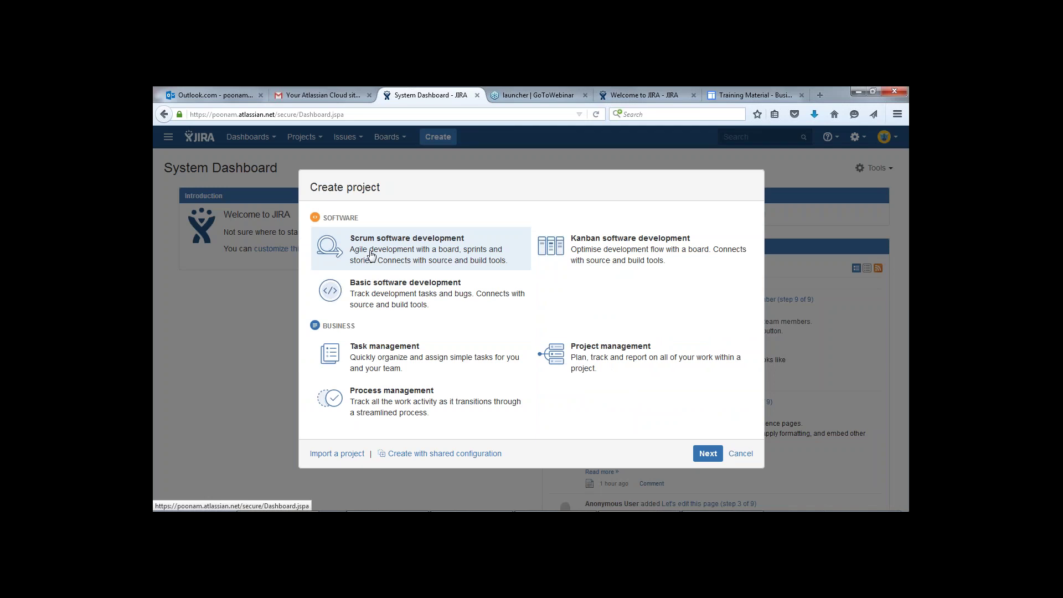
click(701, 456)
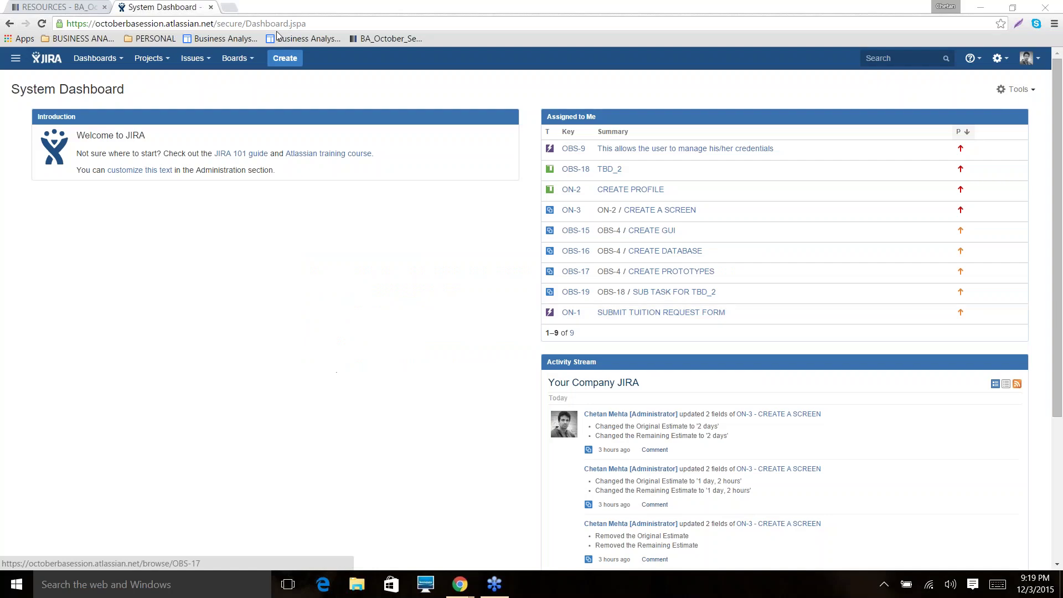
- Start a new project on the octoberbasession JIRA site using the Scrum software development template
click(161, 60)
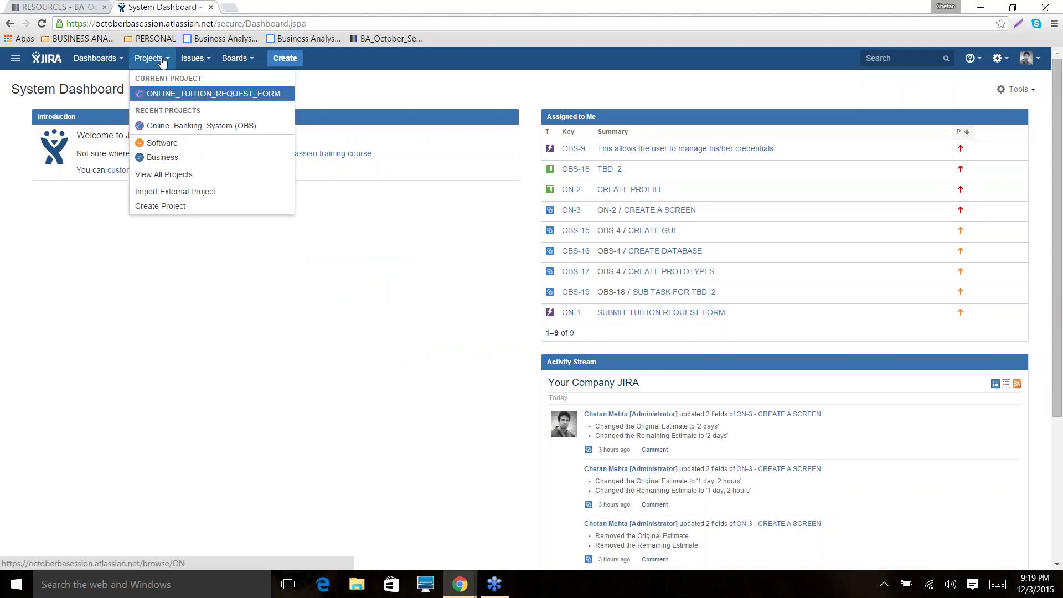
click(160, 206)
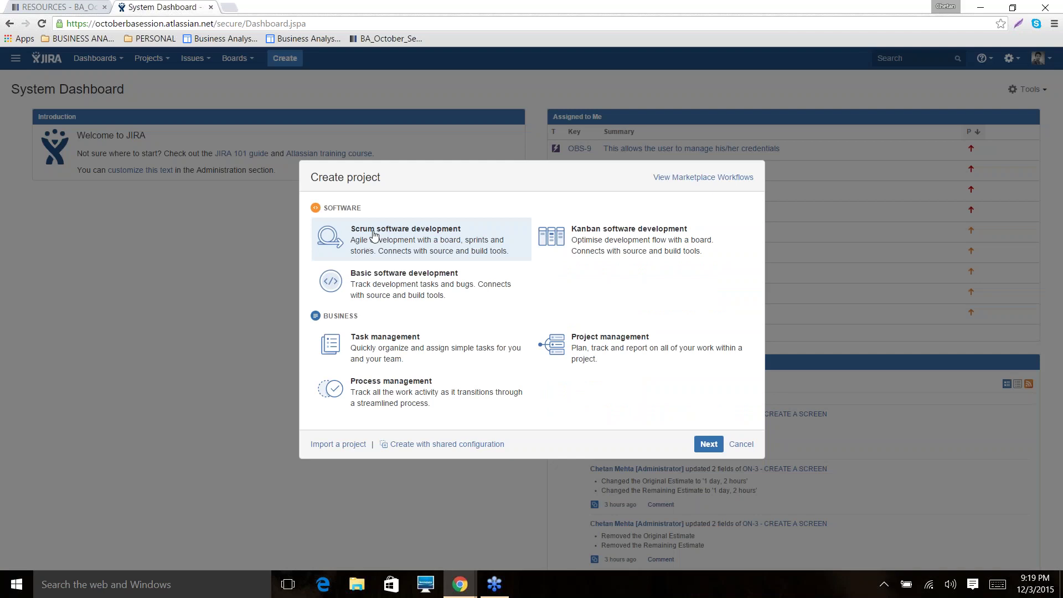
click(709, 444)
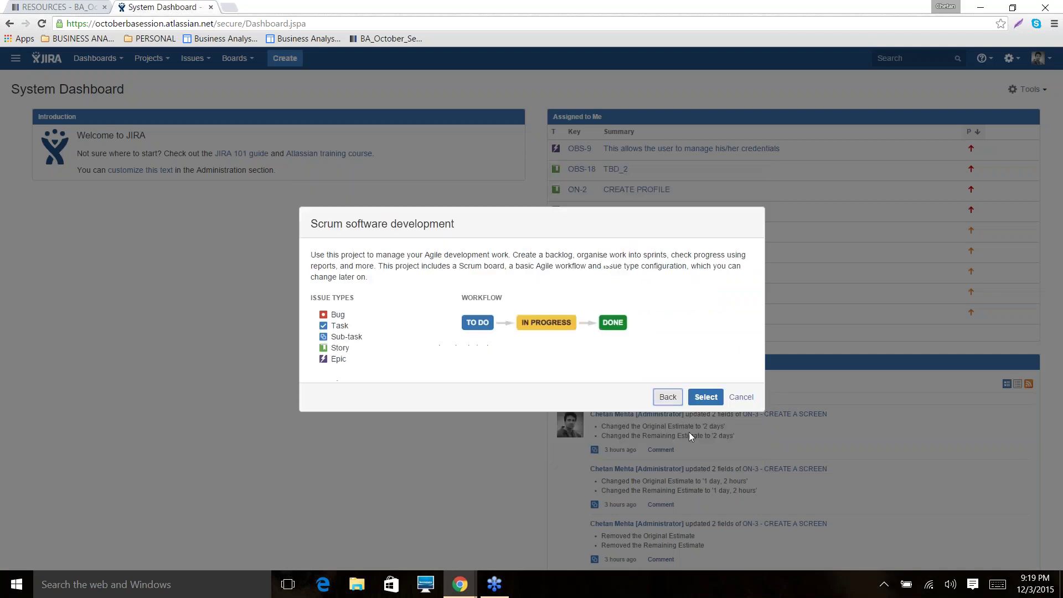
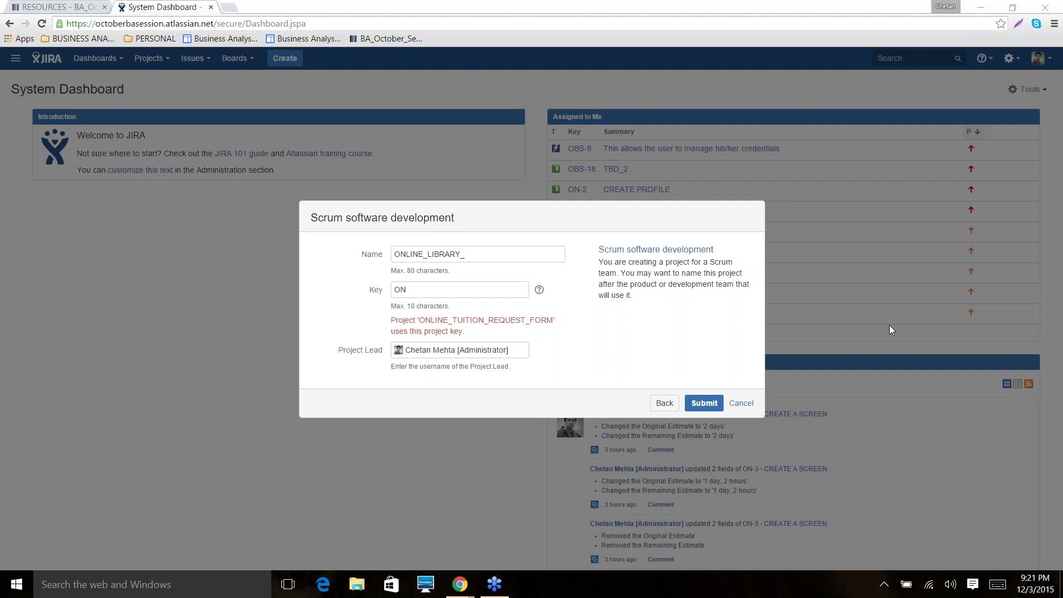
- Complete the new project's name as ONLINE_LIBRARY_SYSTEM and try to submit the project
click(483, 255)
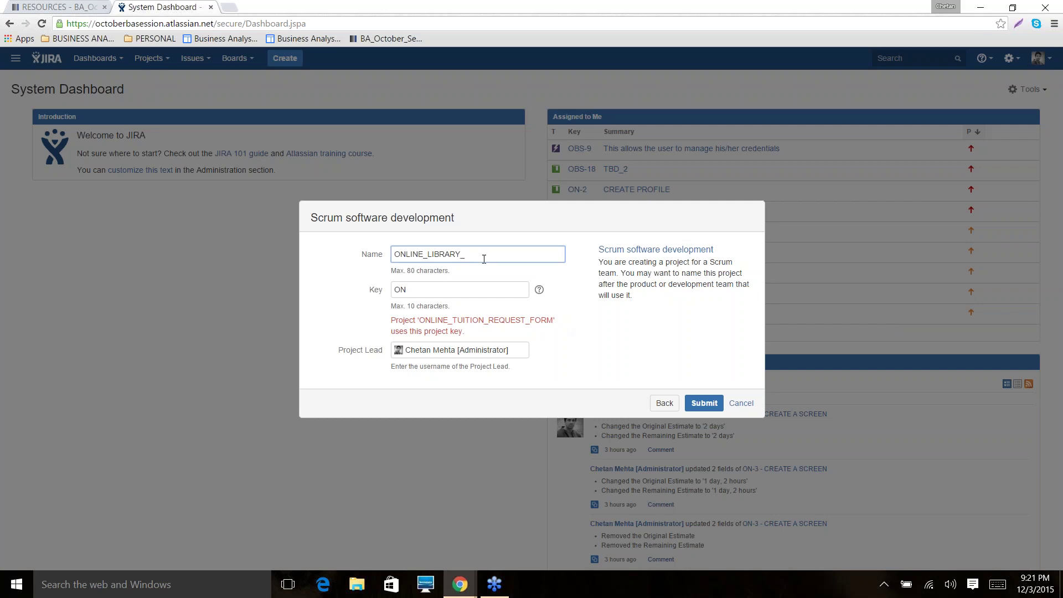
text(SYSTEM)
click(430, 291)
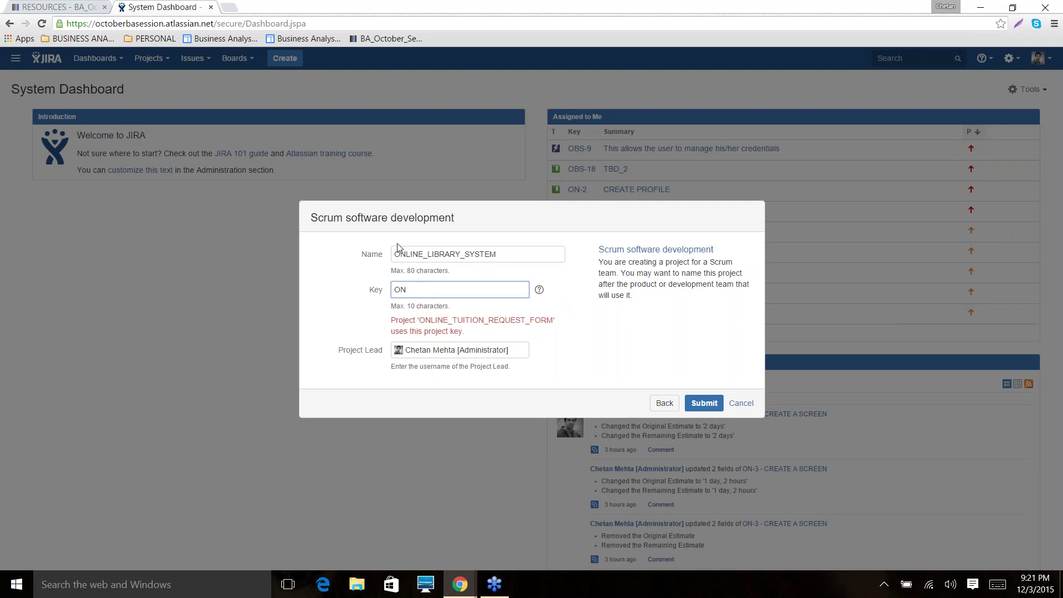
double_click(534, 261)
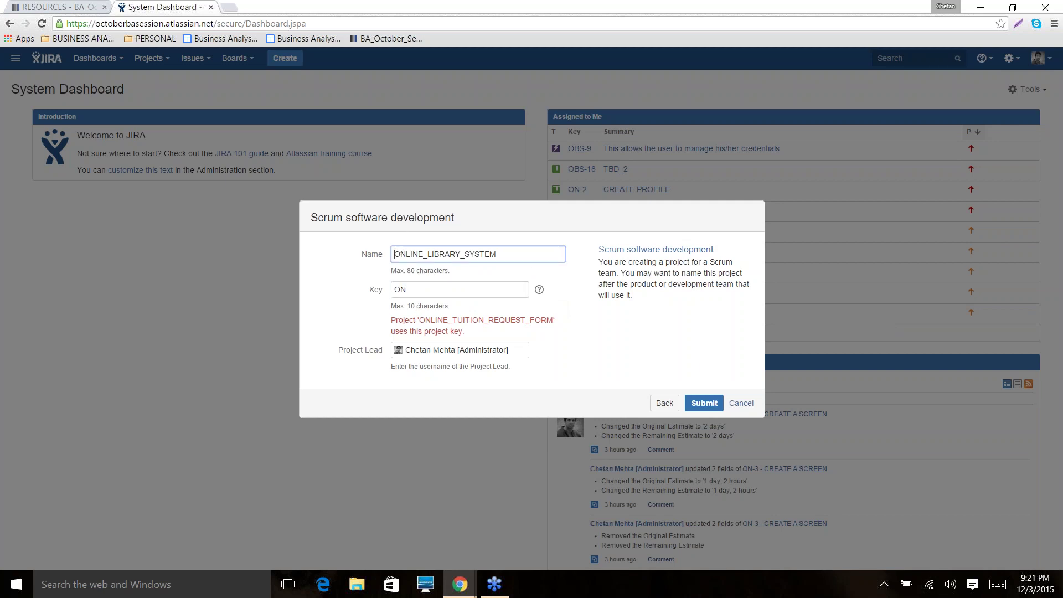
click(531, 249)
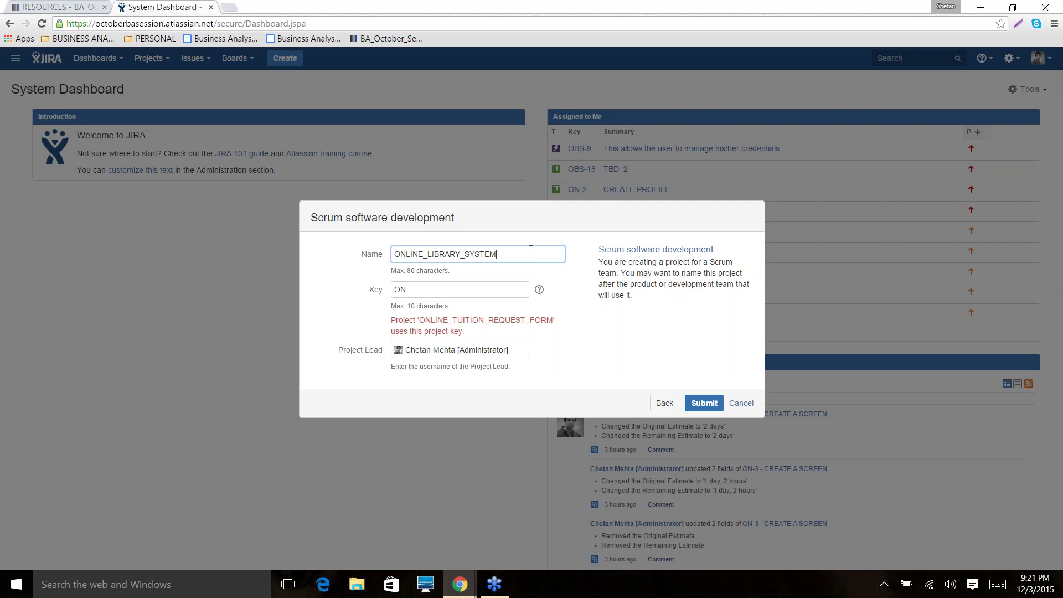
click(706, 406)
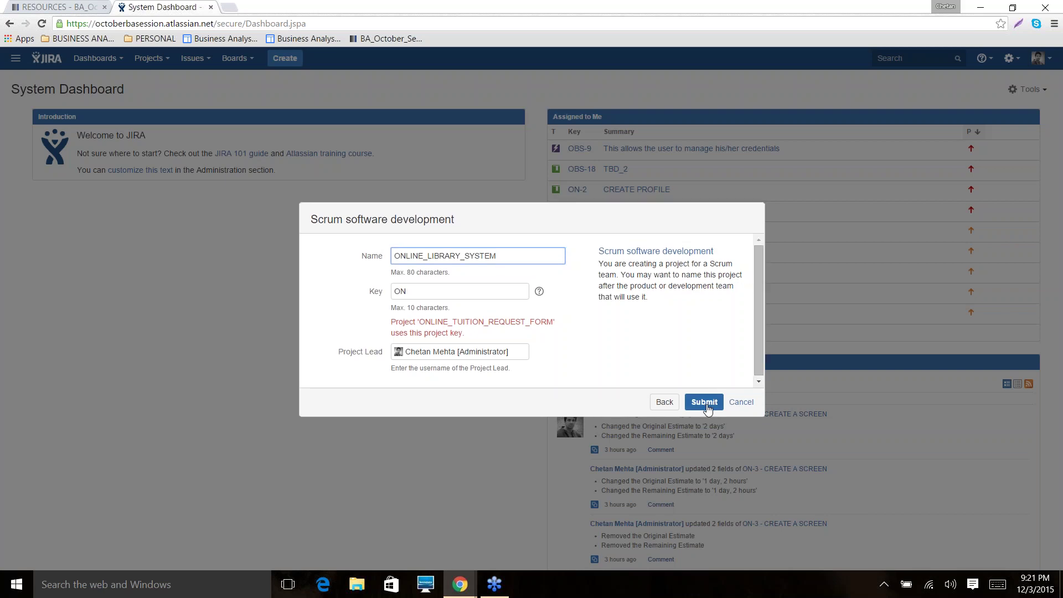
- Set the project key to OLS and create the project
click(436, 291)
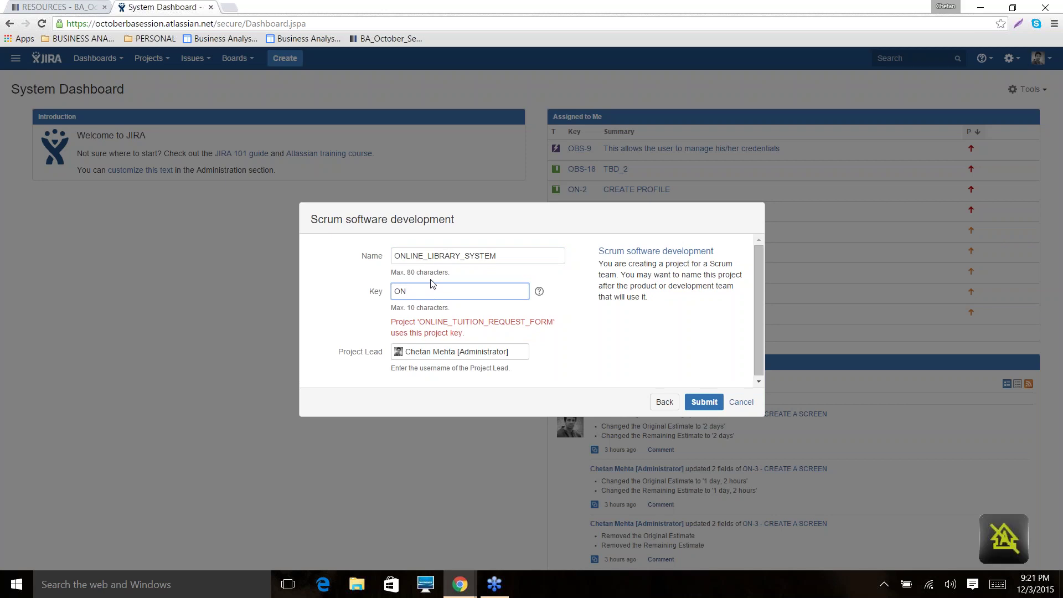
key(BackSpace)
text(LS)
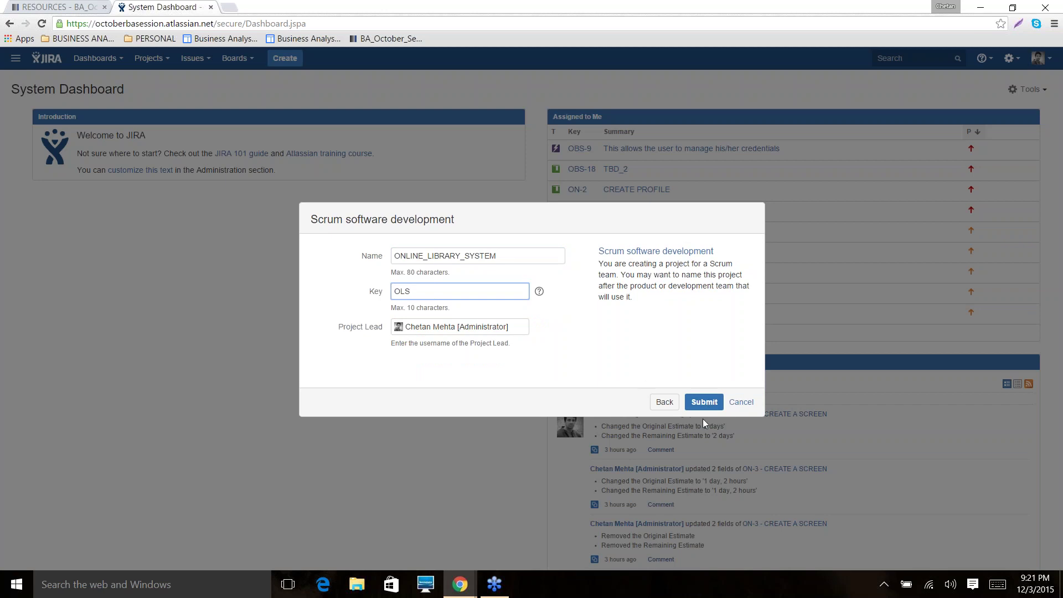
click(704, 403)
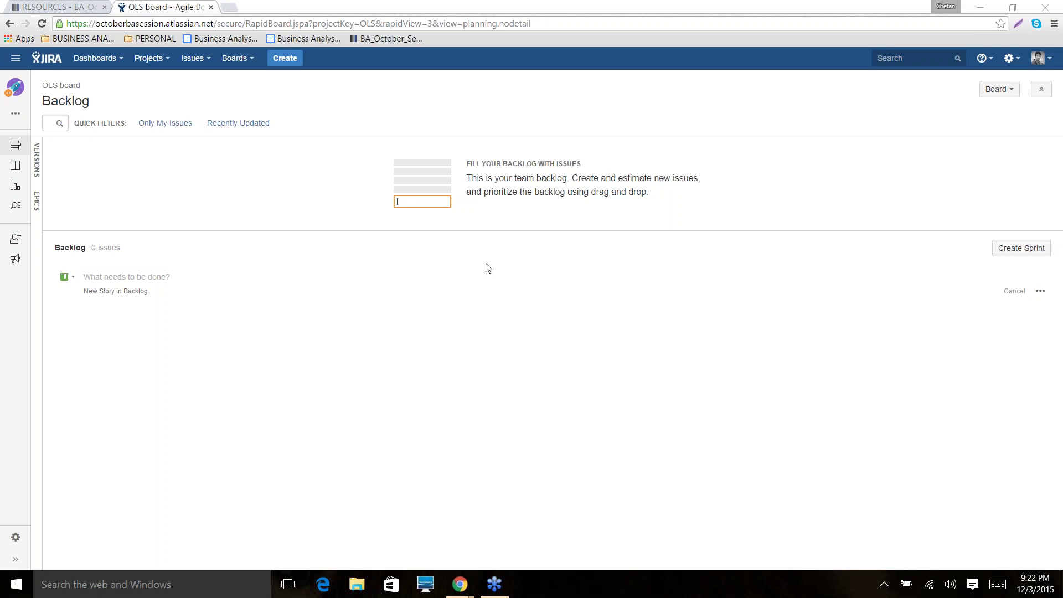
- Show the epics list beside the OLS board's backlog and highlight the Backlog heading
click(37, 209)
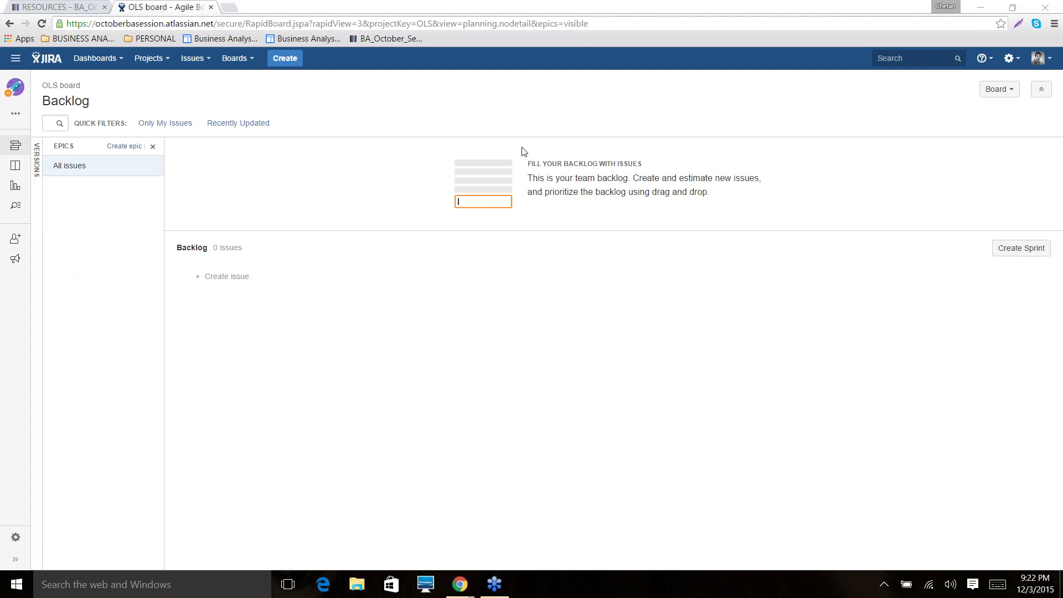
click(148, 104)
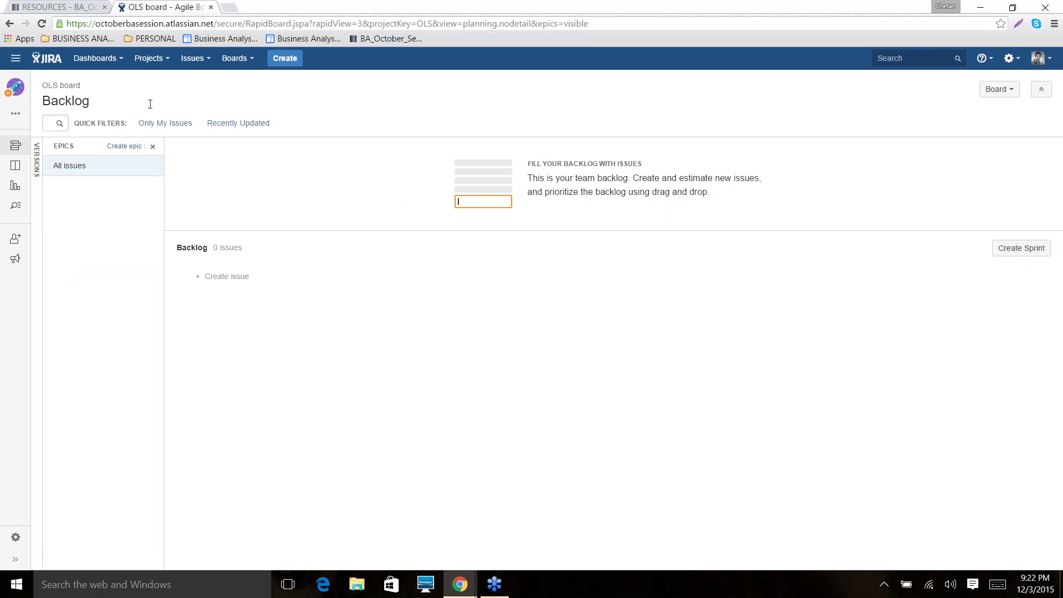
double_click(91, 102)
click(91, 102)
drag(43, 101, 48, 101)
shift+click(88, 103)
click(44, 102)
drag(47, 101, 89, 107)
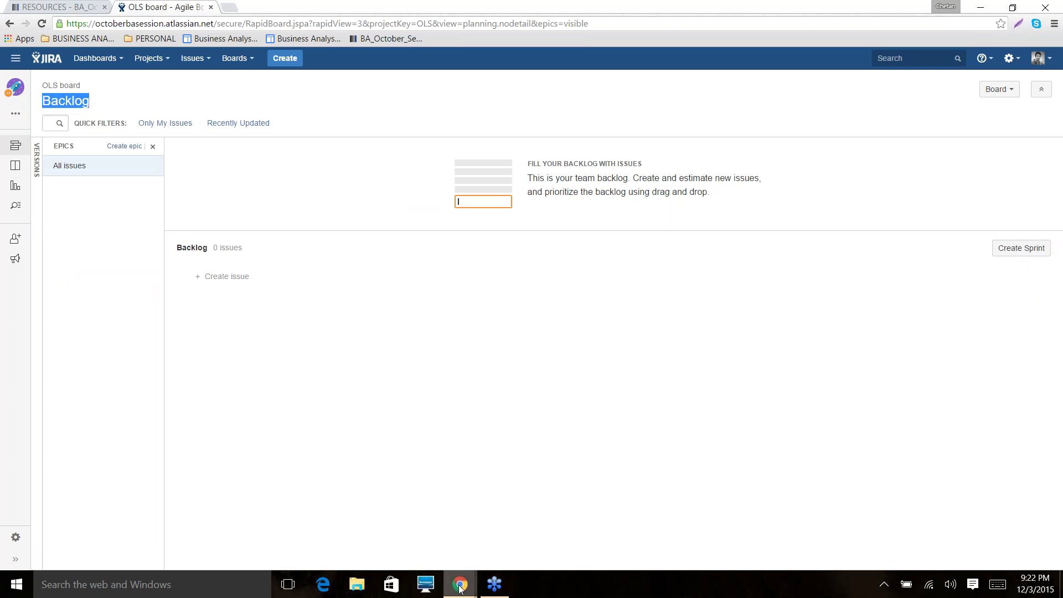
- Switch to Excel, create a blank workbook and widen column I to about six times its default width
mouse_move(460, 588)
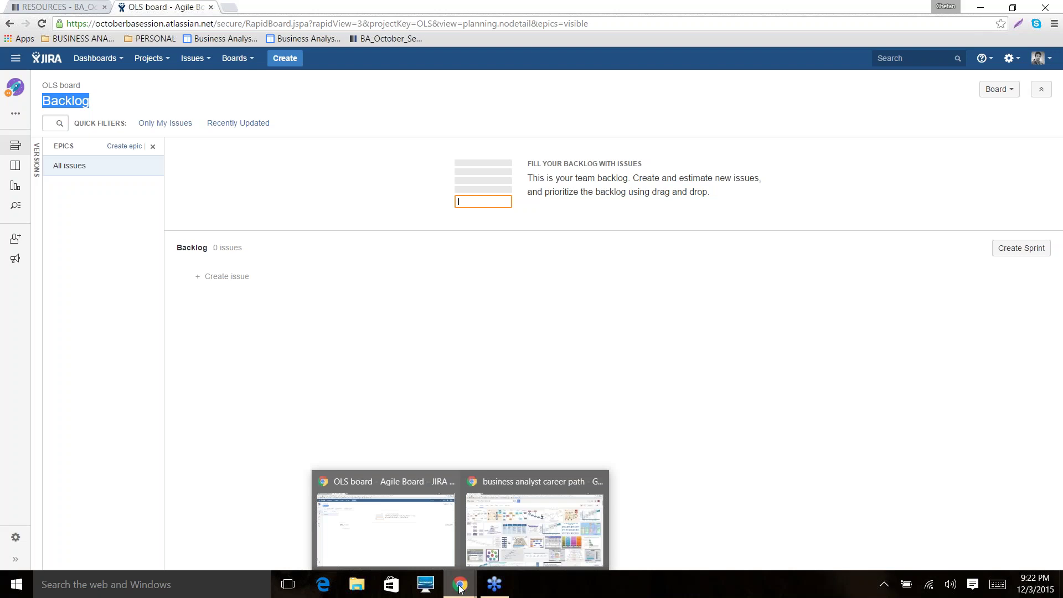
click(16, 584)
click(53, 371)
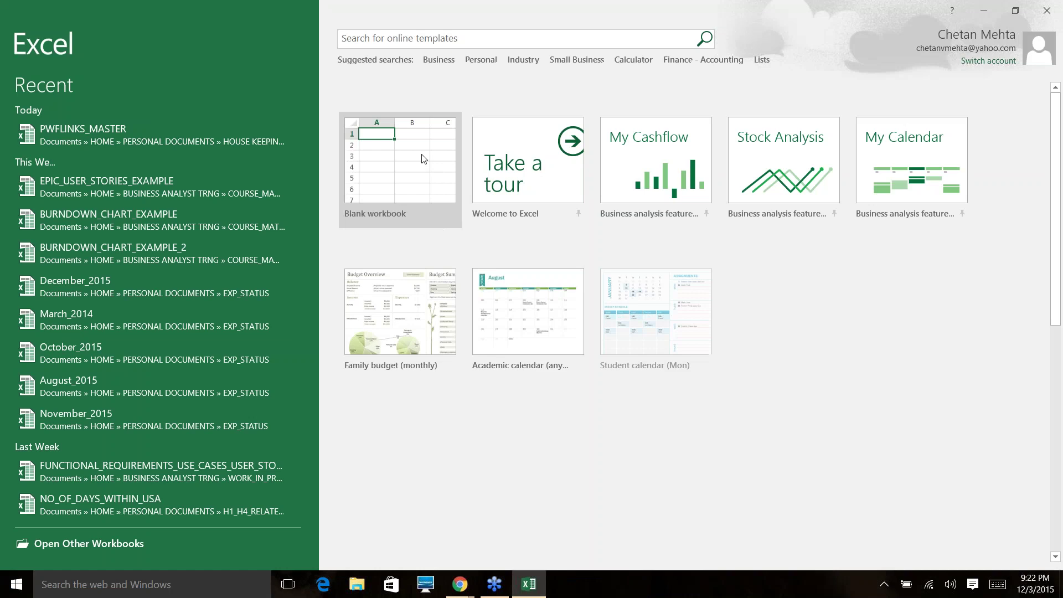
click(422, 159)
click(437, 151)
drag(417, 137, 639, 141)
- Enter the heading ONLINE LIBRARY SYSTEM in cell I3
click(453, 181)
text(onl)
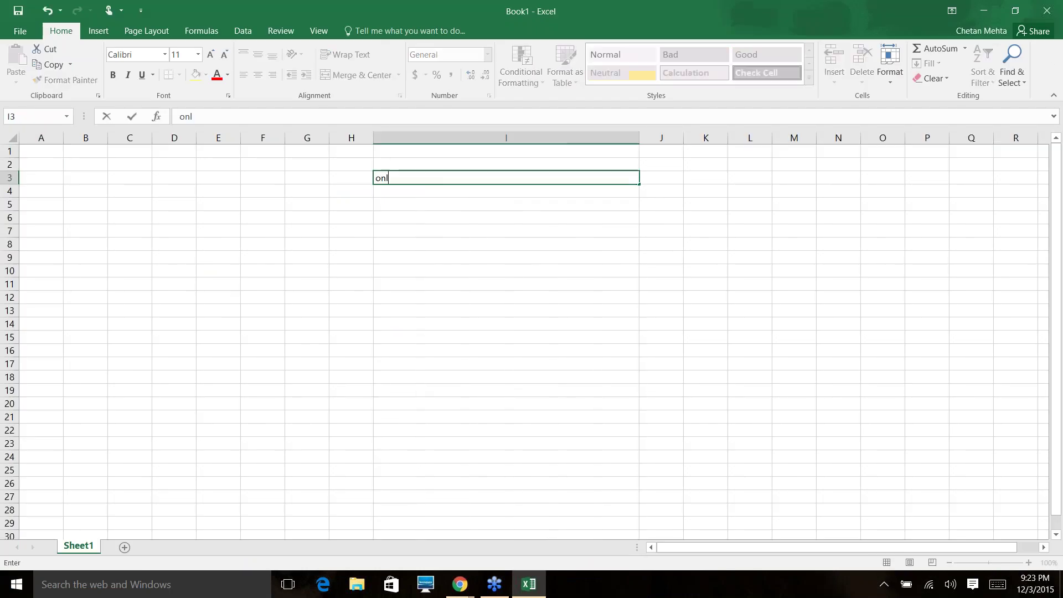
key(BackSpace)
key(BackSpace)
key(BackSpace)
key(Caps_Lock)
text(ONLINE )
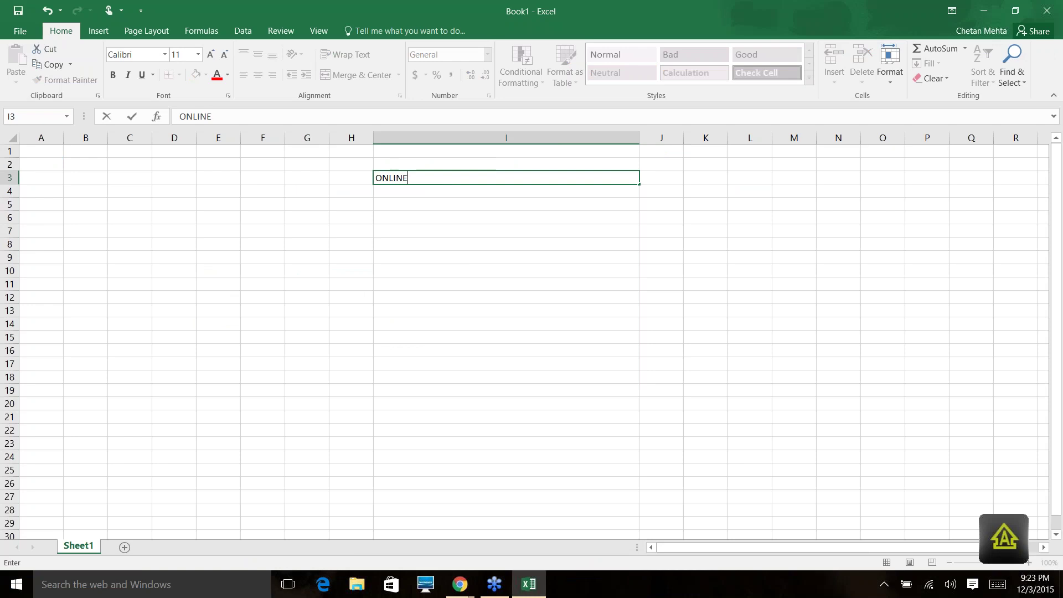
text(LIB)
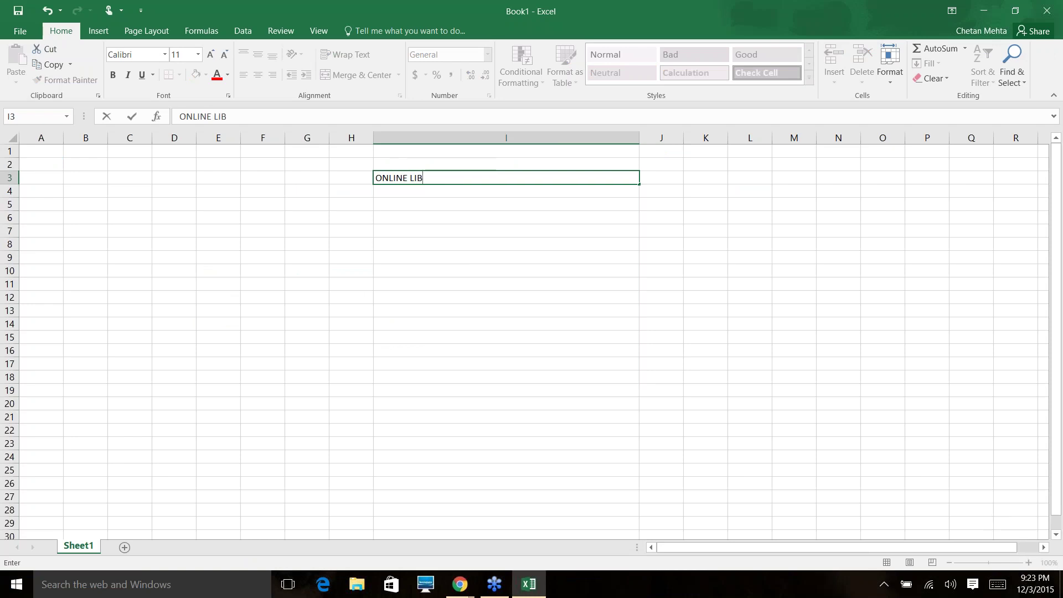
text(RARY SYSTEM)
key(Return)
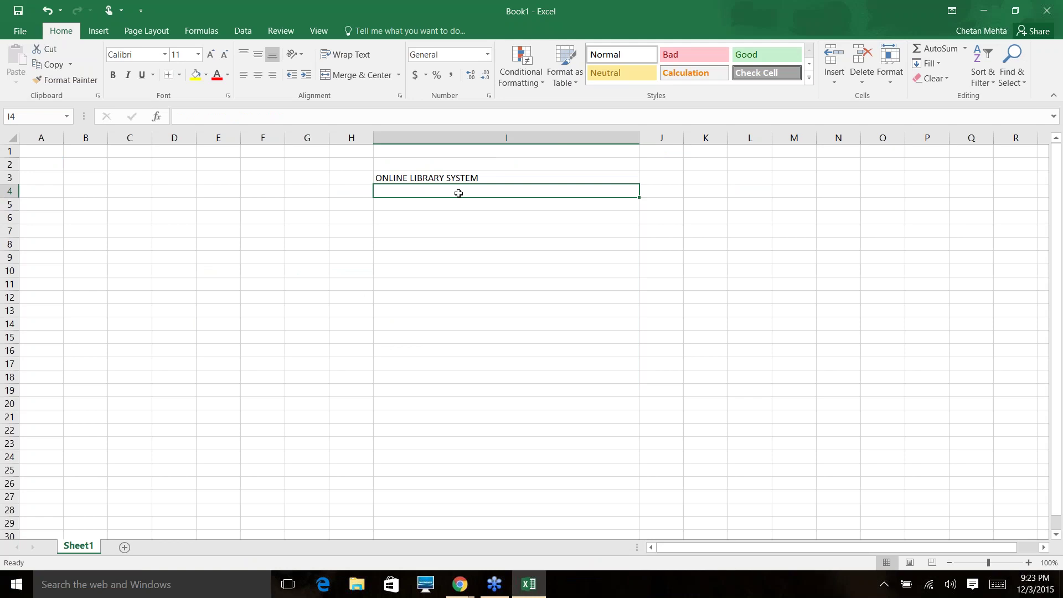
- Enter CHECK OUT BOOKS in cell I5 and label it EPIC in cell J5
key(Return)
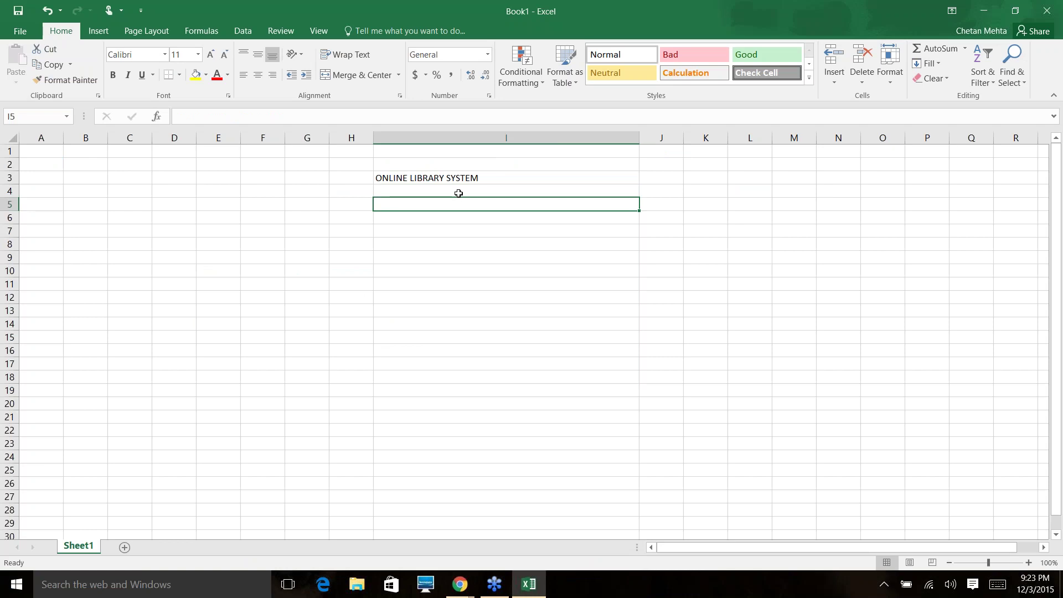
text(CHECK O)
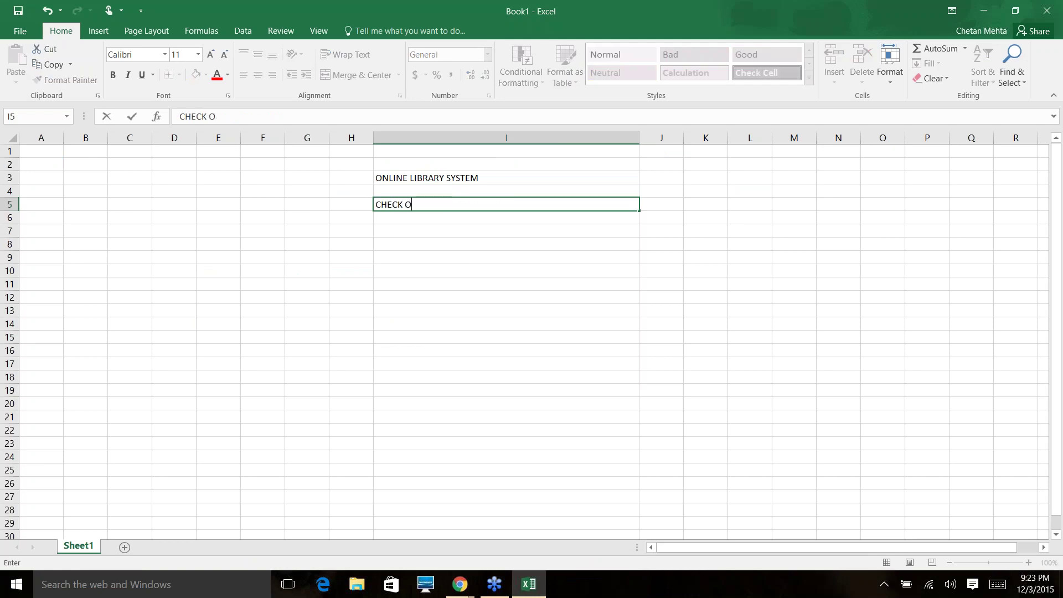
text(UT BOOKS)
key(Return)
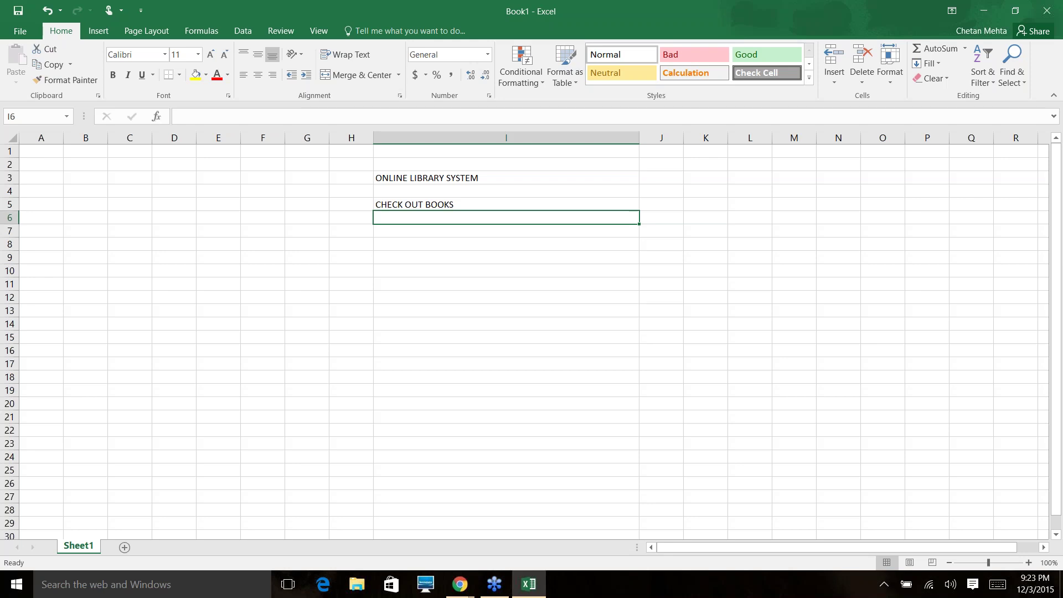
click(661, 204)
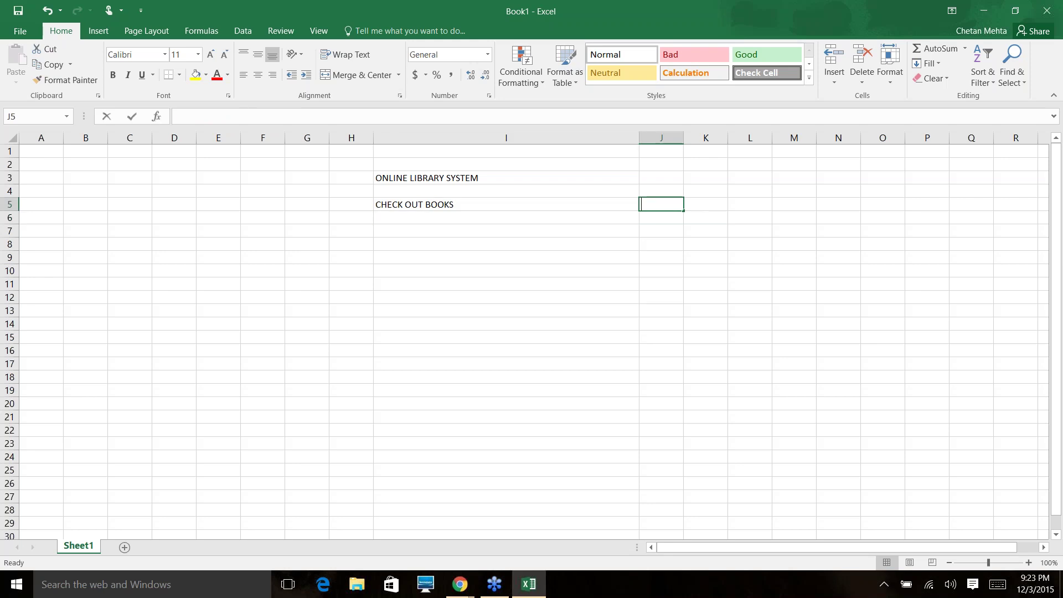
text(EPIC)
key(Return)
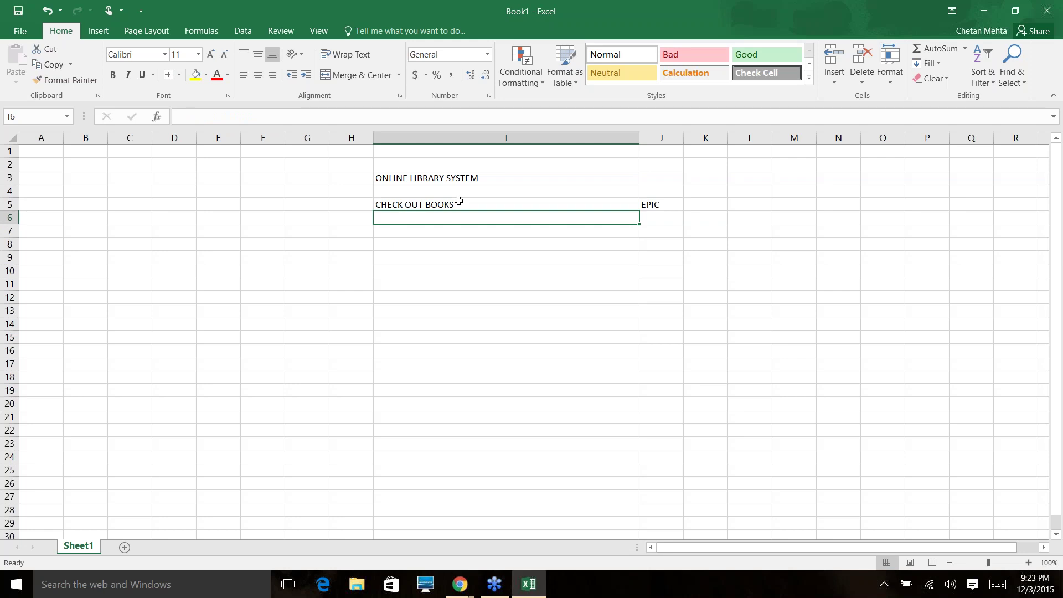
- Switch to JIRA and start a new issue of type Epic in the ONLINE_LIBRARY_SYSTEM project
key(alt+Tab)
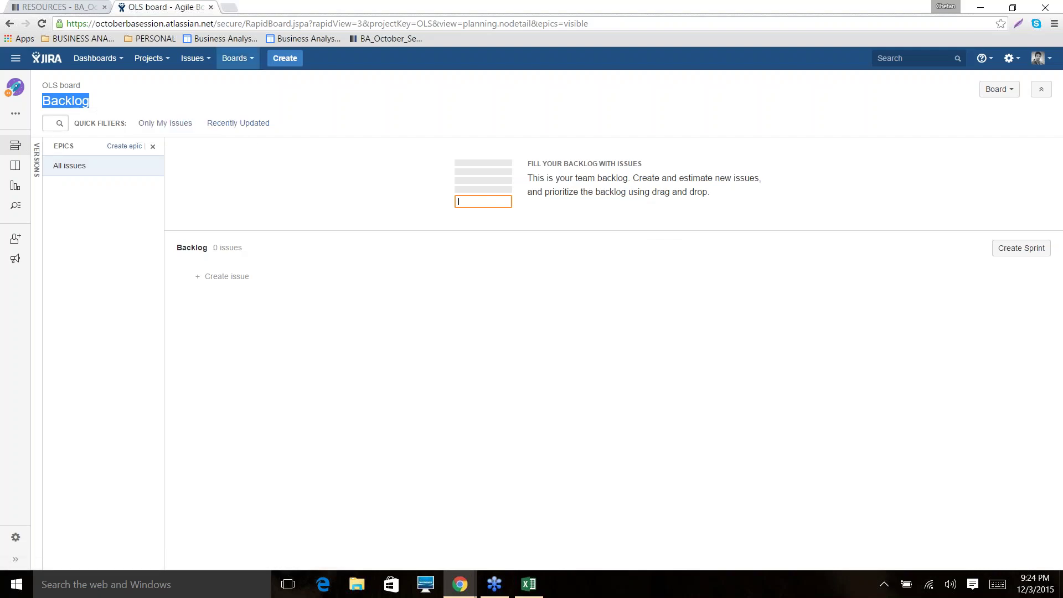
click(283, 62)
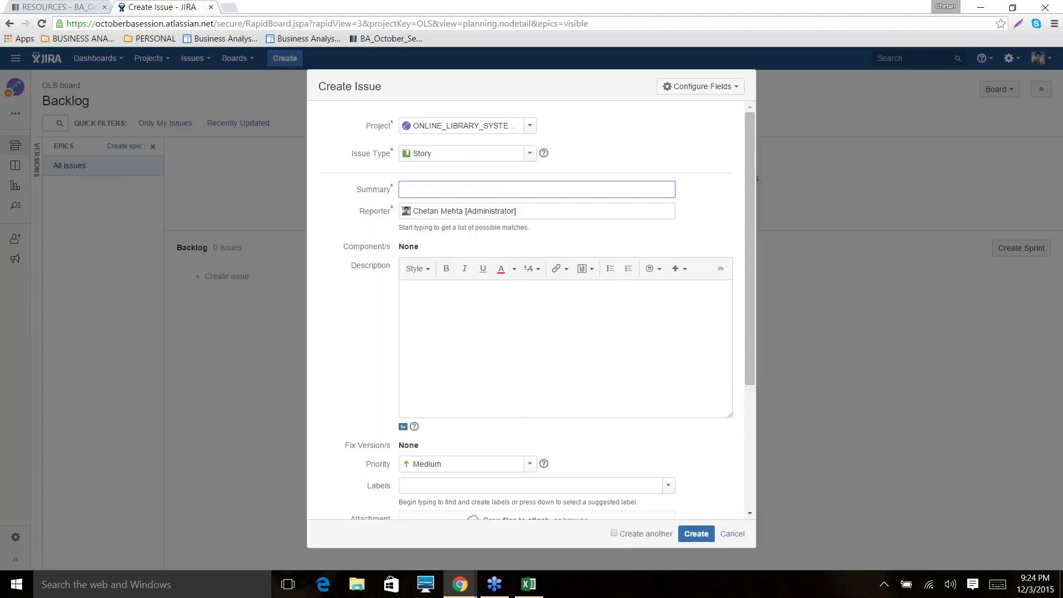
click(529, 125)
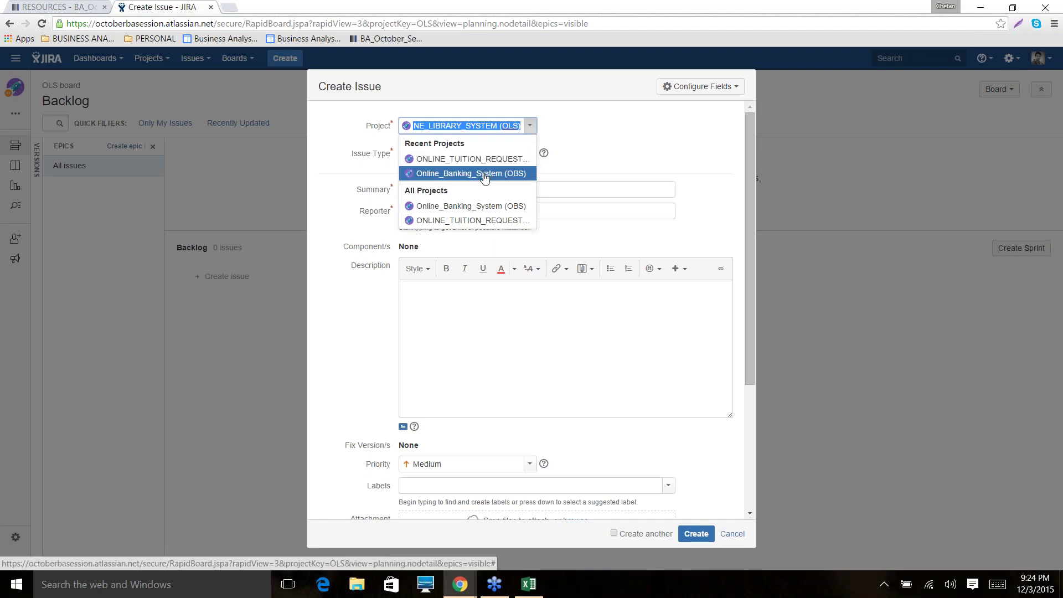
click(606, 132)
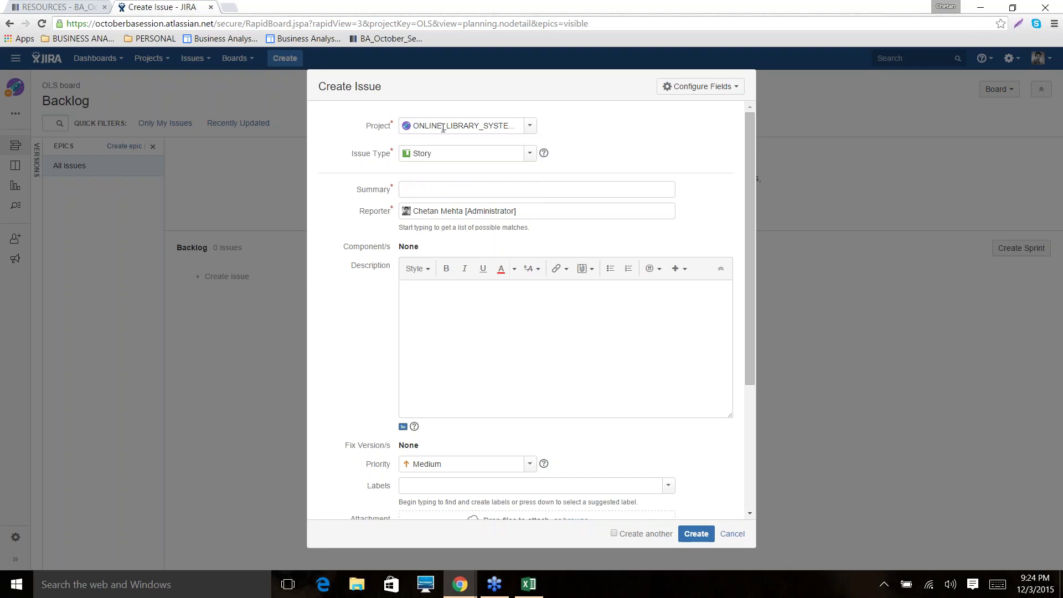
click(530, 155)
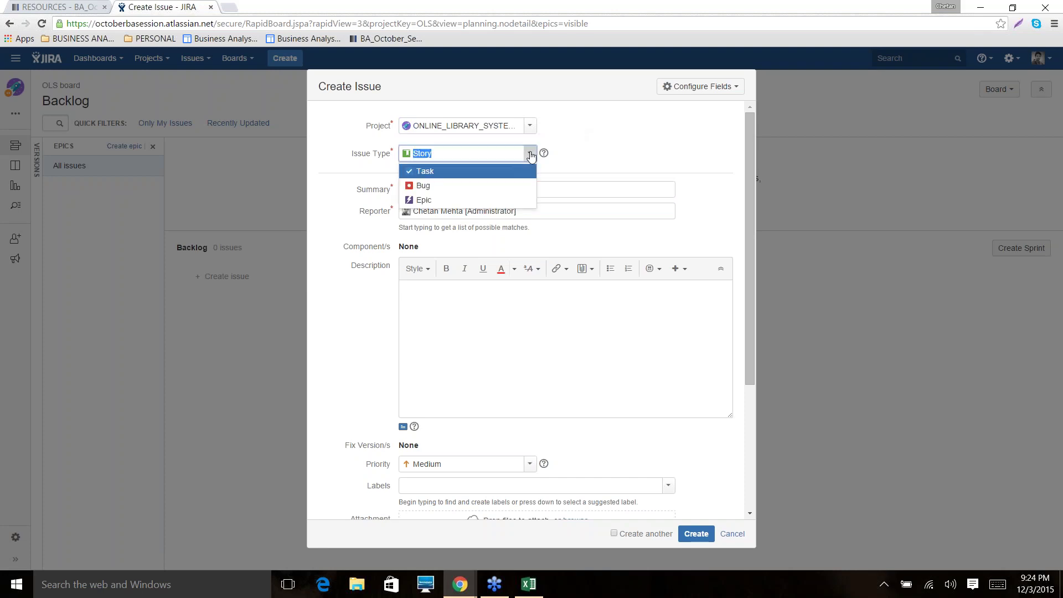
click(431, 200)
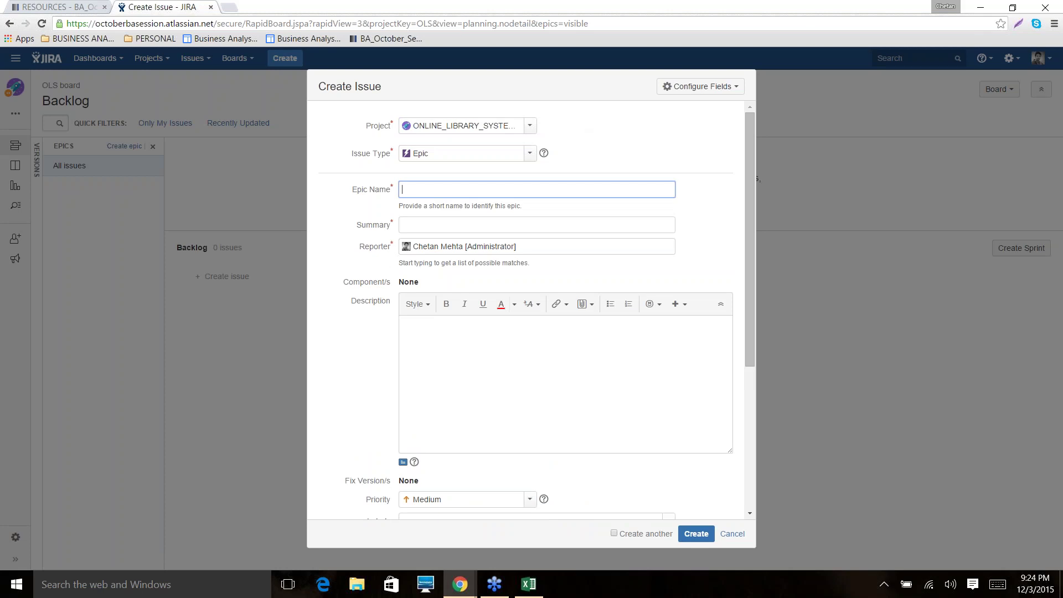
- Set both the epic name and the summary to CHECK OUT BOOKS
key(alt+Tab)
key(alt+Tab)
text(CHECK OUT BOOKS)
click(434, 226)
key(shift+Tab)
key(ctrl+c)
click(414, 224)
key(ctrl+v)
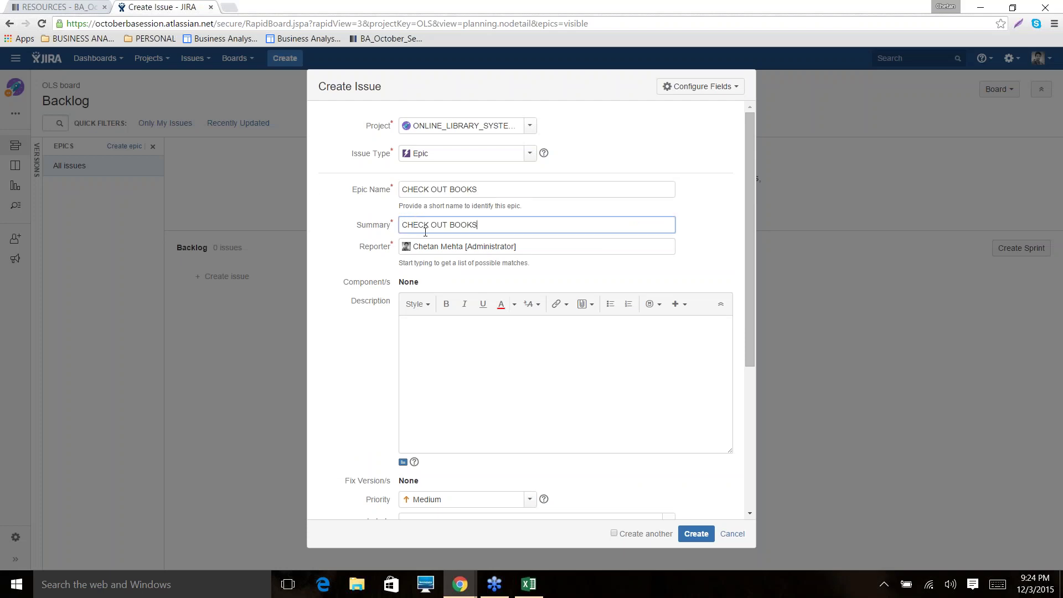
- Enter the epic's description: "As a library member, I want to check out books, so that I can read them."
click(462, 362)
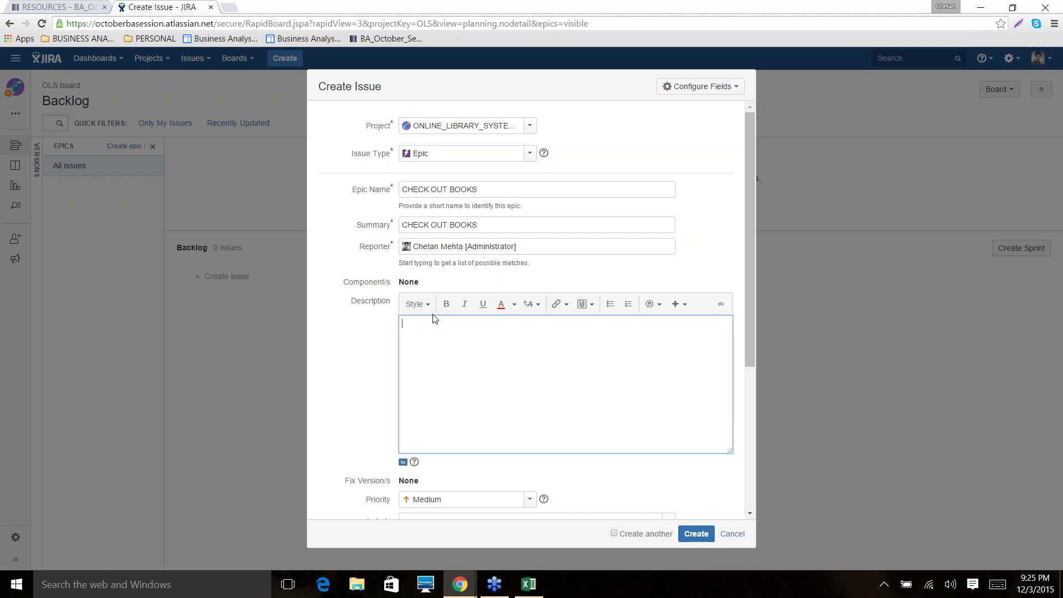
scroll(446, 313, down, 2)
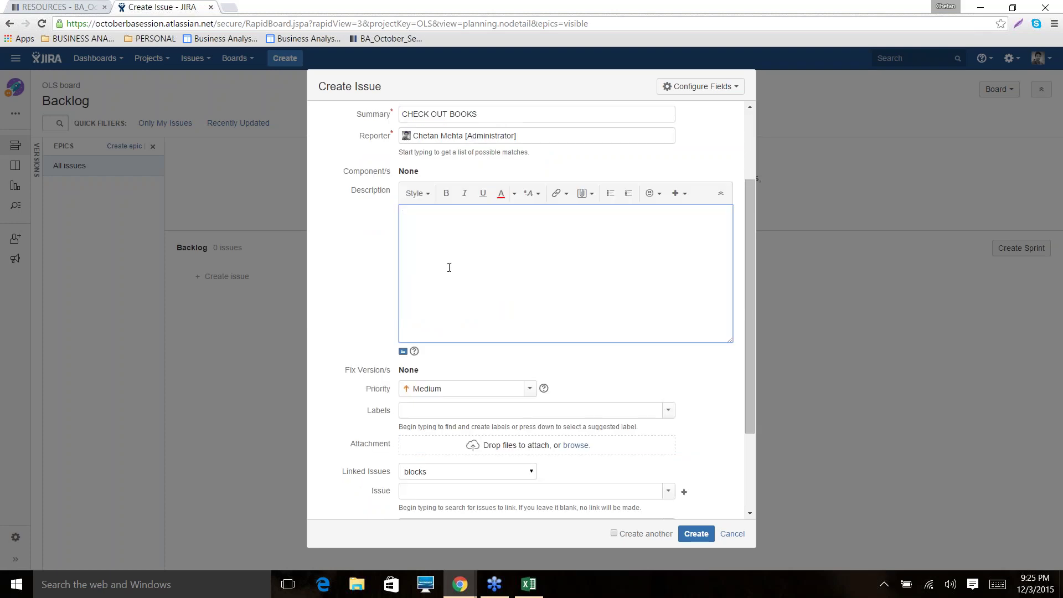
text(AS)
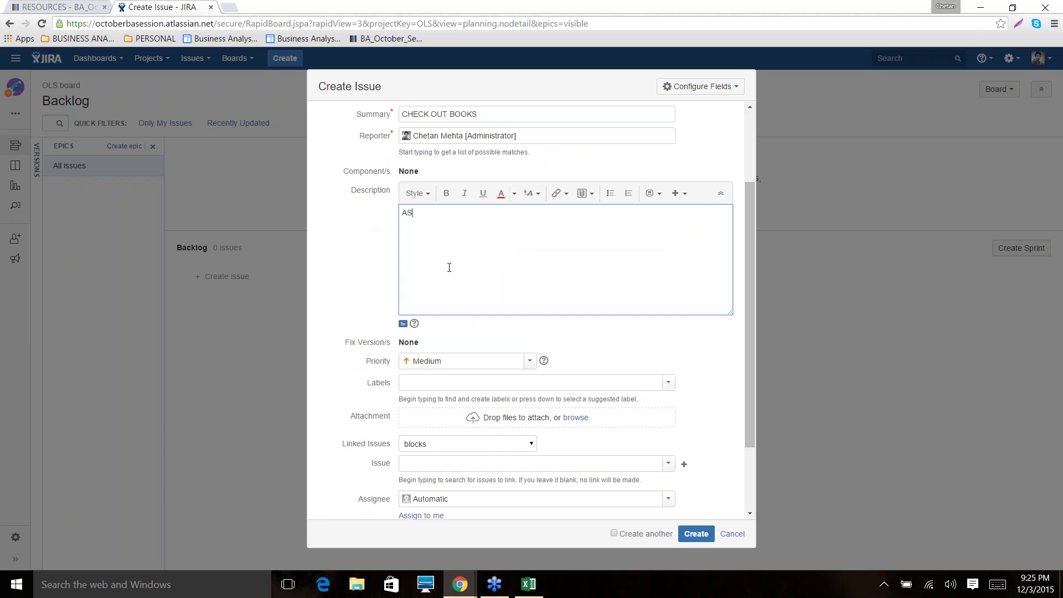
key(BackSpace)
text(s)
text(a library member, I want to check oput)
key(BackSpace)
key(BackSpace)
key(BackSpace)
text(ut books,)
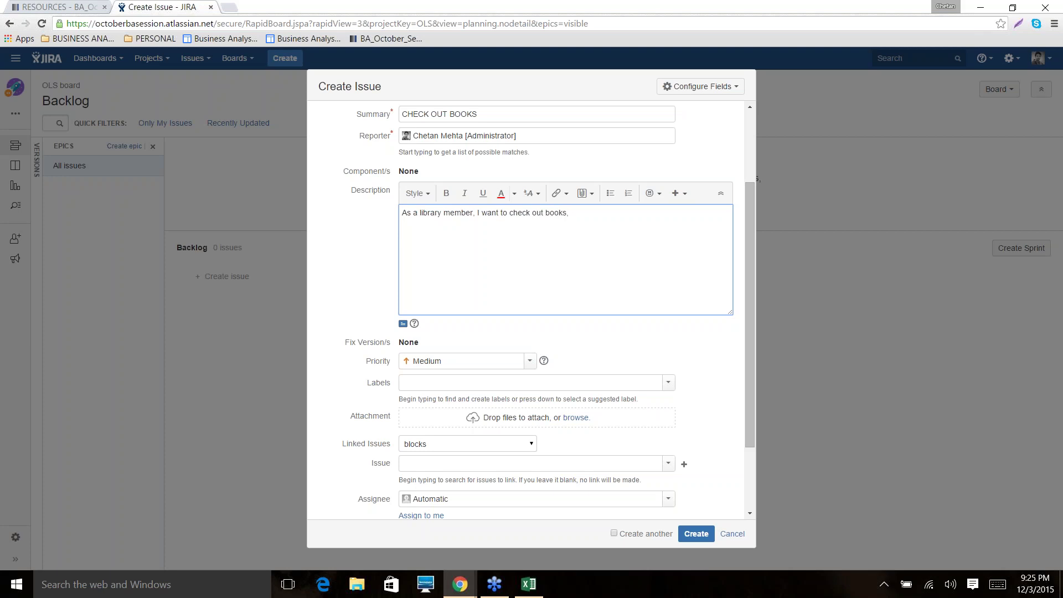
text( so that I can read them.)
- Add a GIVEN WHEN THEN line below the user story in the description, delete it, and highlight the story sentence briefly
key(Return)
key(Return)
key(Caps_Lock)
text(GIVEN )
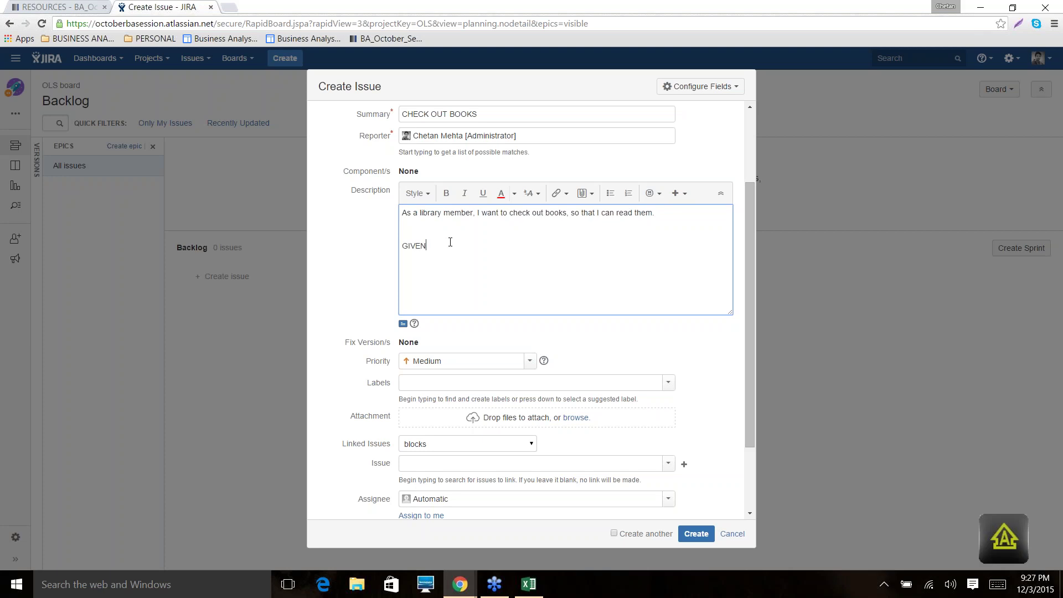
text(WHEN THEN)
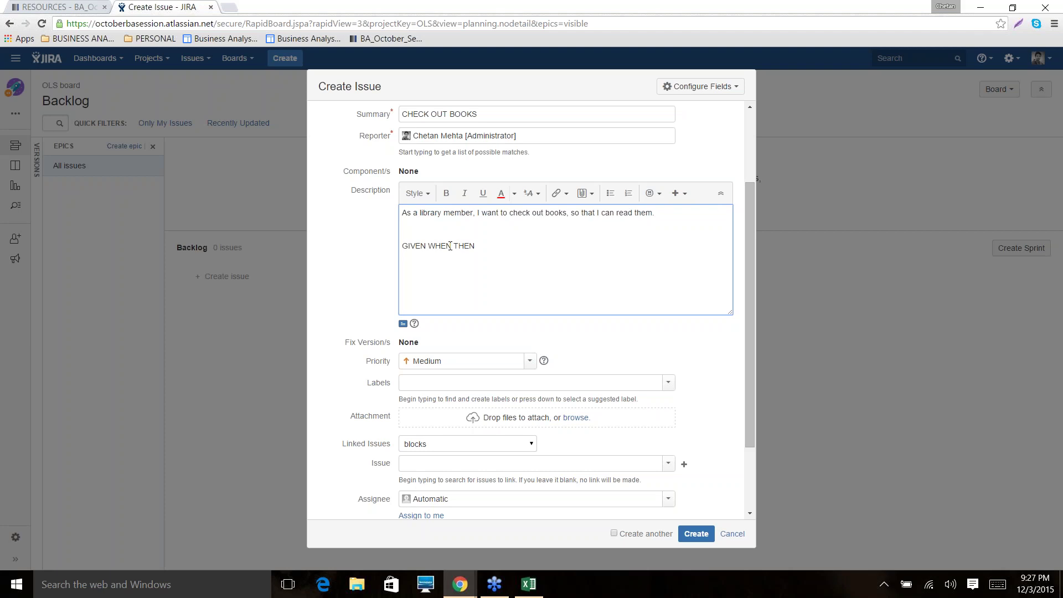
triple_click(450, 245)
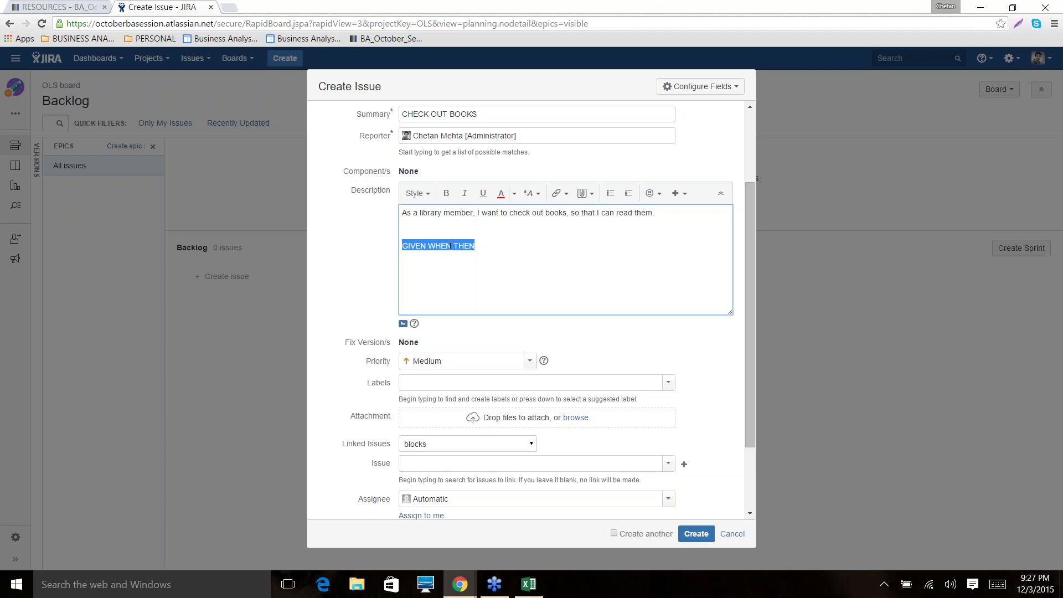
key(BackSpace)
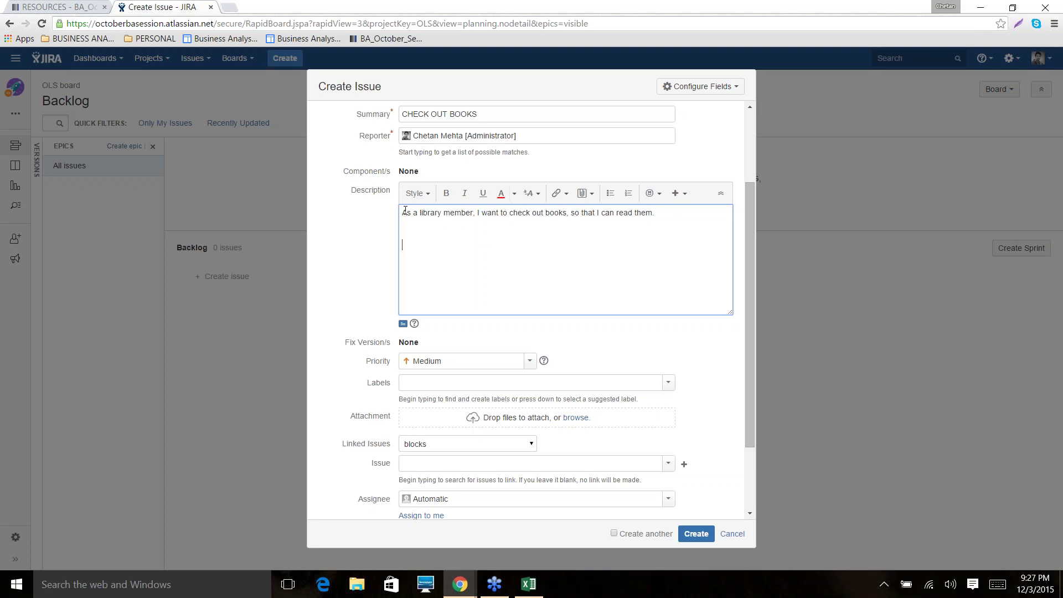
drag(405, 211, 635, 222)
click(660, 219)
- Set the epic's priority to Highest
scroll(490, 232, down, 2)
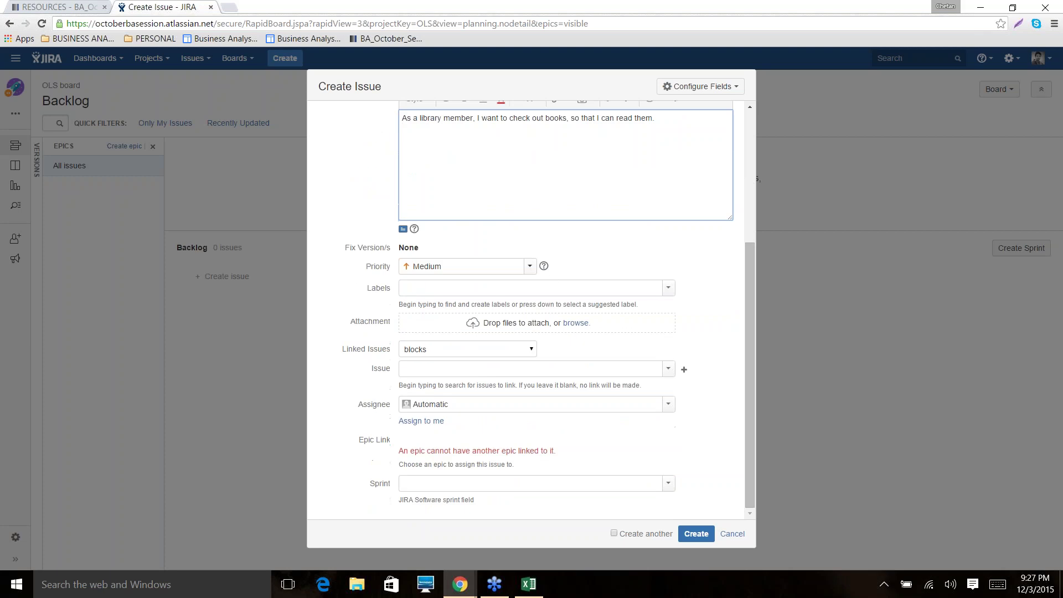
click(530, 267)
click(434, 288)
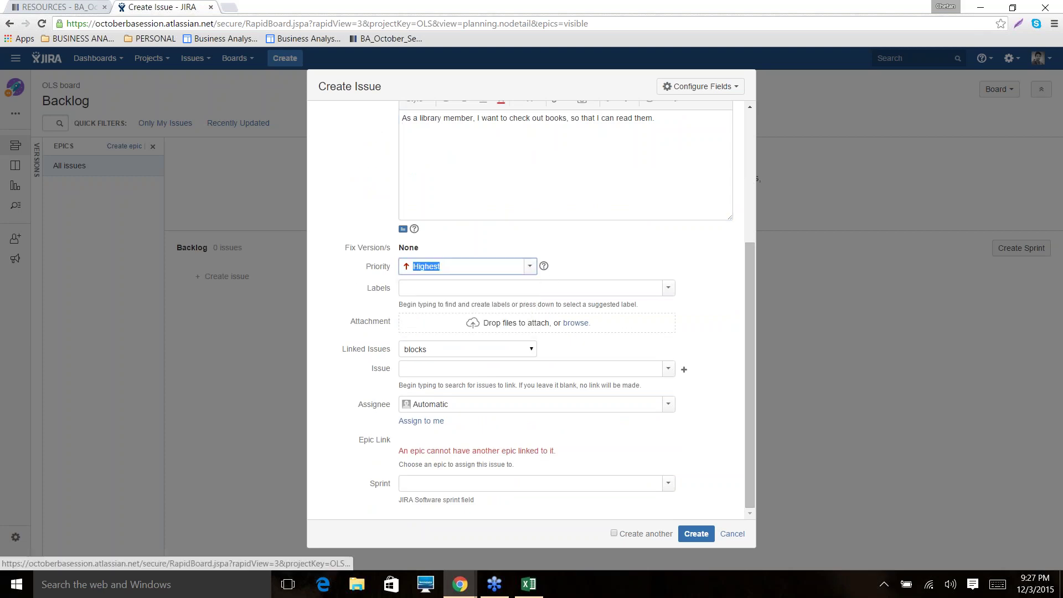
click(595, 273)
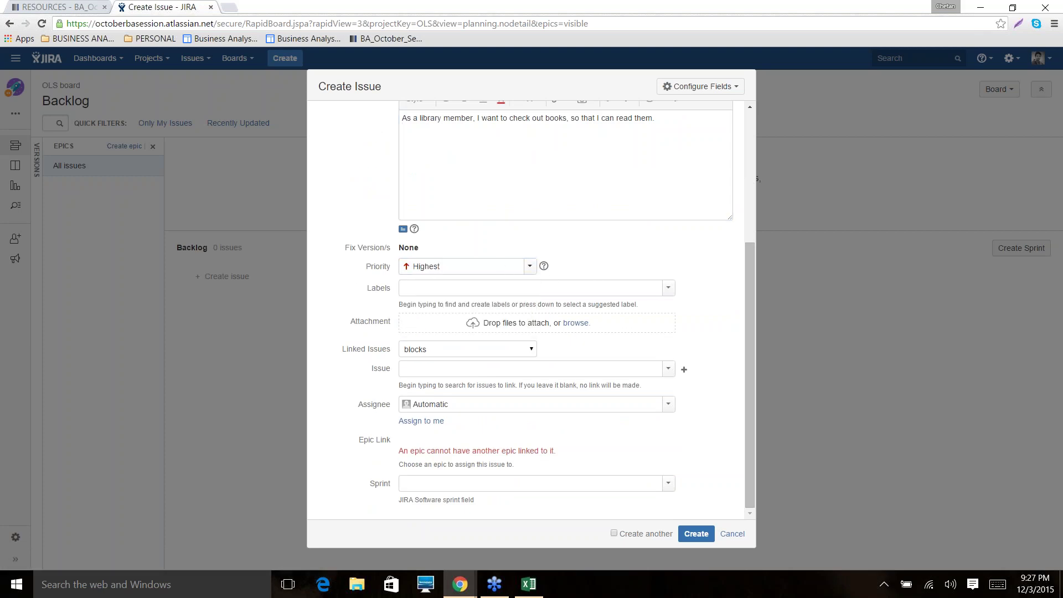
- Change the epic's priority to High
click(527, 268)
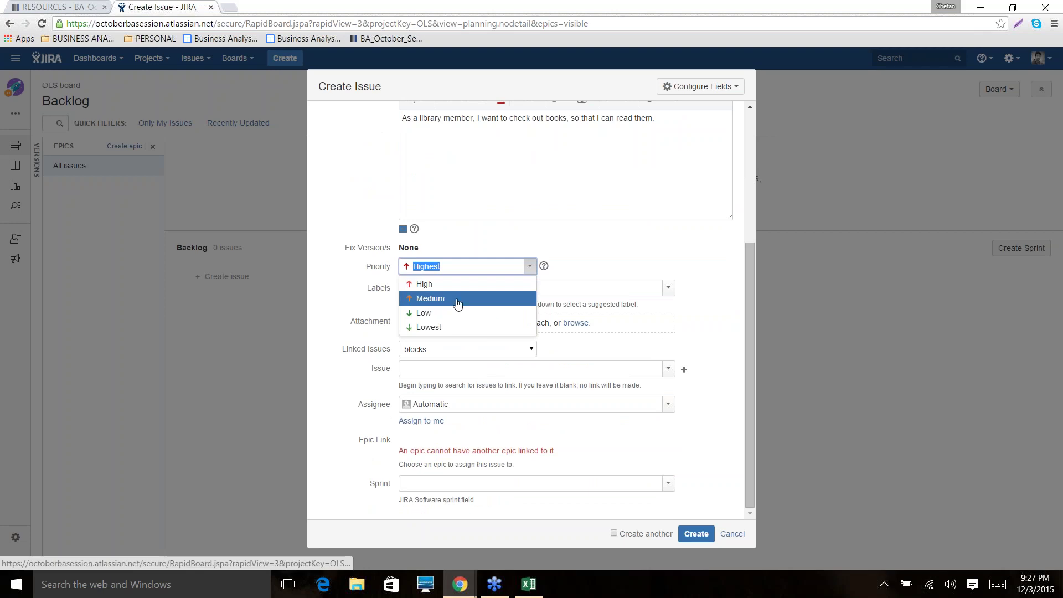
click(437, 284)
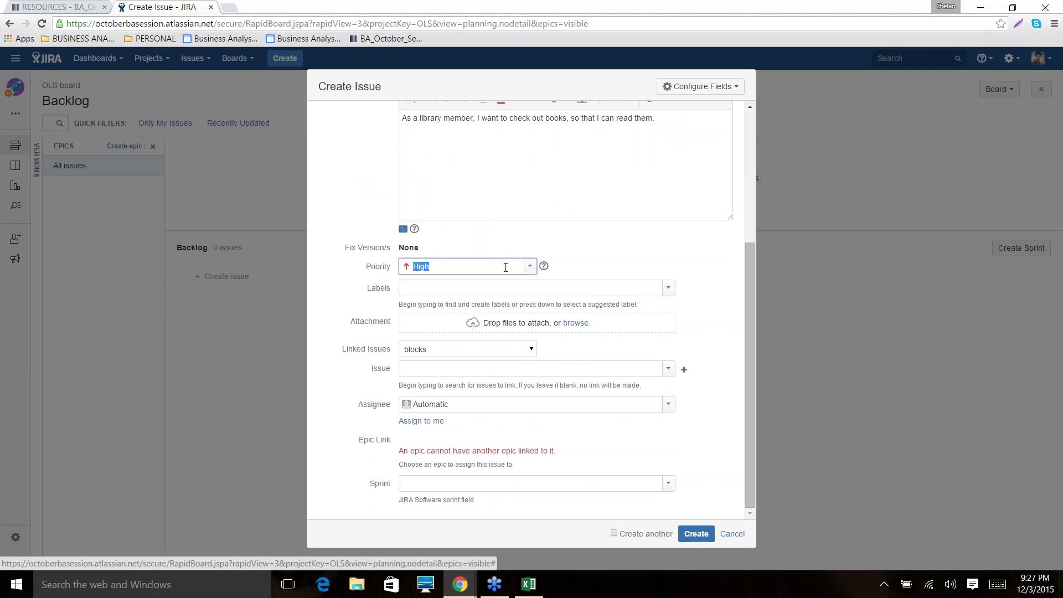
click(661, 259)
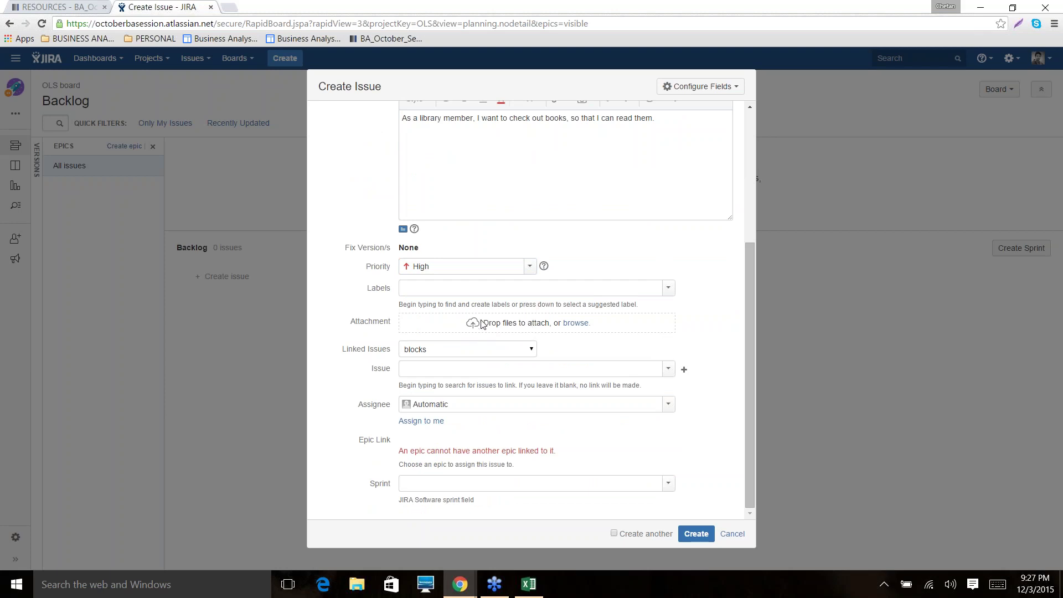
- Browse the MODULE 2 folder for a file to attach to the epic, and cancel without attaching anything
click(575, 323)
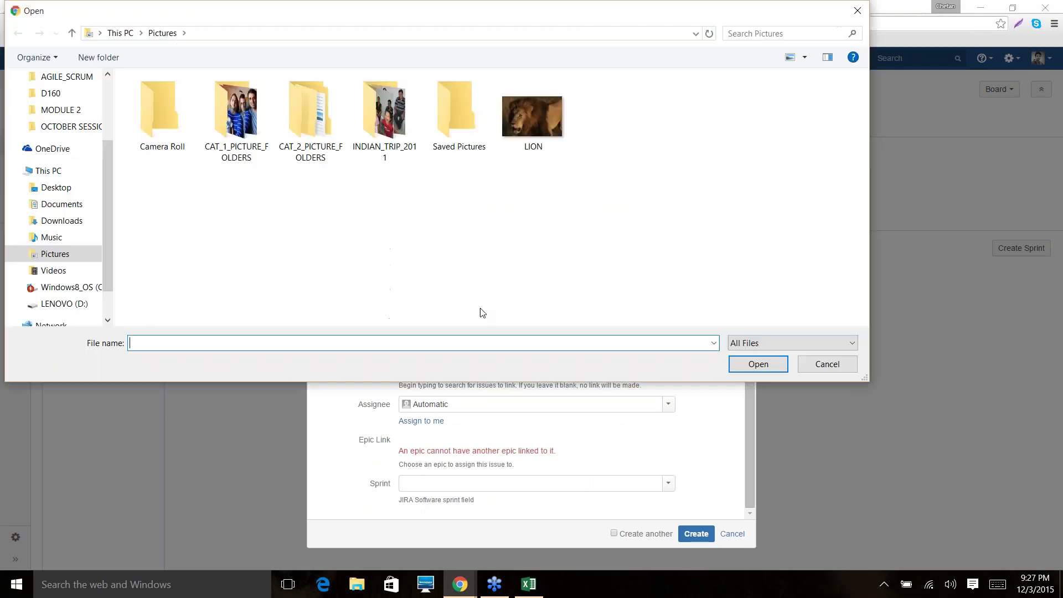
click(56, 110)
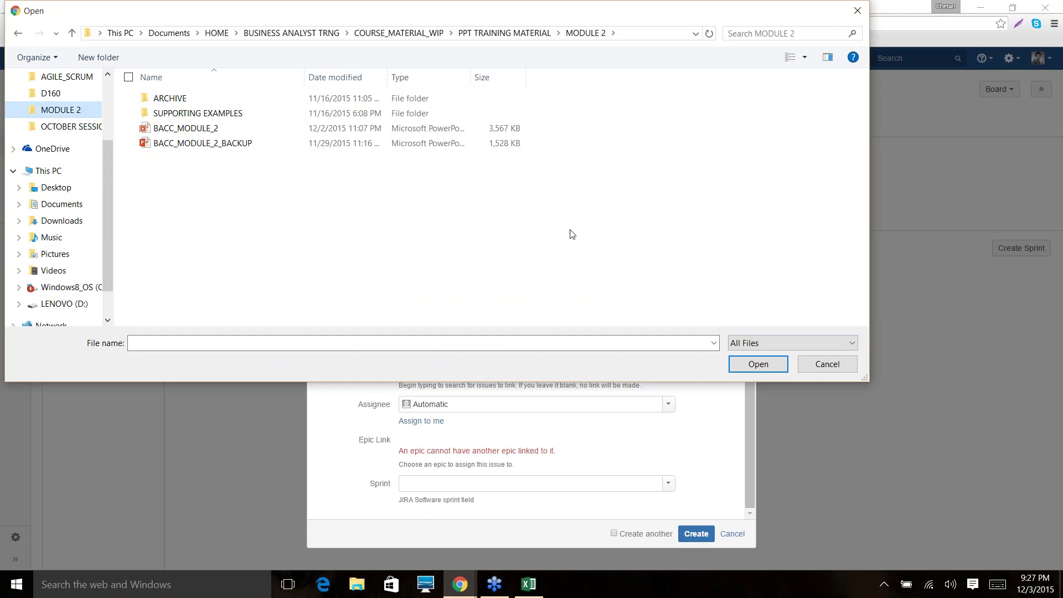
click(826, 364)
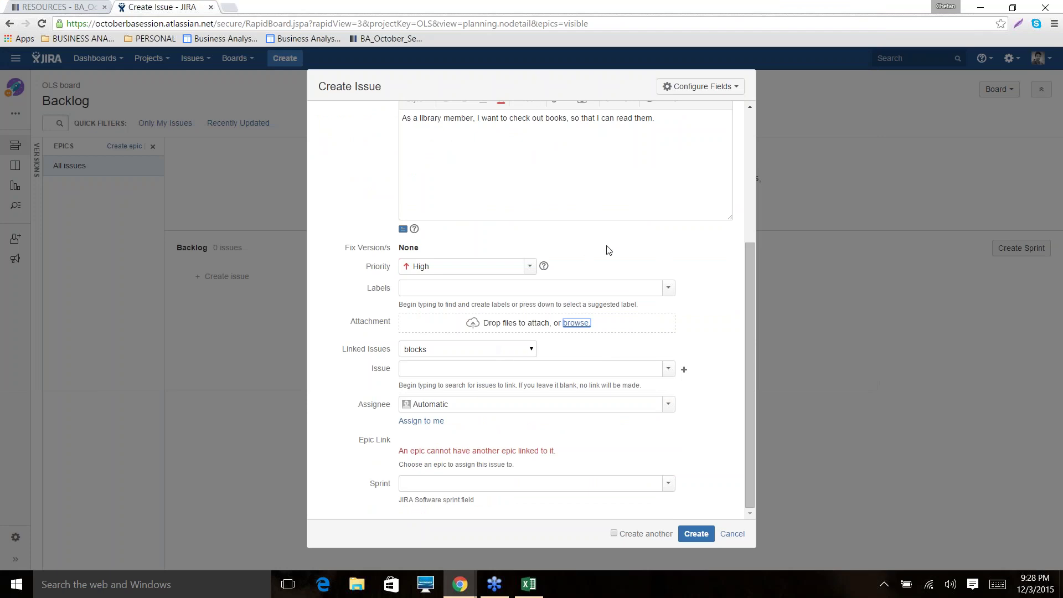
- Assign the epic to yourself and check the remaining fields of the form
click(433, 421)
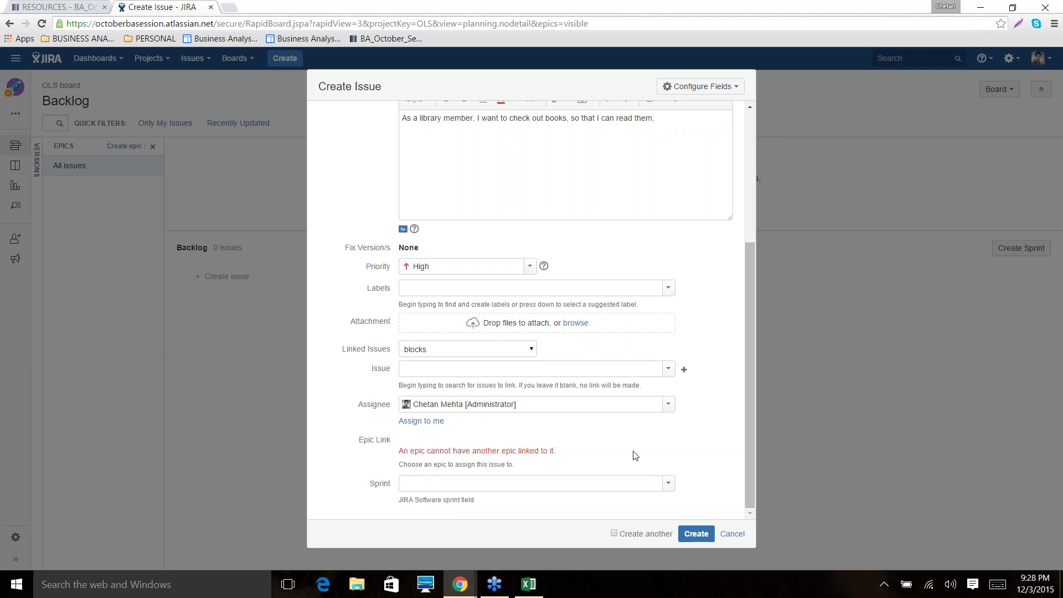
drag(748, 429, 760, 484)
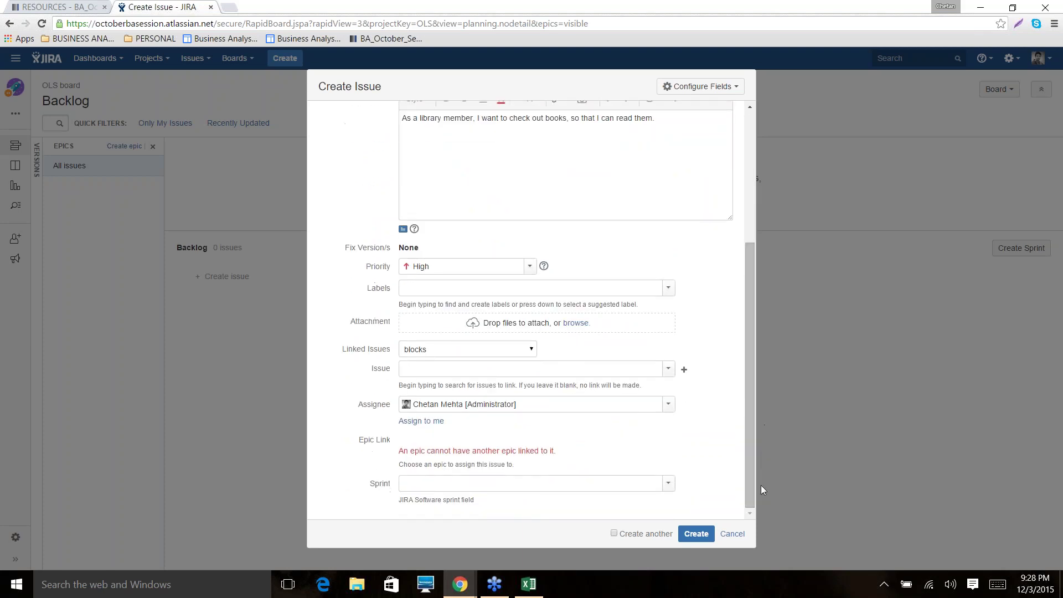
- Submit the completed form to create the CHECK OUT BOOKS epic
click(696, 532)
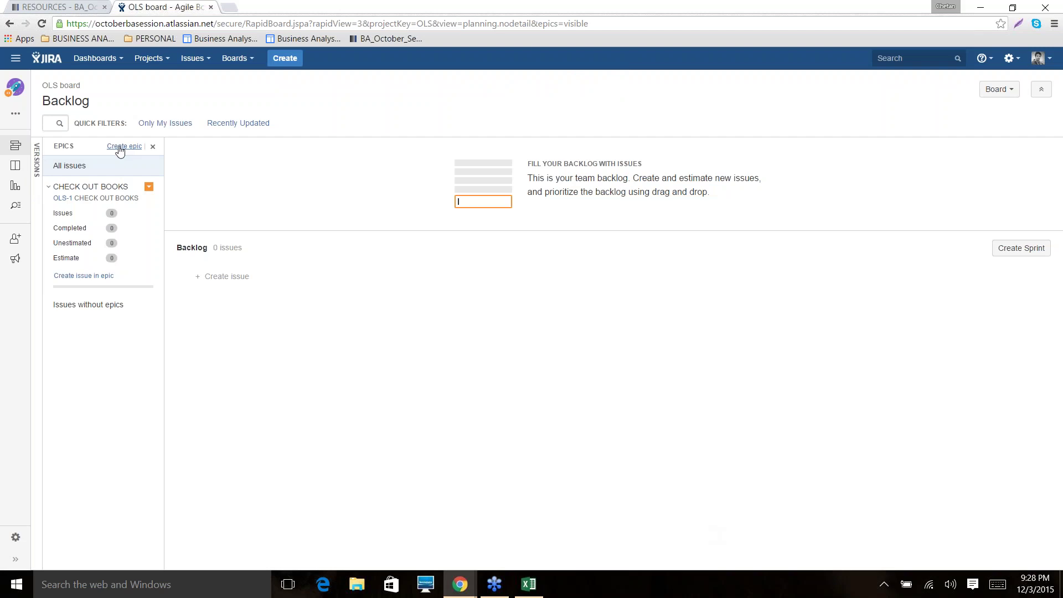
- Switch to the Excel outline and select cell I7, two rows below the CHECK OUT BOOKS entry
key(alt+Tab)
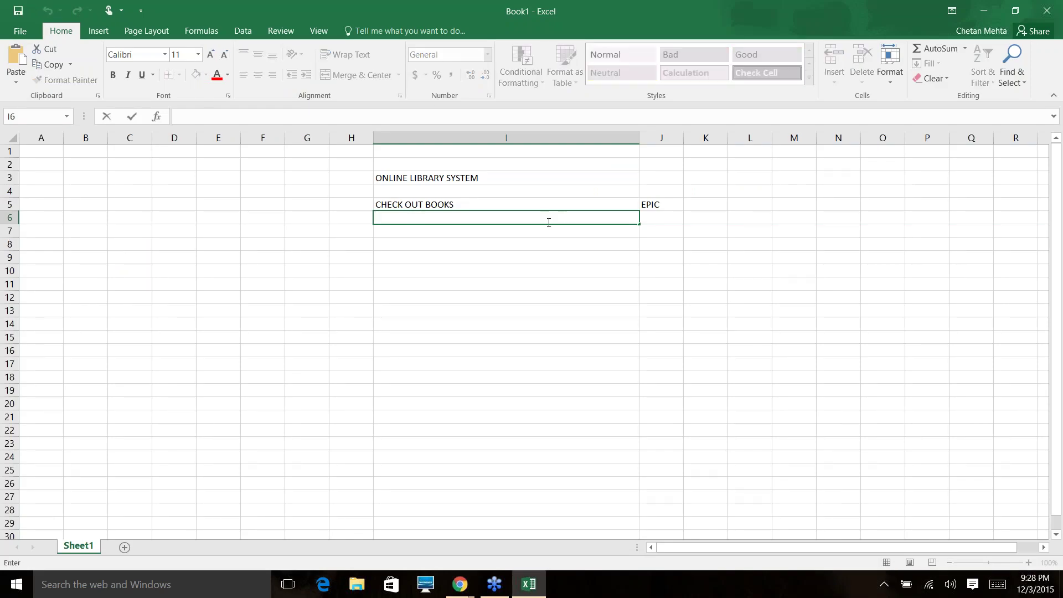
key(Up)
key(Left)
key(Down)
key(Right)
key(Down)
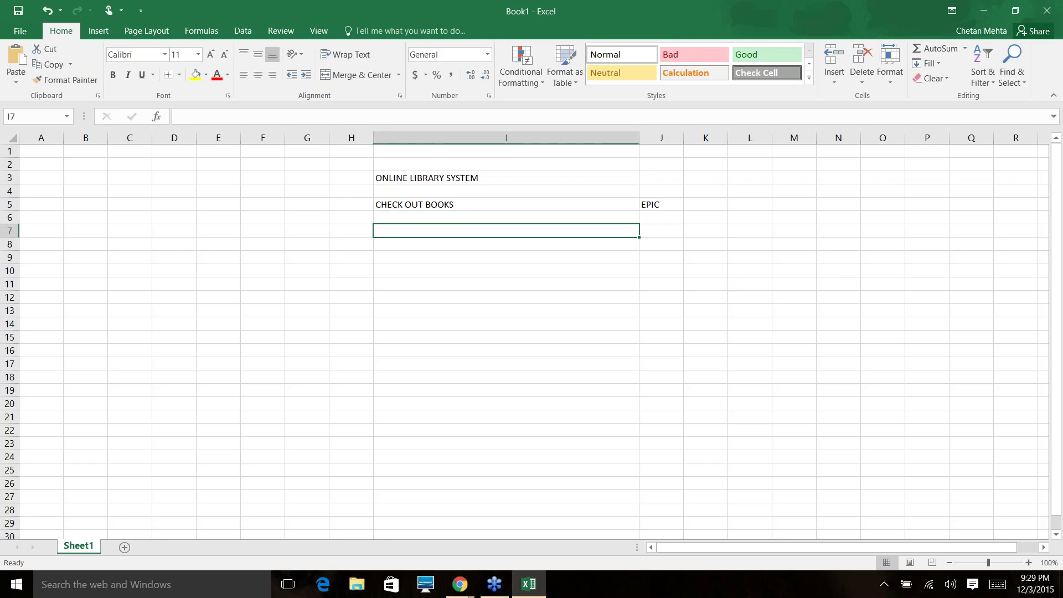
text(Create)
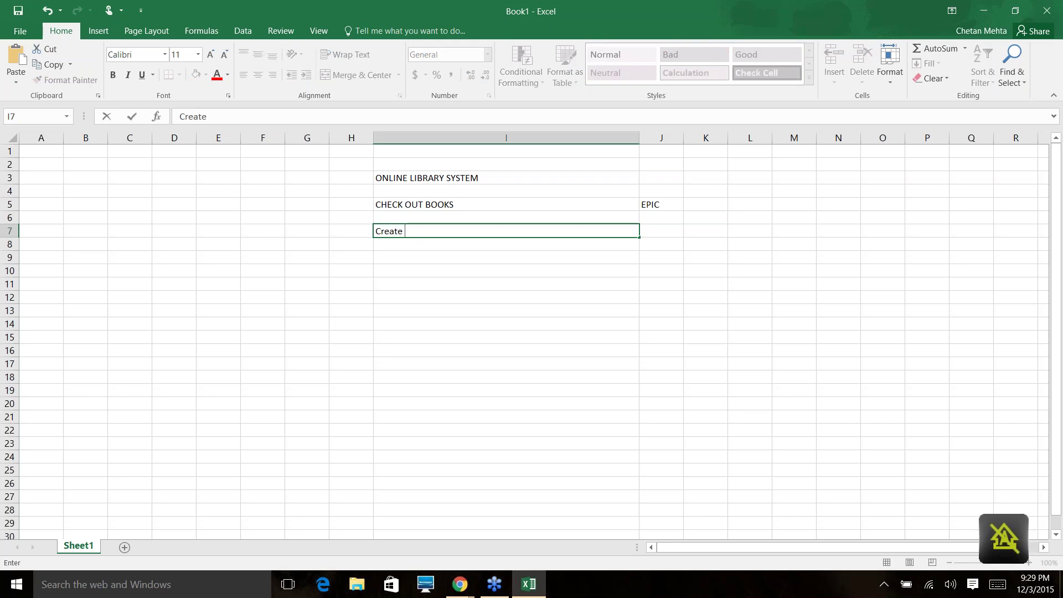
key(BackSpace)
key(BackSpace)
key(BackSpace)
key(BackSpace)
key(BackSpace)
key(BackSpace)
key(BackSpace)
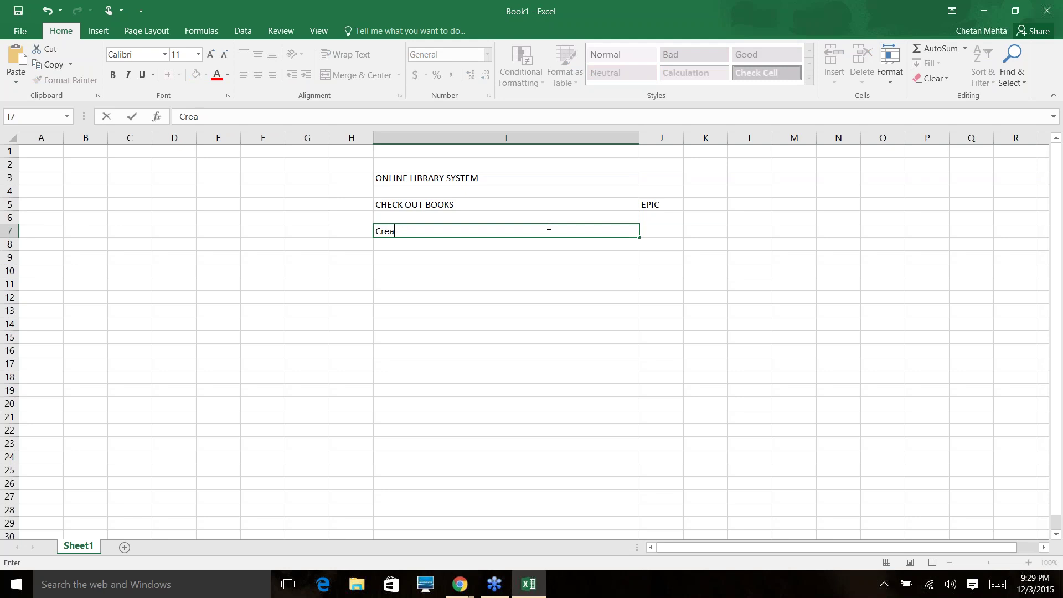
key(Return)
key(Return)
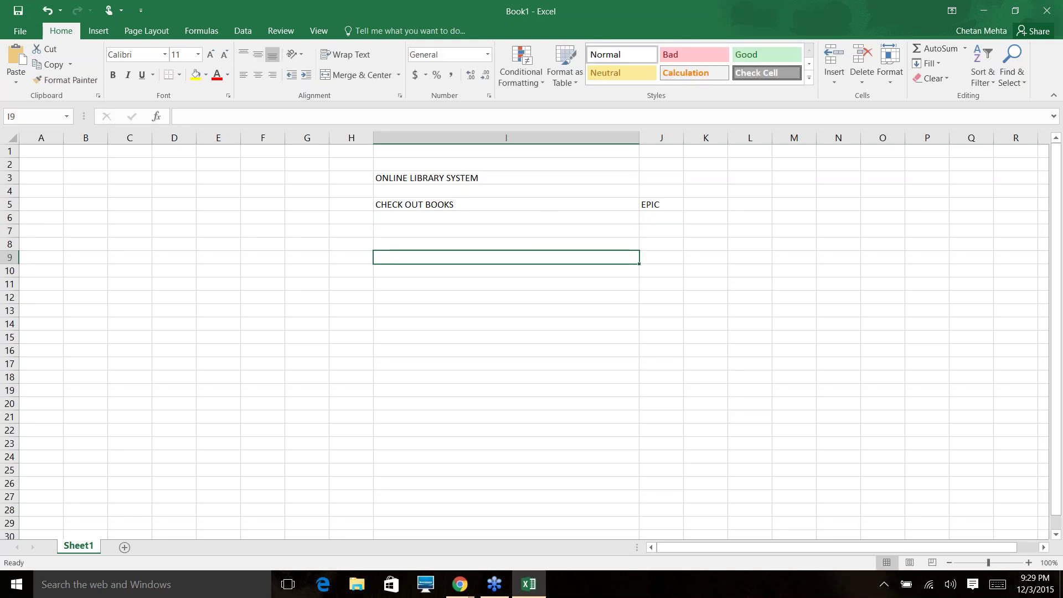
- Enter "Display Catalog" in cell I9 of the outline below the epic
text(Disp)
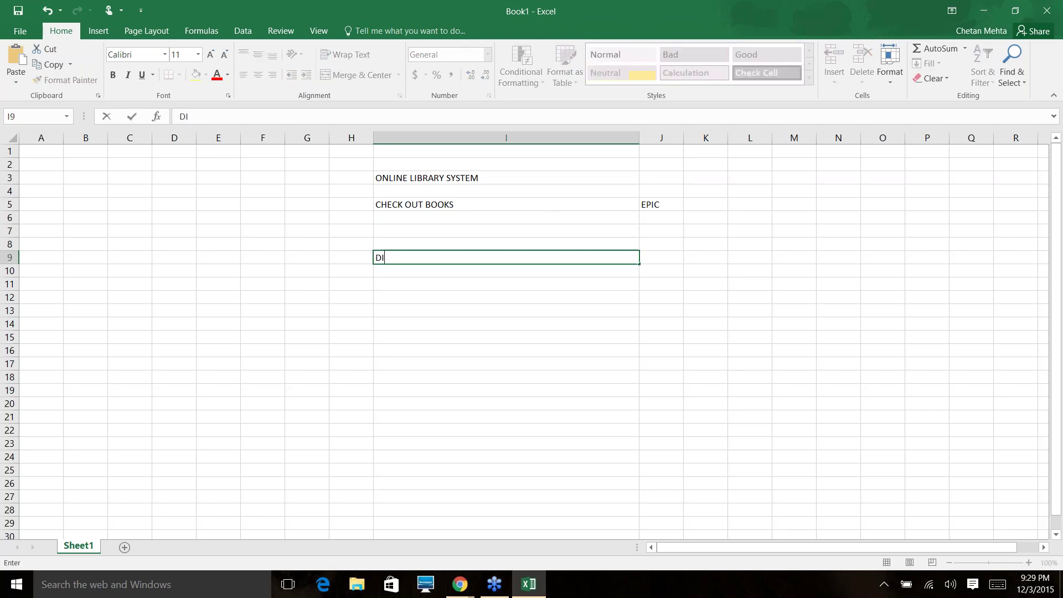
key(BackSpace)
key(BackSpace)
key(BackSpace)
text(isplay Catalog)
key(Return)
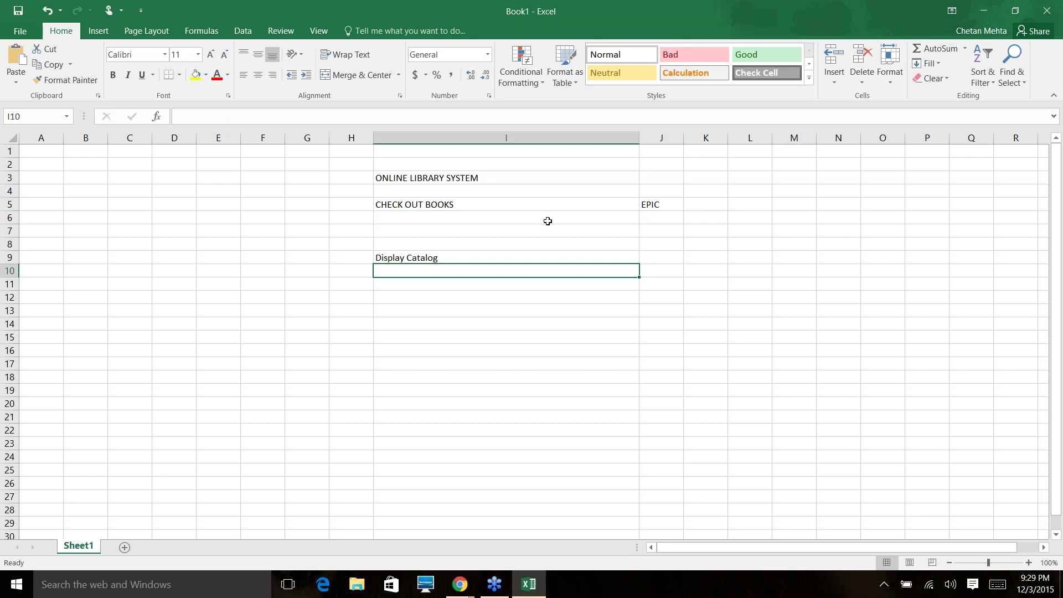
- Switch back to JIRA and reopen the OLS board's backlog from the recent boards
click(442, 229)
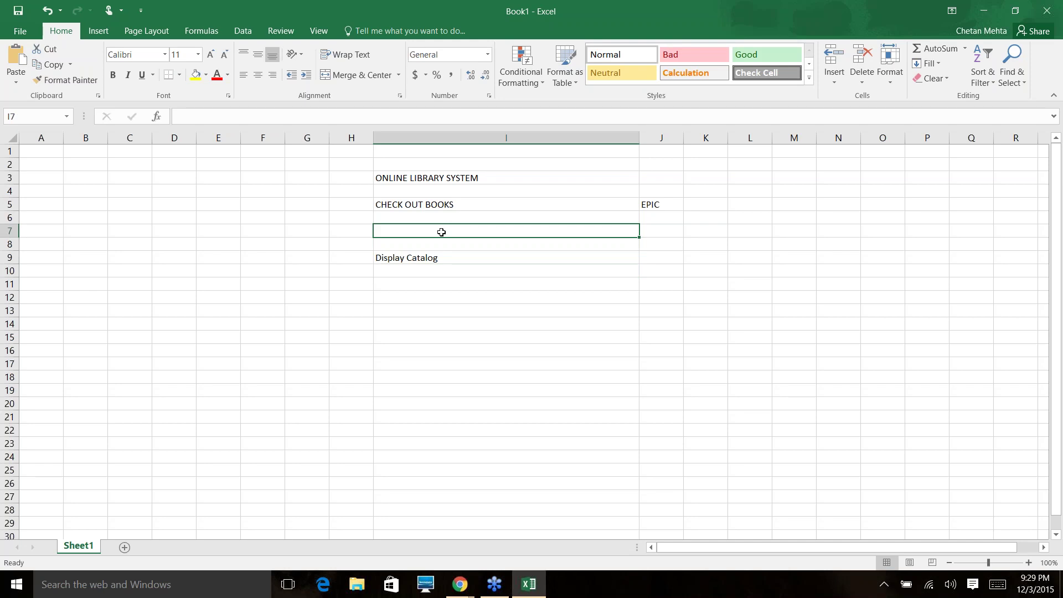
key(alt+Tab)
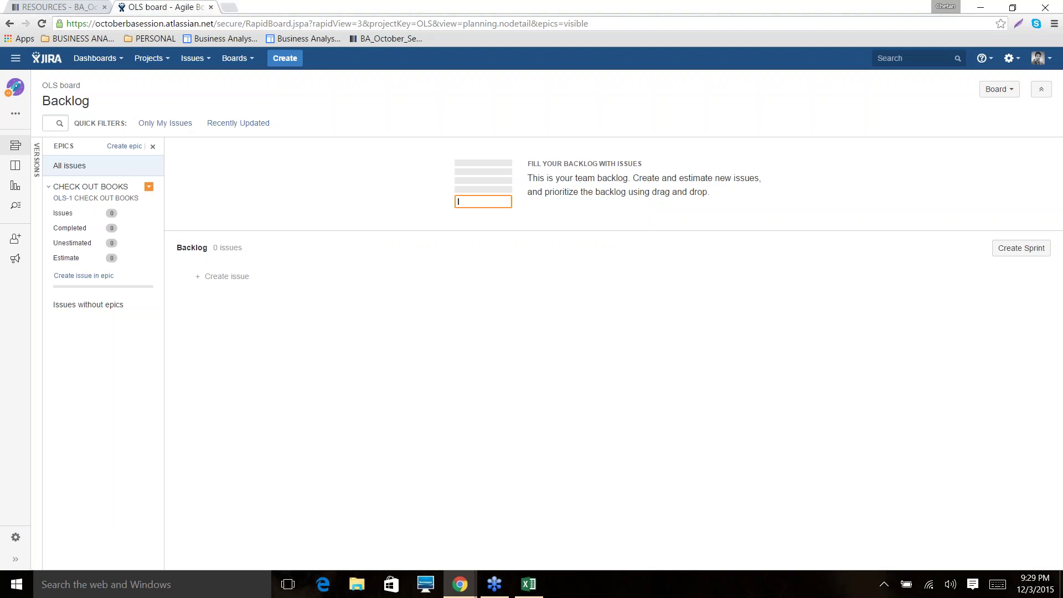
drag(43, 101, 92, 101)
click(92, 102)
double_click(89, 102)
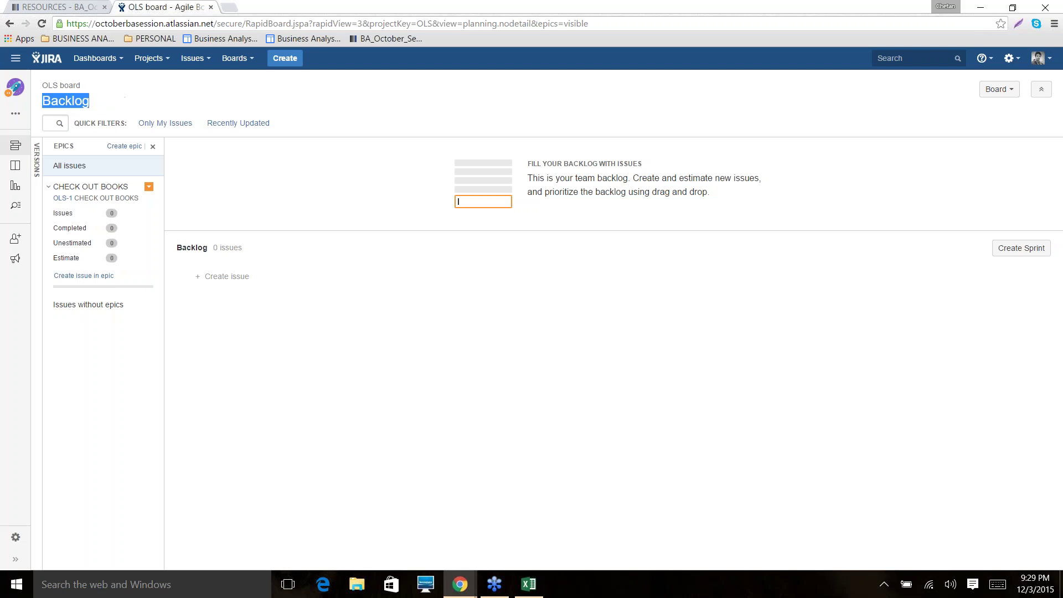
click(195, 58)
click(232, 58)
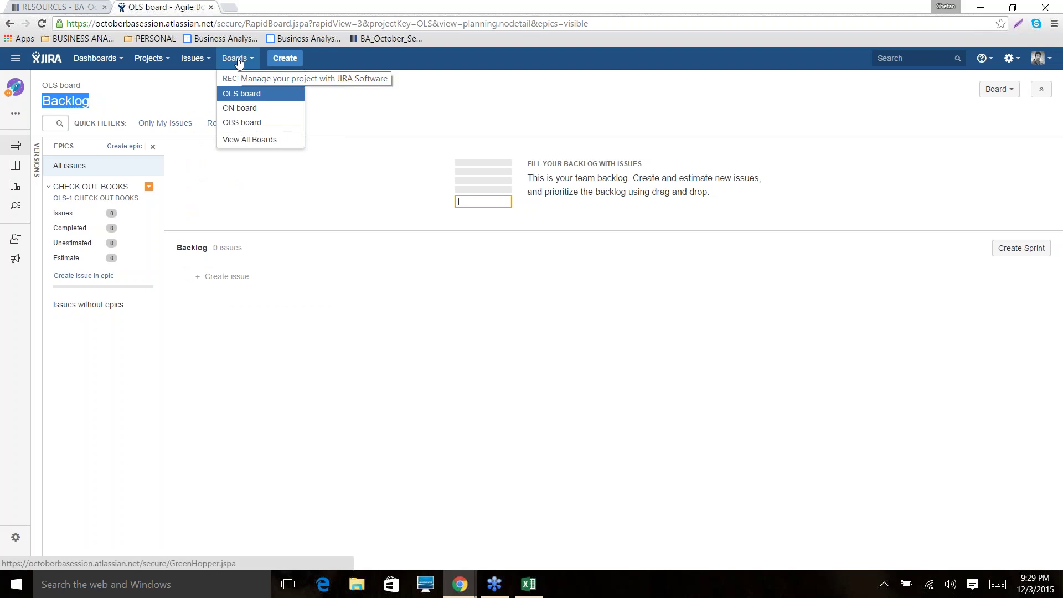
click(241, 94)
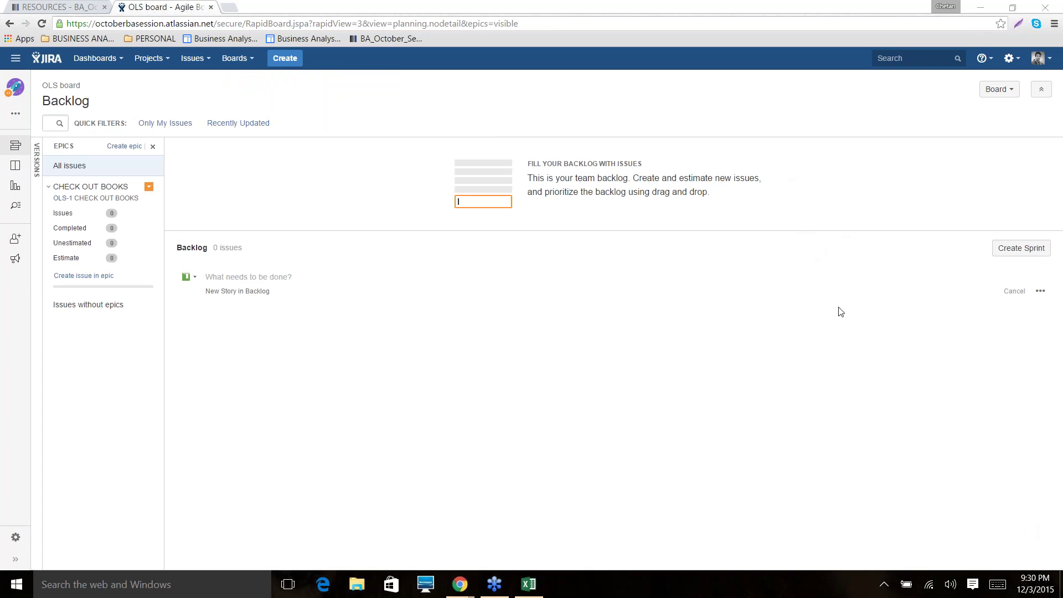
click(576, 312)
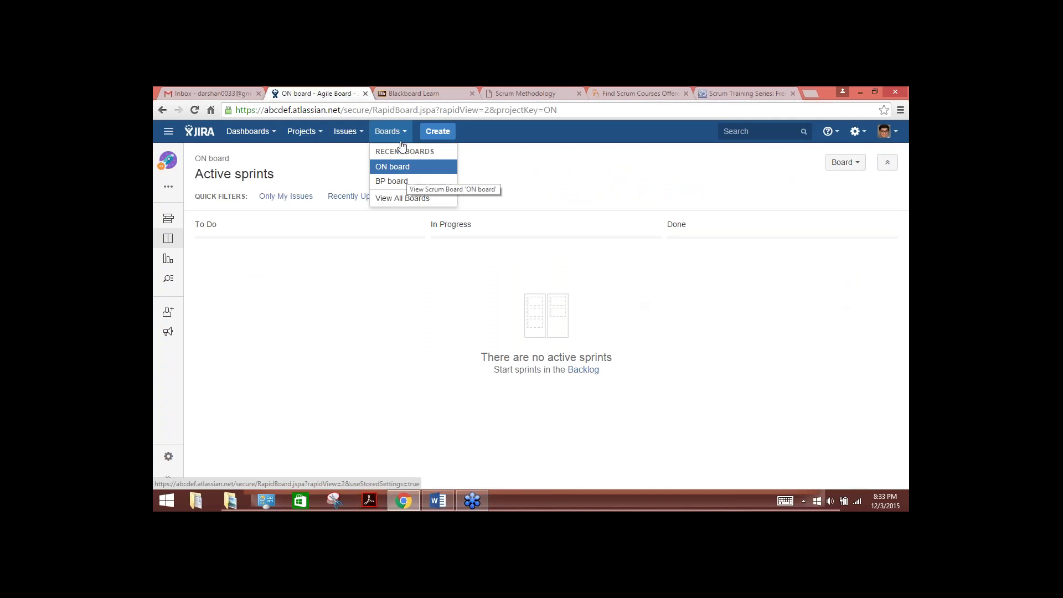
- Open the ON board's backlog in the Online_Library_System (ON) project on the other shared JIRA site
click(165, 220)
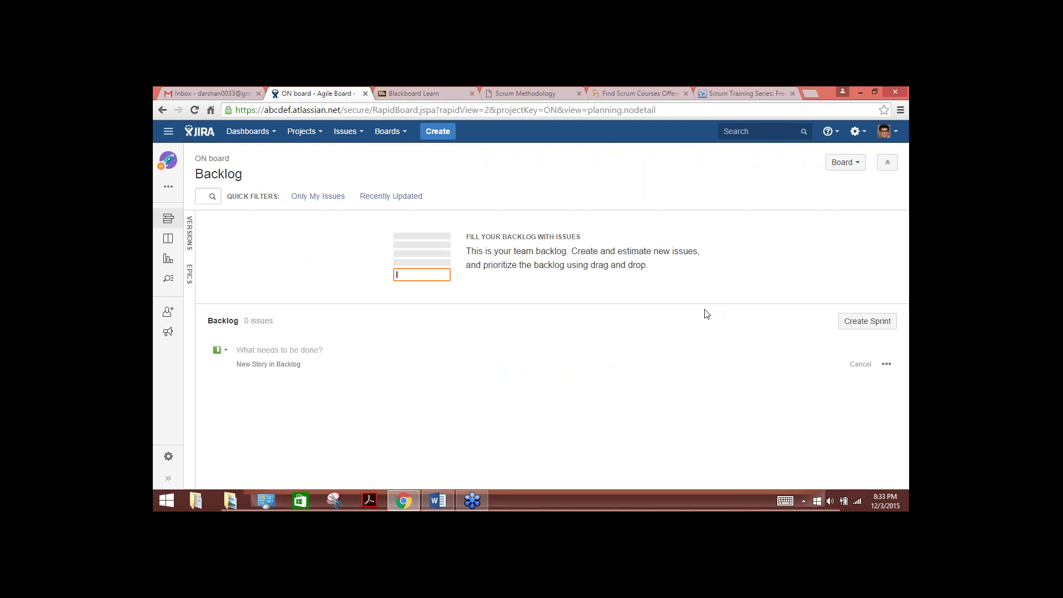
click(319, 133)
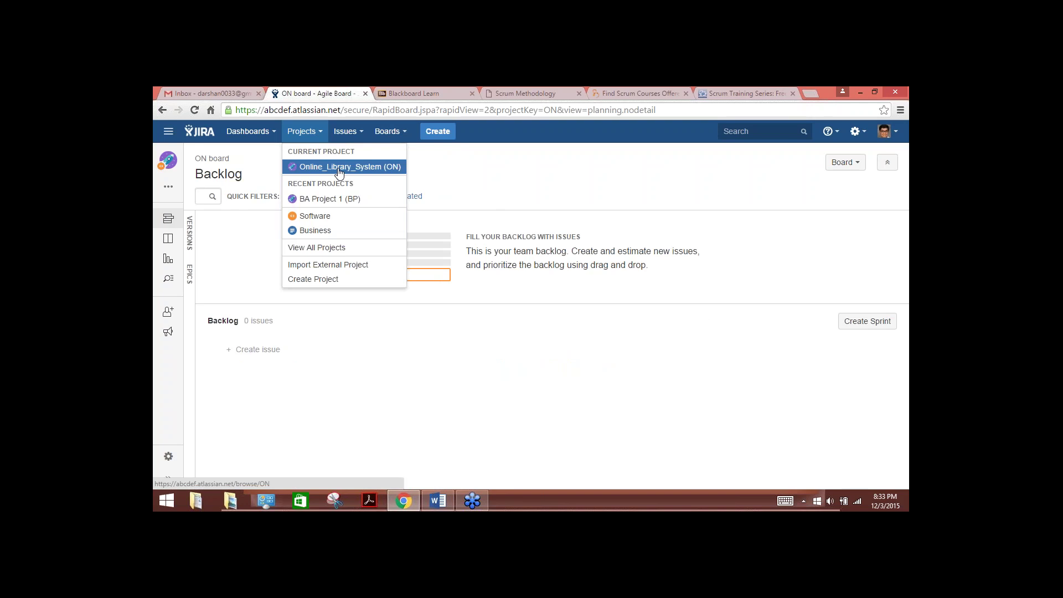
click(339, 169)
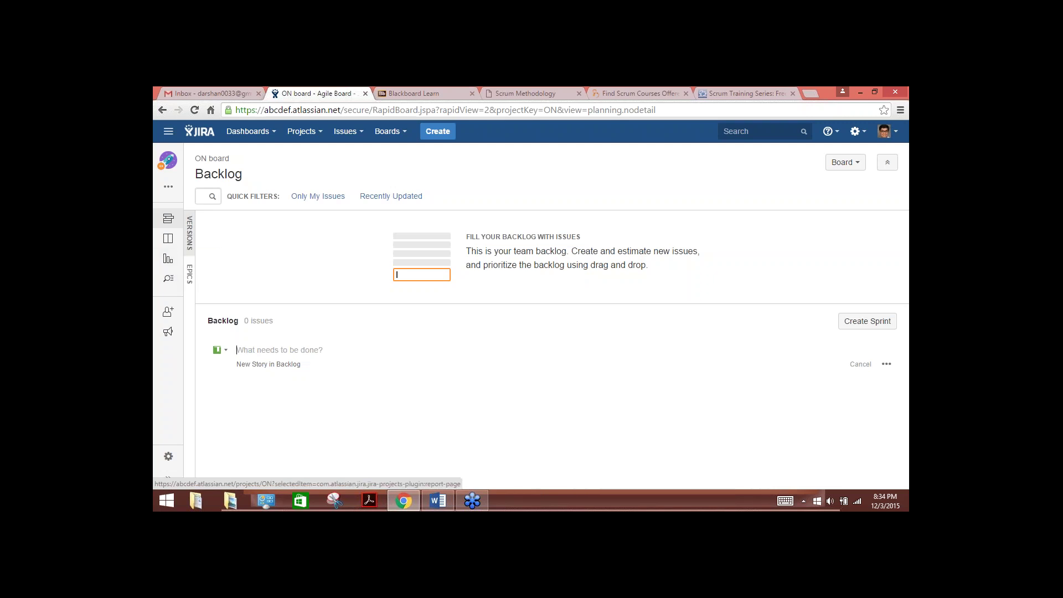
- Show the versions and epics beside the ON backlog, and hide the versions again
click(189, 230)
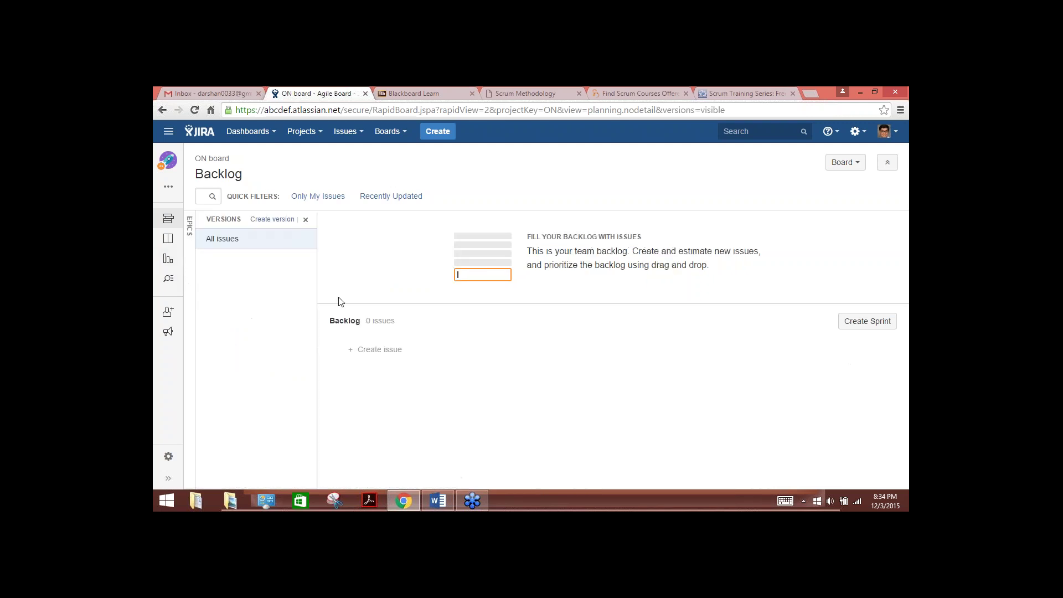
click(189, 224)
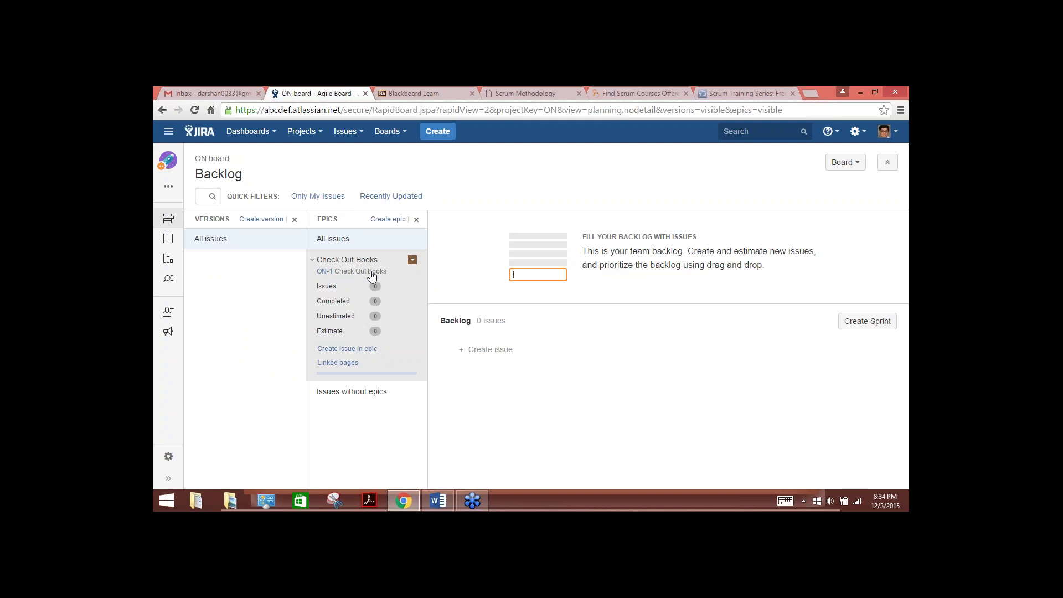
click(294, 220)
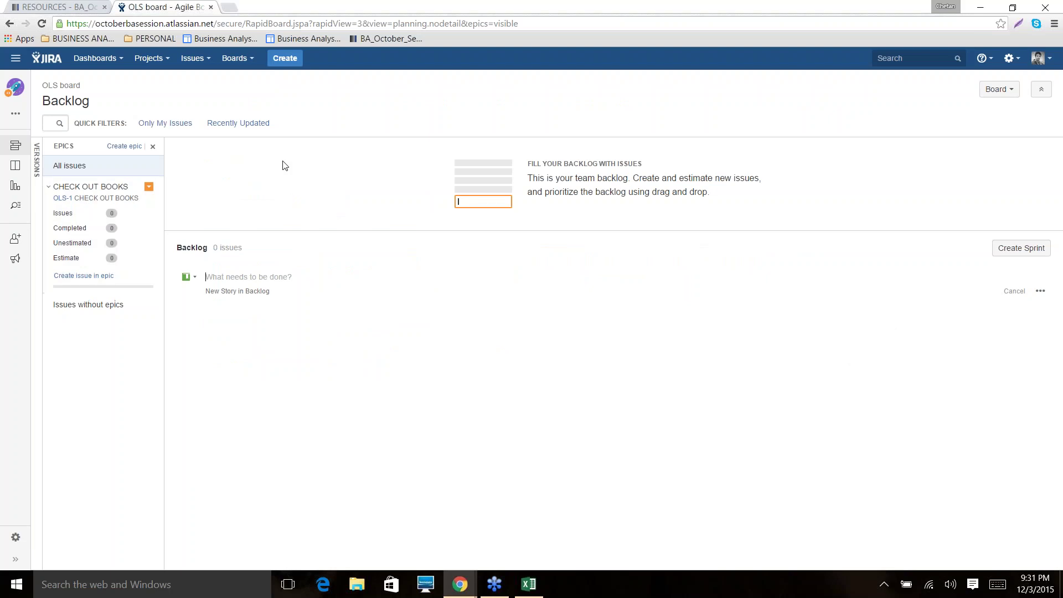
- Switch to the Excel outline and enter "Create account" in cell I7
key(alt+Tab)
key(Tab)
key(alt+Tab)
key(alt+shift+Tab)
key(alt+Tab)
key(alt+Tab)
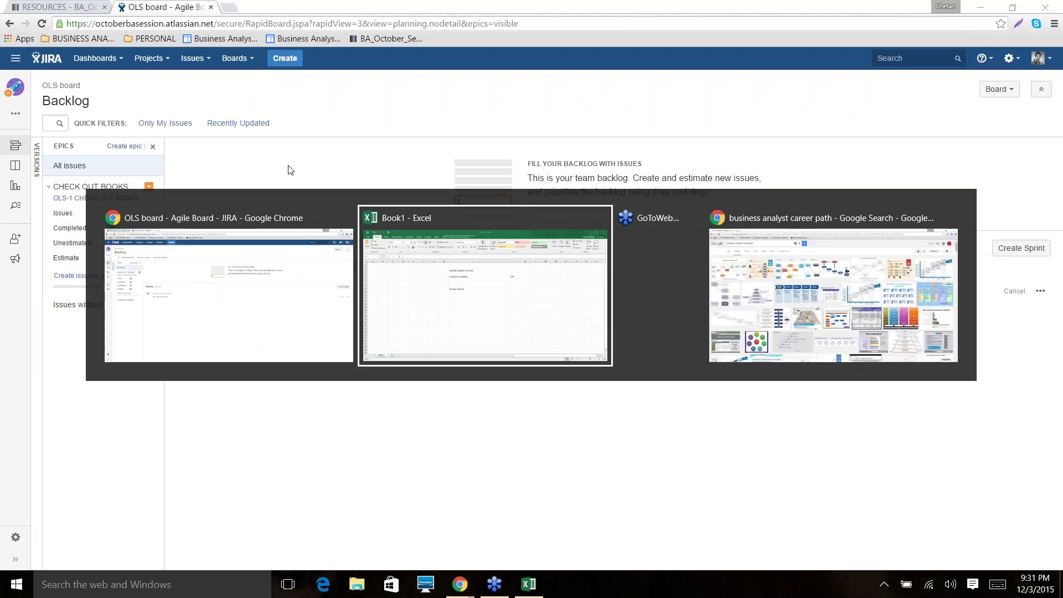
key(alt+Tab)
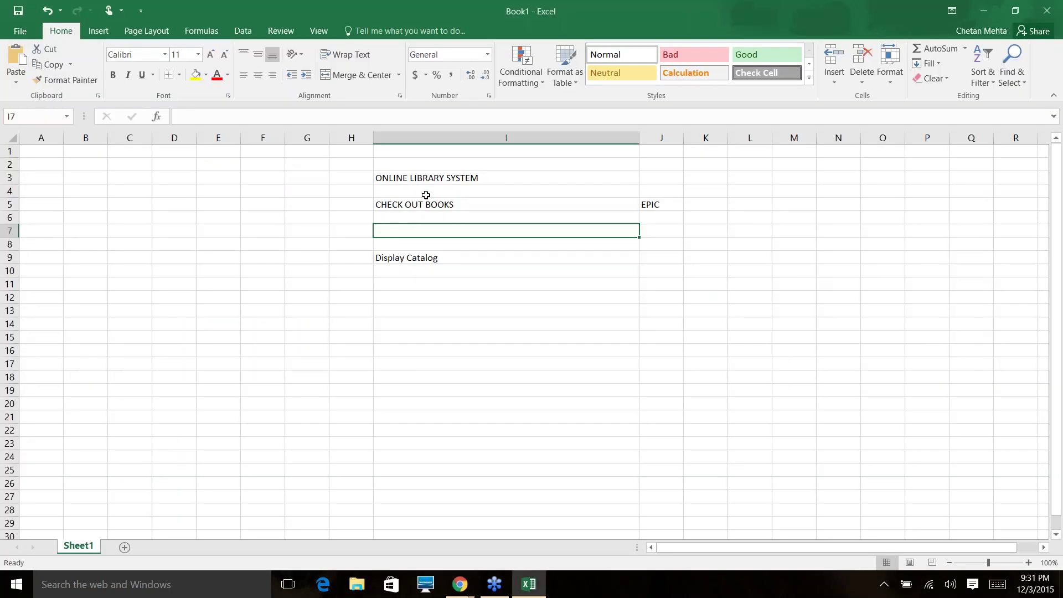
click(410, 255)
key(Up)
key(Up)
text(Create account)
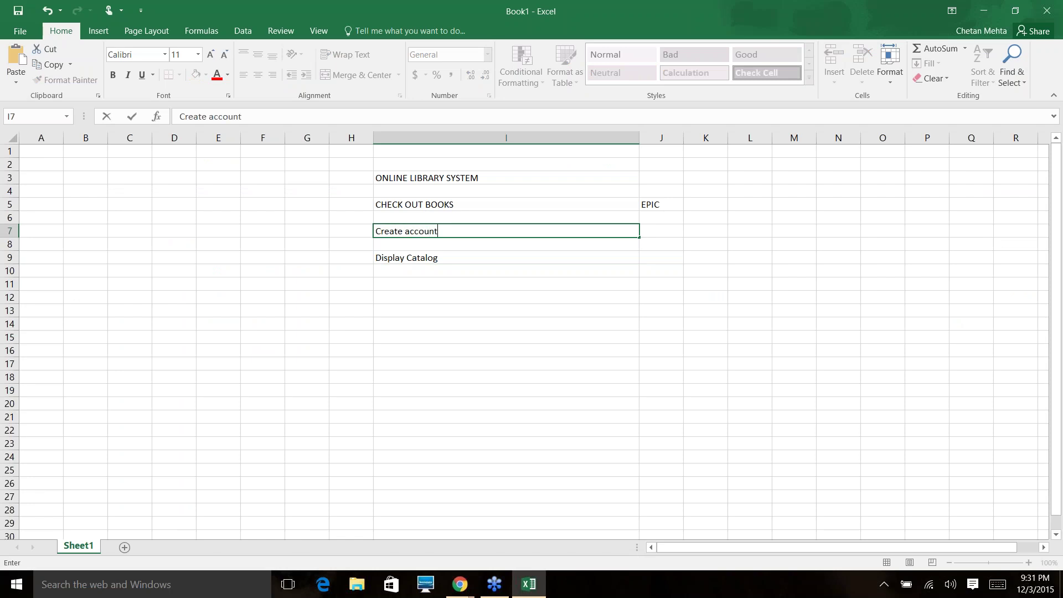
key(Return)
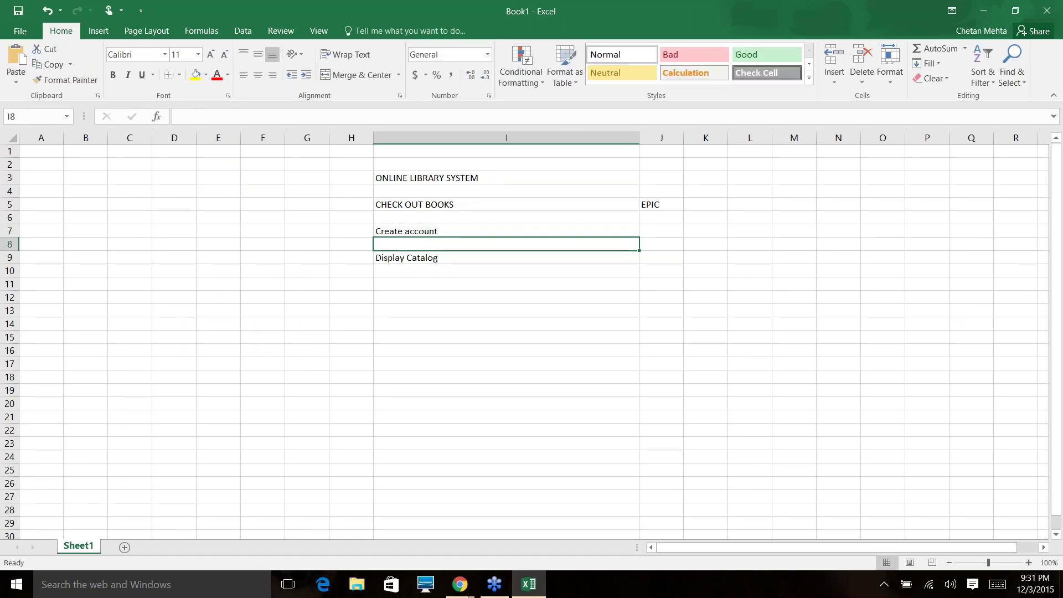
- Move the "Display Catalog" entry from cell I9 to I8, directly below "Create account"
click(506, 258)
key(ctrl+c)
click(505, 244)
key(ctrl+v)
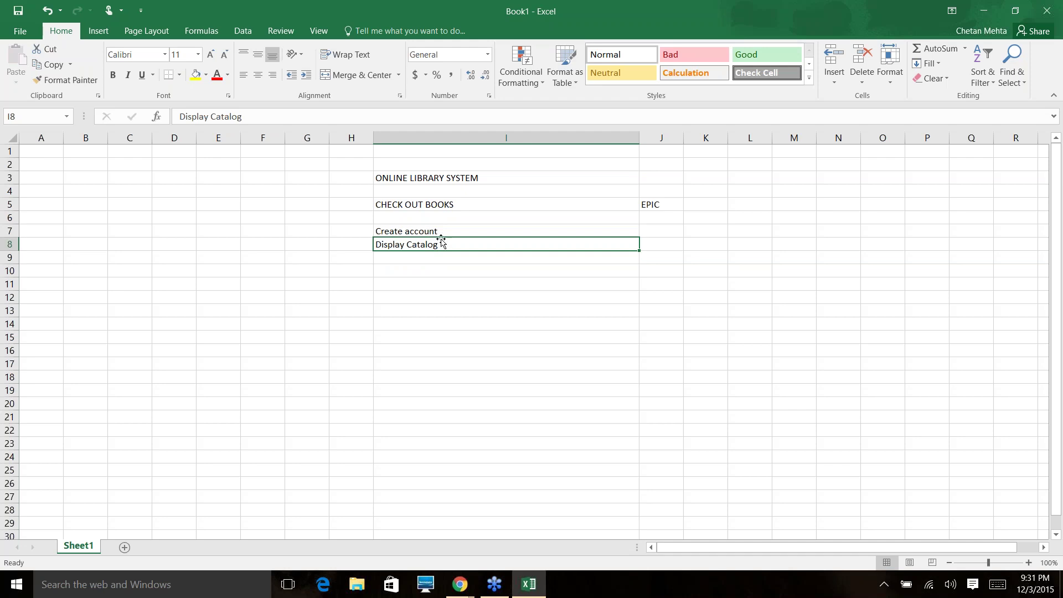
- Switch to JIRA and start a new issue in the ONLINE_LIBRARY_SYSTEM project with the issue type Story
key(alt+Tab)
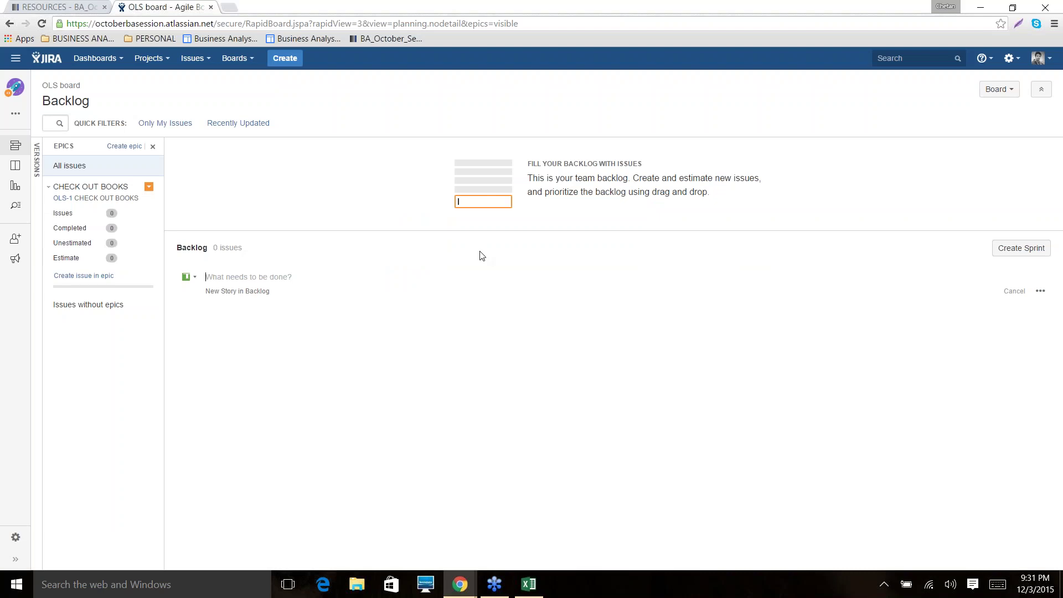
click(292, 62)
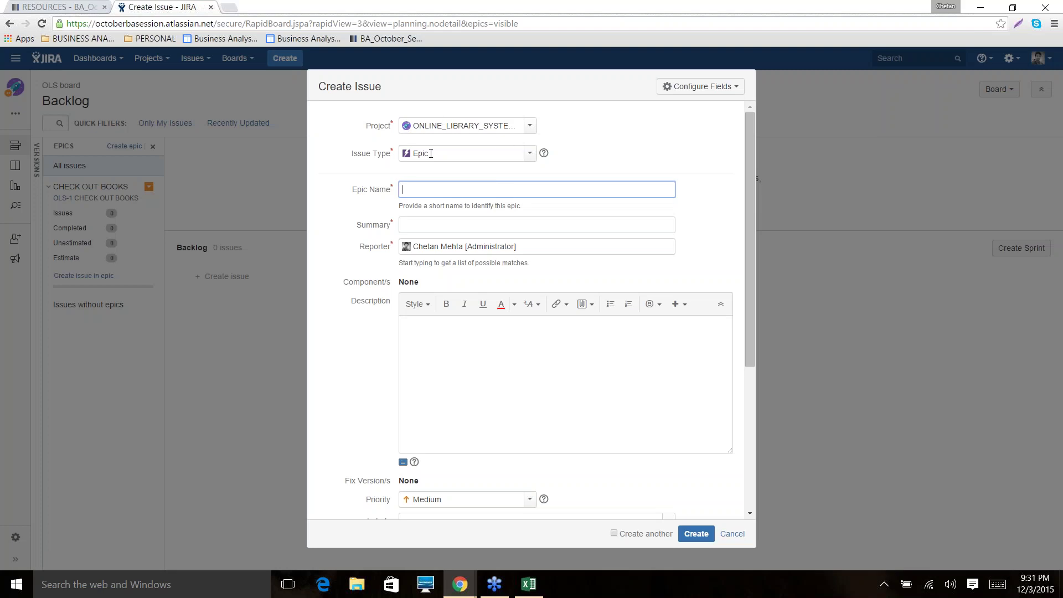
click(528, 153)
click(433, 187)
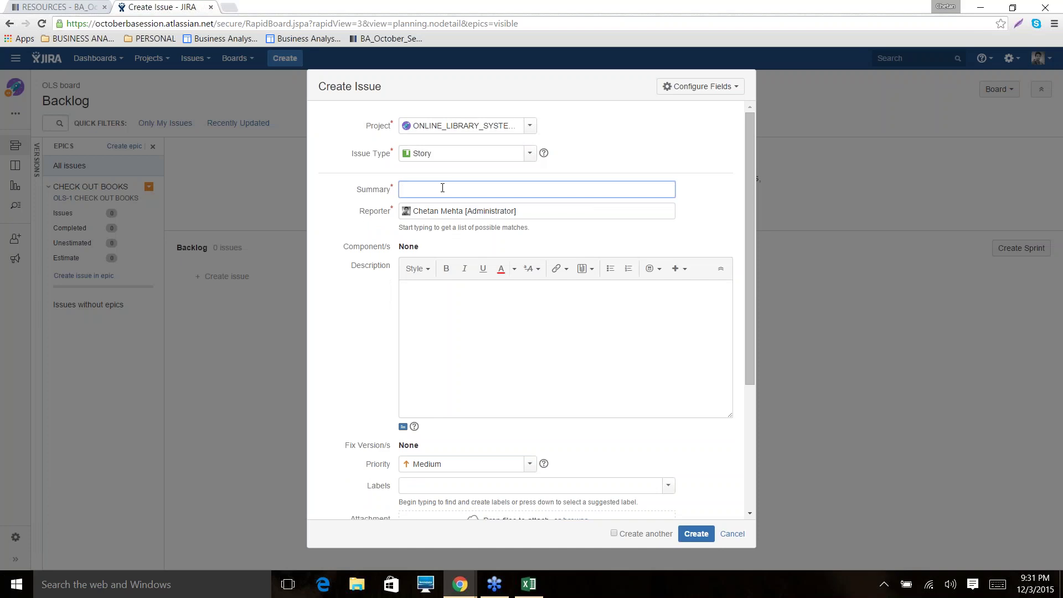
- Check the story names in the Excel outline and enter "Create User Account" as the story's summary
key(alt+Tab)
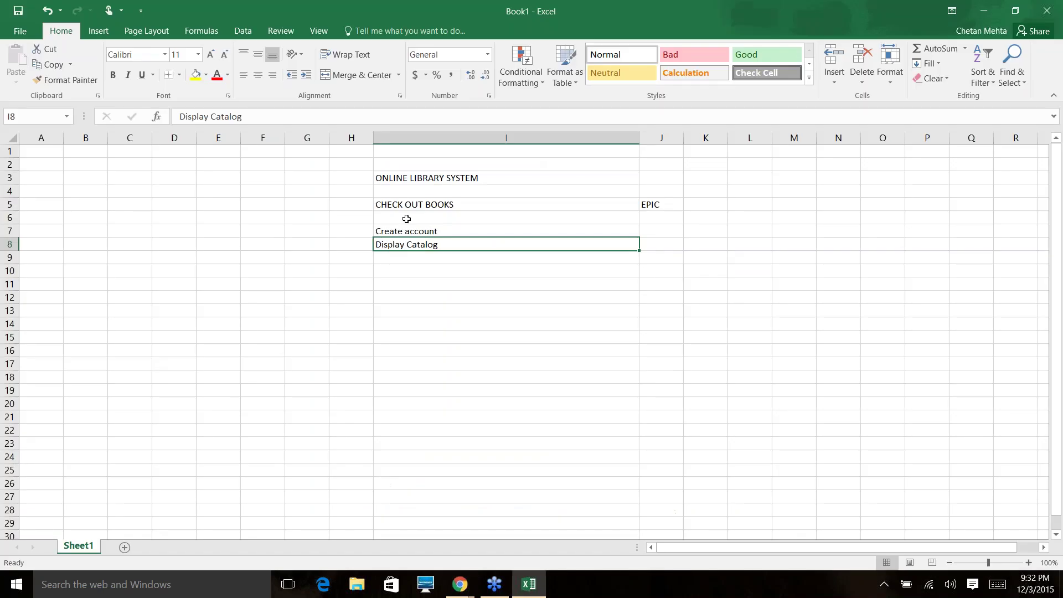
key(alt+Tab)
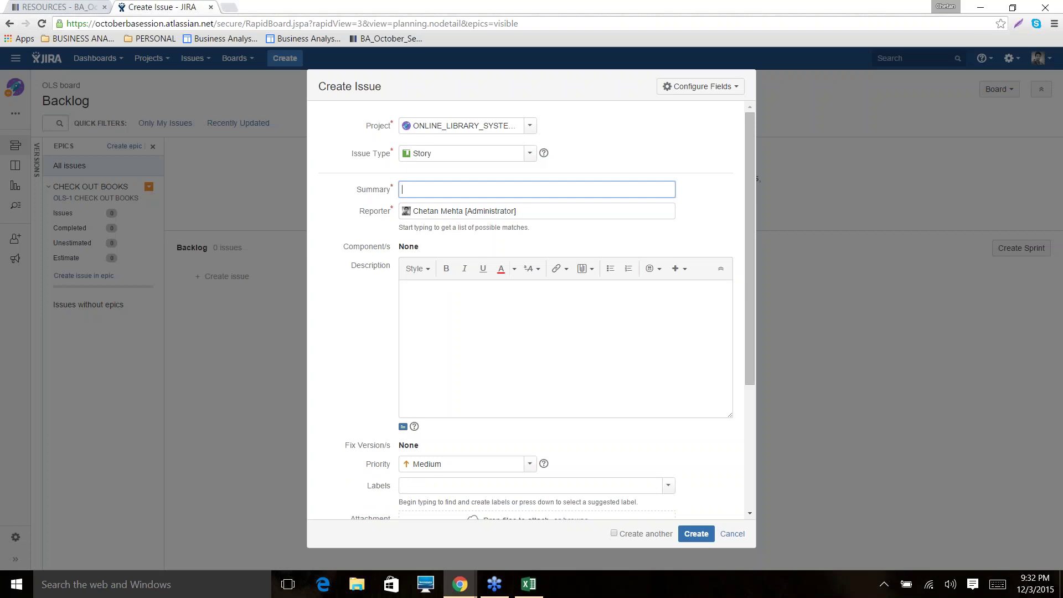
text(Creat)
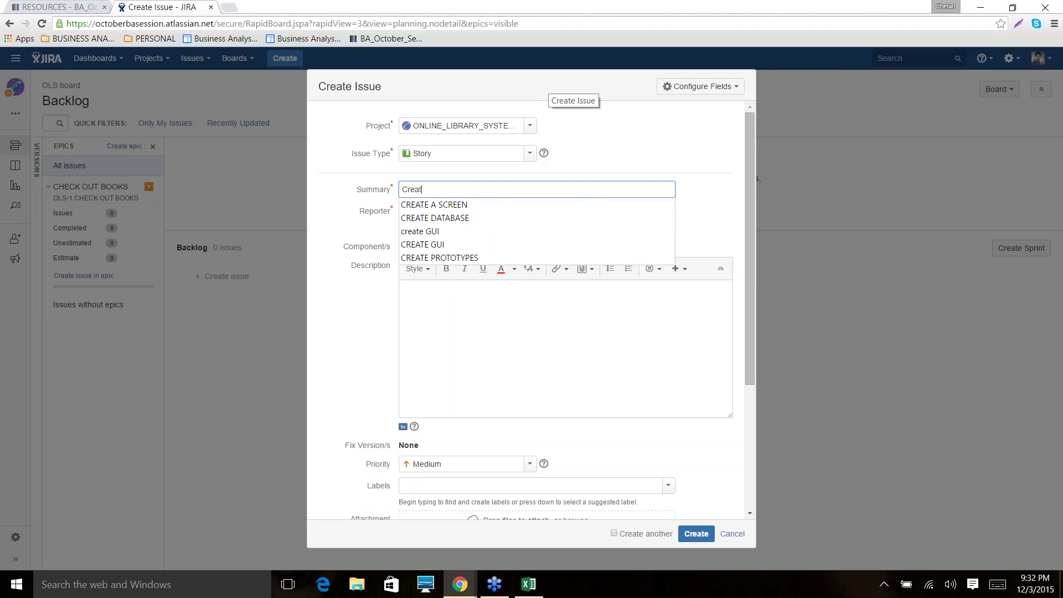
text(e User Account)
- Enter "WRITE YOUR USER STORY ALONG WITH ACCEPTANCE CRITERIA" as the story's description
click(515, 326)
text(WRIT)
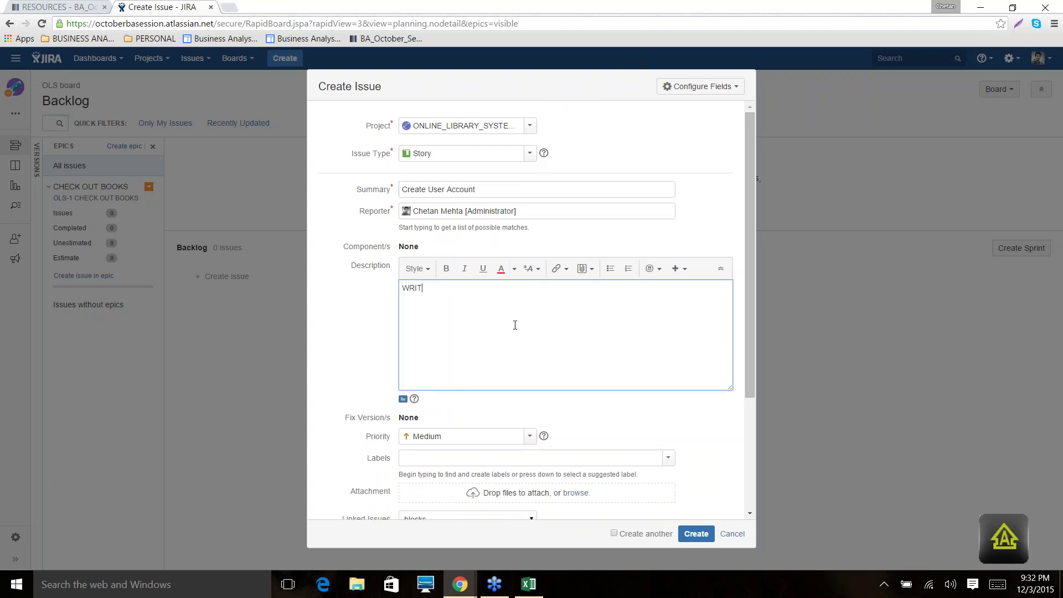
text(E YOUR USER S)
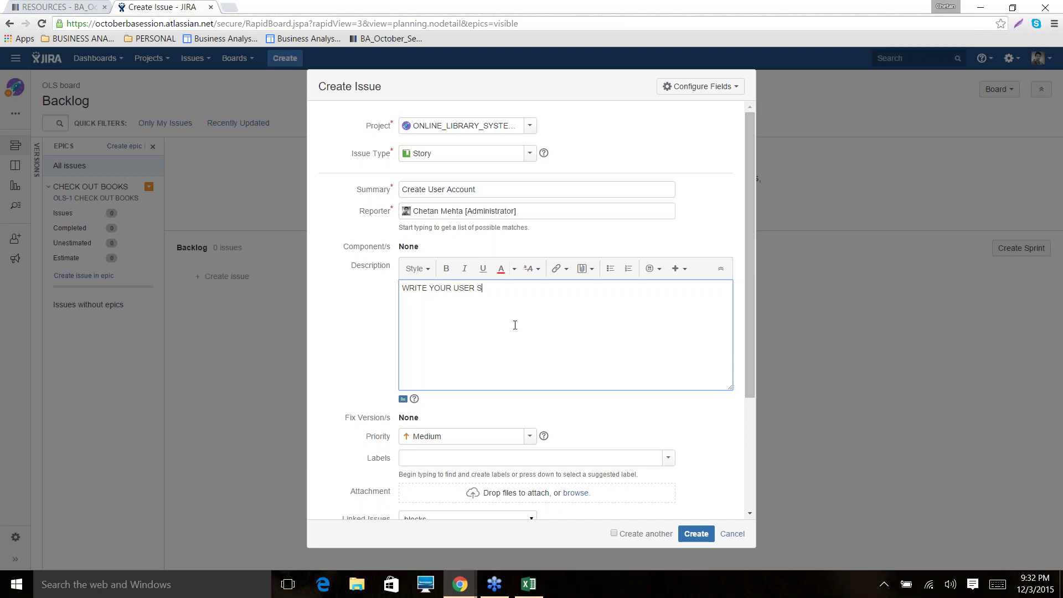
text(TORY ALONG WITH ACCEPTANCE CRIT)
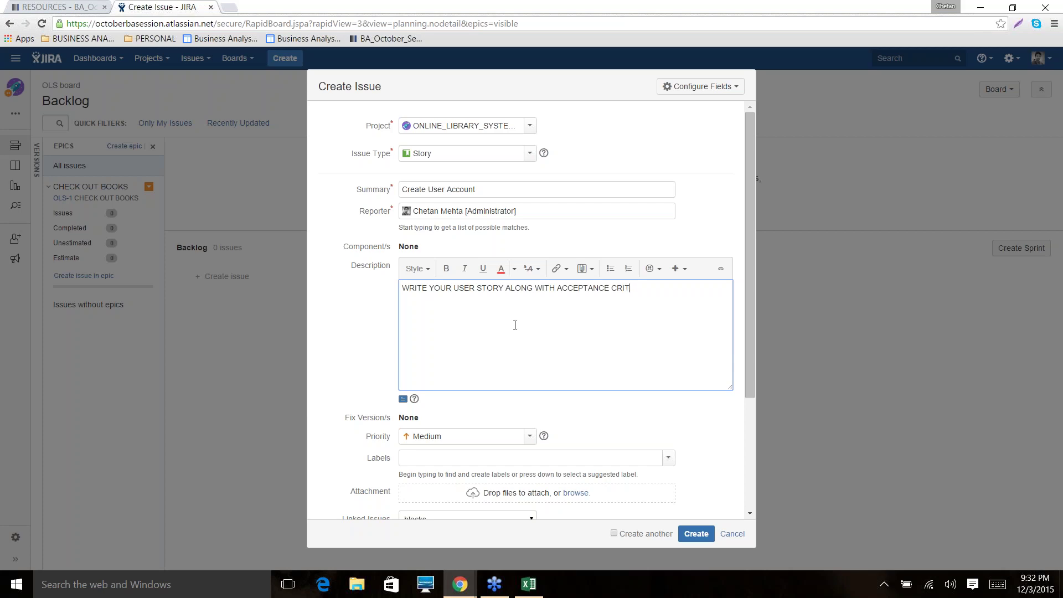
text(ERIA)
scroll(554, 302, down, 1)
scroll(458, 309, down, 1)
scroll(421, 208, up, 1)
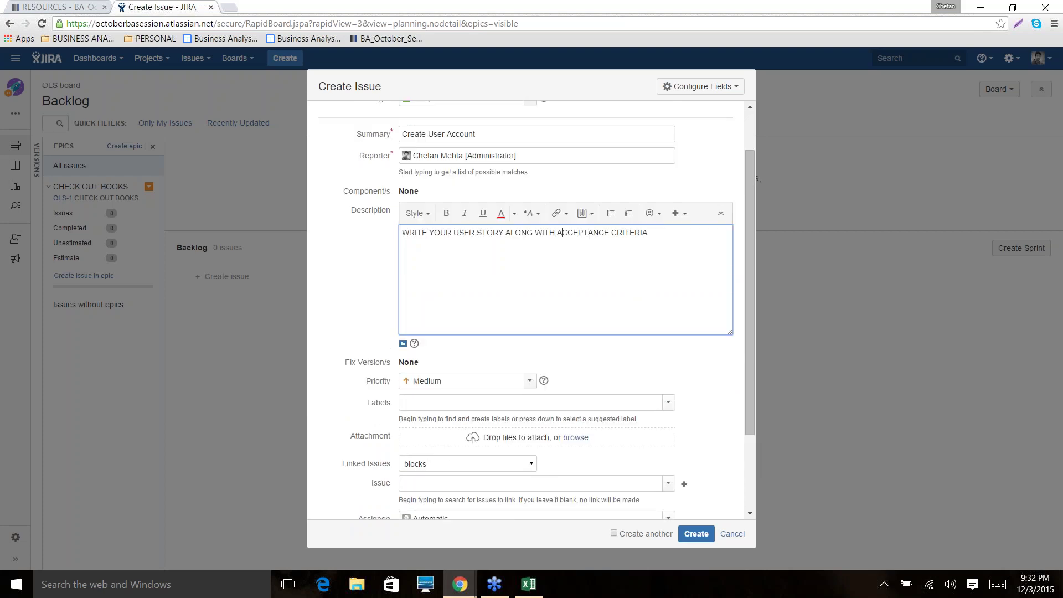
- Set the Create User Account story's priority to Highest and assign the story to yourself
triple_click(408, 231)
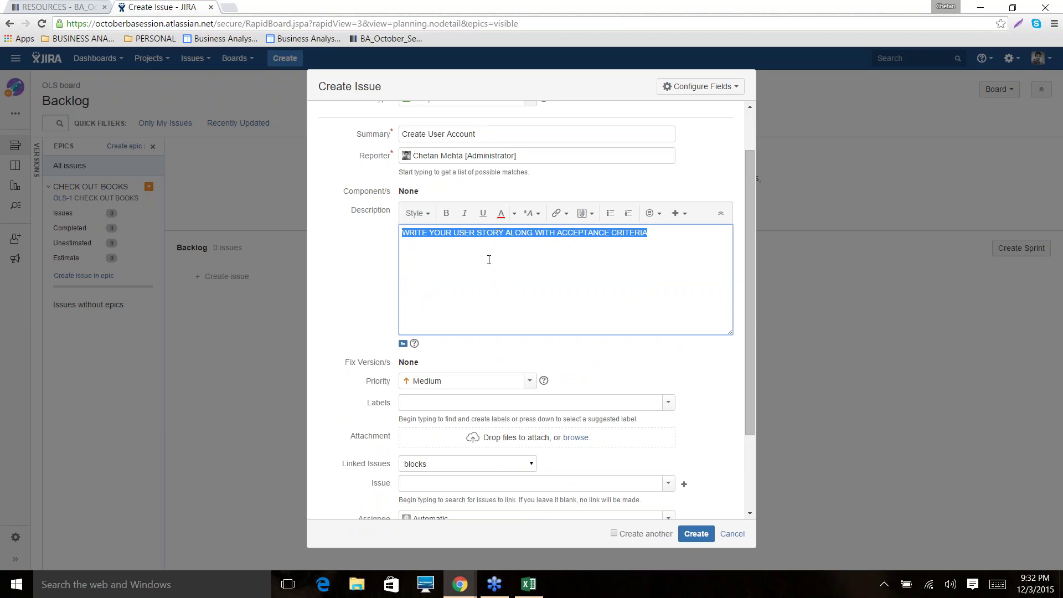
scroll(482, 275, down, 2)
click(529, 274)
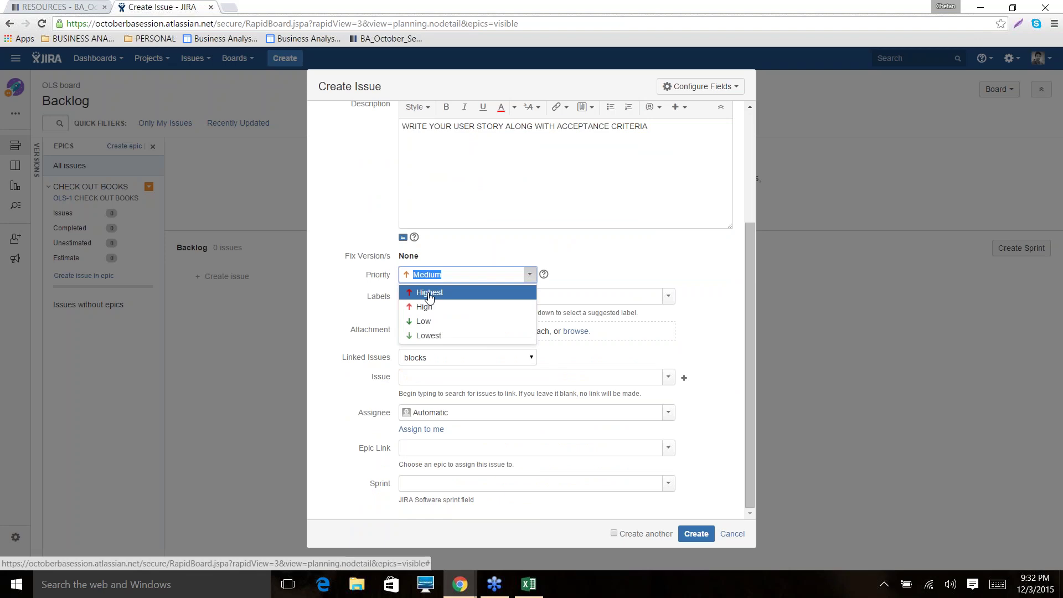
click(429, 294)
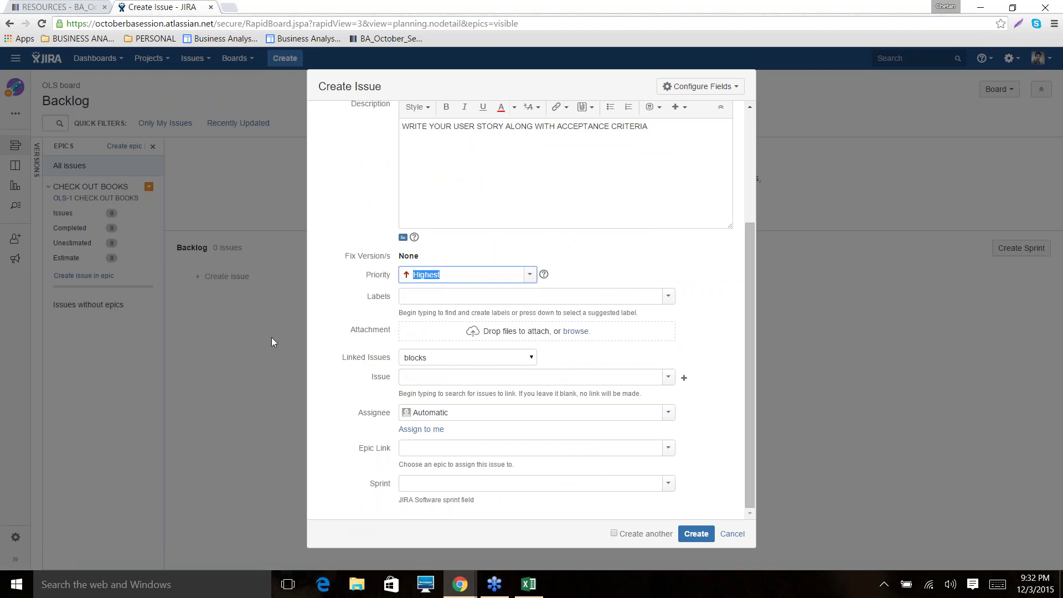
click(572, 331)
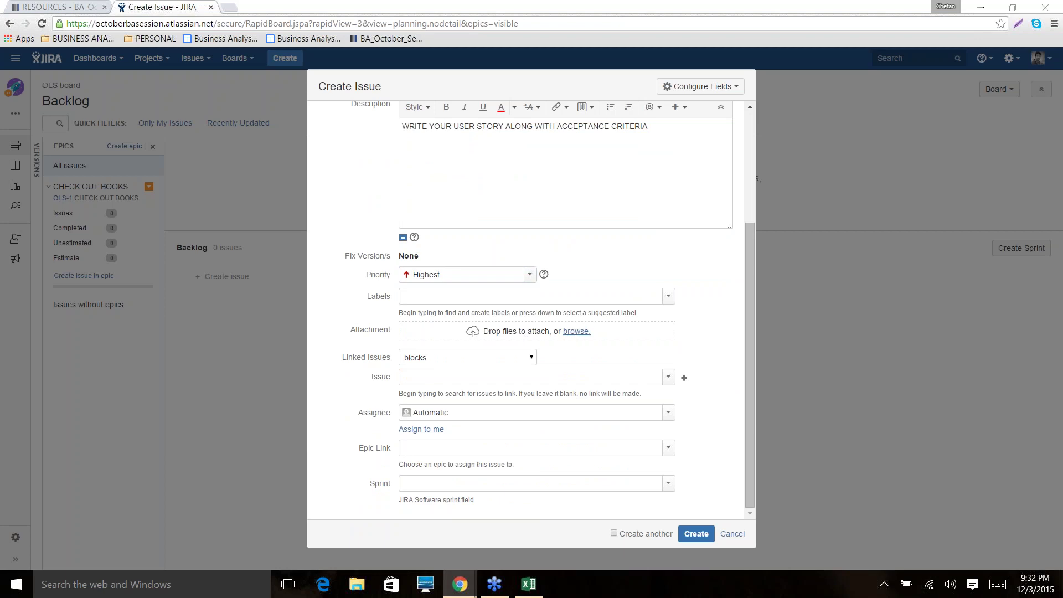
click(816, 365)
click(428, 429)
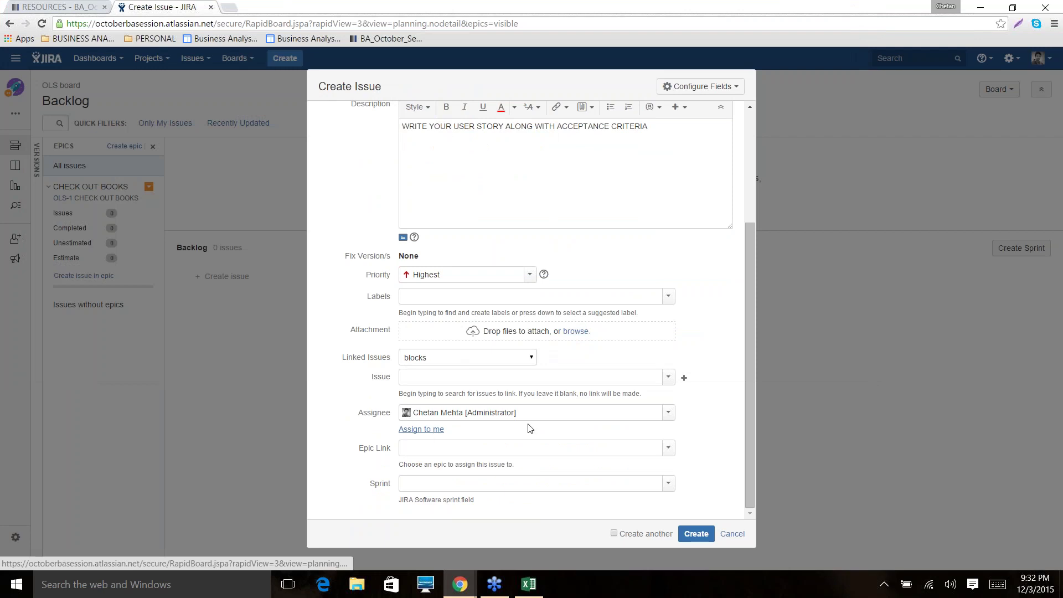
- Link the Create User Account story to the CHECK OUT BOOKS epic and create the issue
click(668, 449)
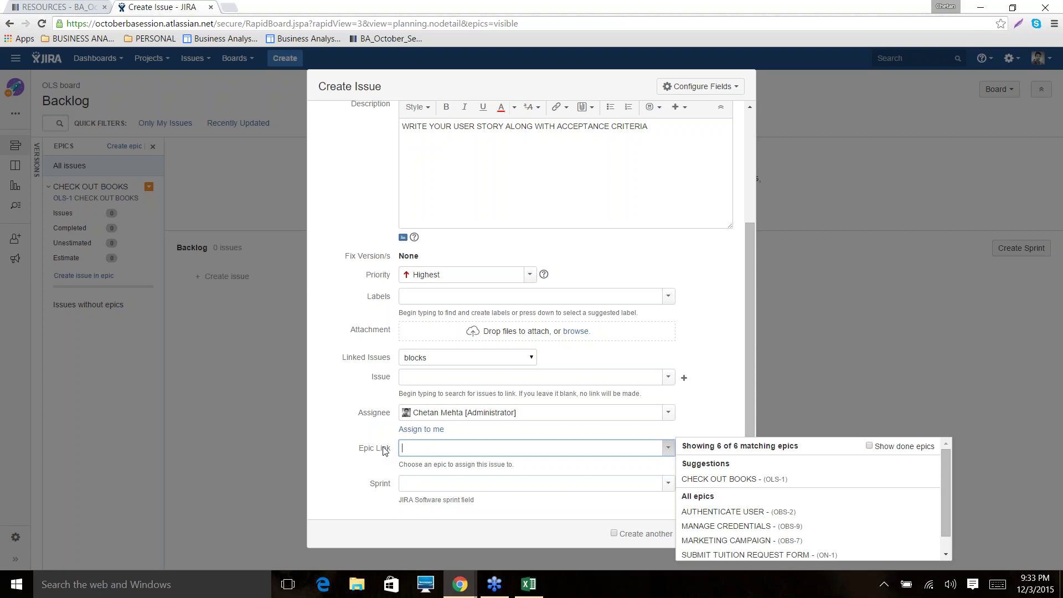
click(701, 479)
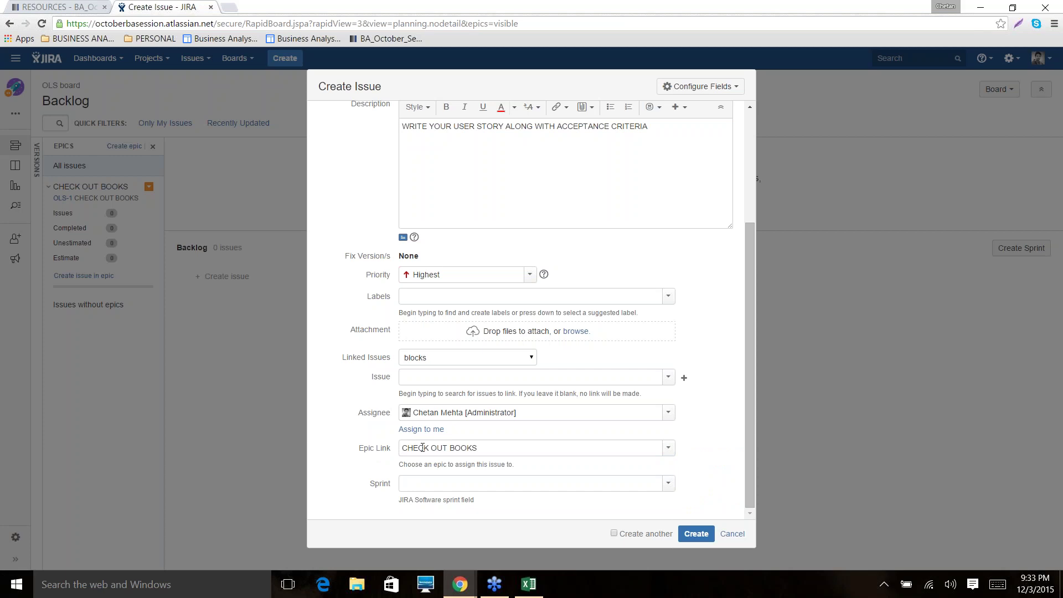
click(691, 533)
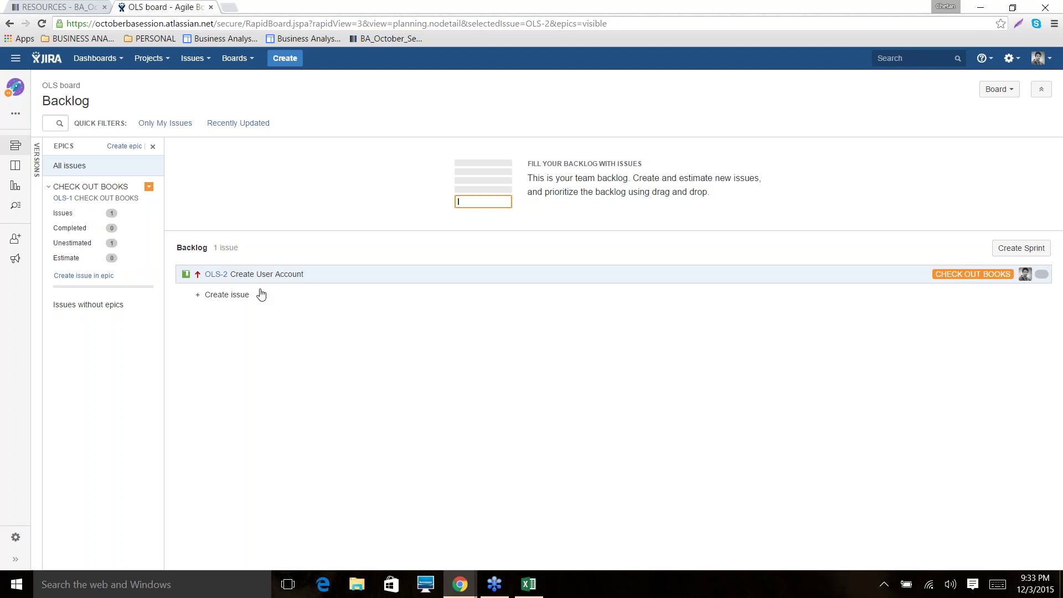
- Start another story in ONLINE_LIBRARY_SYSTEM, checking its name in the Excel outline, and enter "Display Catalog" as its summary
click(284, 58)
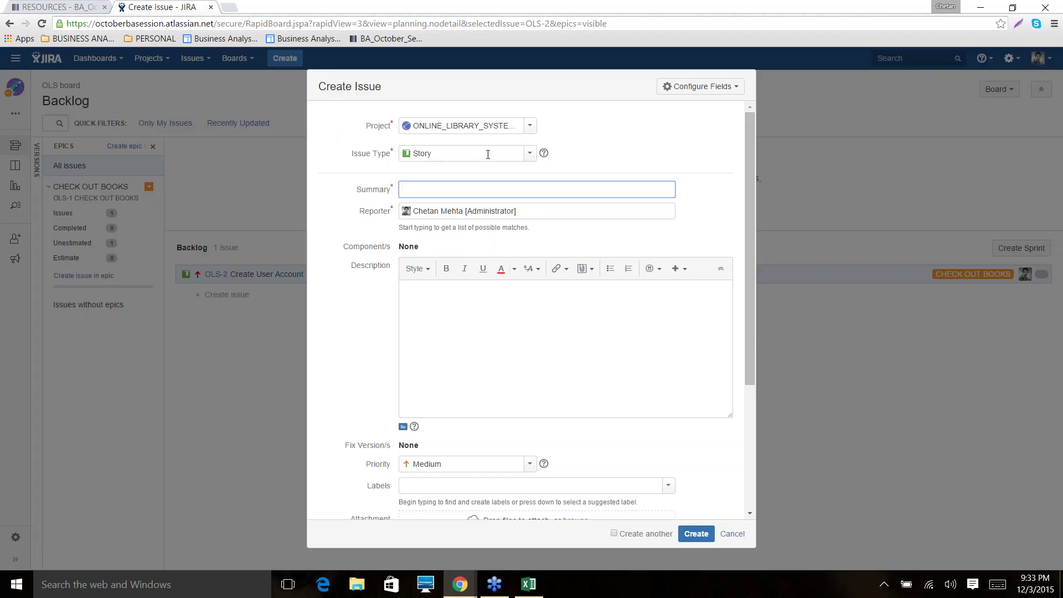
key(alt+Tab)
key(alt+Tab)
text(disp)
key(BackSpace)
key(BackSpace)
key(BackSpace)
key(BackSpace)
text(Display)
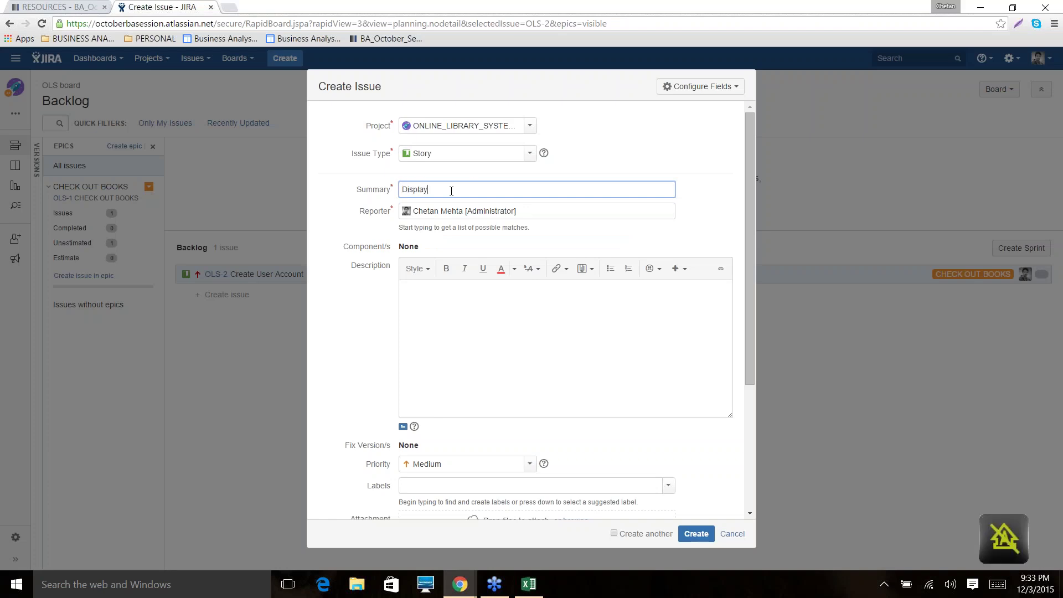
text( Catalog)
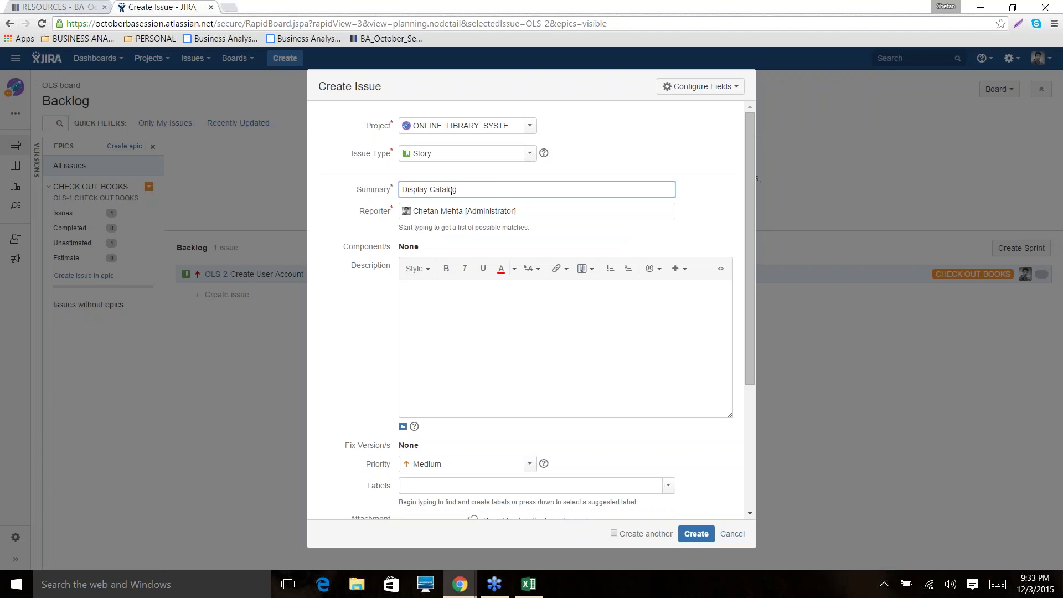
- Enter "WRITE YOUR USER STORY ALONG WITH ACCEPTANCE CRITERIA" as the Display Catalog story's description
click(401, 306)
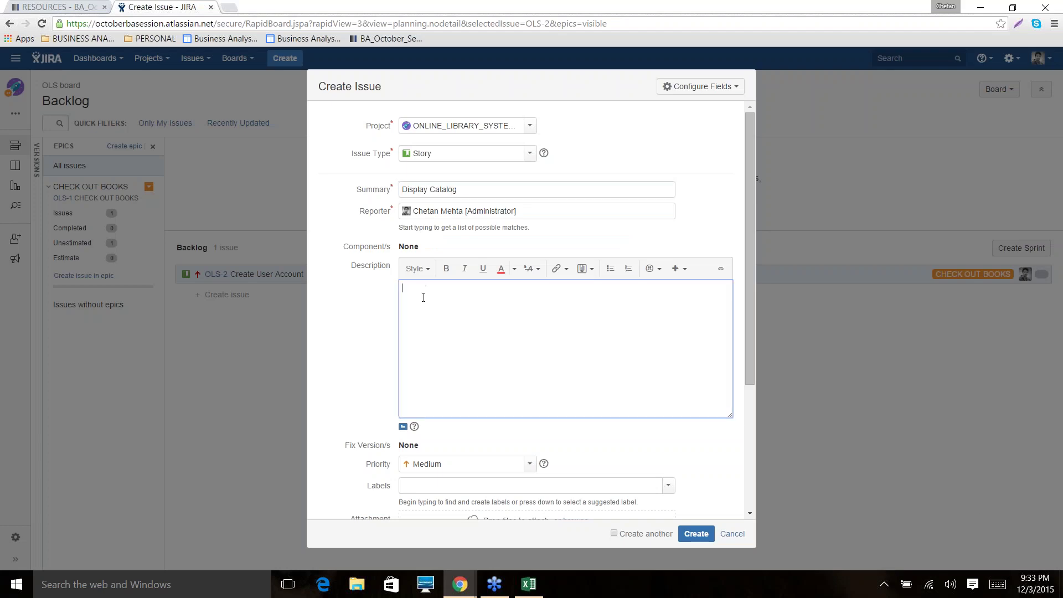
text(HE)
text(R)
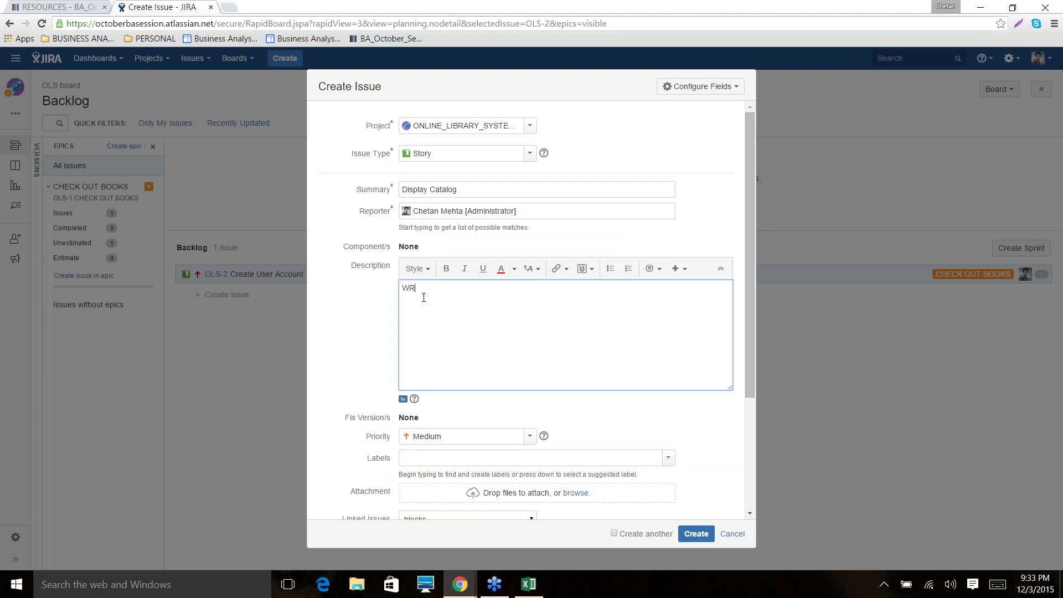
text(ITE YOUR USER STORY ALONG WITH ACCEPTANCE CRITERIA)
- Set the Display Catalog story's priority to High
scroll(389, 305, down, 2)
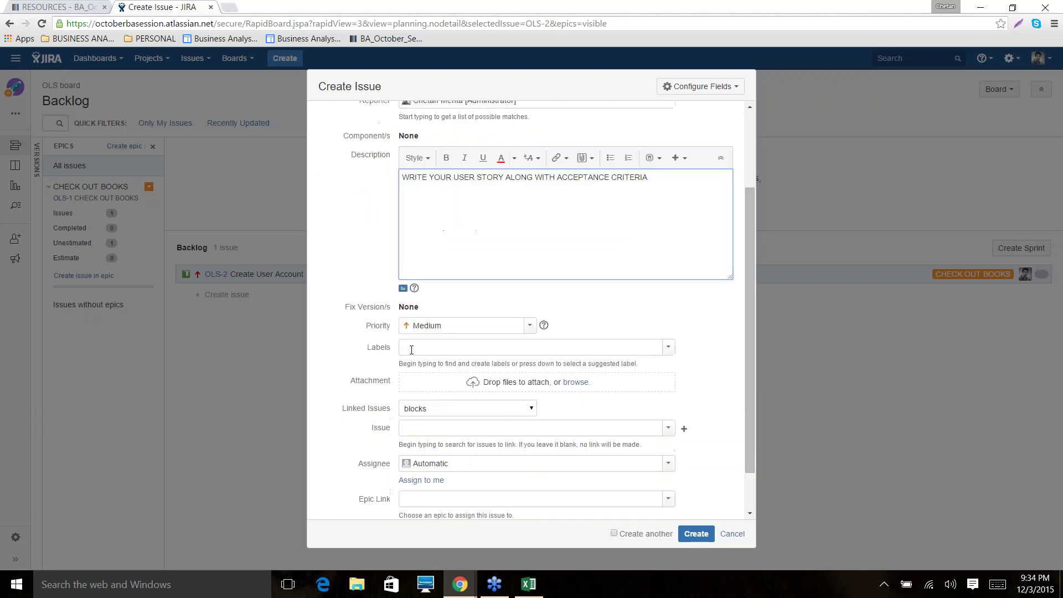
click(530, 328)
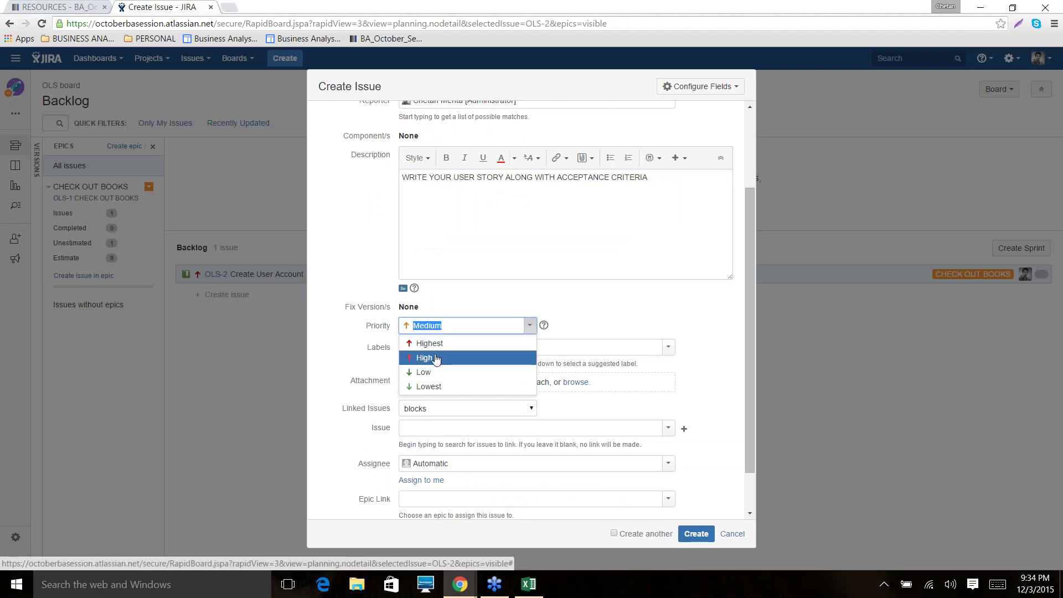
click(435, 360)
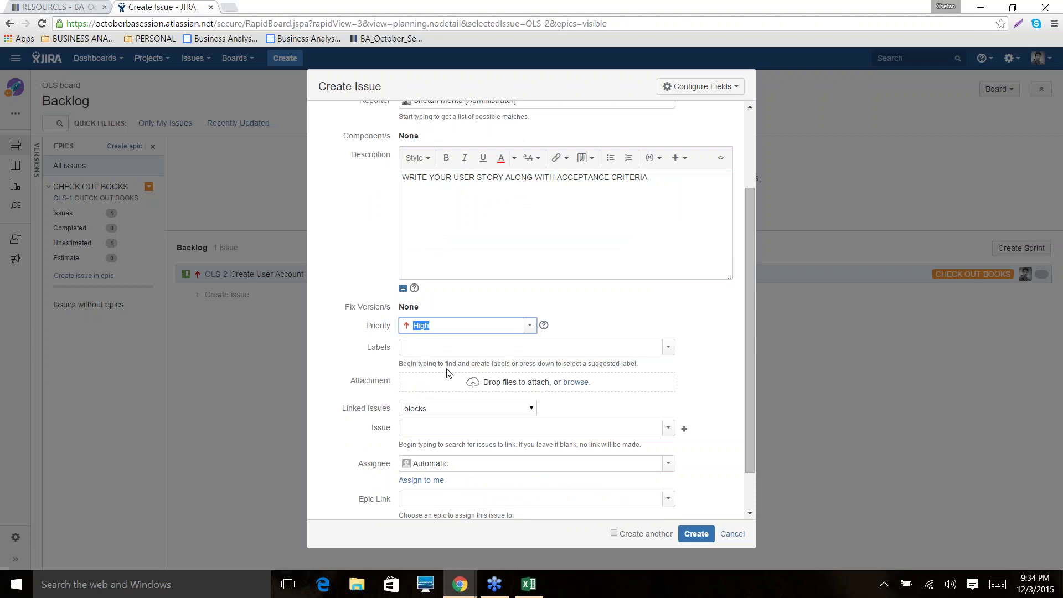
click(431, 348)
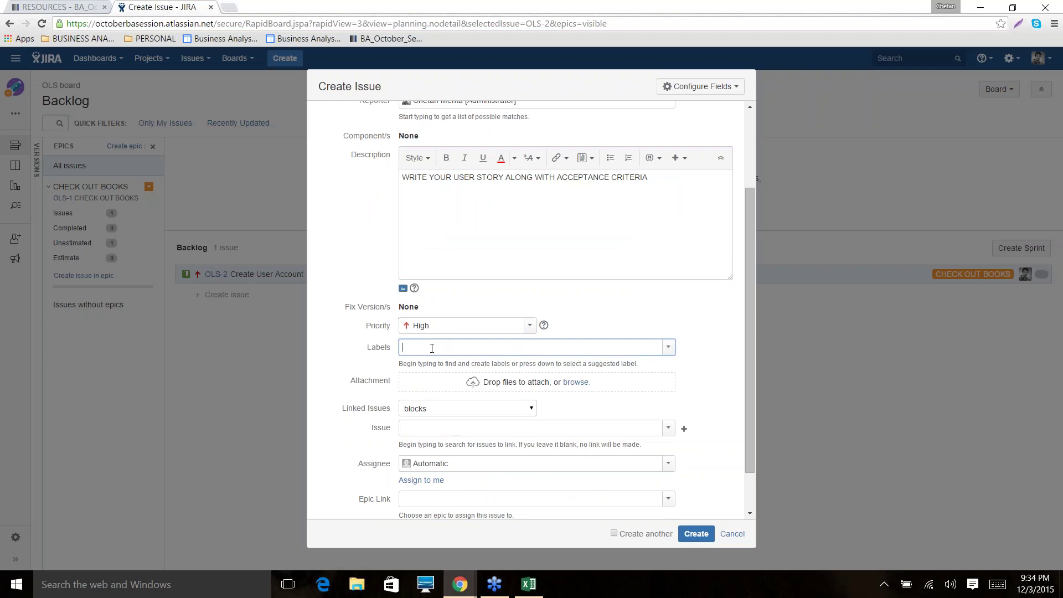
- Change the Display Catalog story's priority to Highest and assign the story to yourself
click(529, 328)
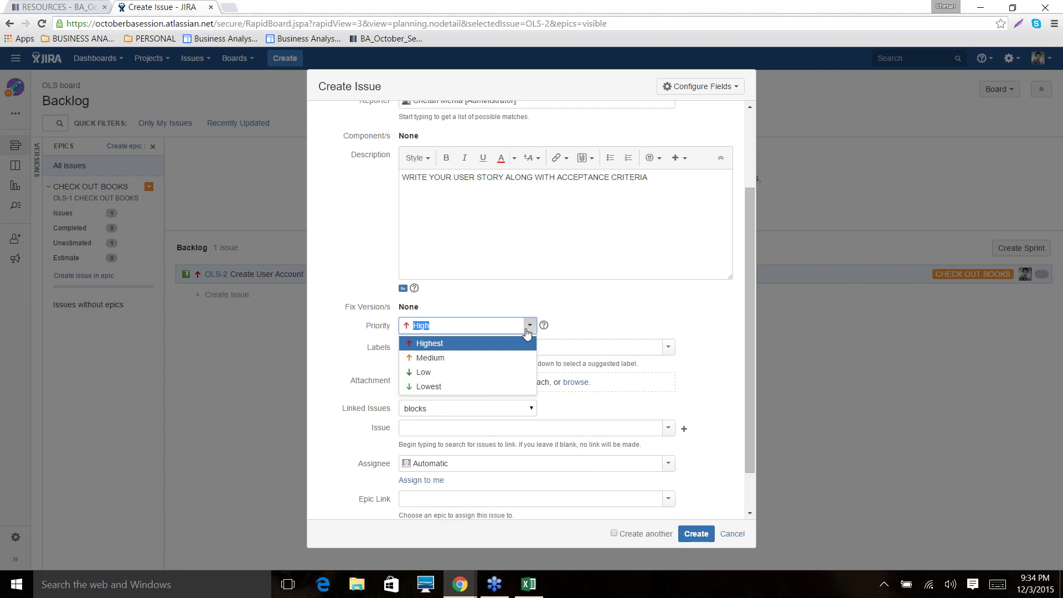
click(419, 345)
click(549, 309)
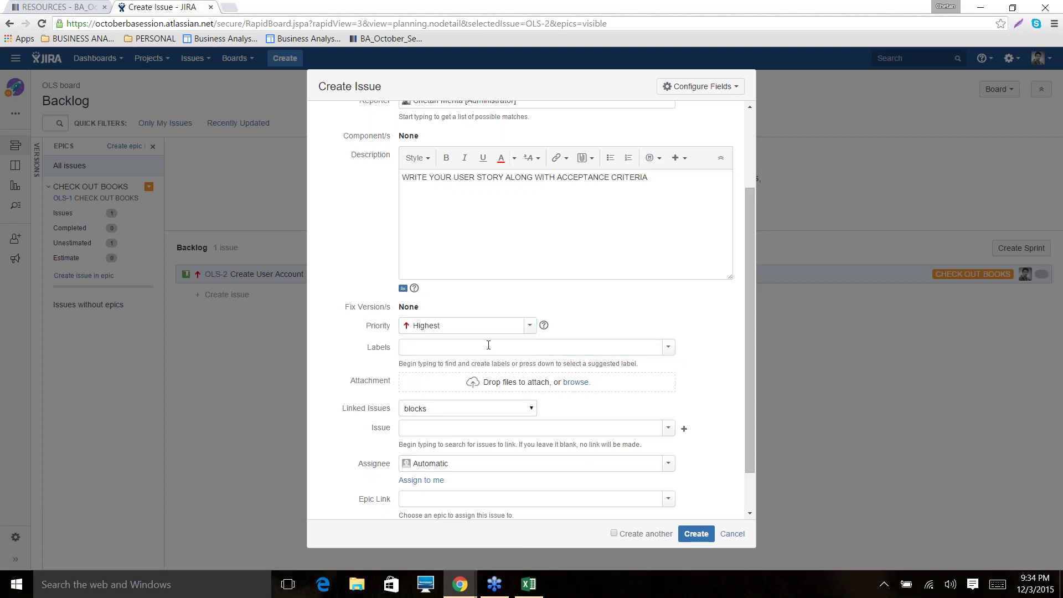
click(515, 344)
scroll(515, 344, down, 1)
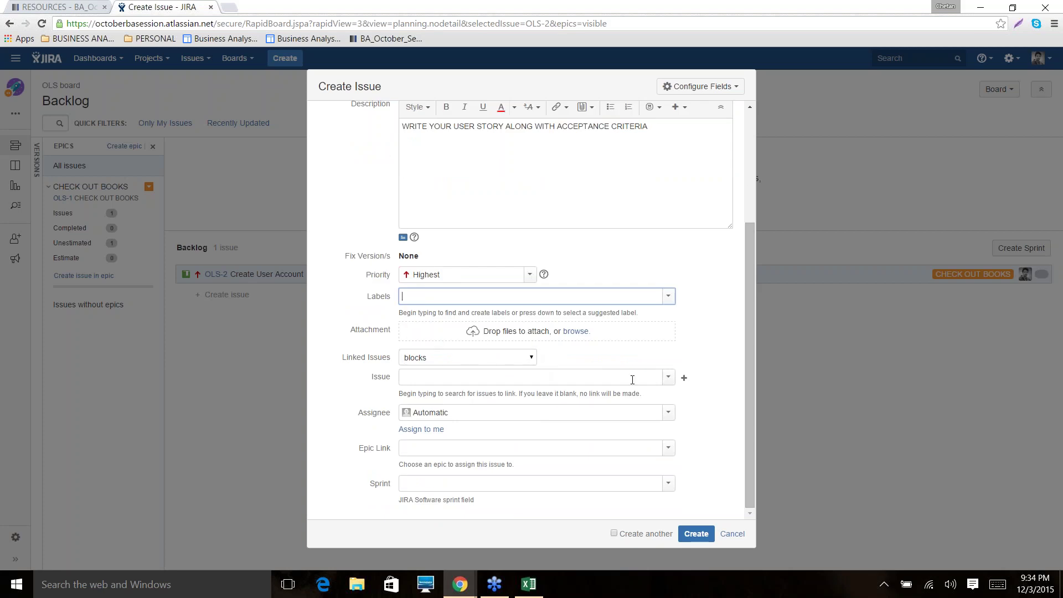
click(429, 429)
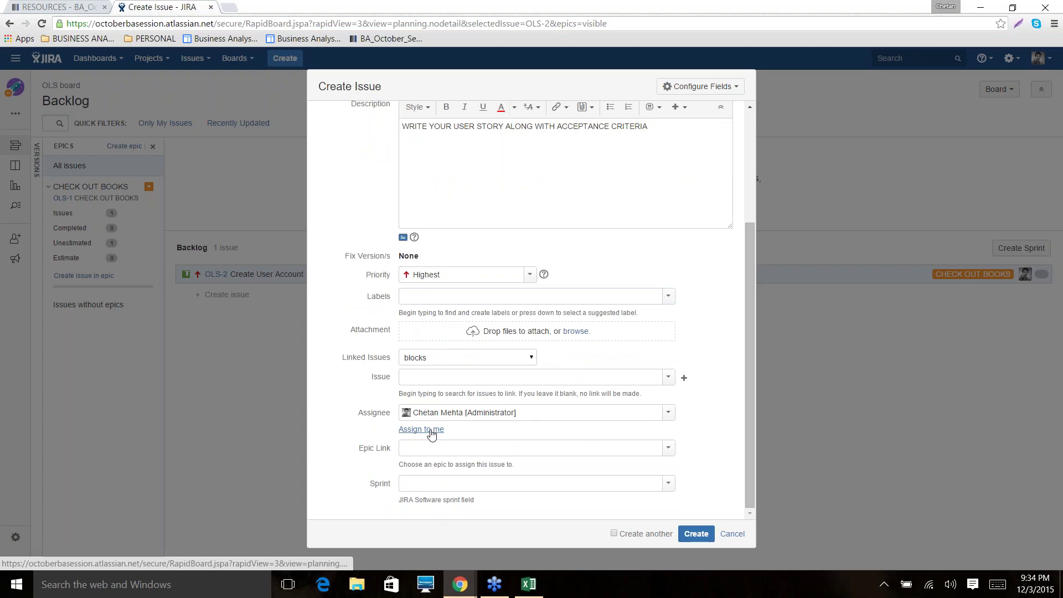
- Link the Display Catalog story to the CHECK OUT BOOKS epic and create the issue
click(668, 449)
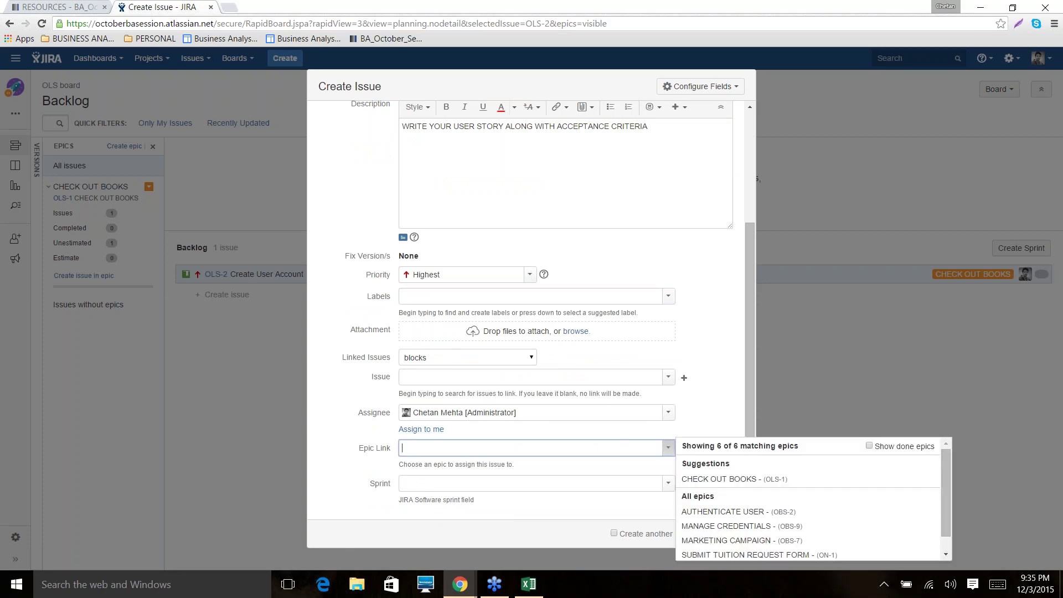
click(725, 483)
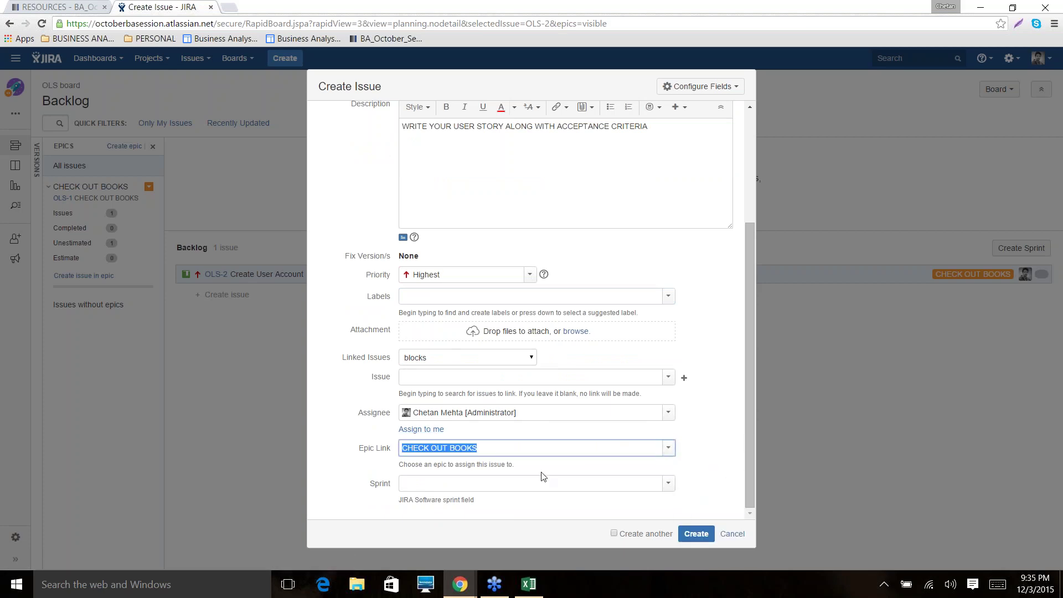
click(697, 535)
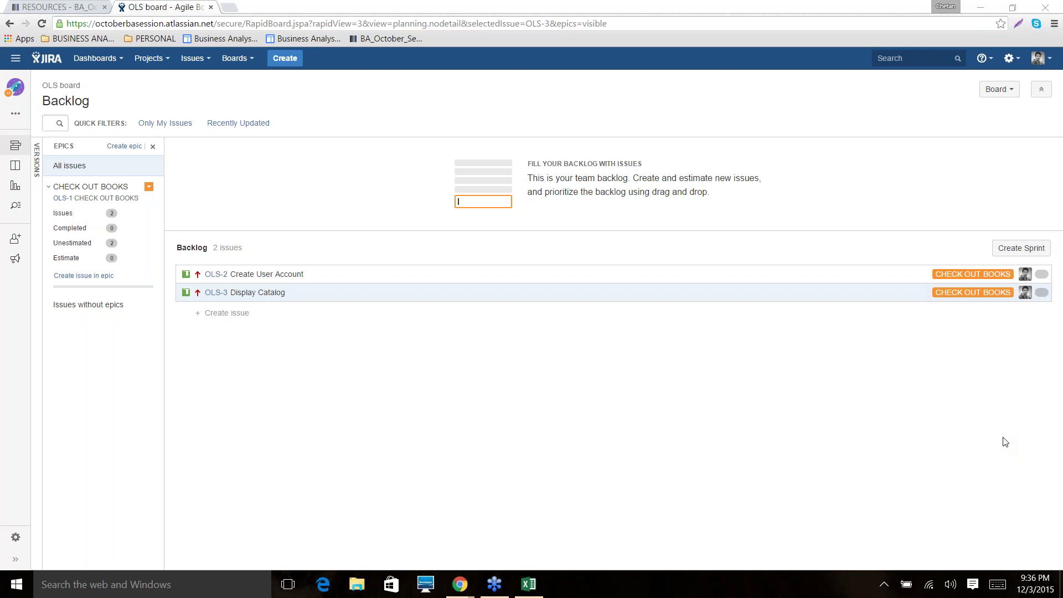
- Open the Create User Account story from the backlog for editing and look through all its fields
click(1042, 277)
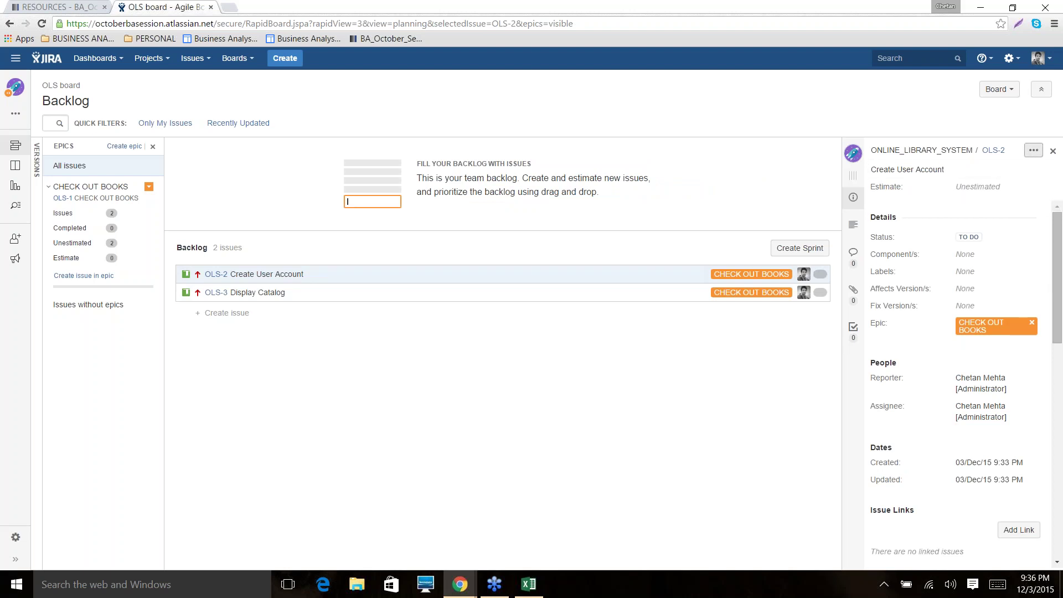
click(1034, 152)
click(946, 167)
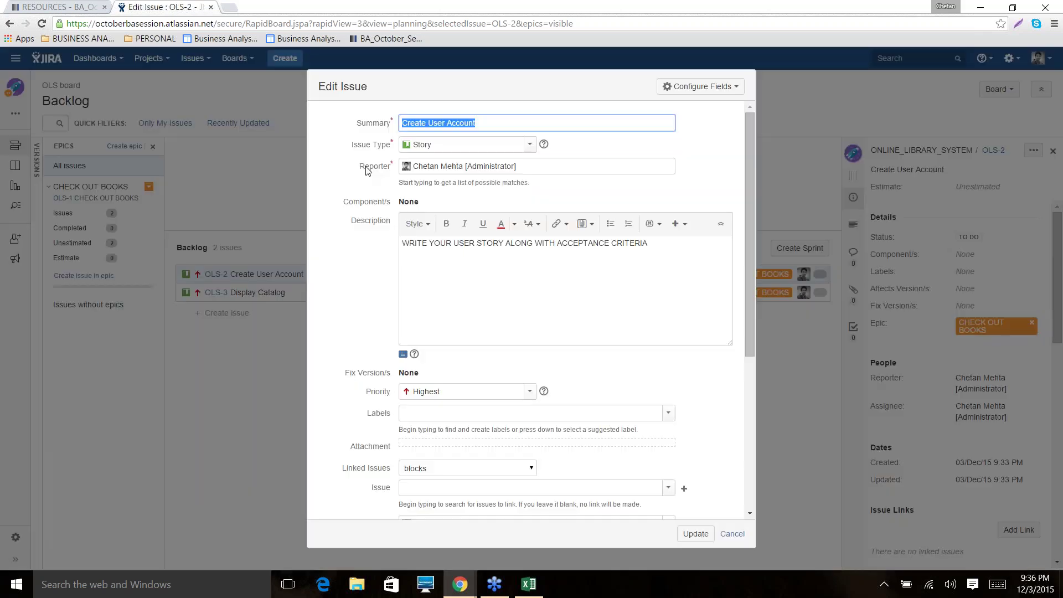
scroll(550, 247, down, 4)
scroll(551, 252, down, 1)
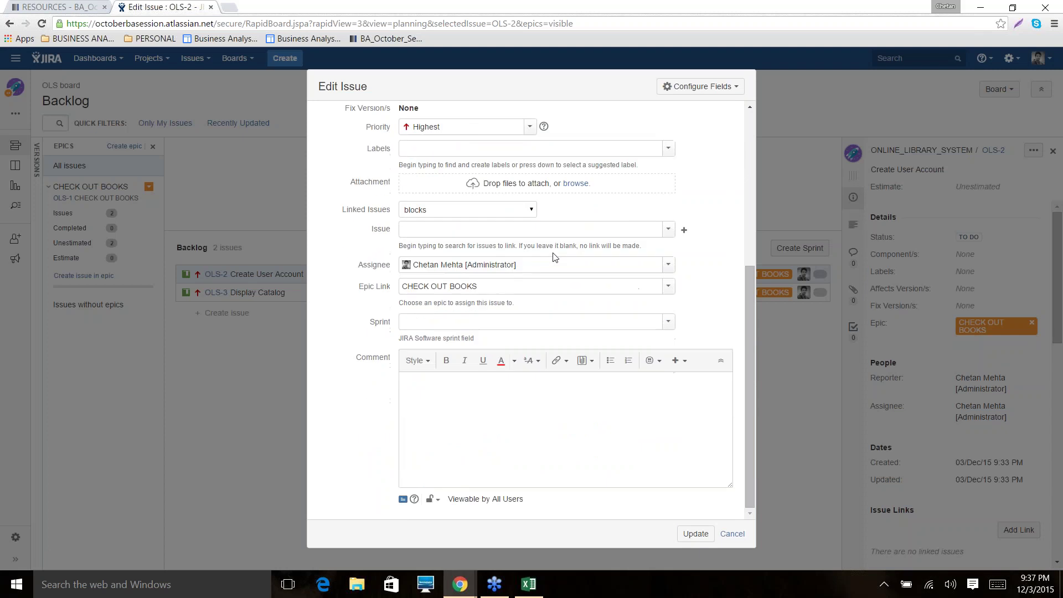
scroll(554, 258, up, 1)
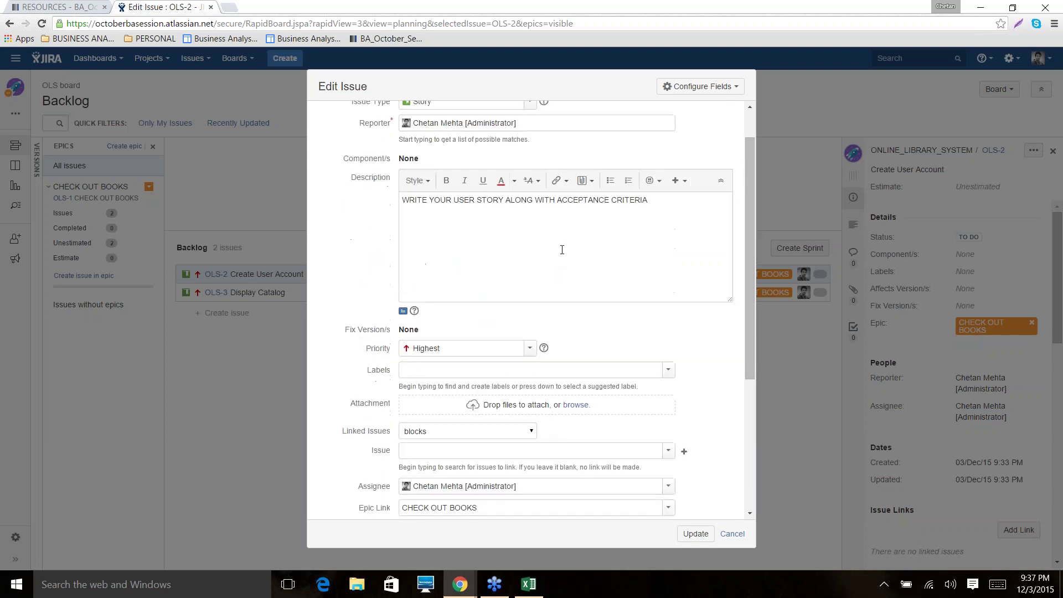
scroll(554, 256, up, 4)
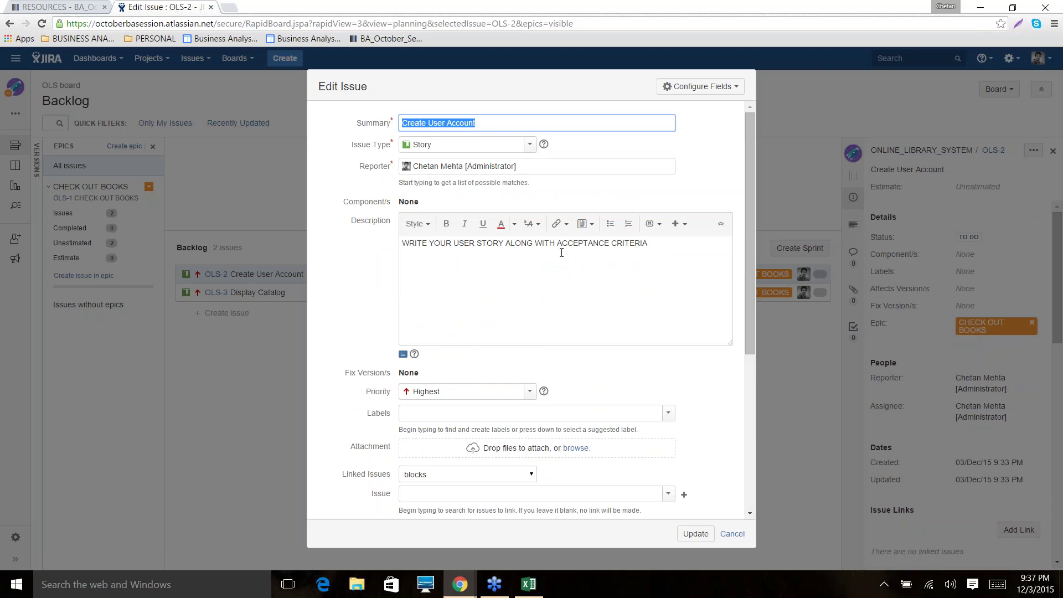
- Look up the Story Points field with "Where is my field?" and read its details for the Edit Issue screen
click(715, 91)
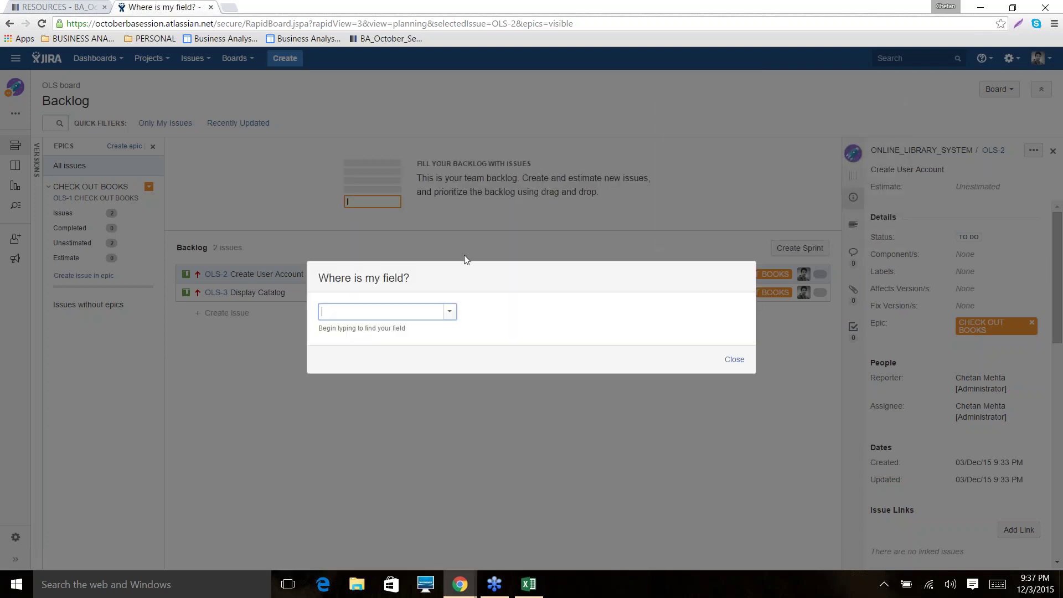
click(449, 312)
scroll(426, 379, down, 4)
scroll(430, 396, down, 3)
text(S)
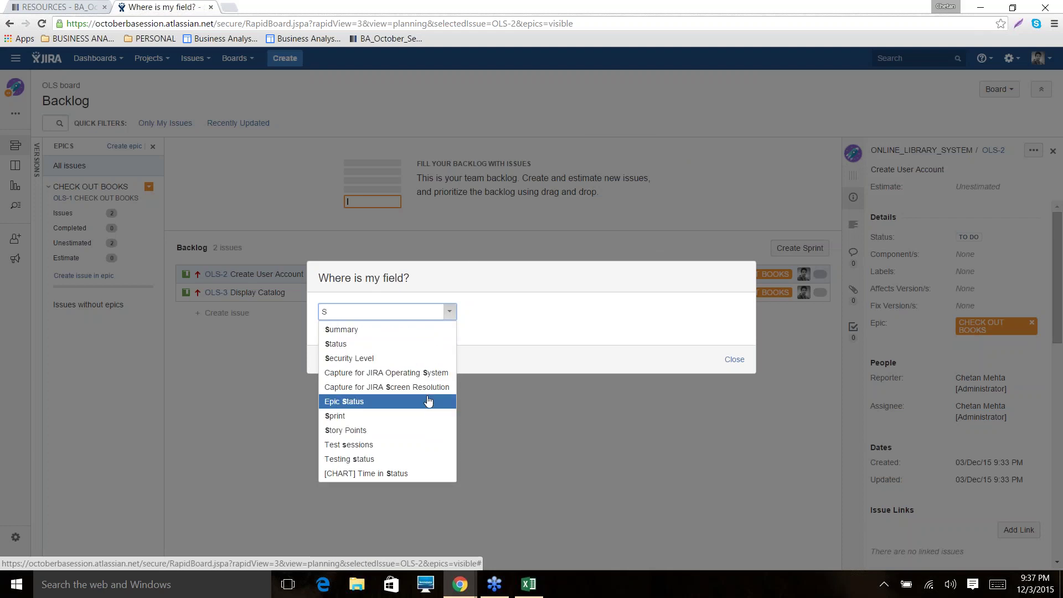
click(381, 430)
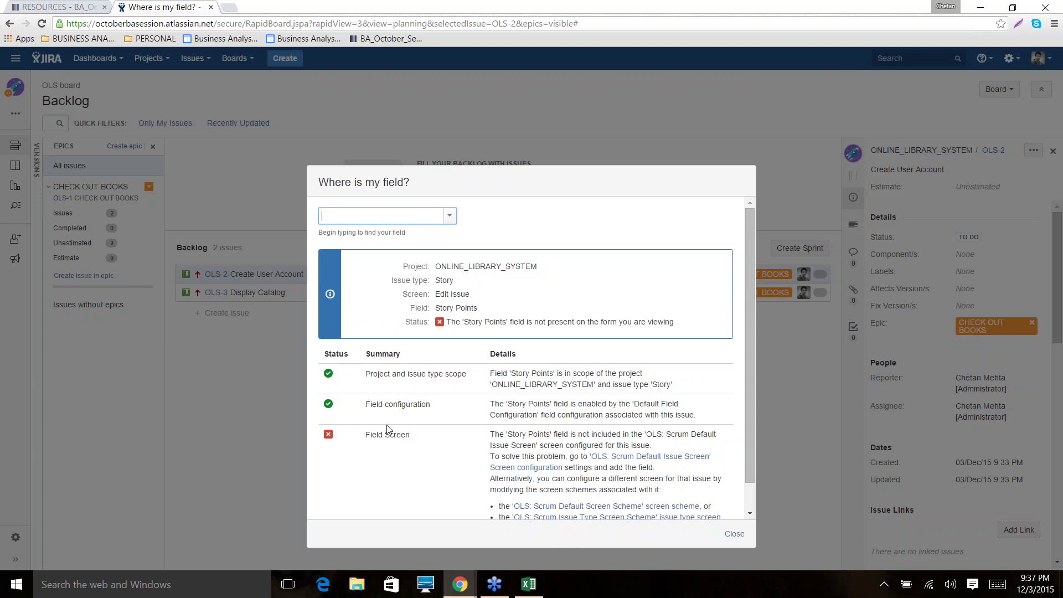
scroll(414, 382, down, 1)
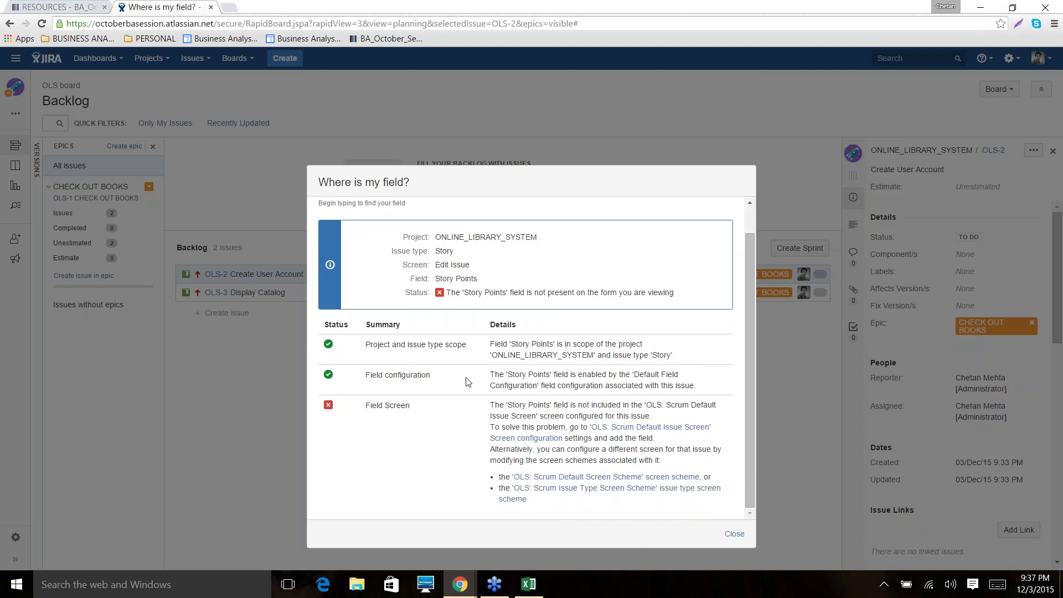
- Open the OLS: Scrum Default Issue Screen configuration and add the Story Points field to it
click(625, 427)
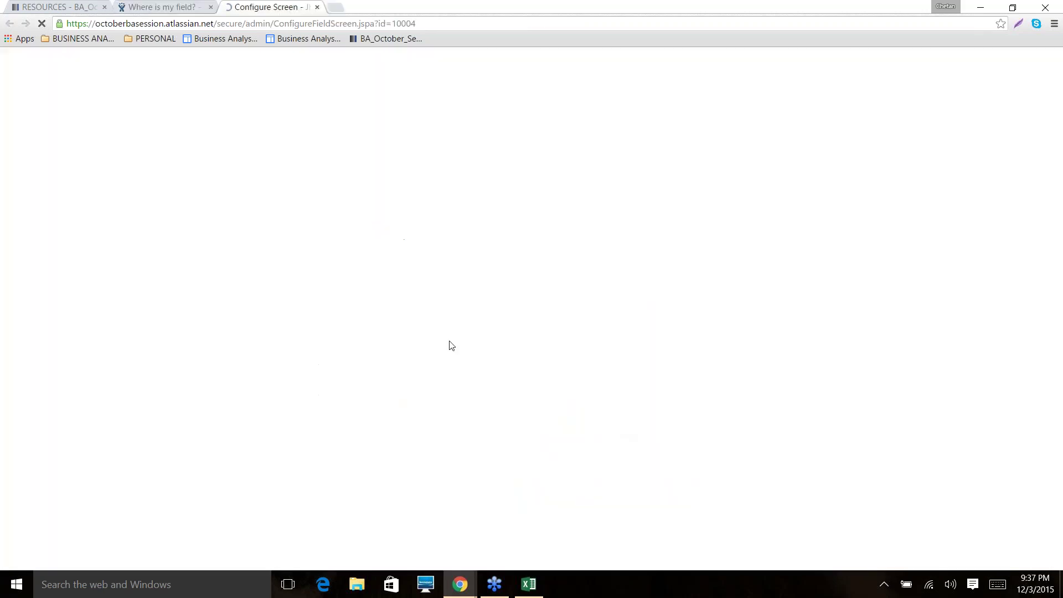
scroll(219, 293, down, 2)
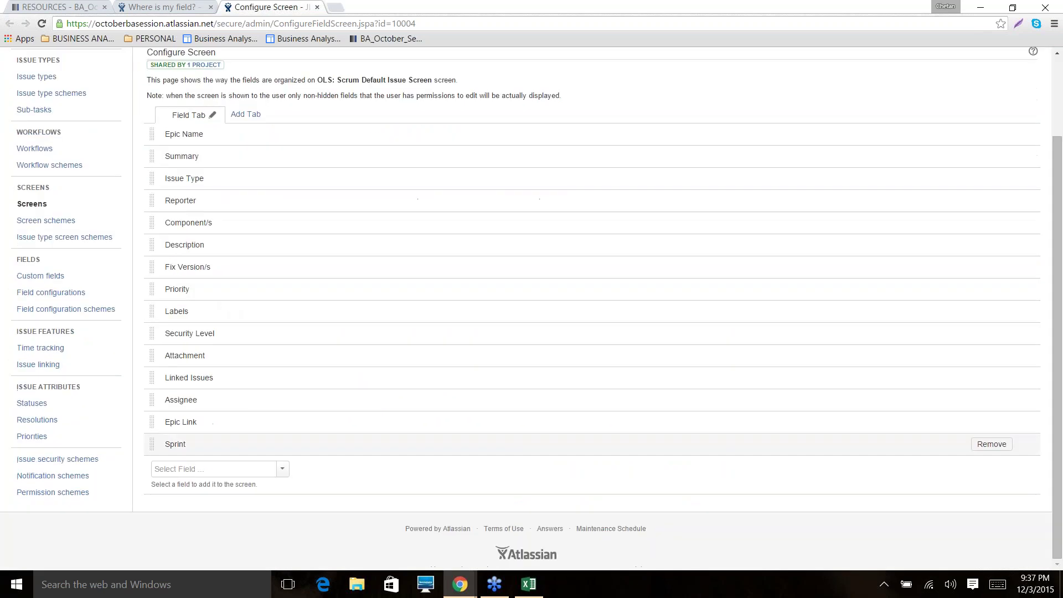
click(211, 472)
text(ST)
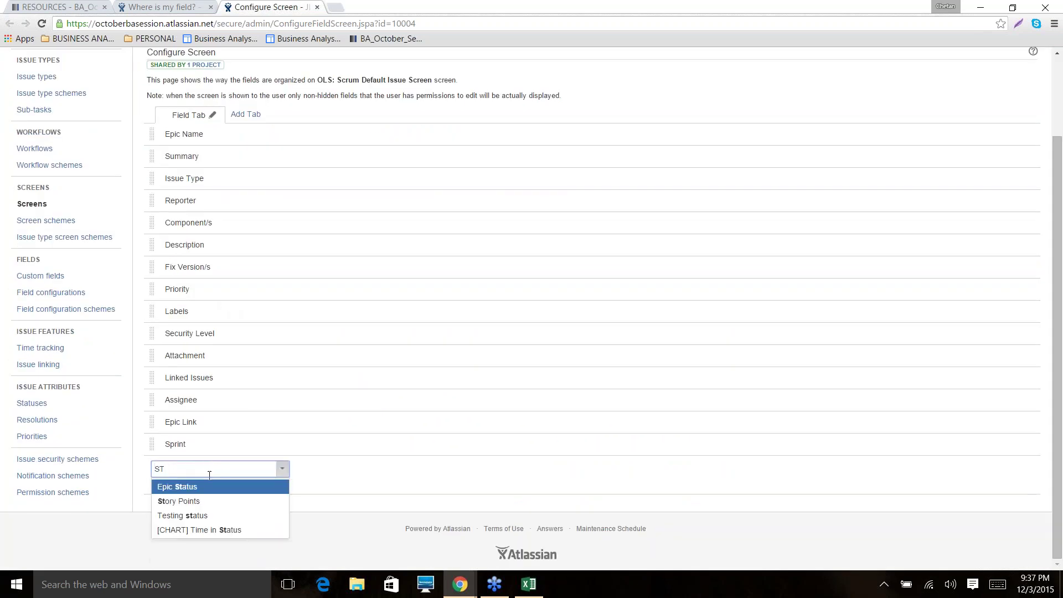
click(183, 501)
scroll(252, 287, up, 2)
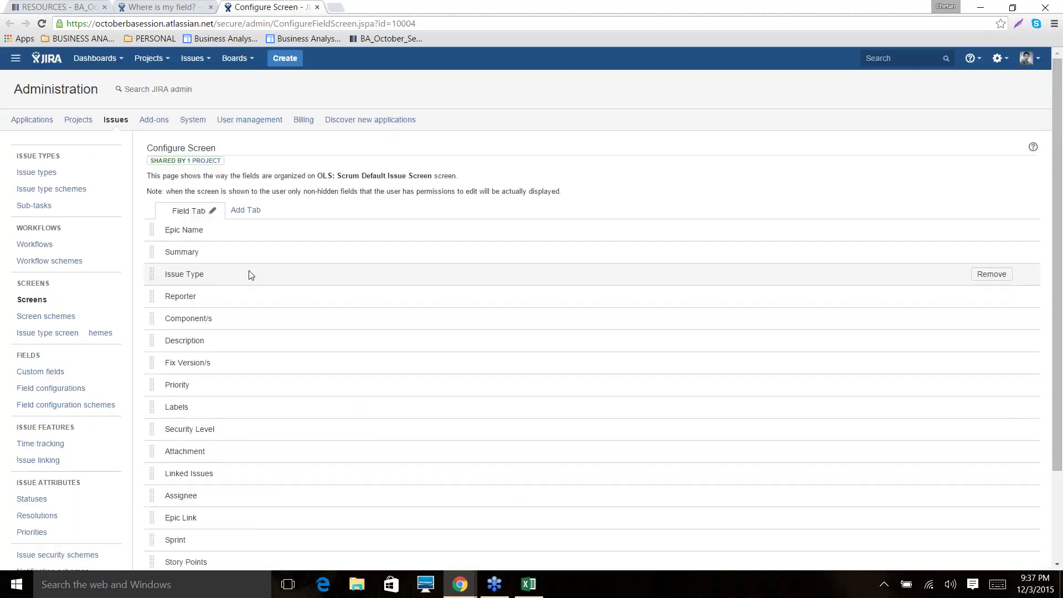
- Return to the ONLINE_LIBRARY_SYSTEM backlog and filter it to recently updated issues
click(168, 60)
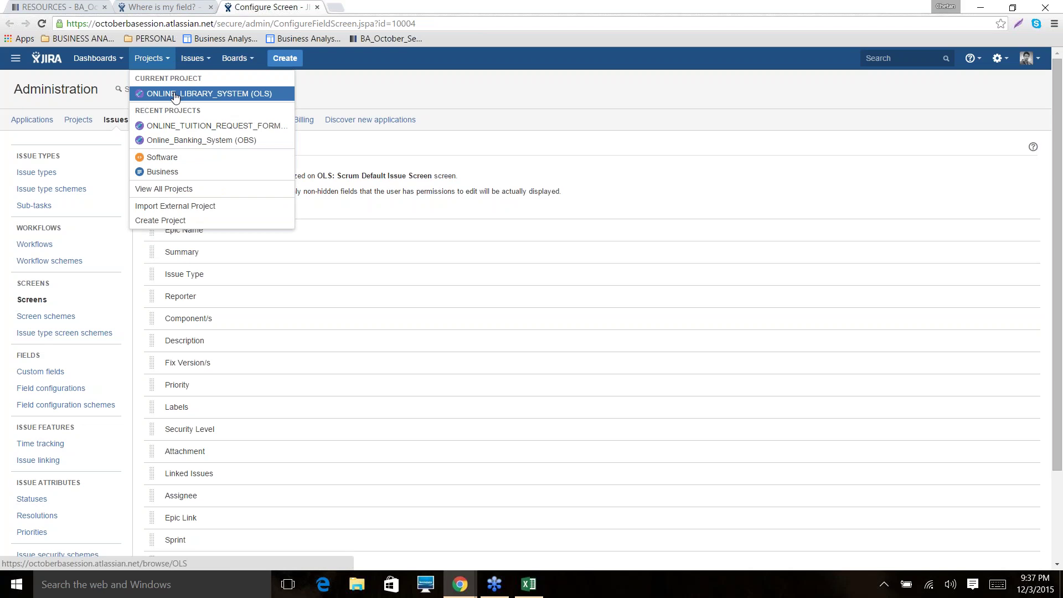
click(175, 95)
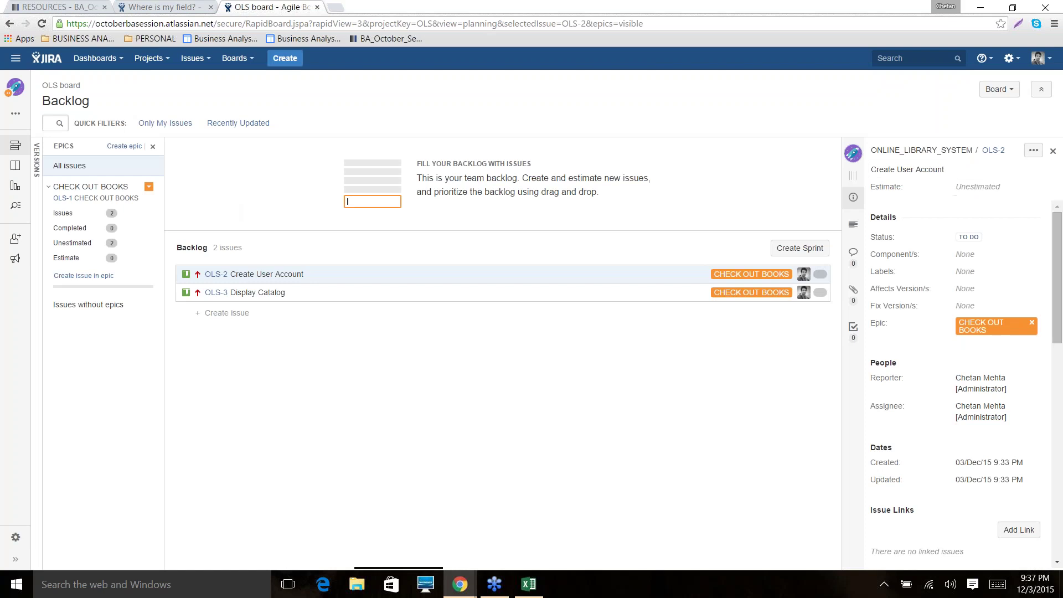
click(232, 122)
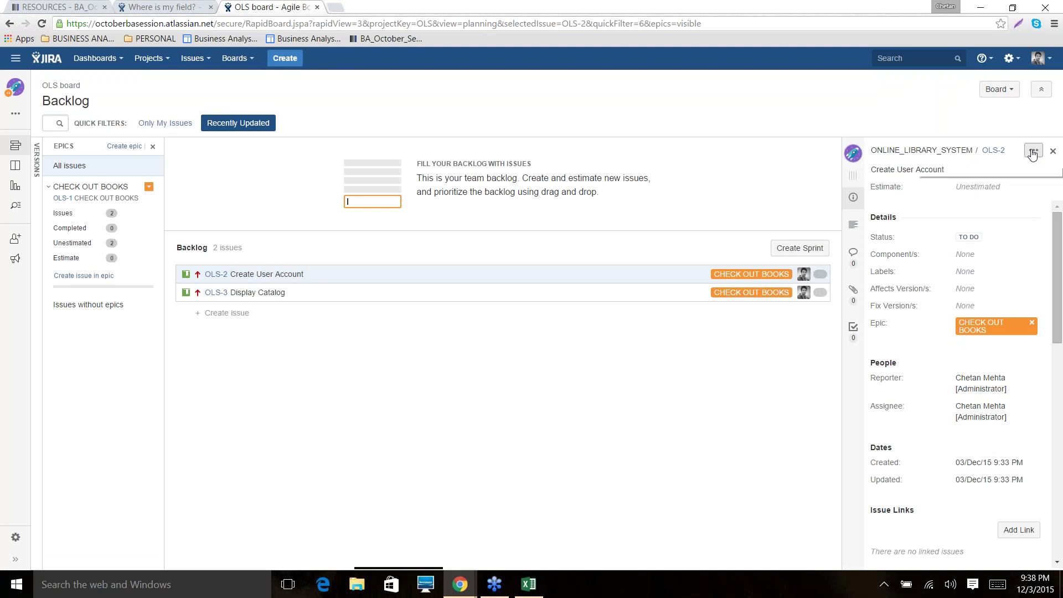
- Open the Create User Account story for editing and locate its Story Points field
click(255, 274)
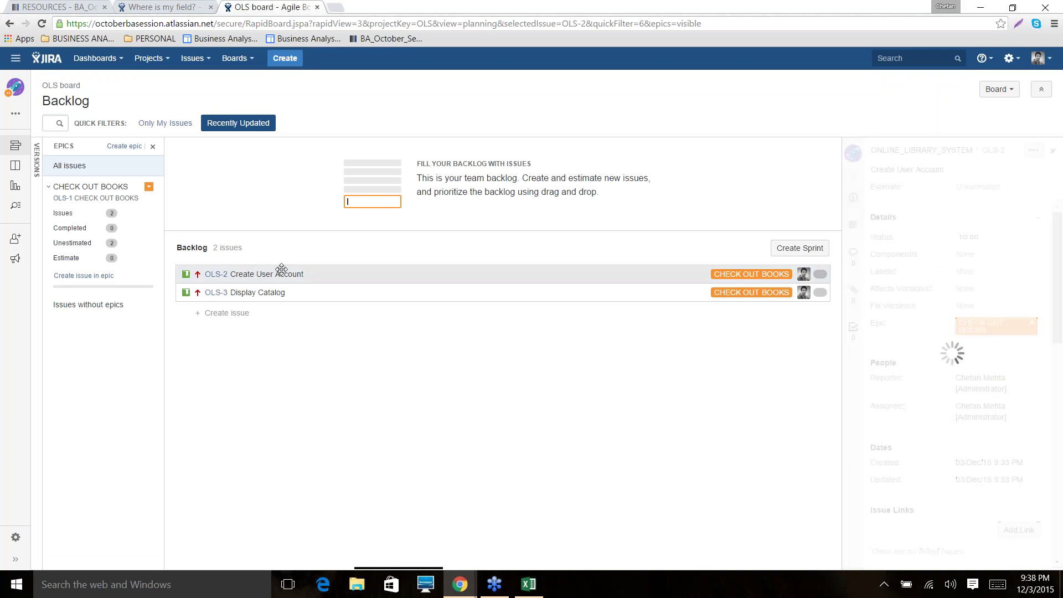
click(1033, 153)
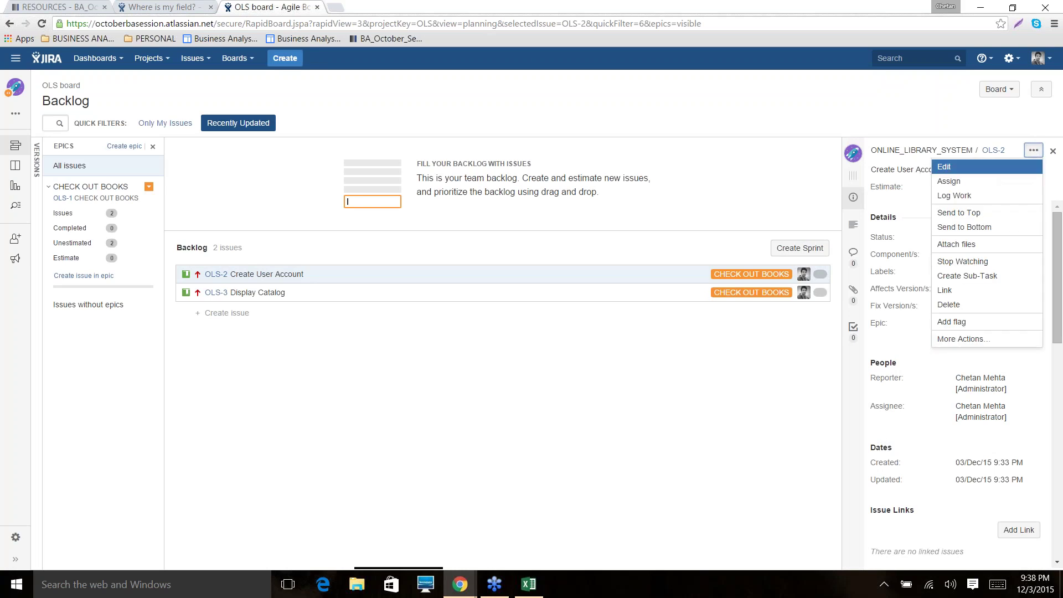
click(952, 166)
scroll(472, 247, down, 4)
click(441, 400)
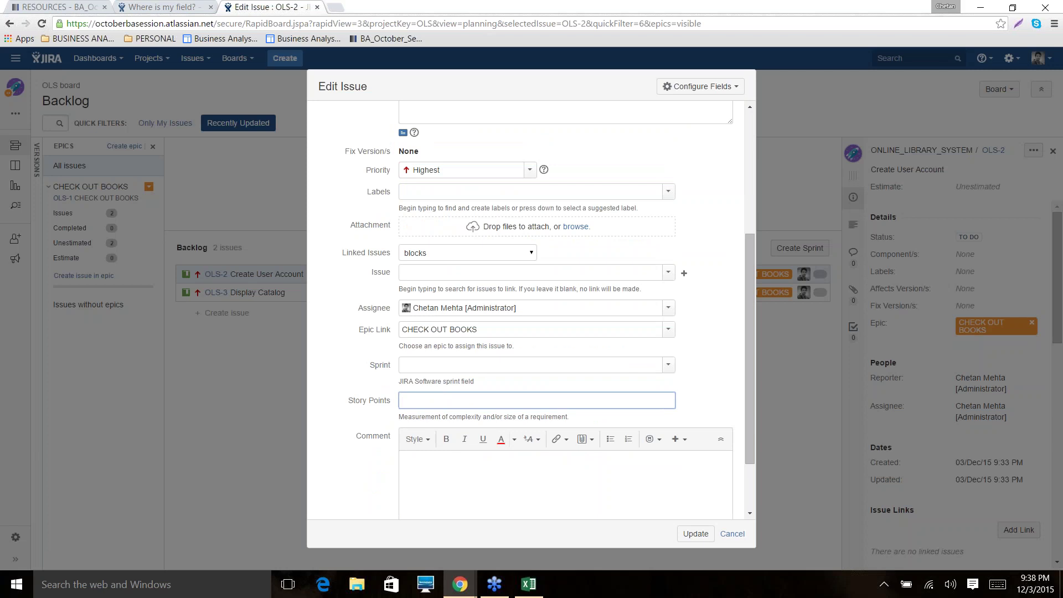
scroll(513, 297, up, 4)
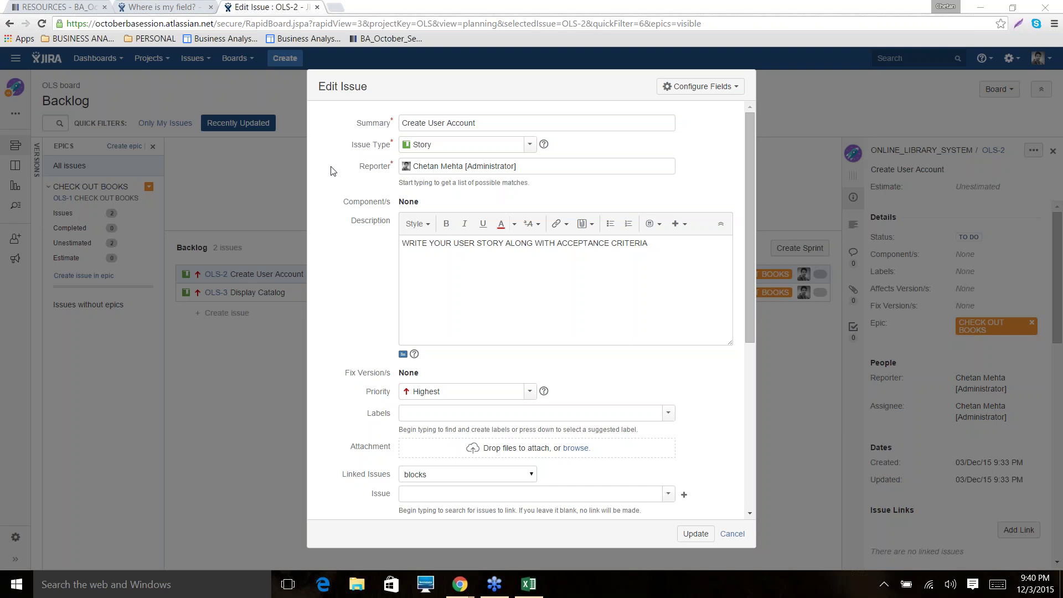
- Search the web for "fibonacci sequence" in a new browser tab
click(335, 6)
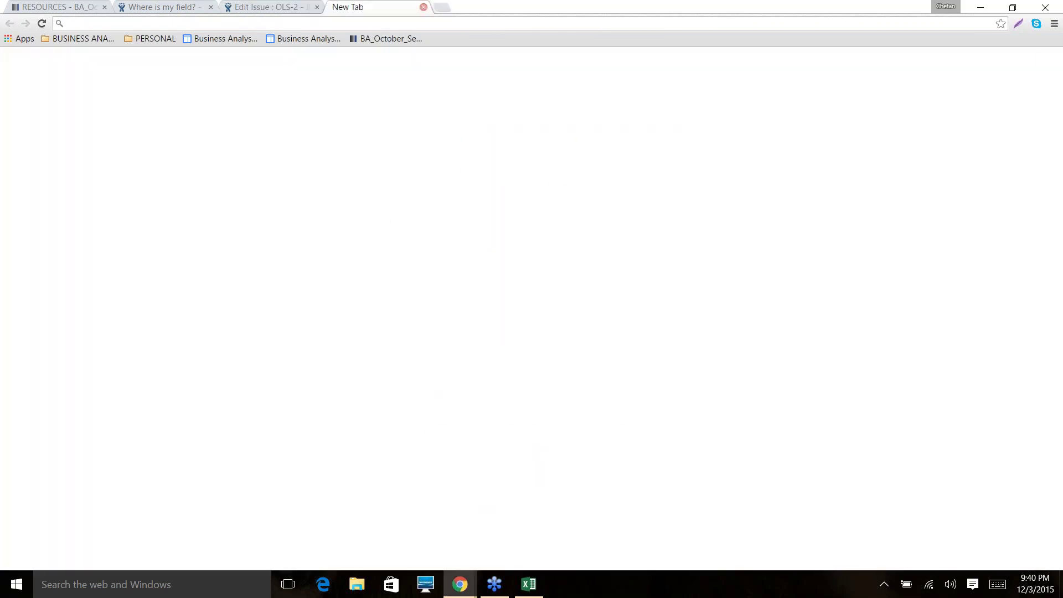
text(FIBONACCI)
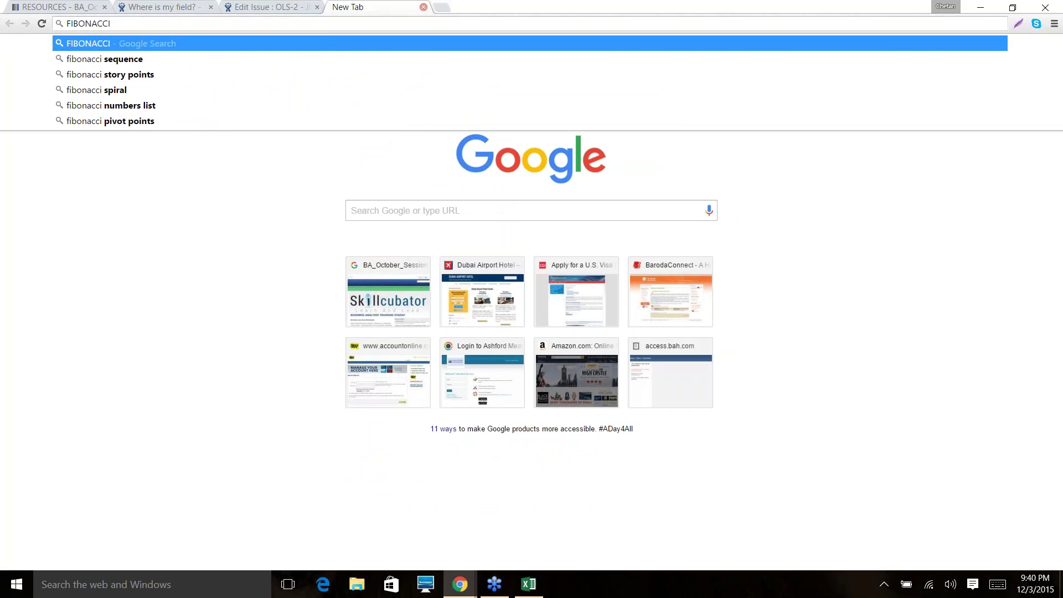
click(136, 60)
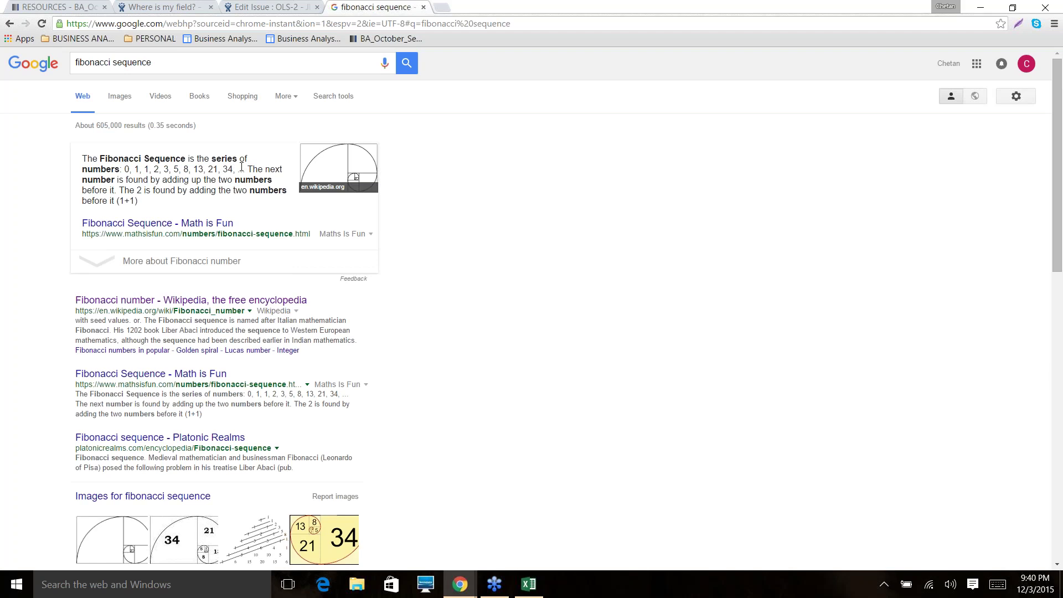
- Examine the Fibonacci series in the search result, highlighting 1, 2, 3, 5, 8, 13 and the numbers from 21 onward
drag(146, 169, 204, 171)
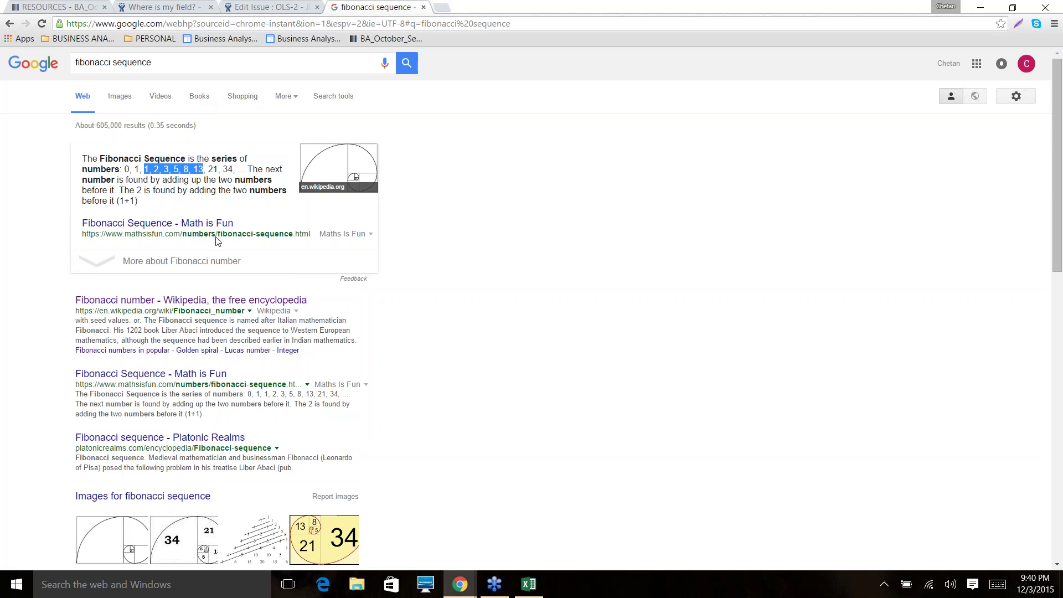
click(199, 178)
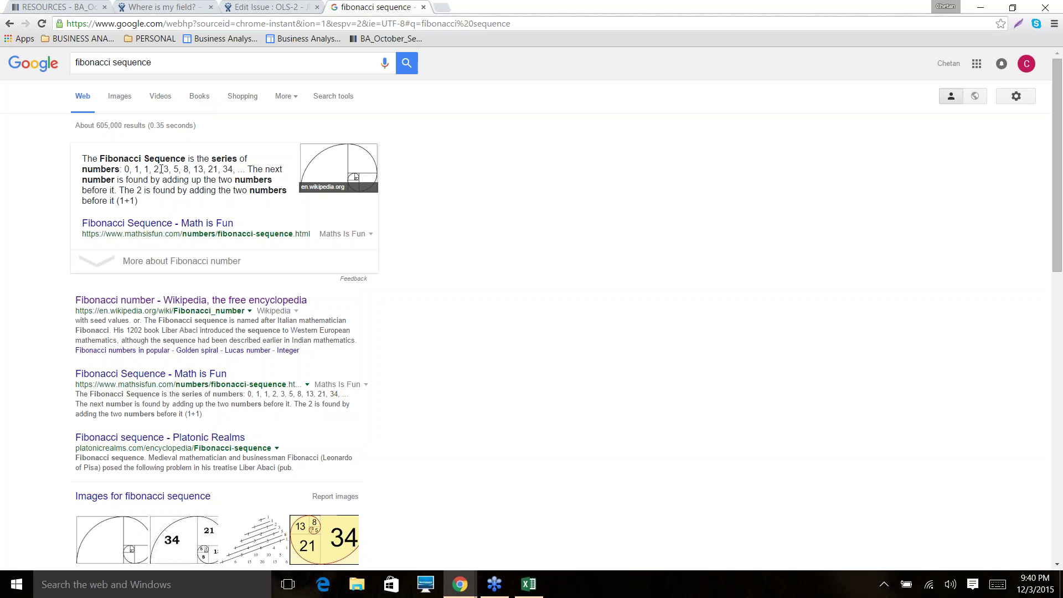
drag(147, 170, 204, 170)
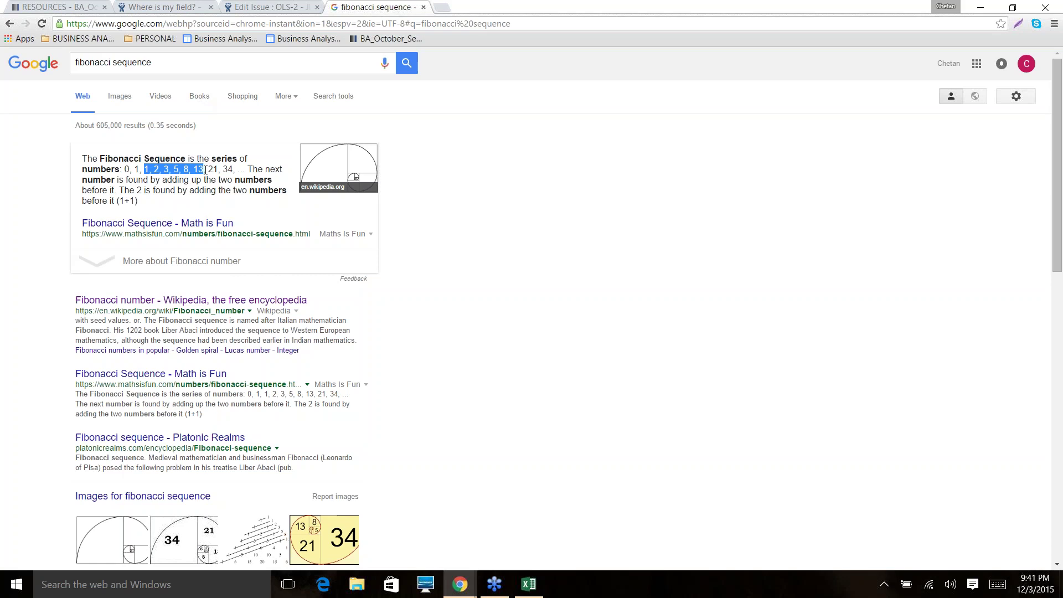
drag(205, 169, 233, 169)
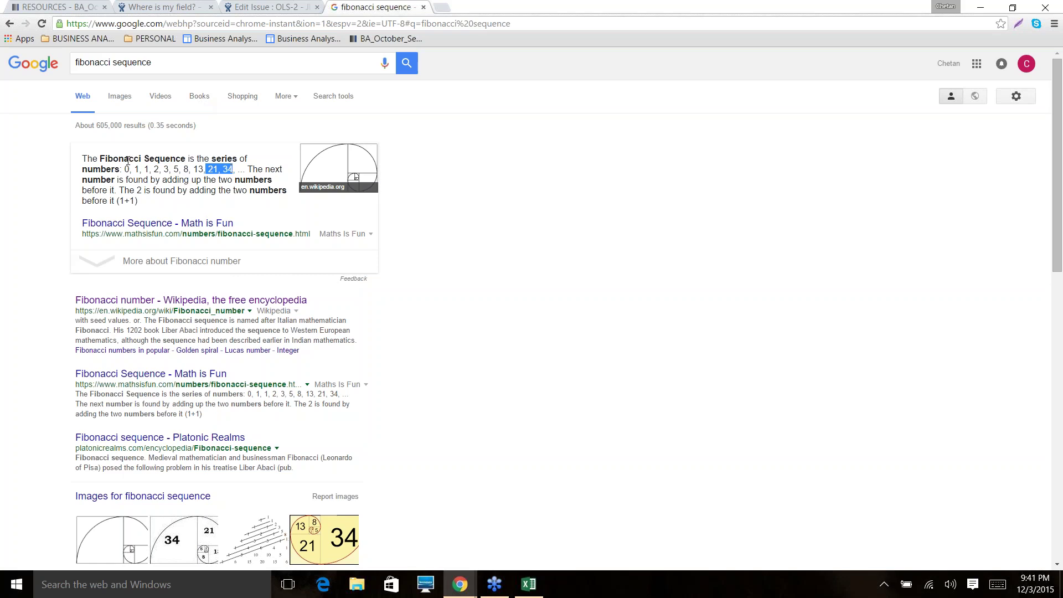
drag(144, 169, 205, 169)
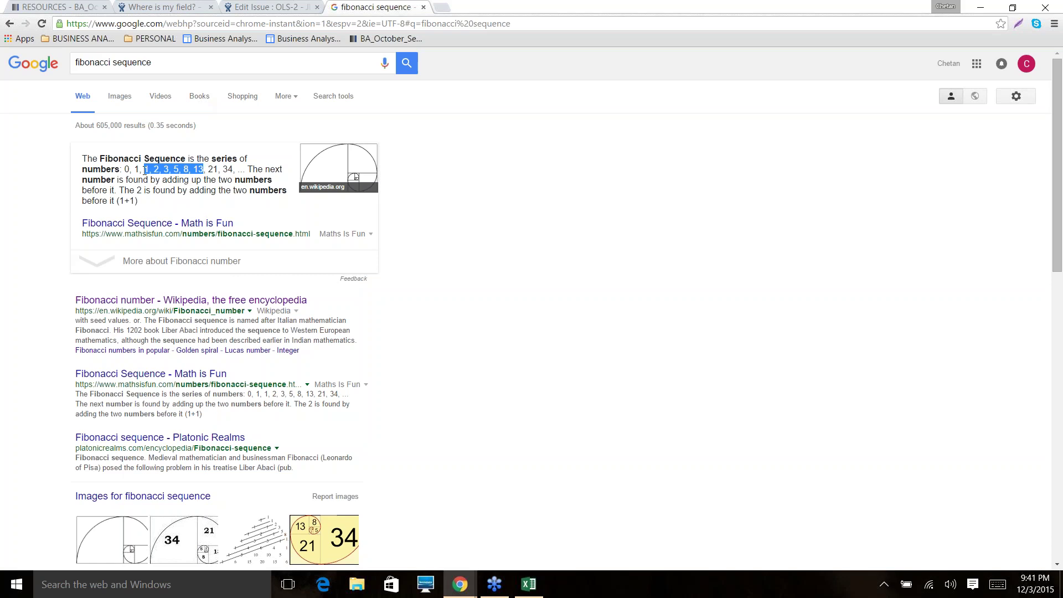
click(145, 168)
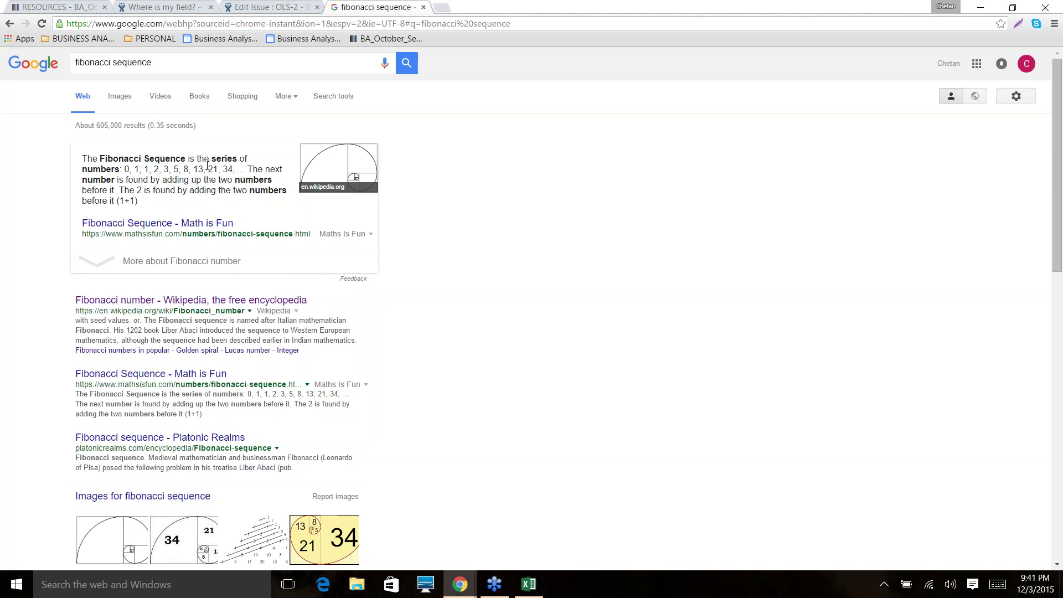
drag(204, 169, 251, 168)
- Return to the Create User Account story's edit form, set its Story Points to 3 and update the issue
click(265, 7)
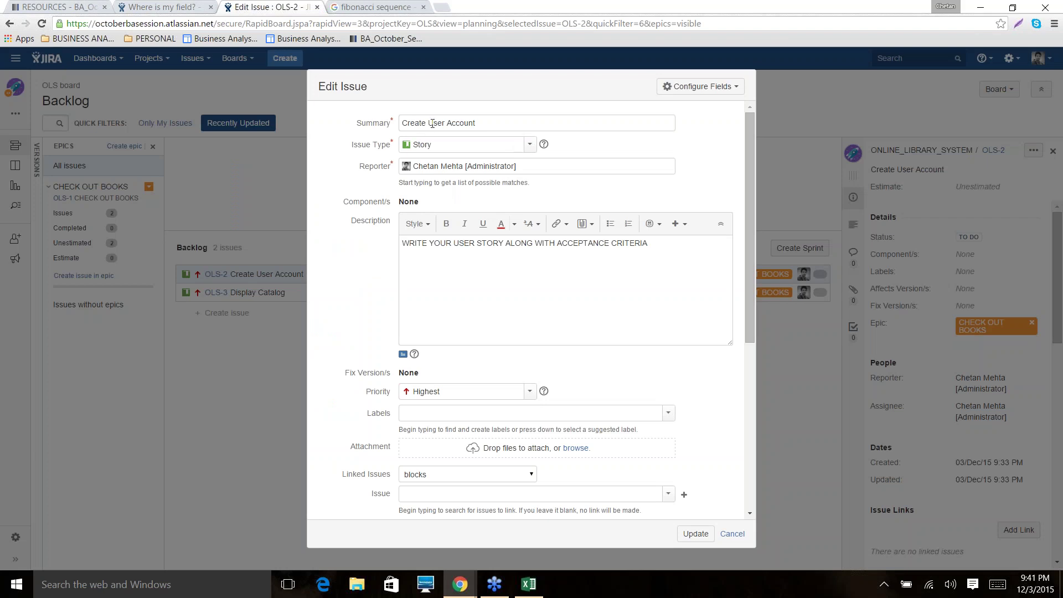
scroll(498, 183, down, 2)
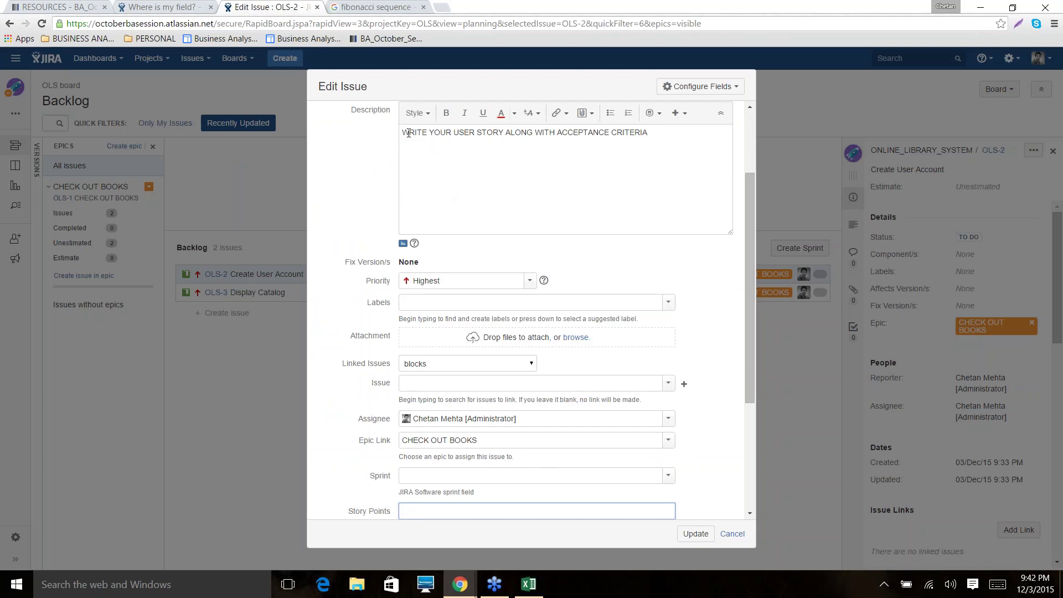
drag(408, 133, 694, 193)
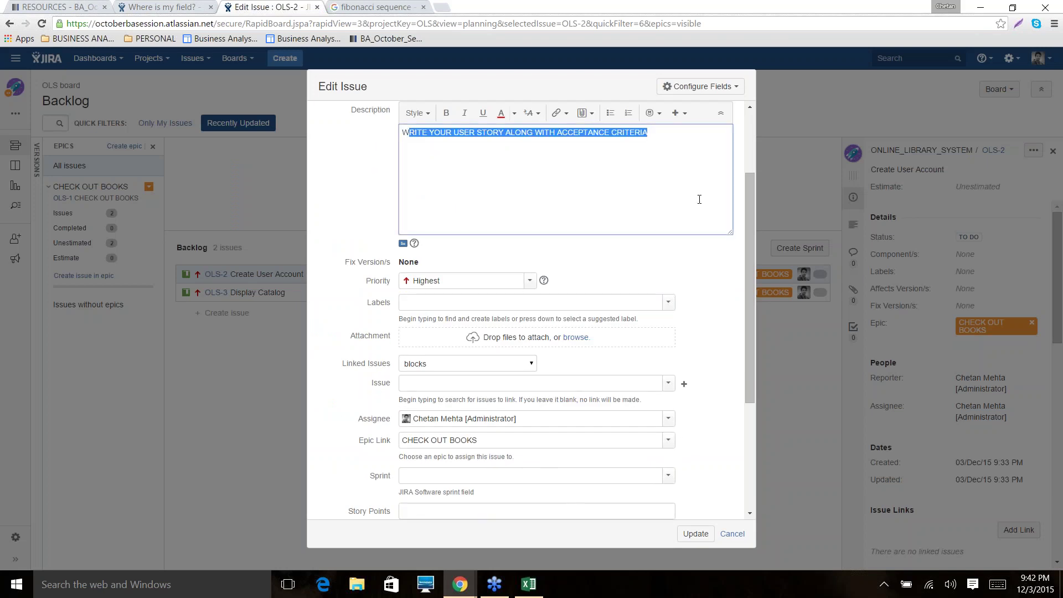
scroll(623, 225, down, 2)
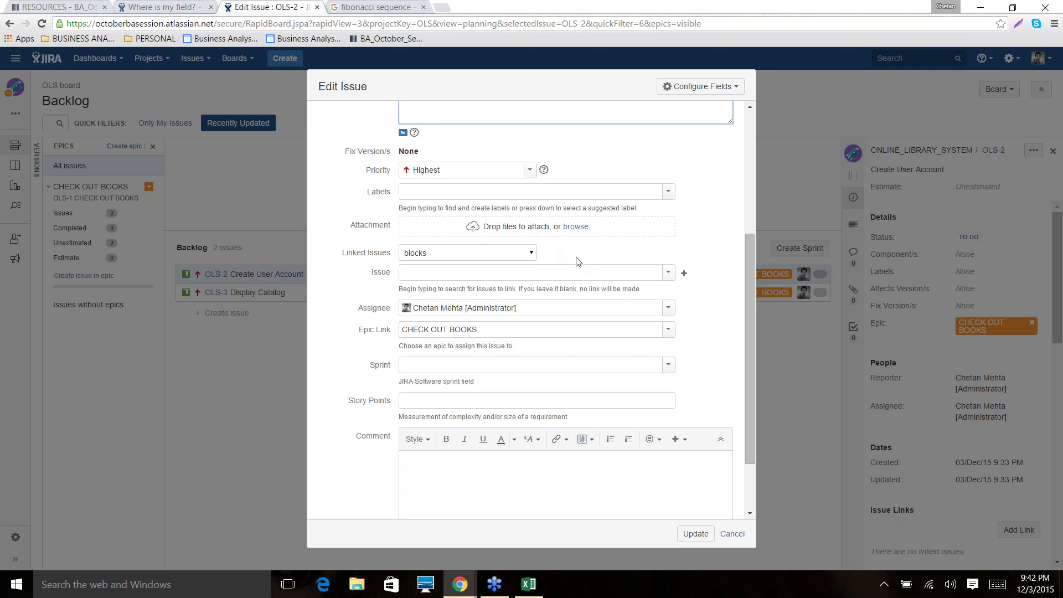
click(471, 398)
text(3)
click(536, 486)
click(700, 536)
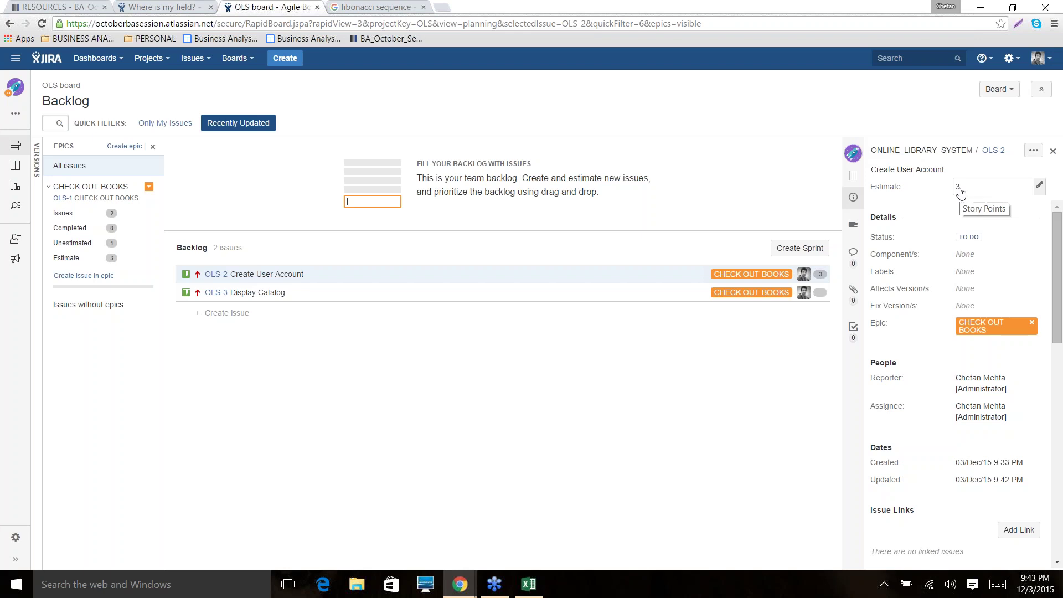
key(Return)
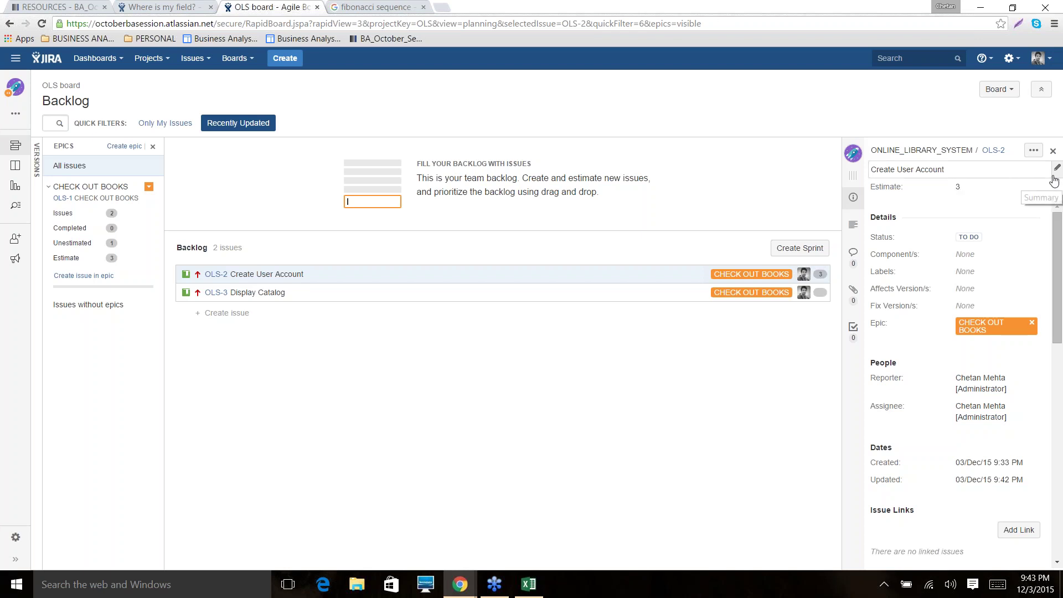
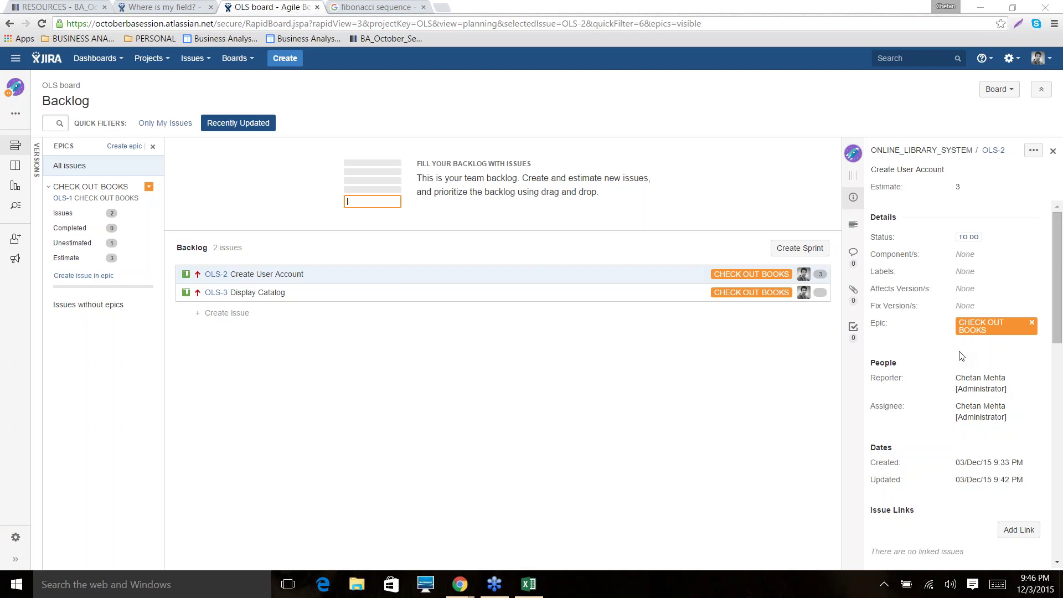
- Switch to the Excel workbook and enter 40 HRS beside both Create account and Display Catalog, in J7 and J8
key(alt+Tab)
key(alt+Tab)
key(alt+shift+Tab)
click(659, 231)
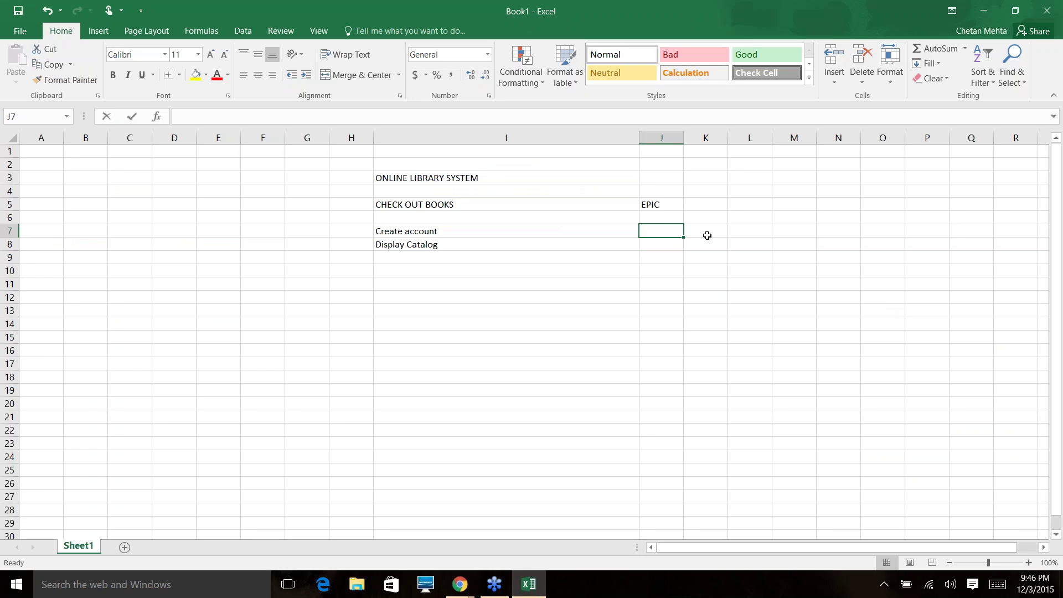
text(40 HRS)
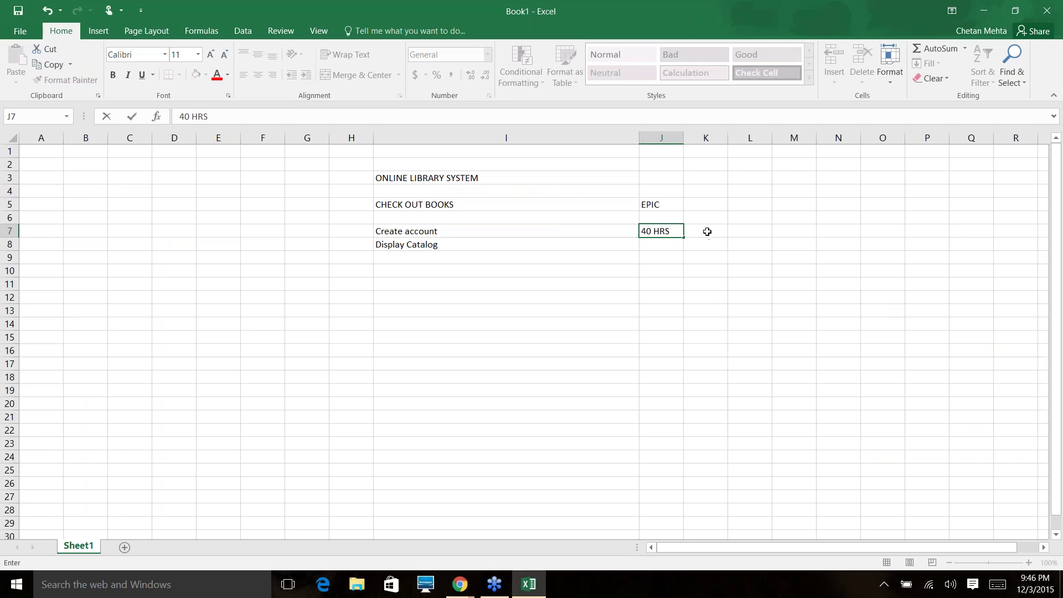
key(Return)
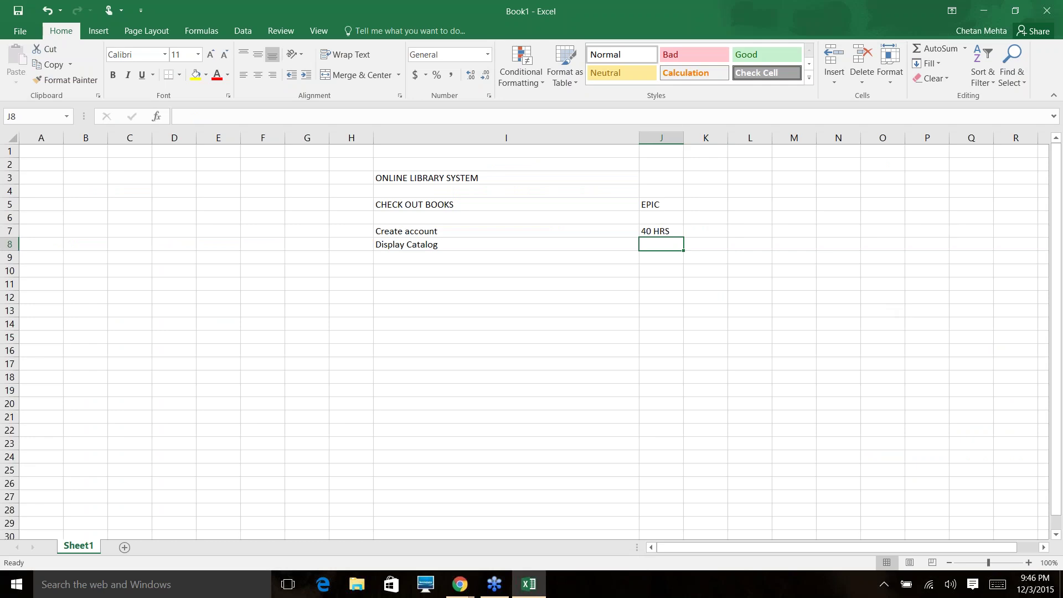
text(40 HRS)
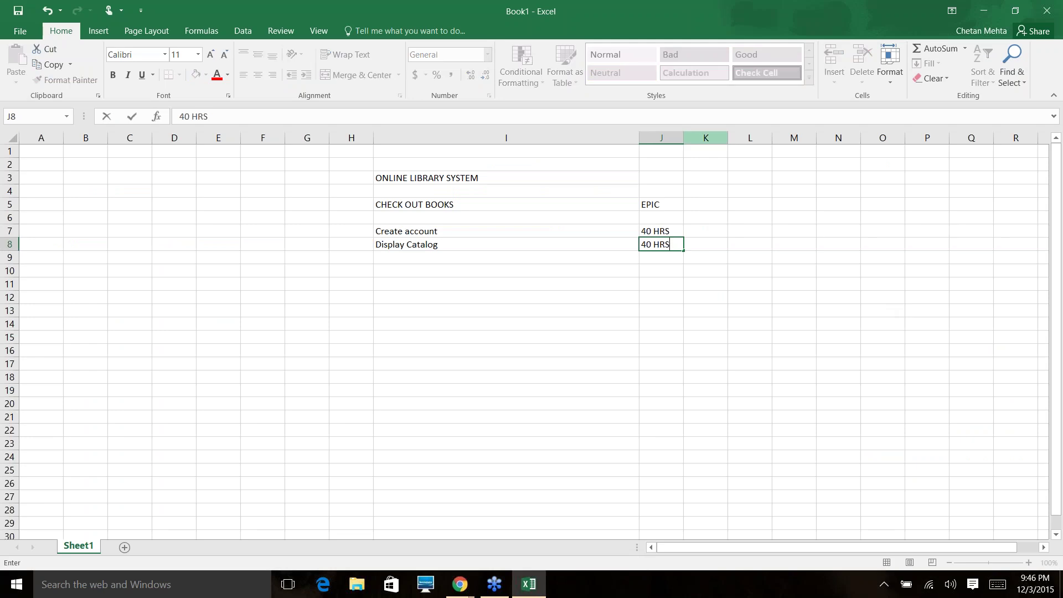
key(Tab)
key(Up)
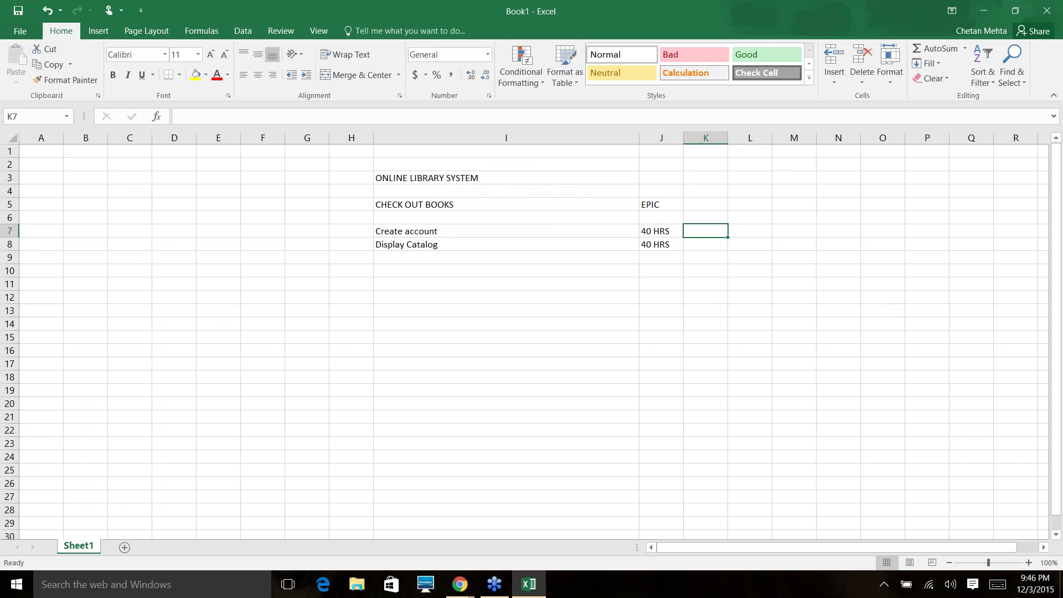
- Enter 8 POINTS in K7, beside the 40 HRS estimate for Create account
click(661, 230)
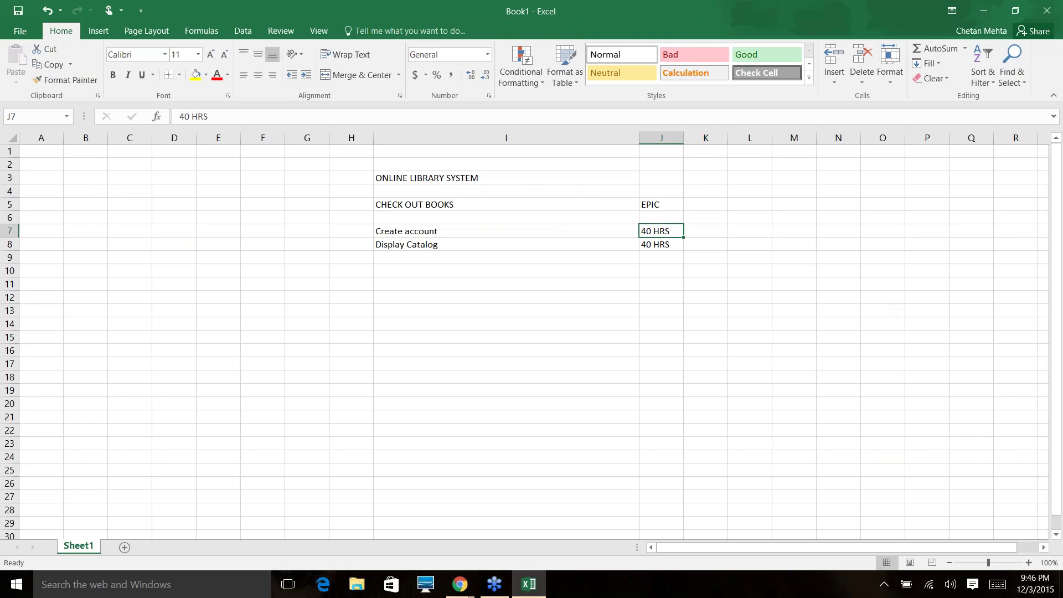
click(506, 231)
click(661, 231)
click(661, 244)
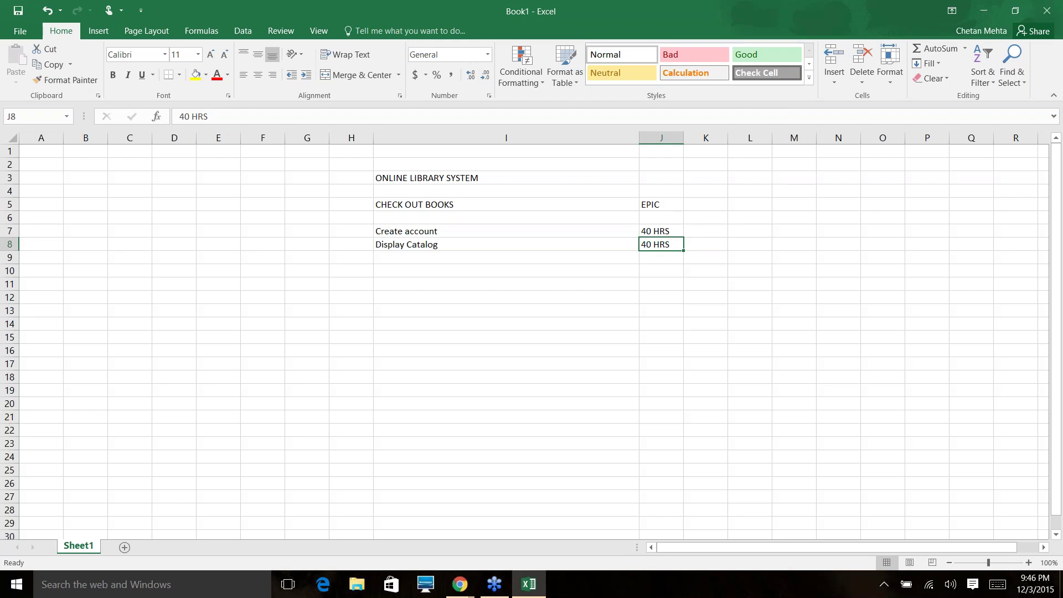
key(Up)
key(Right)
text(8 POINTS)
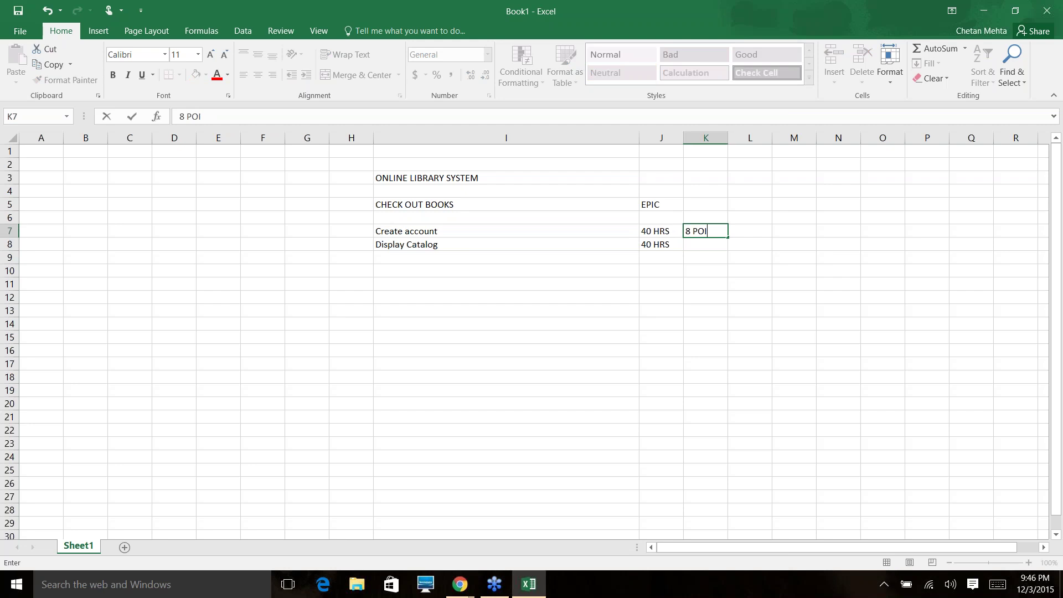
key(Return)
key(Up)
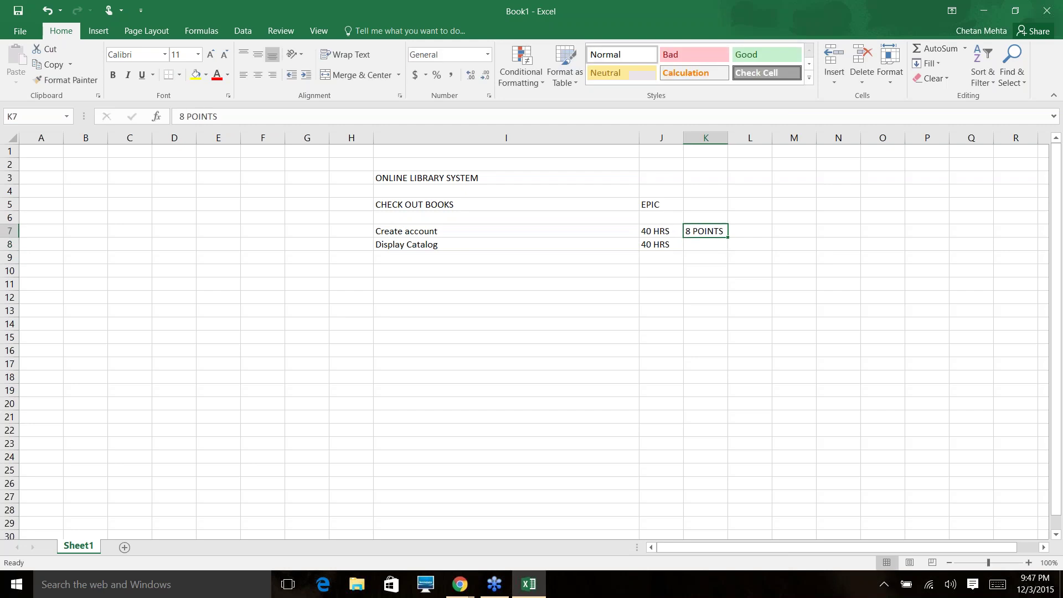
key(Left)
key(Left)
key(Right)
key(Right)
key(Left)
key(Left)
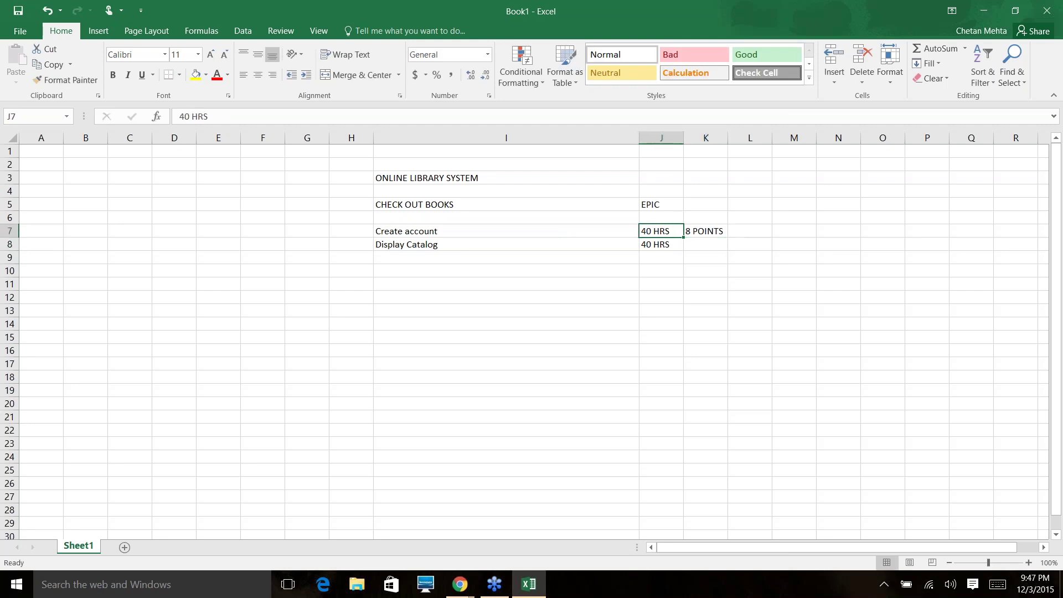
key(Down)
key(Down)
key(Up)
key(Up)
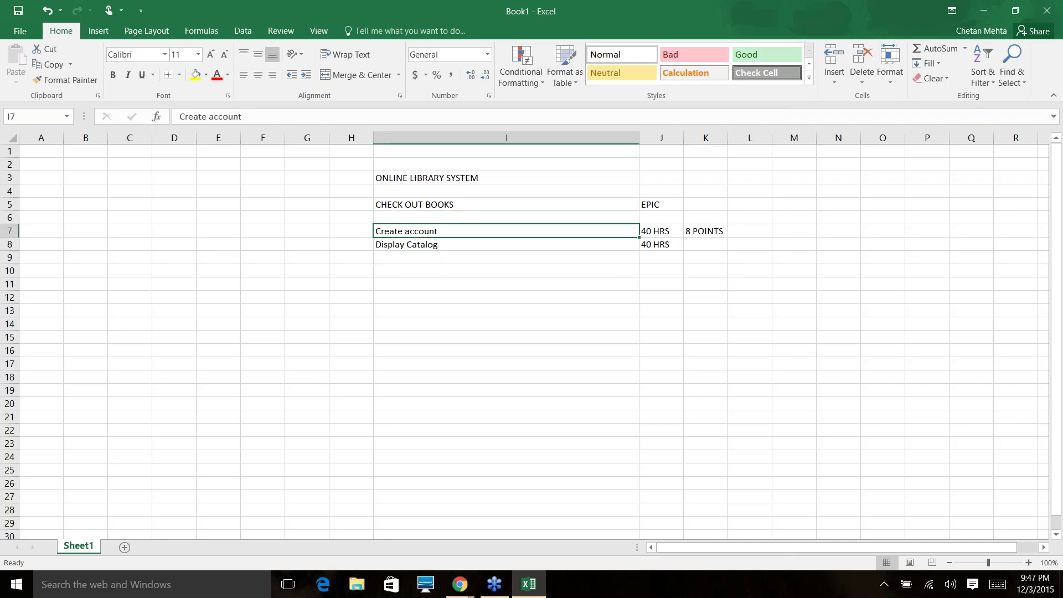
key(Right)
key(Right)
key(Left)
key(Left)
key(Left)
key(Right)
click(661, 231)
drag(661, 231, 661, 244)
click(705, 257)
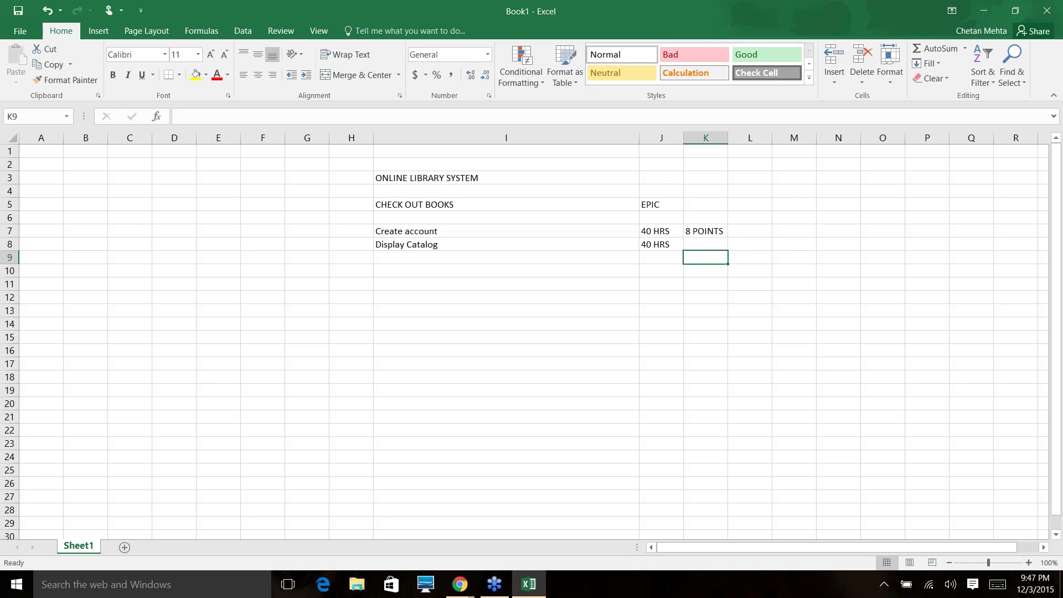
- Switch to the browser's fibonacci sequence search result and examine the series, highlighting the numbers from 1 to 13
key(alt+Tab)
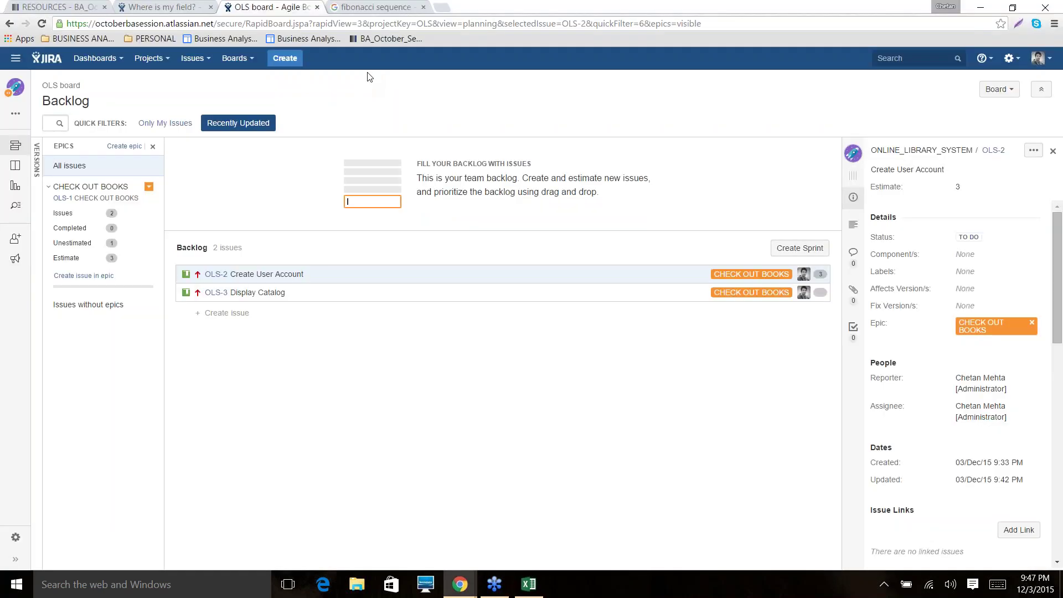
key(ctrl+Tab)
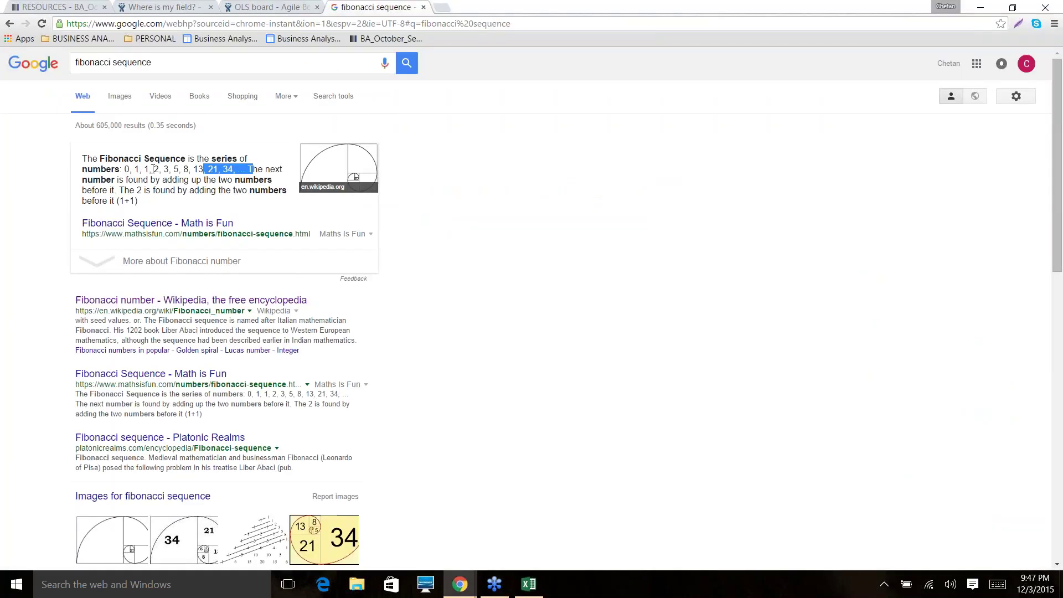
double_click(146, 168)
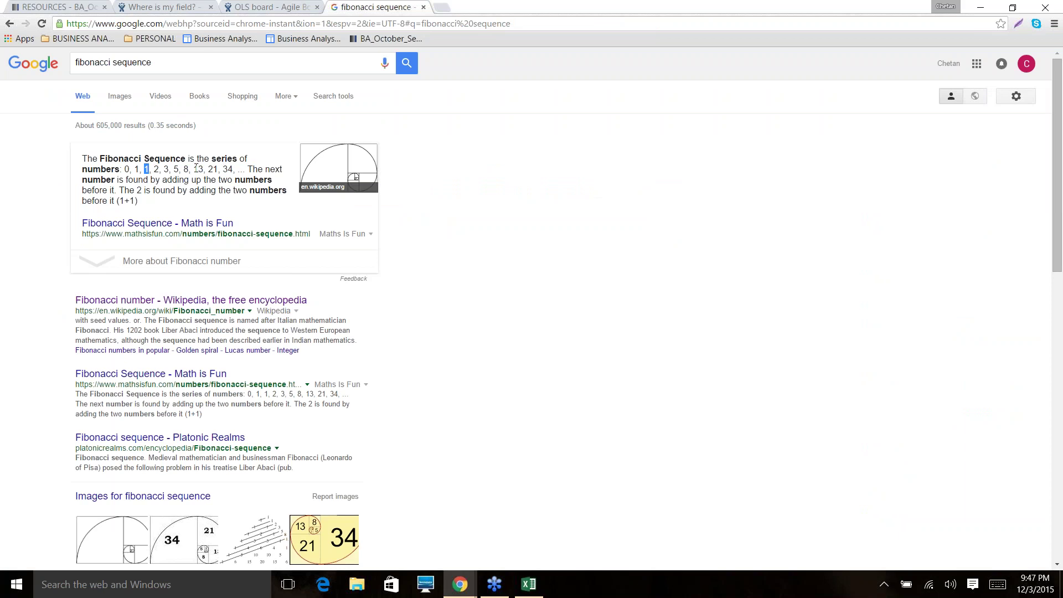
drag(194, 169, 218, 167)
click(214, 169)
drag(133, 169, 205, 169)
- Return to the OLS board backlog in JIRA and open the Display Catalog story for editing
key(alt+Tab)
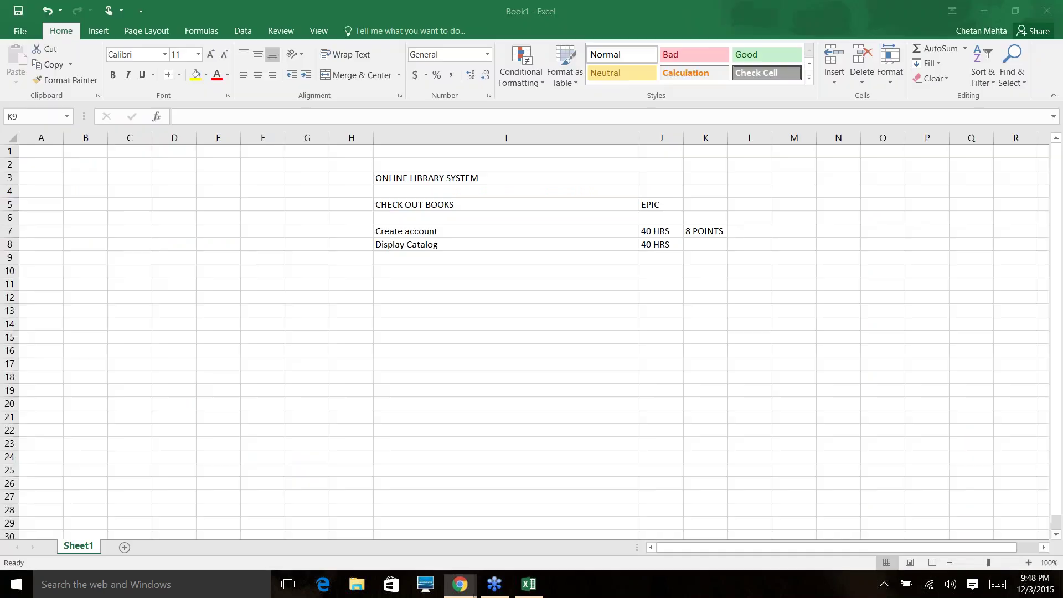
key(alt+Tab)
key(alt+Tab)
key(alt+Tab)
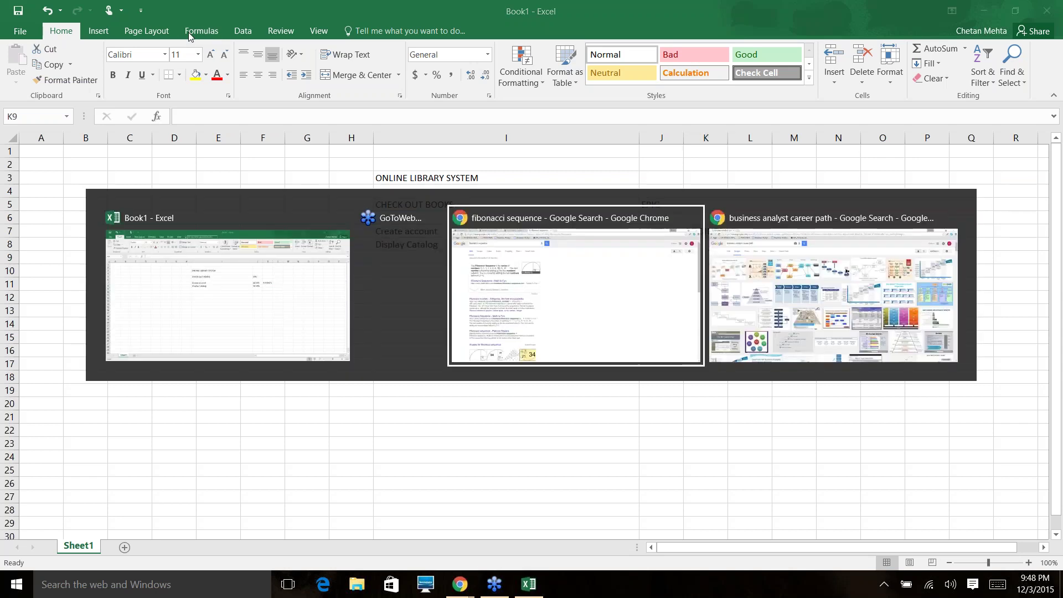
click(249, 7)
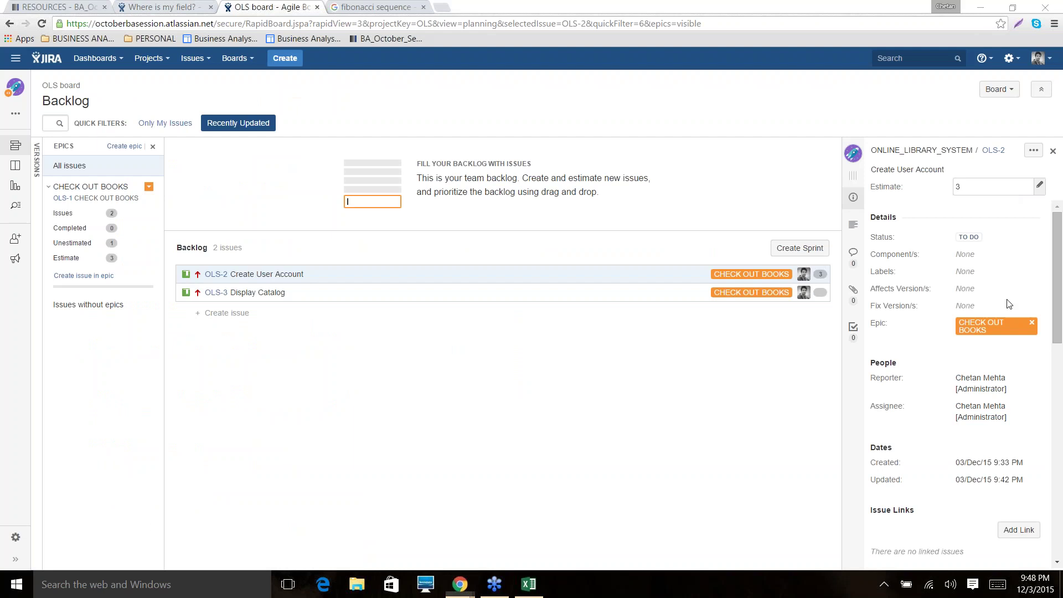
click(890, 431)
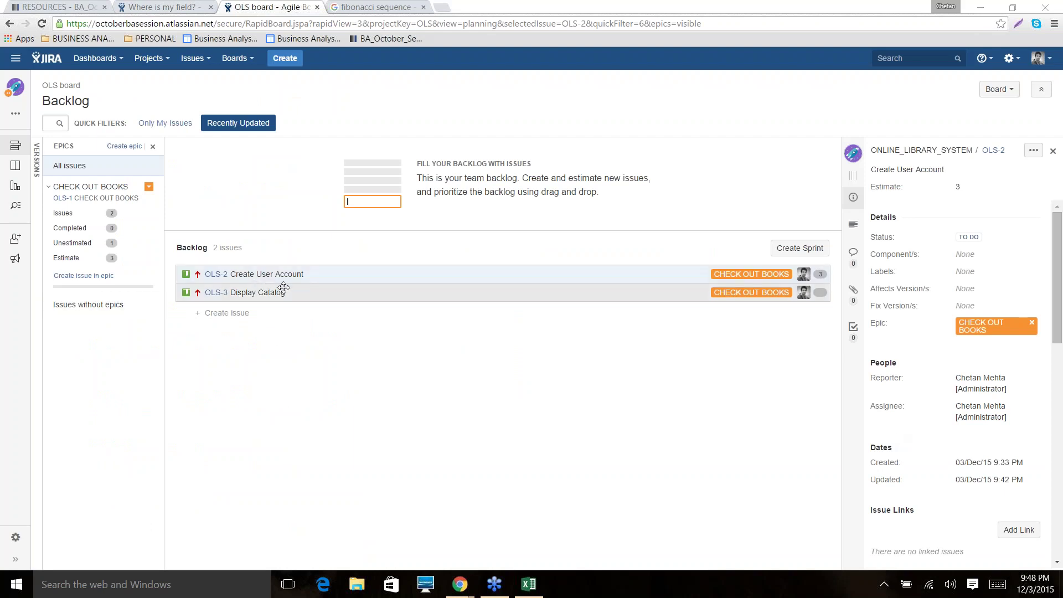
click(822, 294)
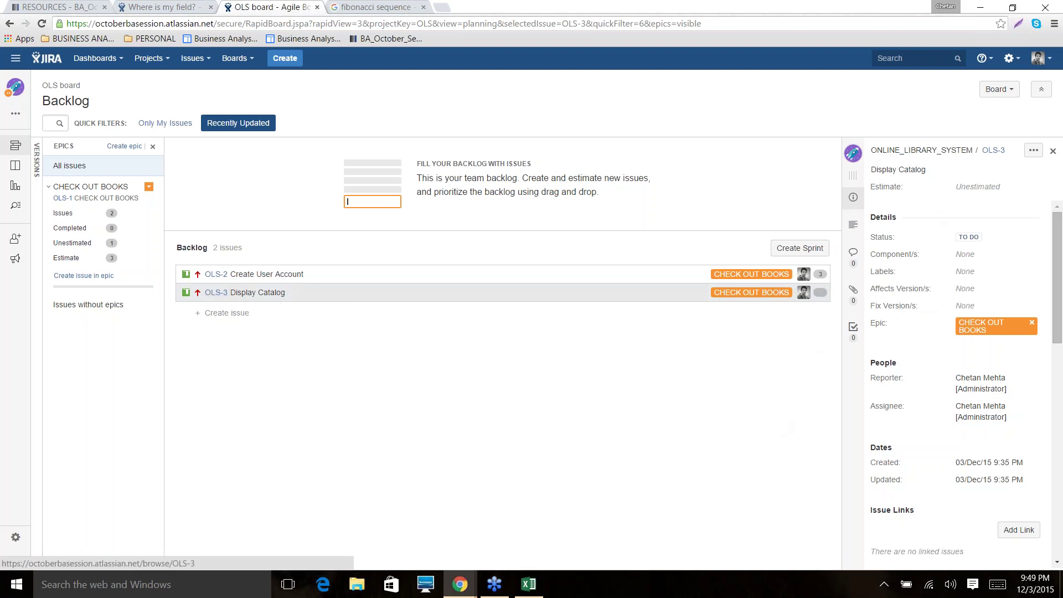
click(1033, 150)
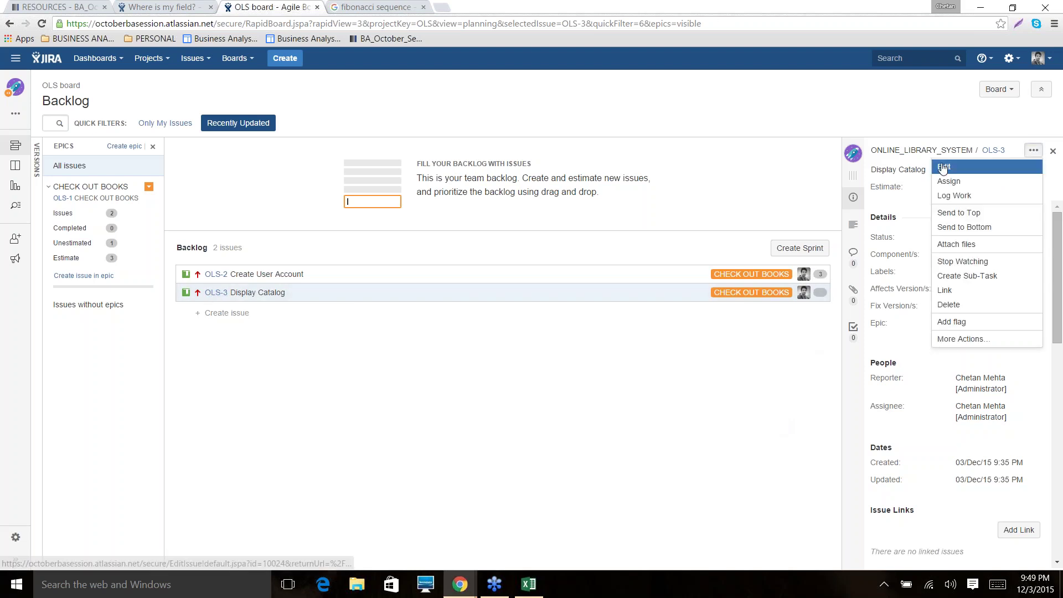
click(994, 167)
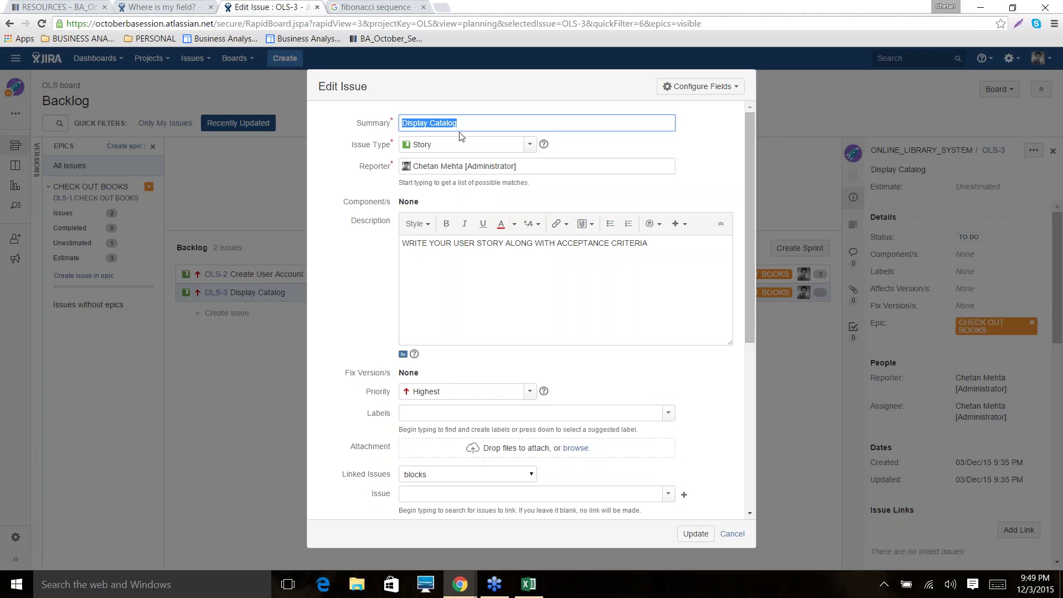
click(479, 121)
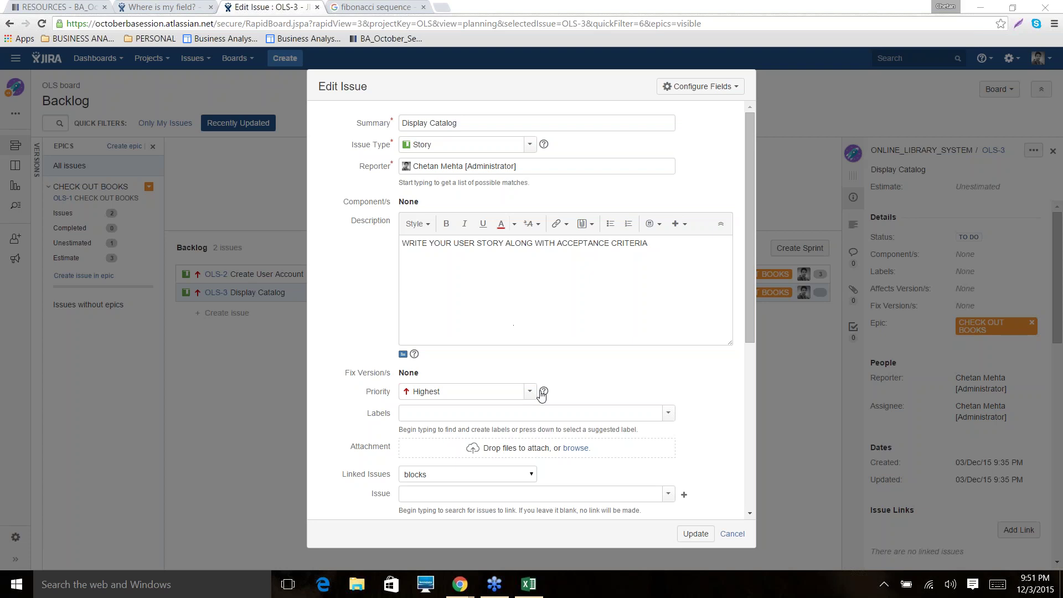
- Check the Fibonacci series again, set the Display Catalog story's Story Points to 13 and update the issue
scroll(546, 392, down, 3)
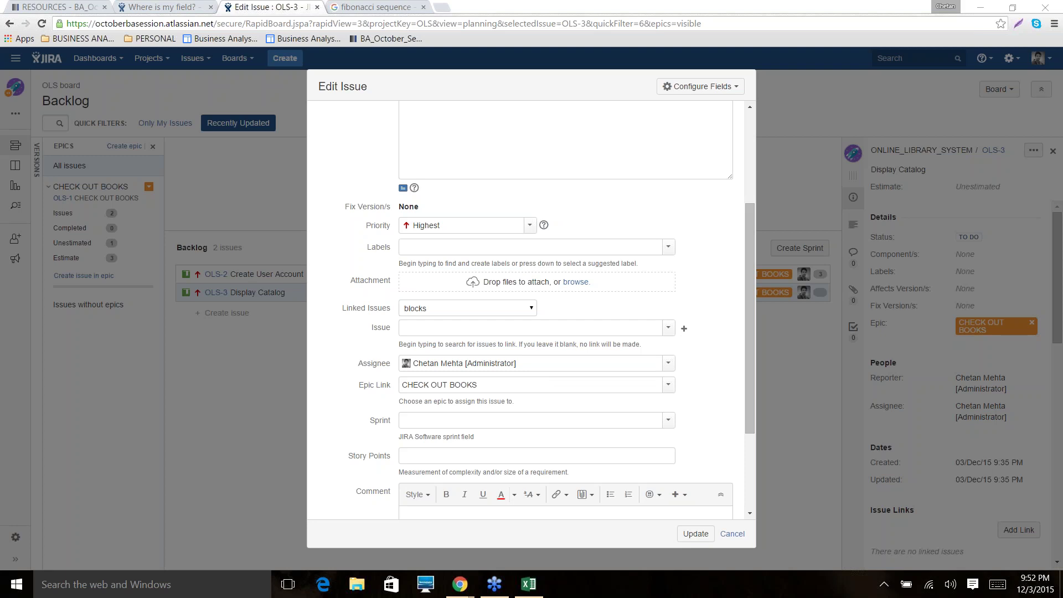
click(374, 7)
click(201, 169)
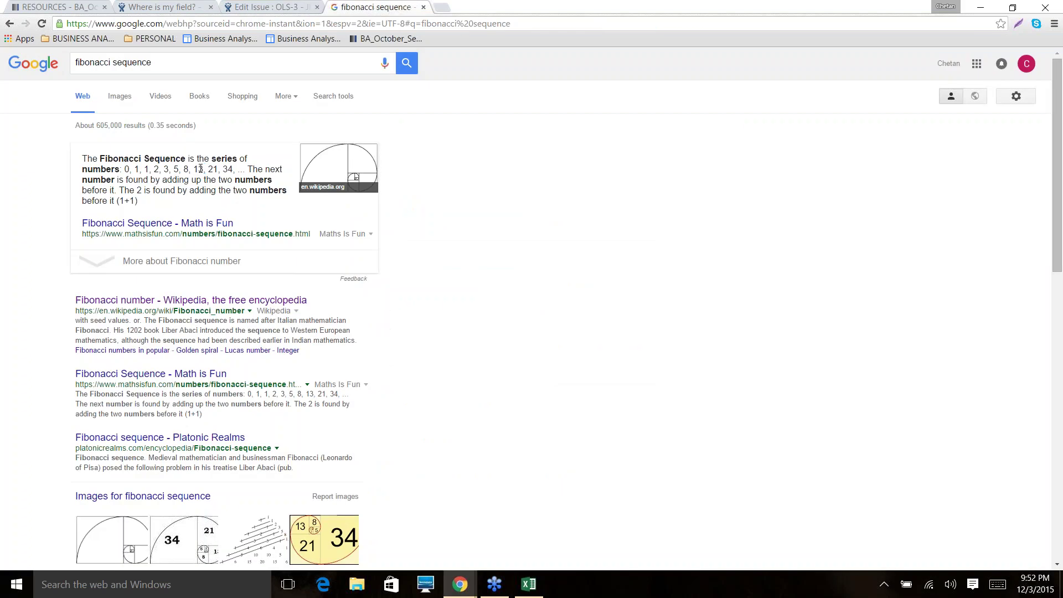
click(262, 9)
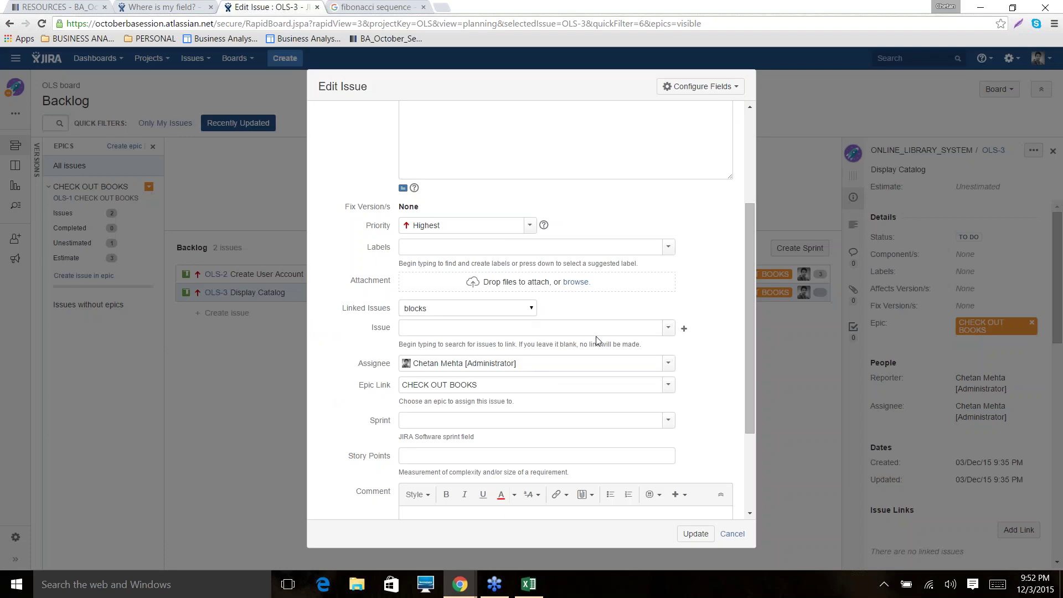
click(493, 457)
text(13)
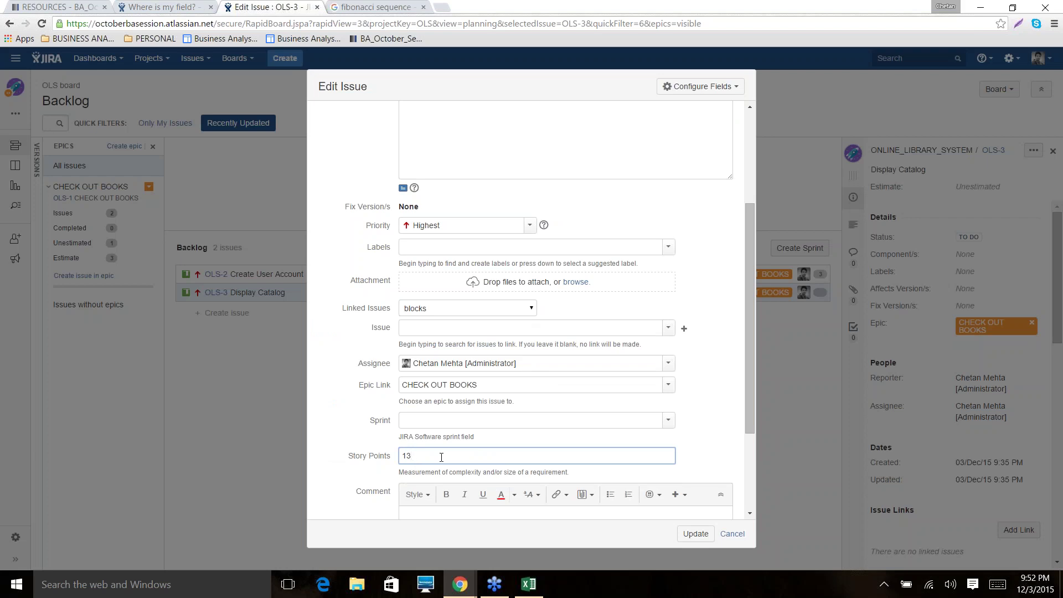
scroll(520, 470, down, 1)
click(695, 533)
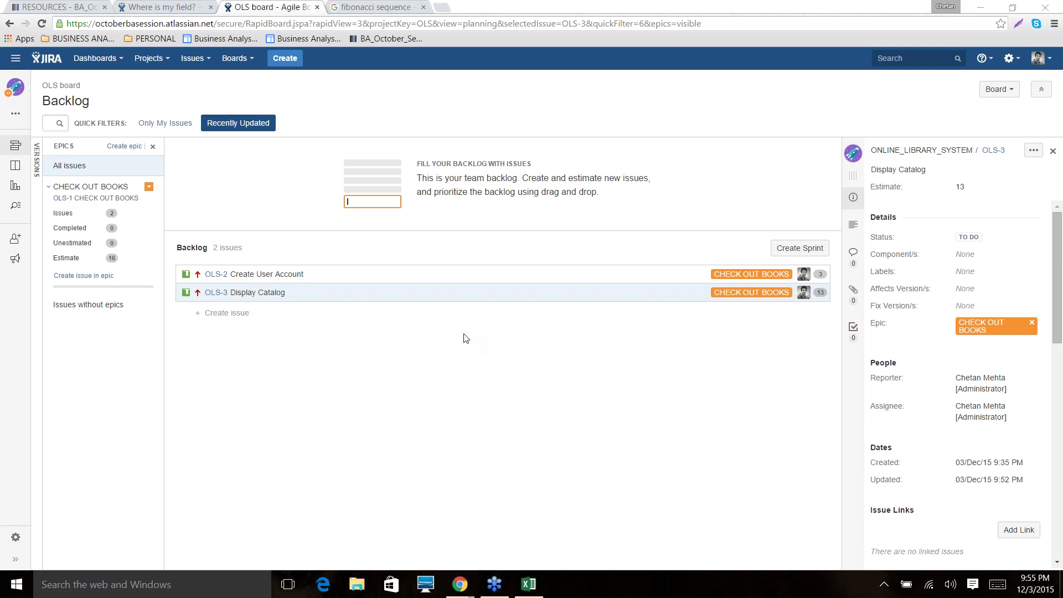
- Start a new sub-task under the Create User Account story with the summary "Create GUI Screens"
scroll(958, 437, down, 6)
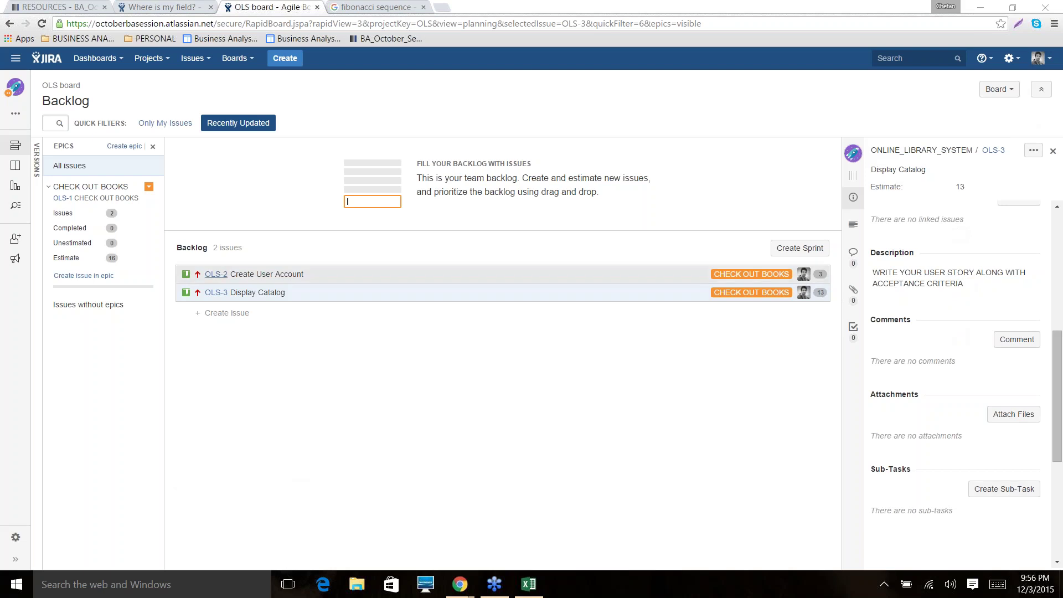
click(216, 274)
scroll(1027, 357, down, 5)
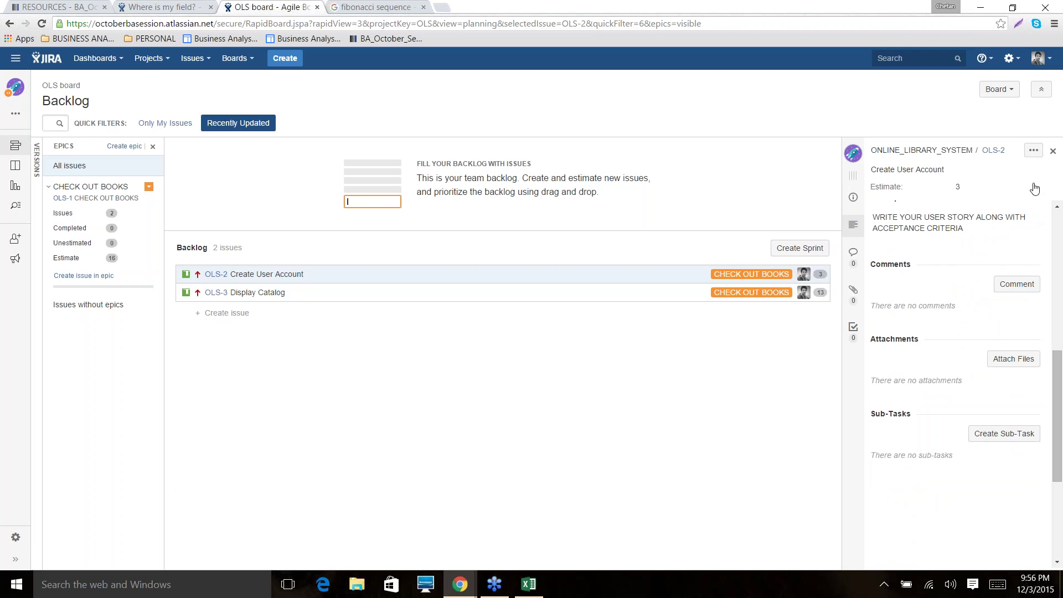
click(997, 436)
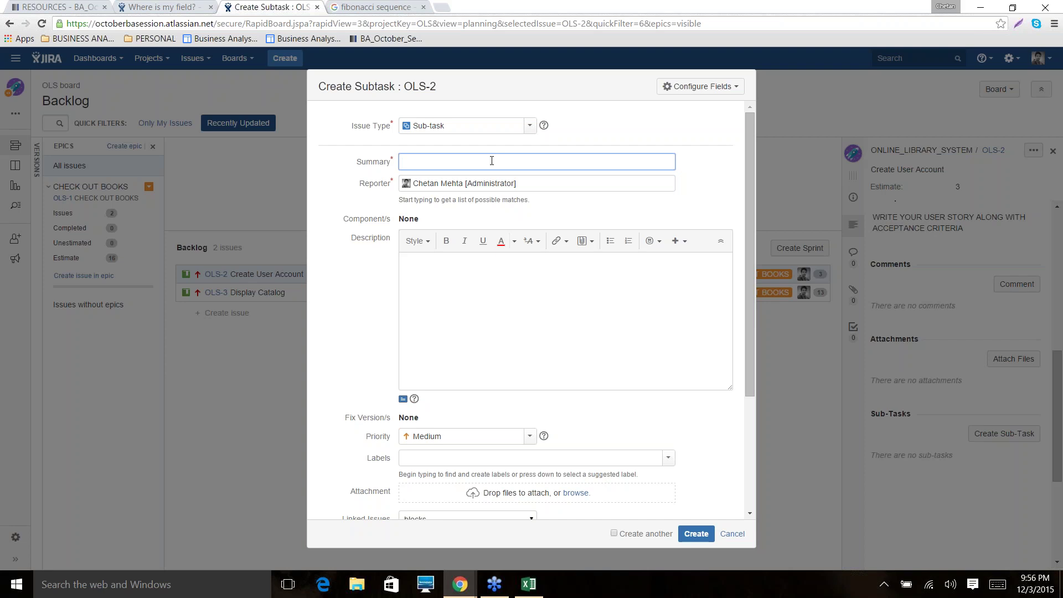
text(CREATE)
key(BackSpace)
key(BackSpace)
key(BackSpace)
key(BackSpace)
key(BackSpace)
key(BackSpace)
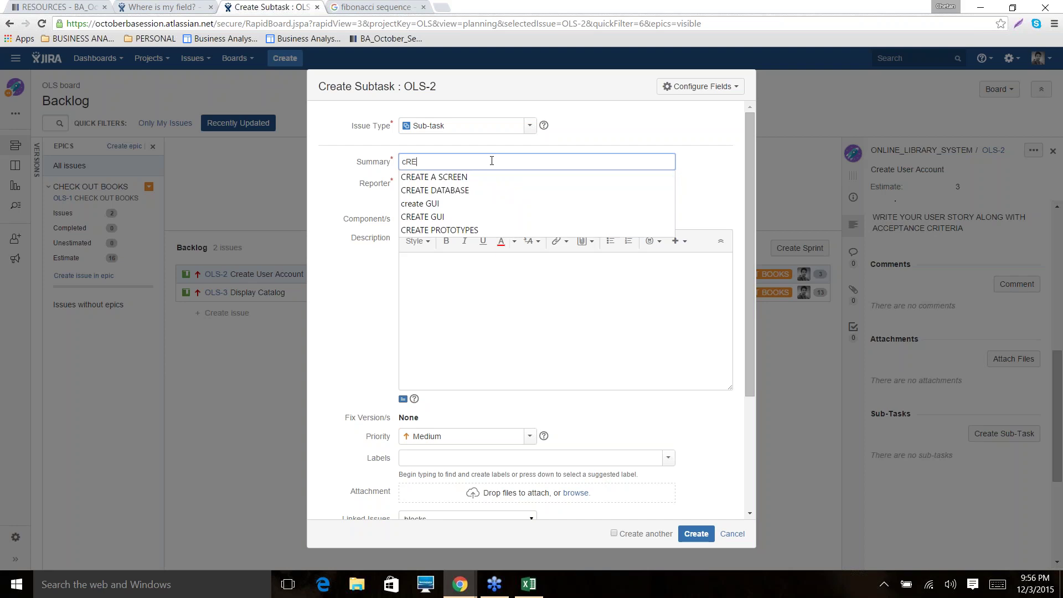
text(Create GUI )
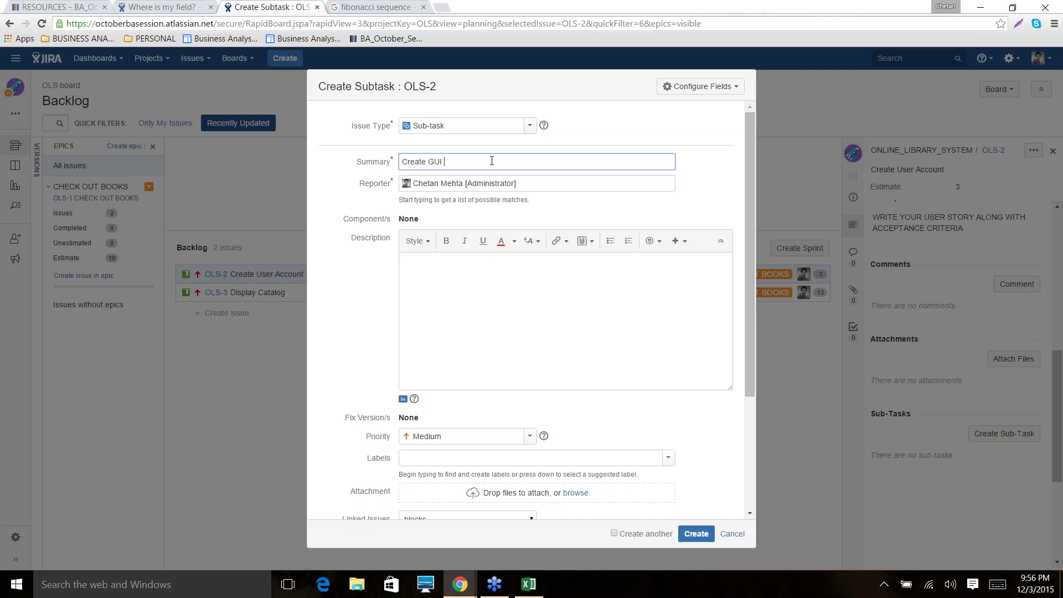
text(Screens)
- Set the priority of the Create GUI Screens sub-task to Highest
click(526, 316)
scroll(522, 349, down, 2)
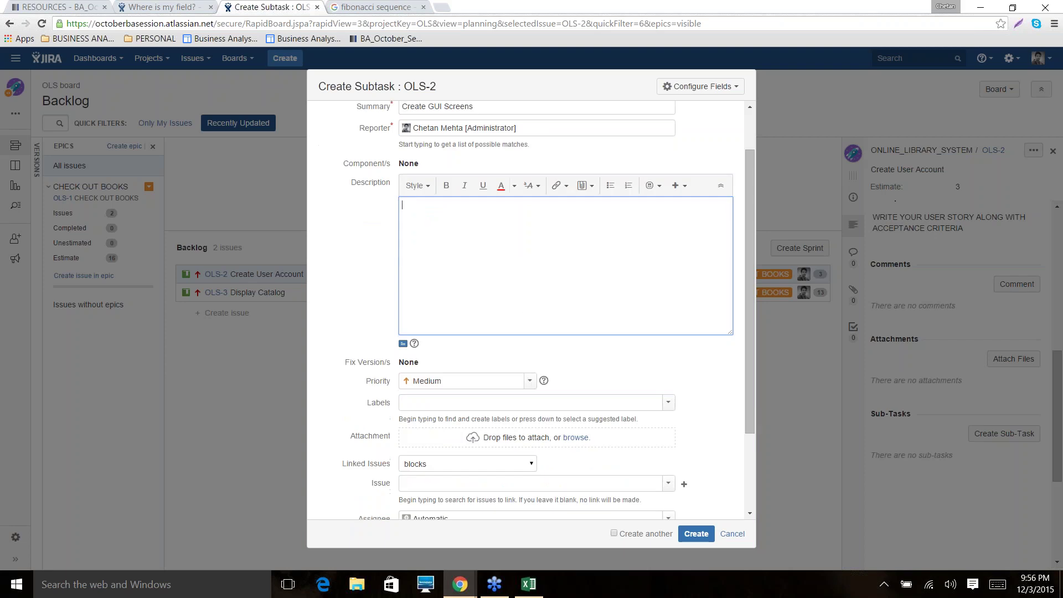
drag(498, 372, 517, 310)
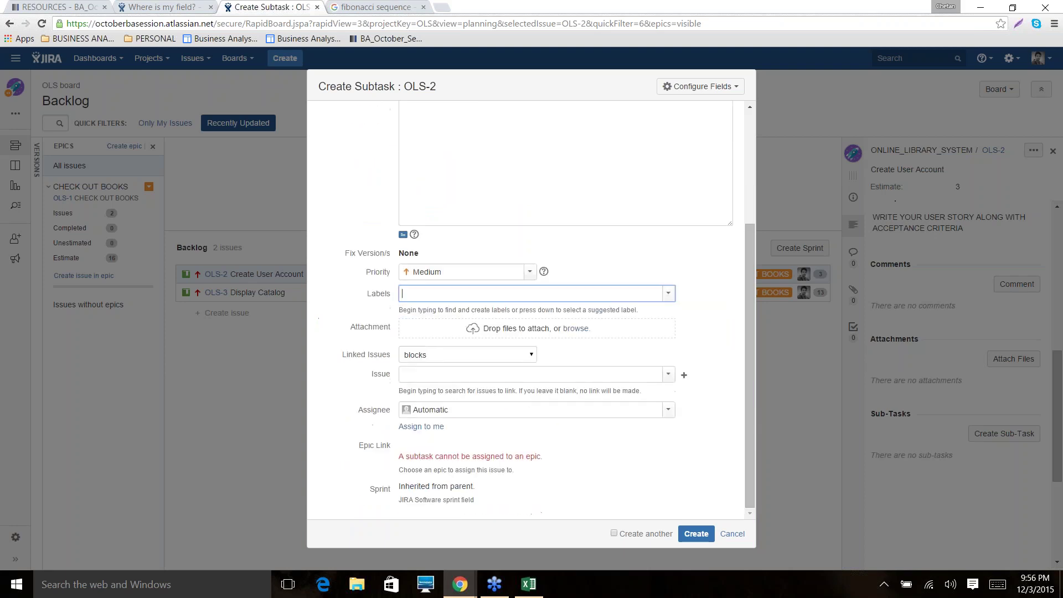
click(526, 272)
click(446, 290)
click(623, 277)
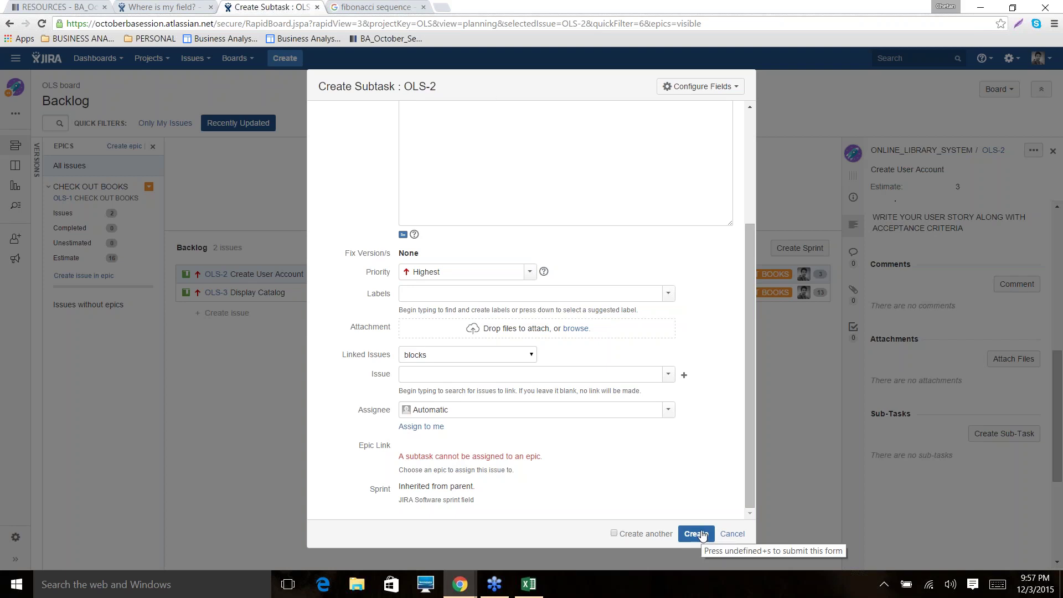
- Examine the sub-task form's custom and full field sets and browse the available fields in the "Where is my field?" finder
click(720, 88)
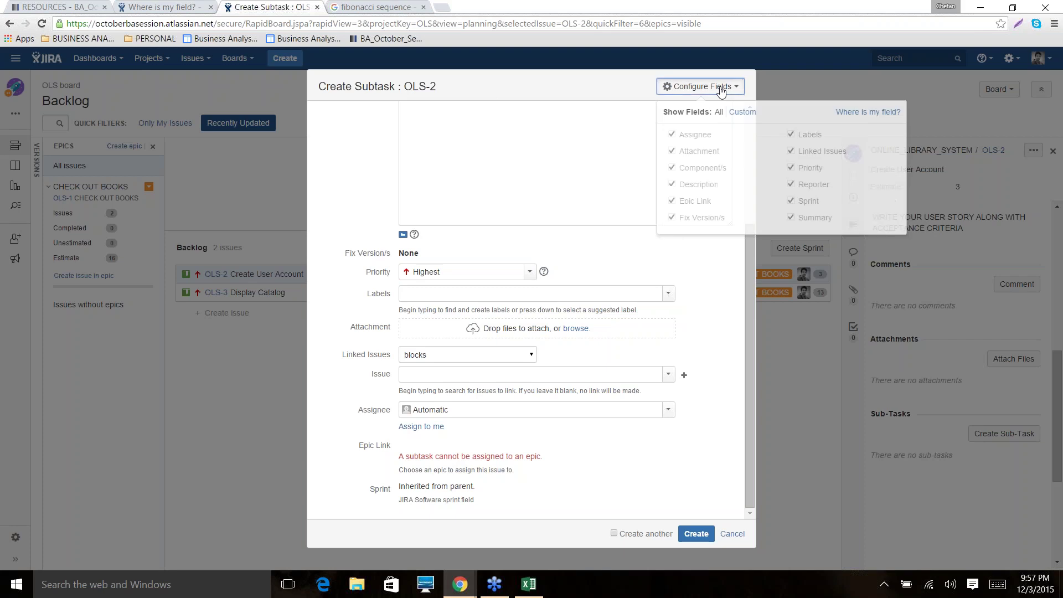
click(742, 112)
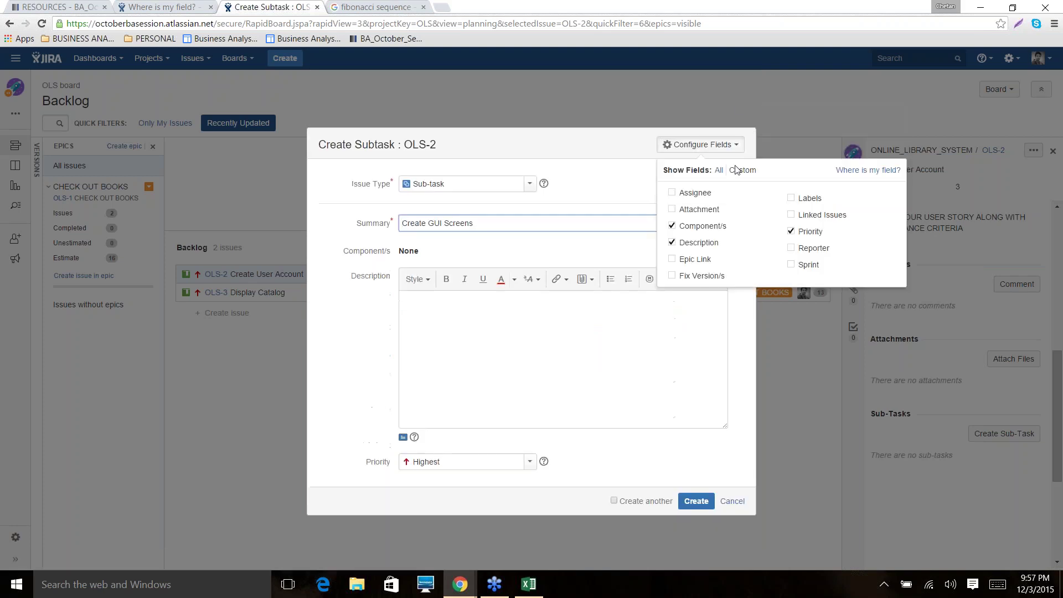
click(718, 171)
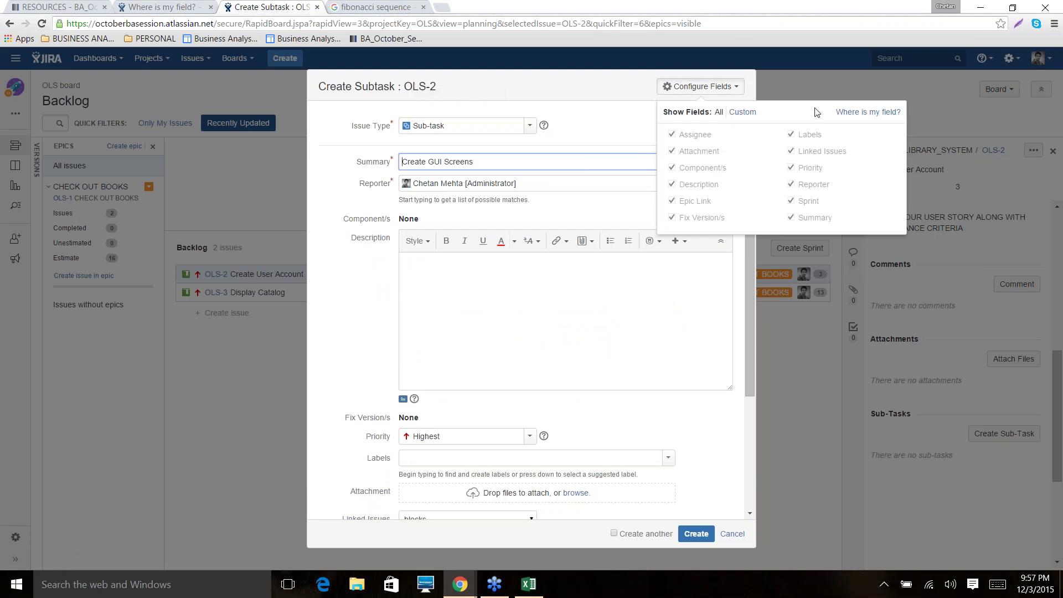
click(854, 114)
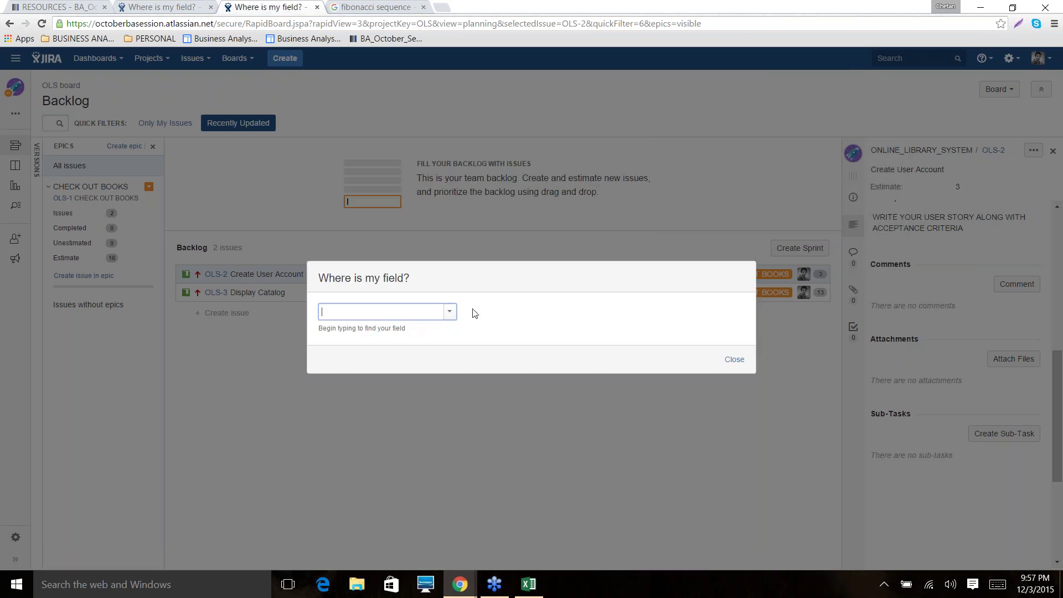
click(449, 311)
scroll(434, 340, down, 10)
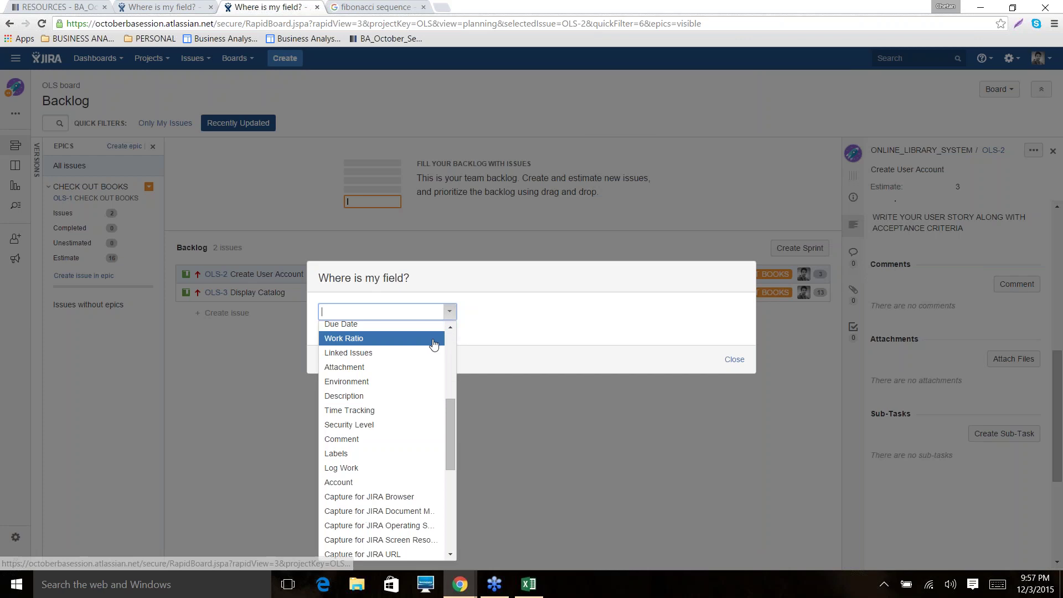
scroll(432, 355, down, 1)
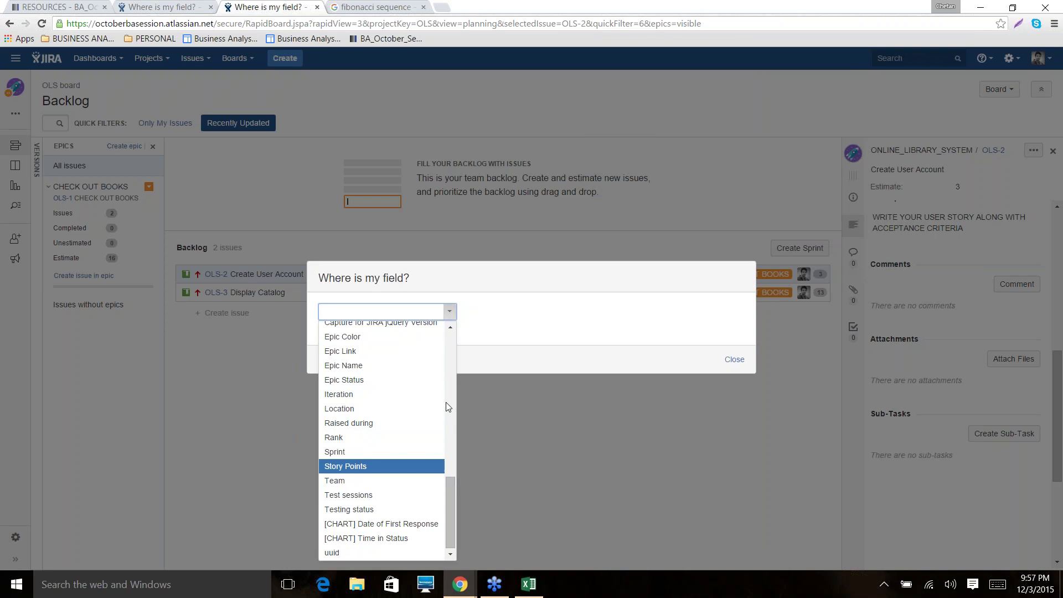
scroll(447, 403, up, 1)
scroll(447, 402, up, 2)
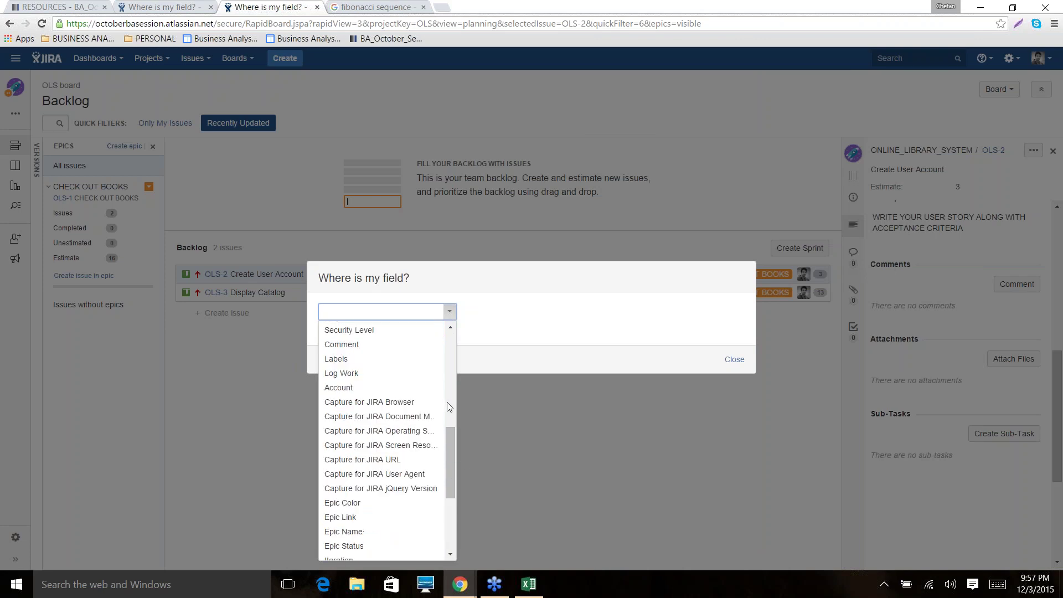
click(733, 359)
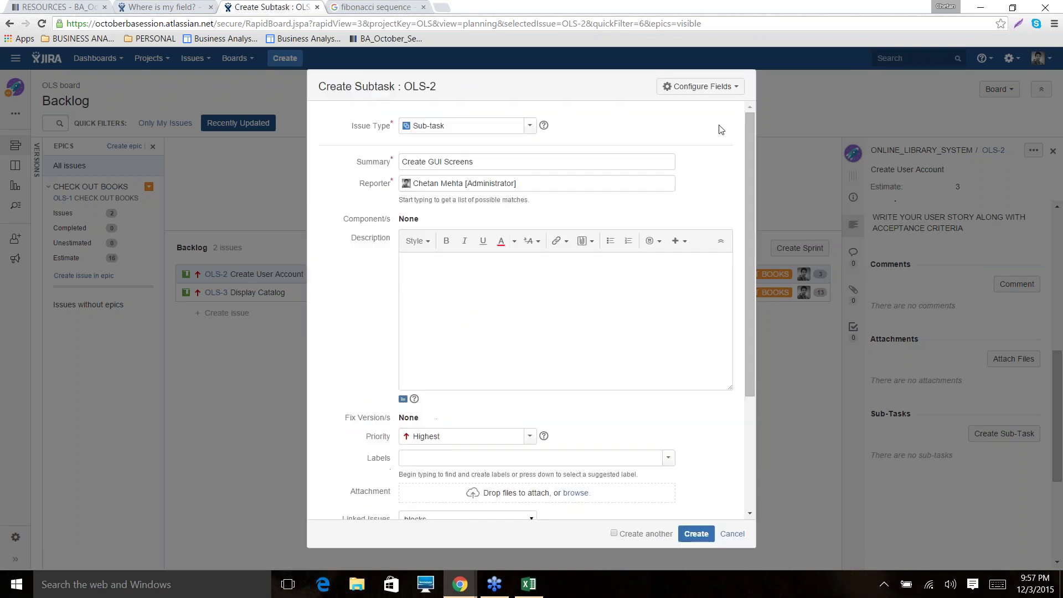
- Look up the Log Work field in the "Where is my field?" finder and open the OLS: Scrum Default Issue Screen configuration from it
click(695, 90)
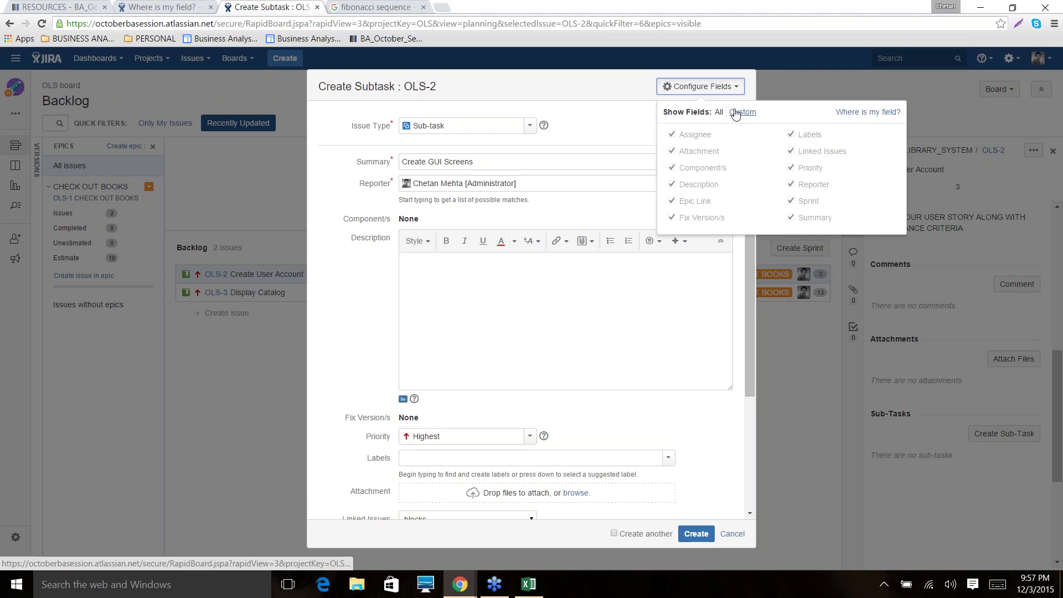
click(843, 112)
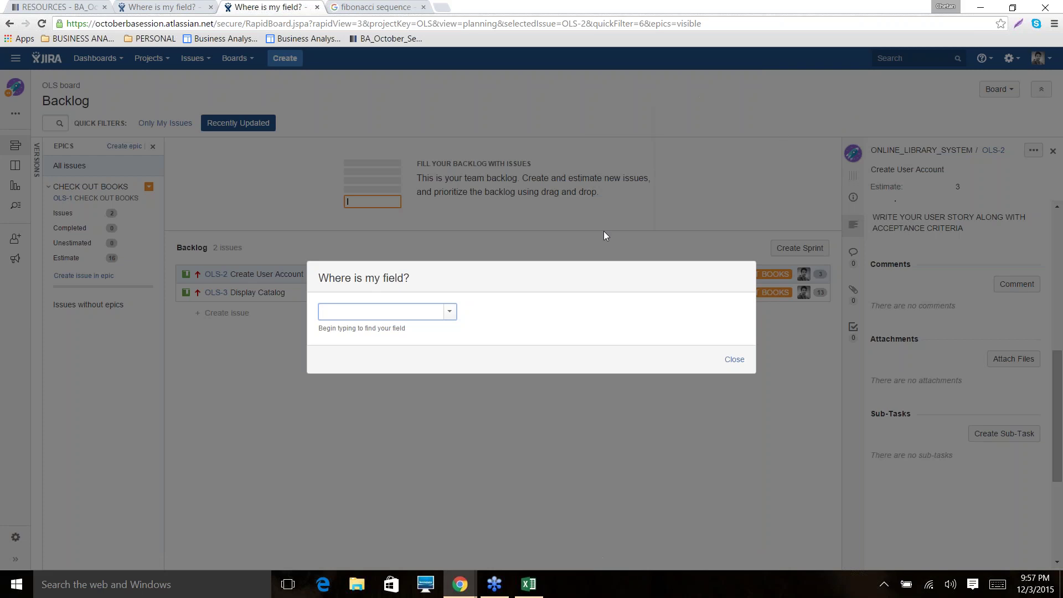
click(394, 328)
click(449, 311)
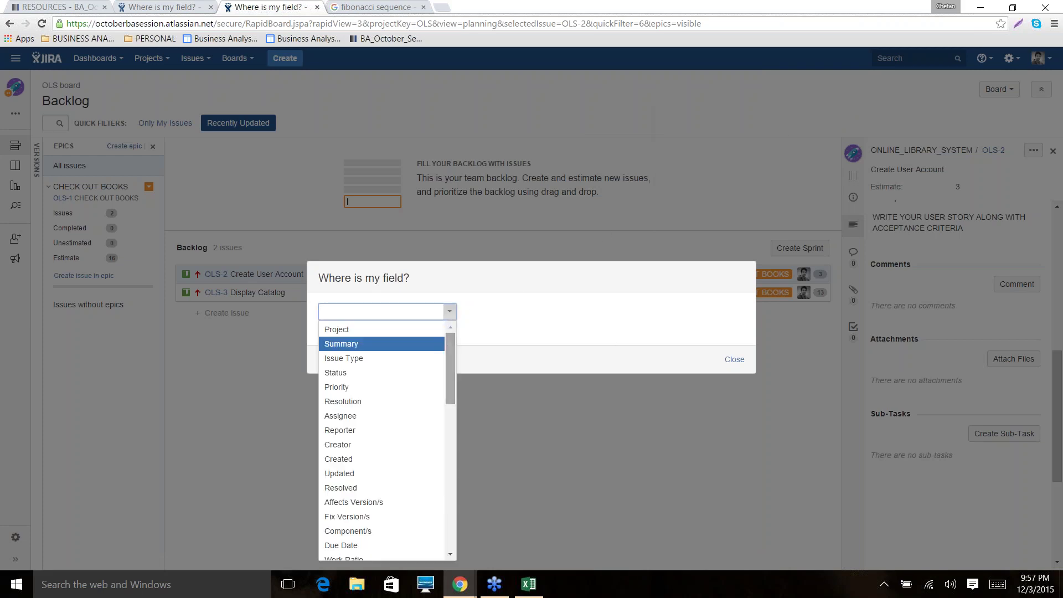
drag(450, 340, 470, 415)
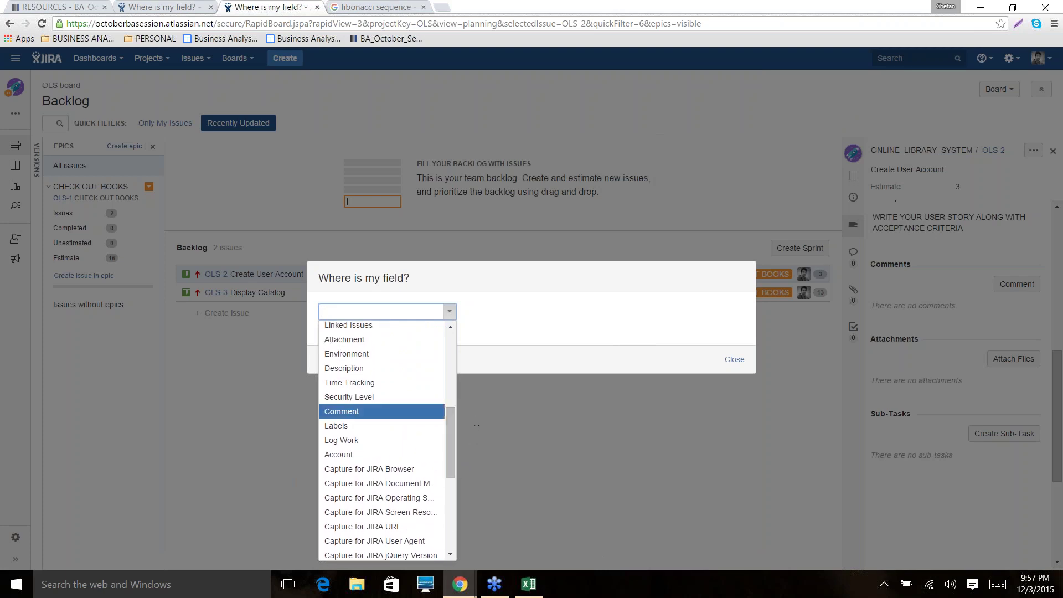
click(372, 440)
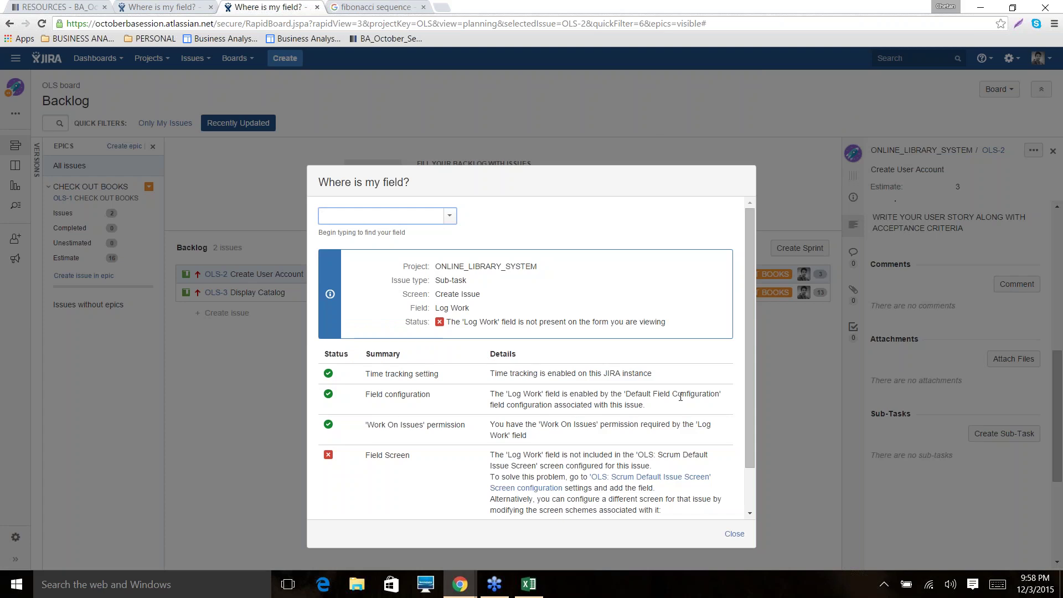
click(654, 479)
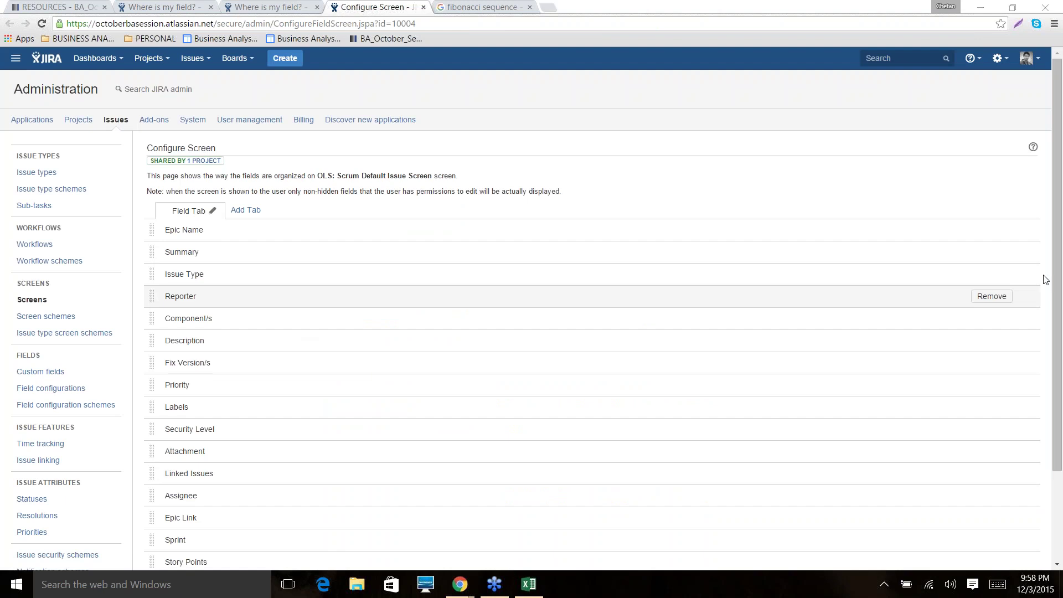
- Add the Time Tracking field to the OLS: Scrum Default Issue Screen
drag(1057, 256, 1046, 343)
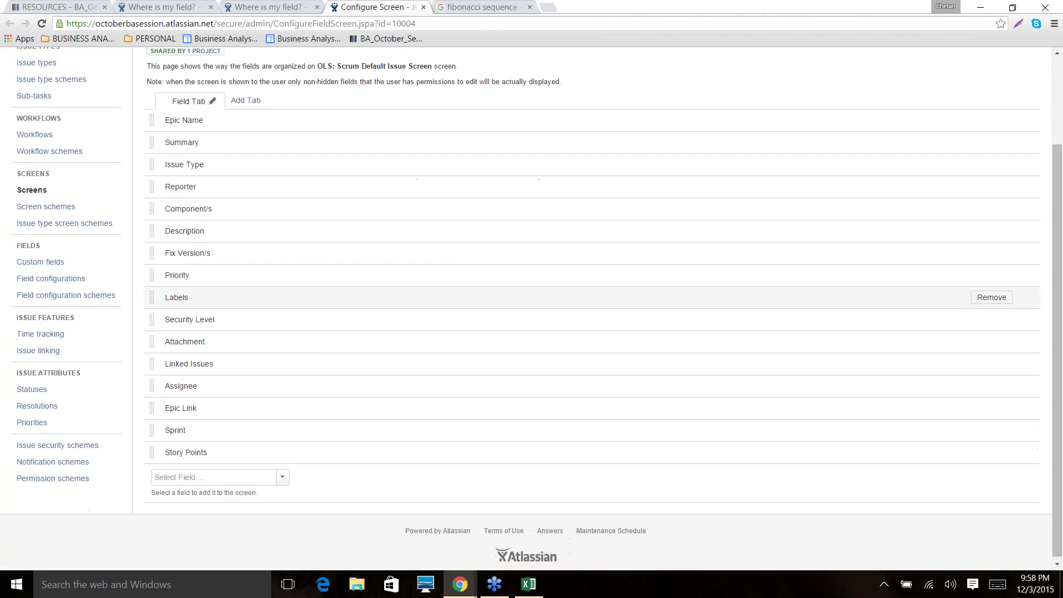
click(282, 477)
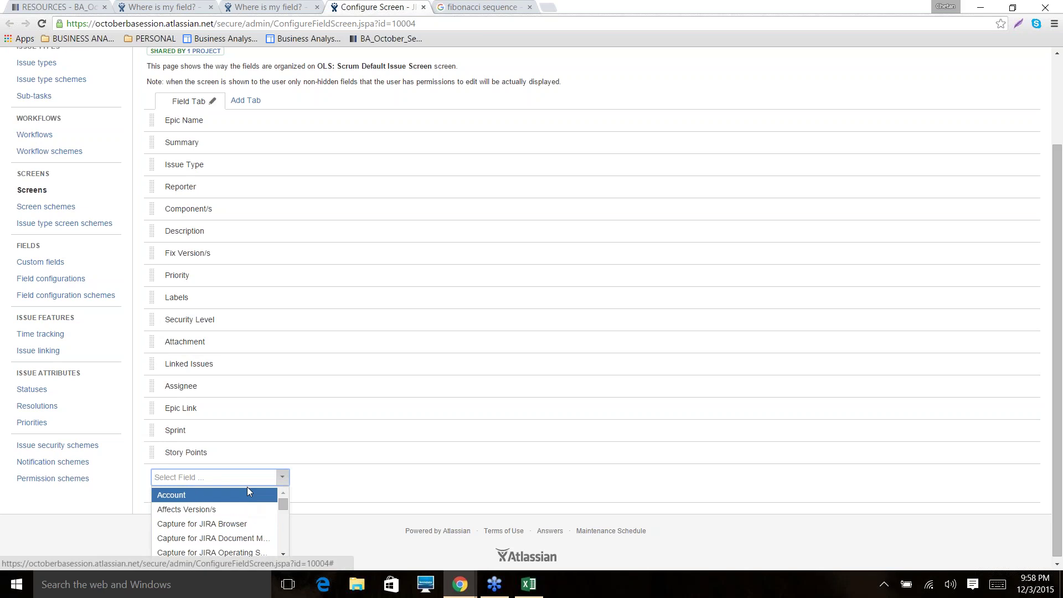
text(tt)
key(BackSpace)
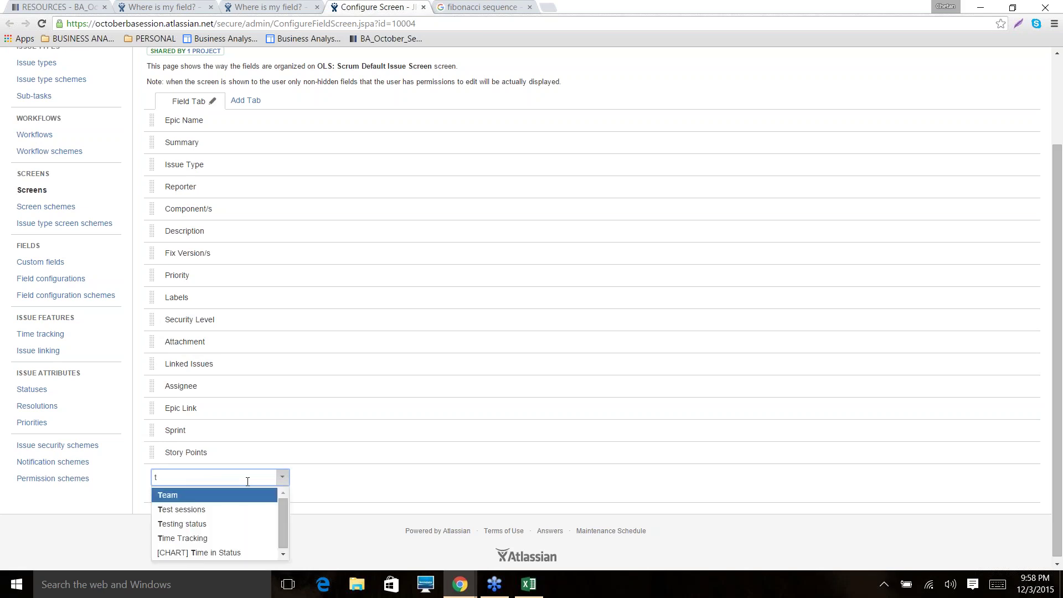
click(222, 538)
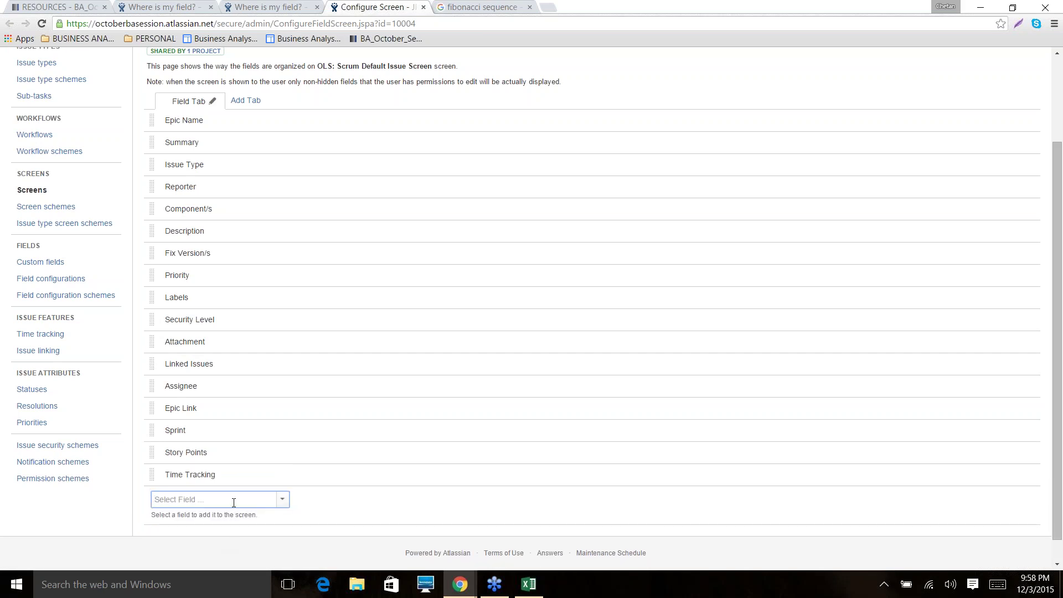
- Add the Log Work field to the OLS: Scrum Default Issue Screen
click(234, 500)
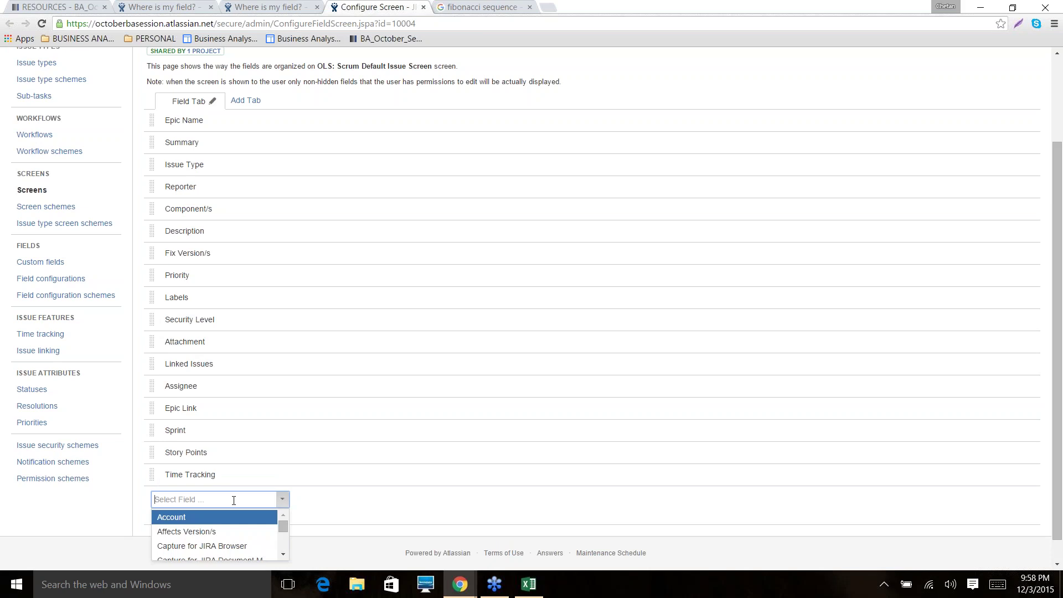
text(log)
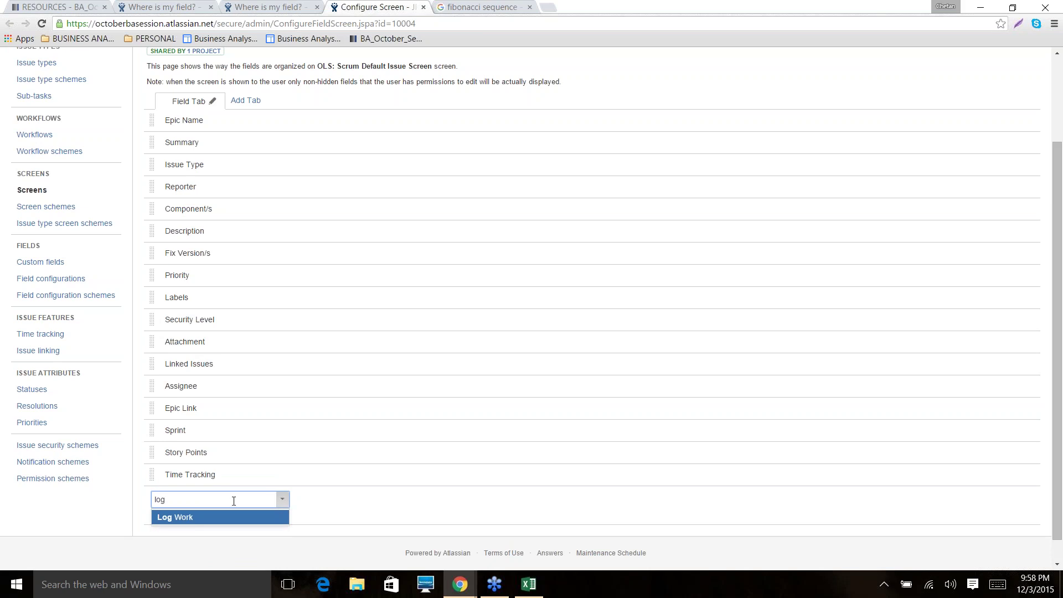
click(240, 517)
scroll(241, 313, up, 2)
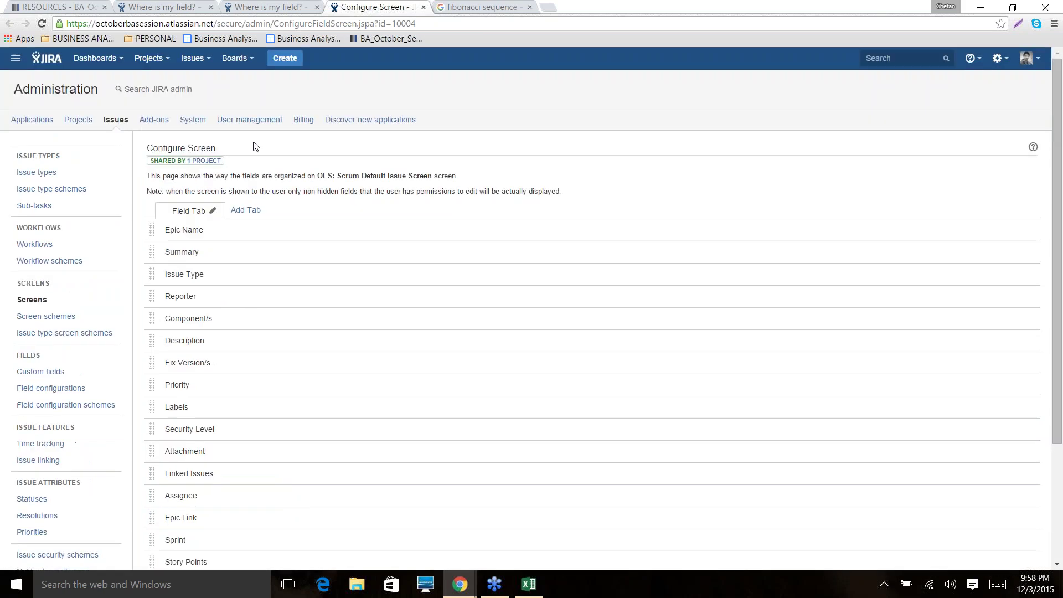
- Return to the OLS board backlog and select the Create User Account story
click(237, 59)
click(237, 96)
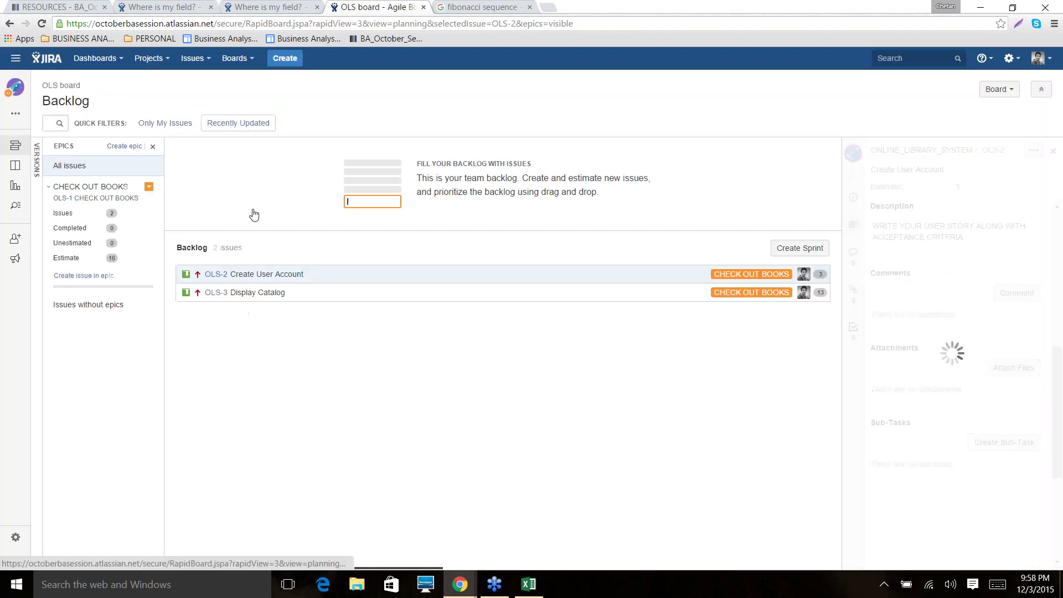
click(227, 274)
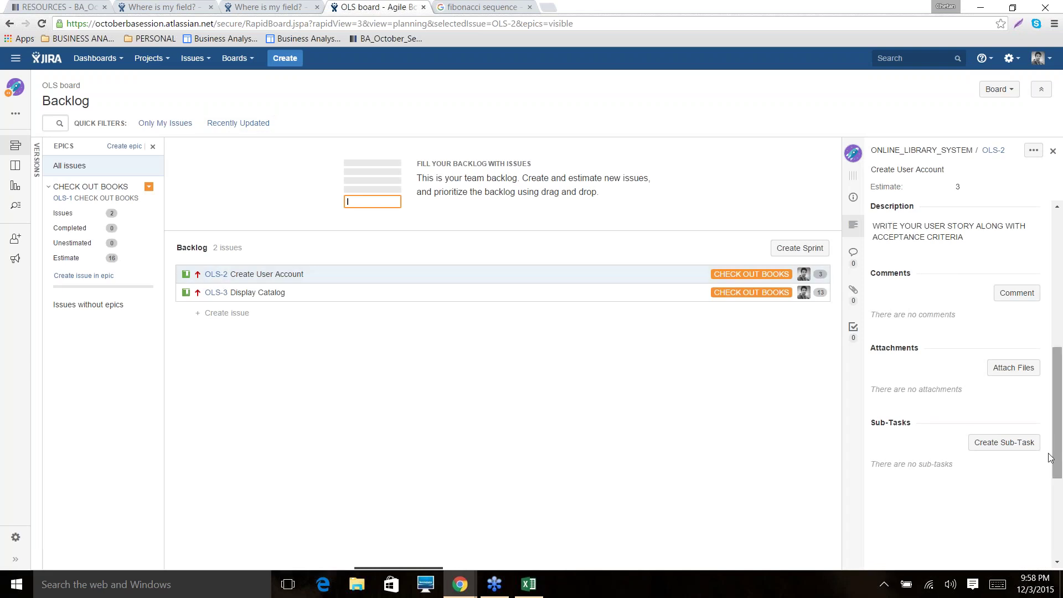
- Check a new sub-task form of the Create User Account story for the time estimate and Log Work fields, and discard the form
click(1011, 447)
scroll(664, 321, down, 5)
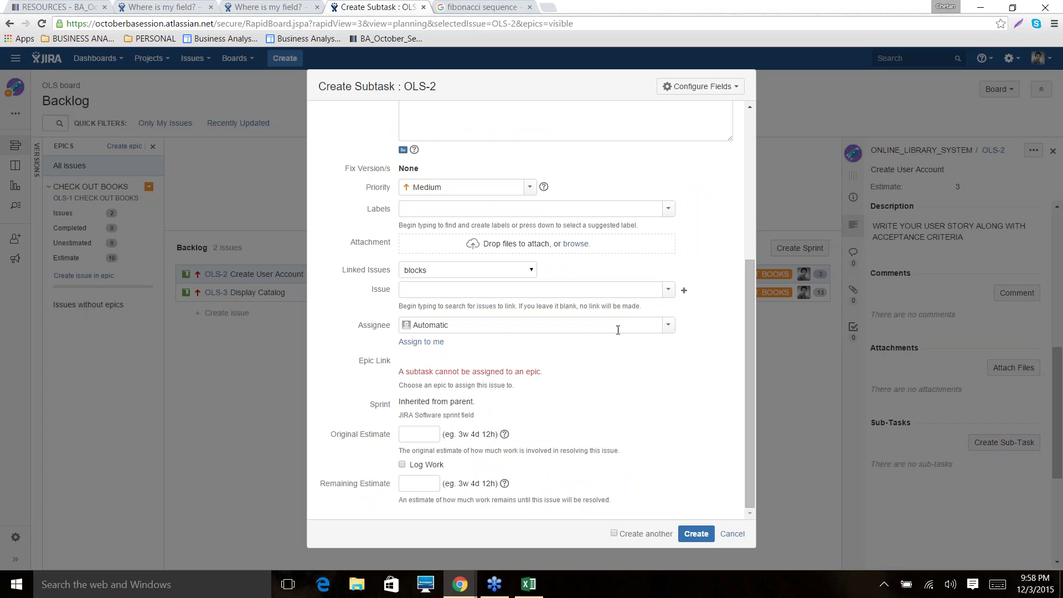
scroll(618, 327, up, 4)
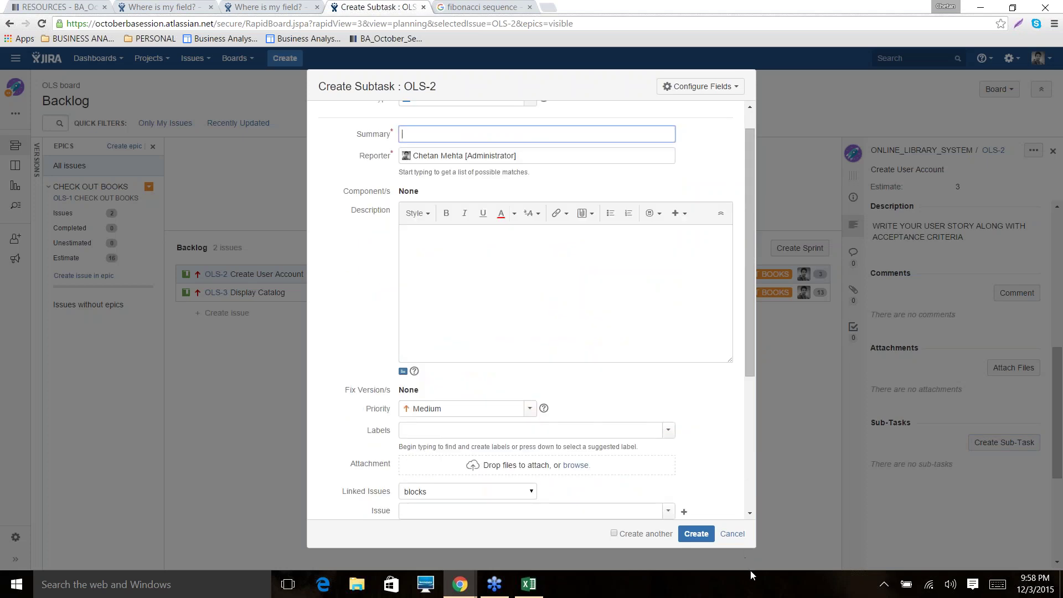
scroll(651, 417, up, 1)
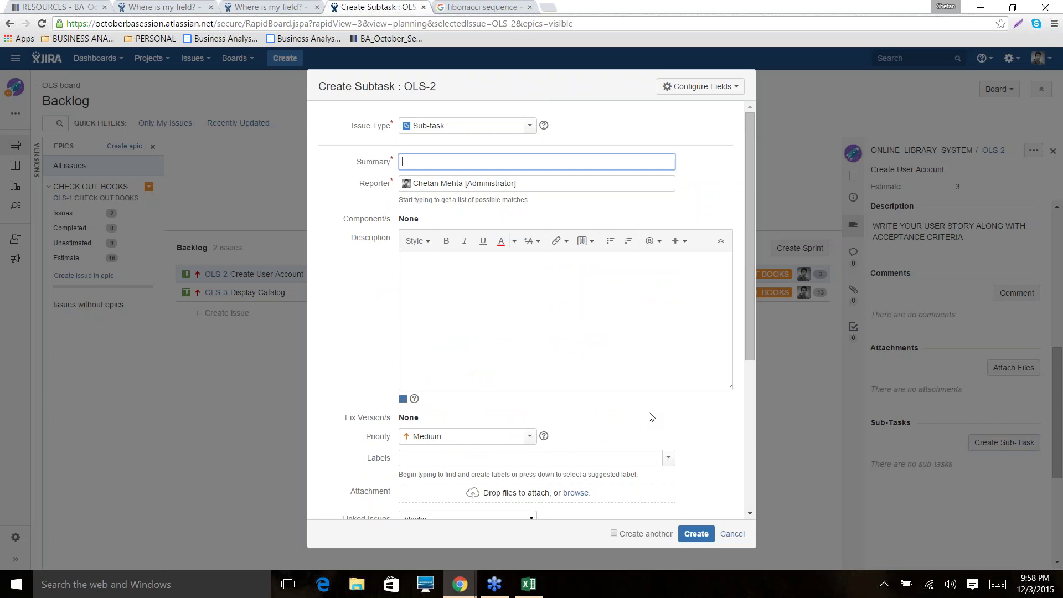
key(ctrl+plus)
key(ctrl+plus)
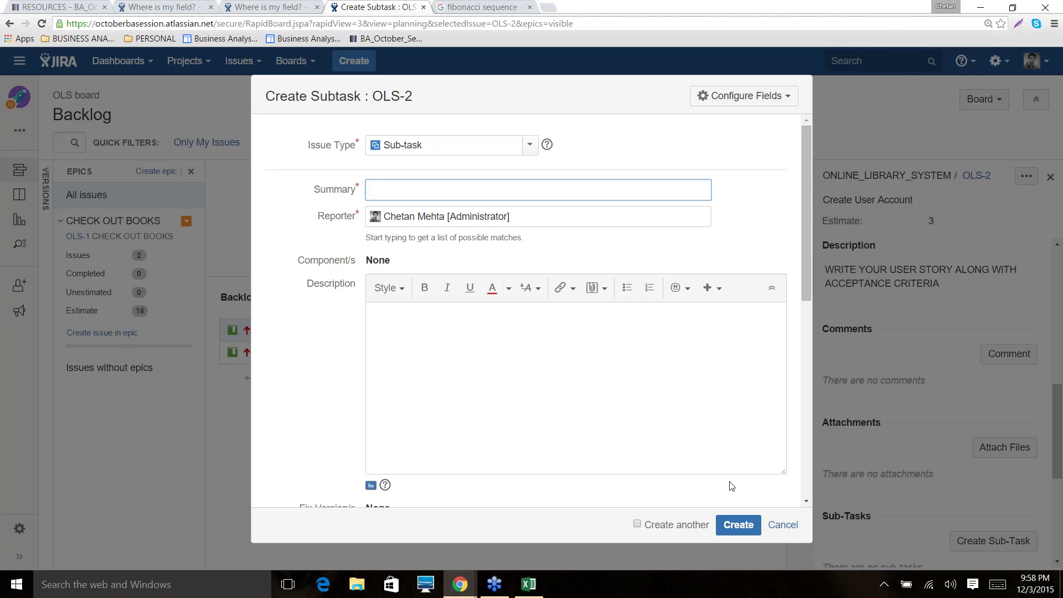
click(779, 526)
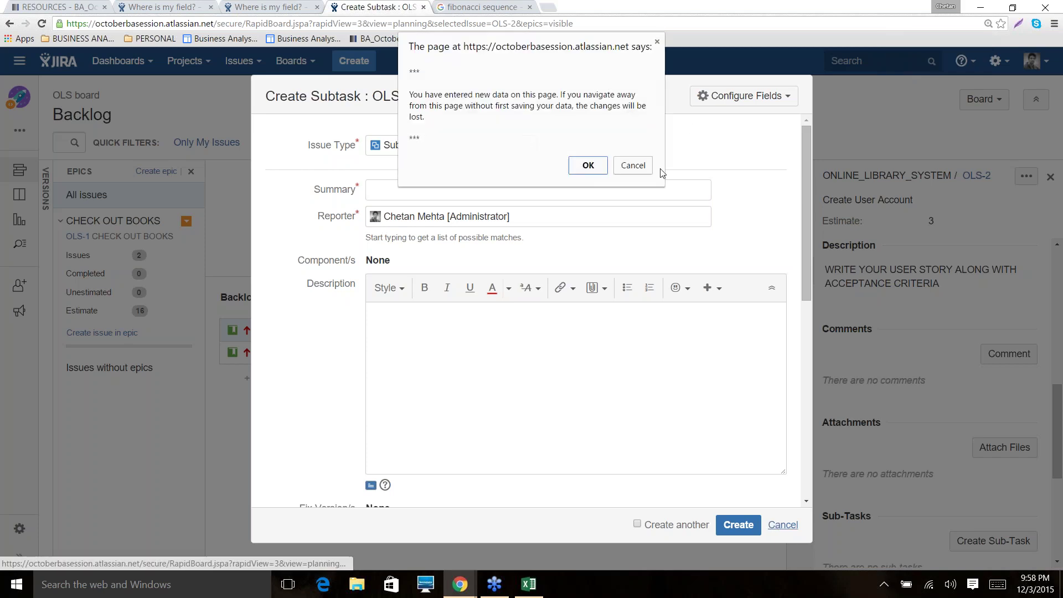
click(588, 167)
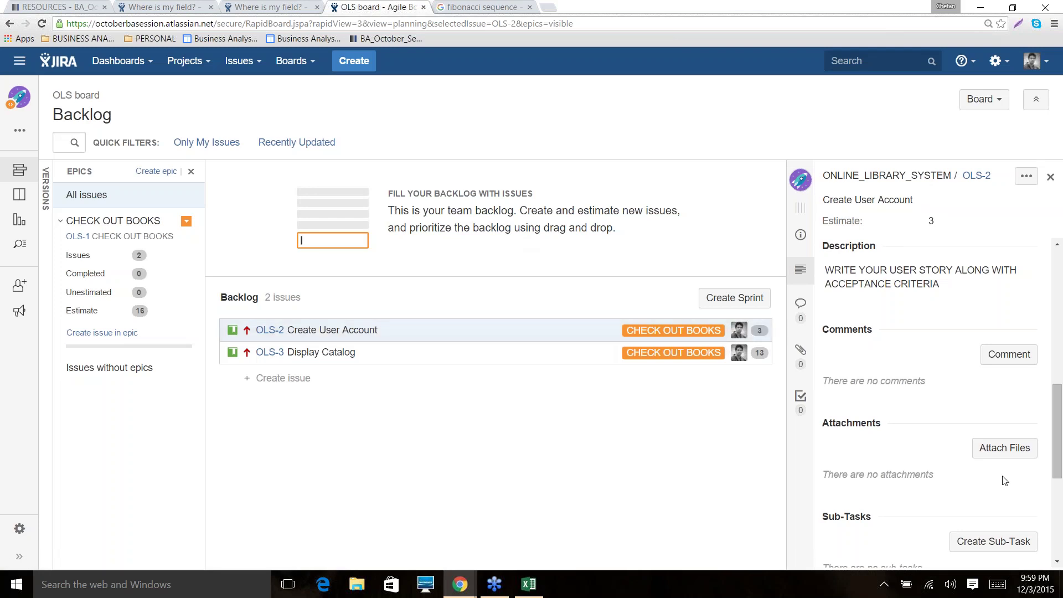
- Start a new sub-task under the Create User Account story with the summary "Develop GUI Screens"
scroll(1010, 503, down, 3)
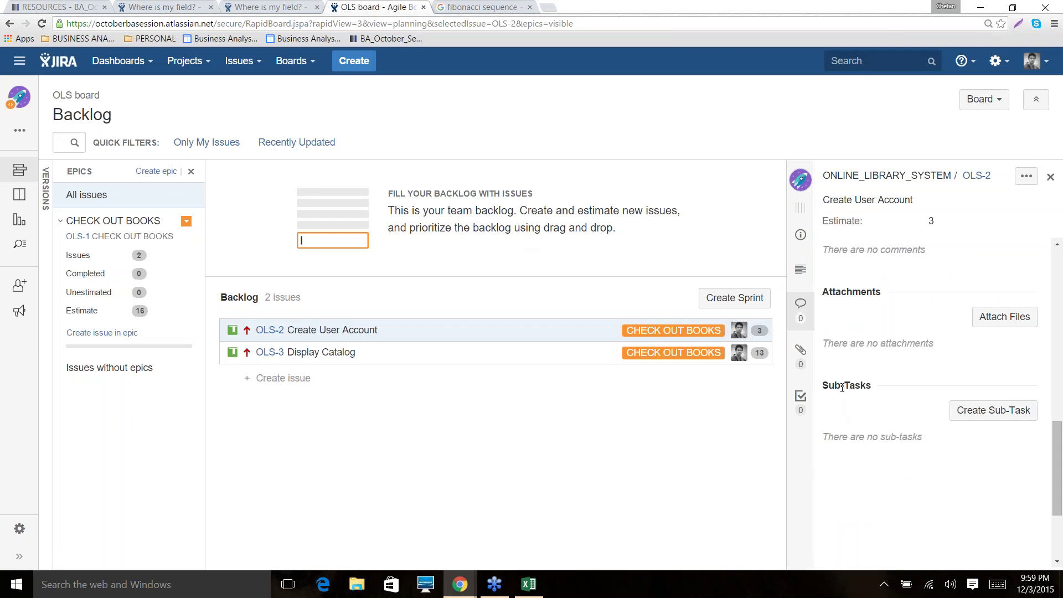
click(981, 412)
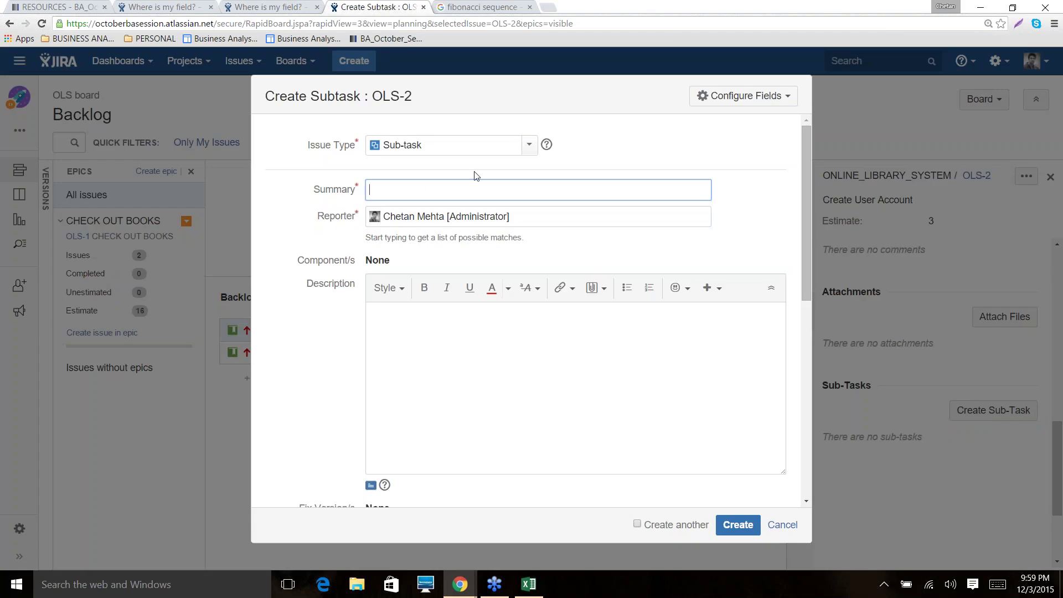
text(c)
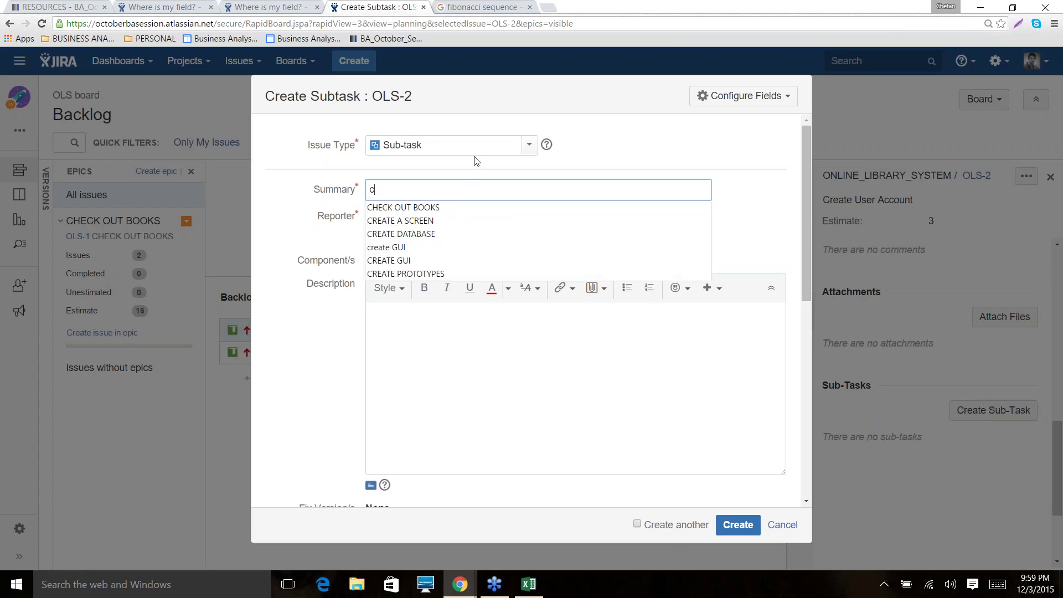
key(BackSpace)
text(c)
key(BackSpace)
text(Devel)
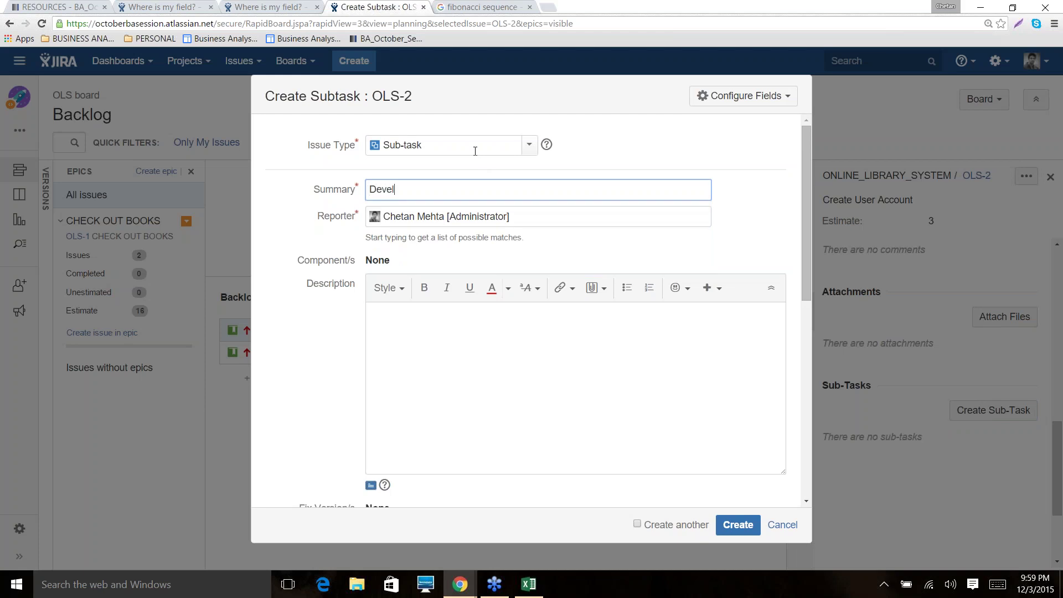
text(op GUI Screens)
- Set the priority of the Develop GUI Screens sub-task to Highest
click(490, 345)
scroll(490, 345, down, 1)
scroll(488, 341, down, 2)
click(529, 363)
click(441, 390)
- Set the original estimate of the Develop GUI Screens sub-task to 24h and create the sub-task
scroll(487, 387, down, 1)
scroll(520, 382, down, 3)
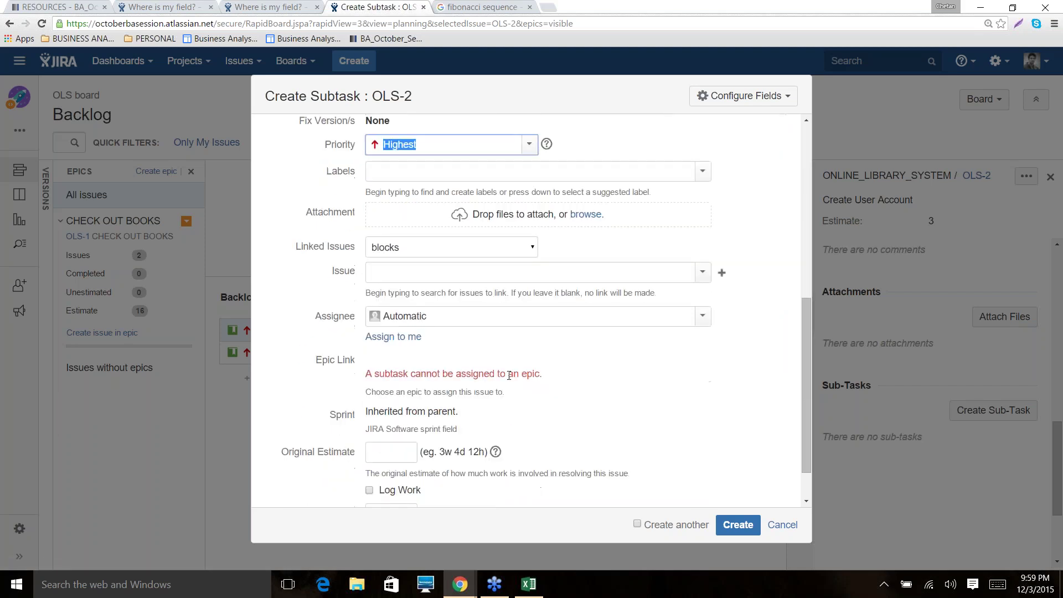
scroll(403, 399, down, 1)
click(403, 395)
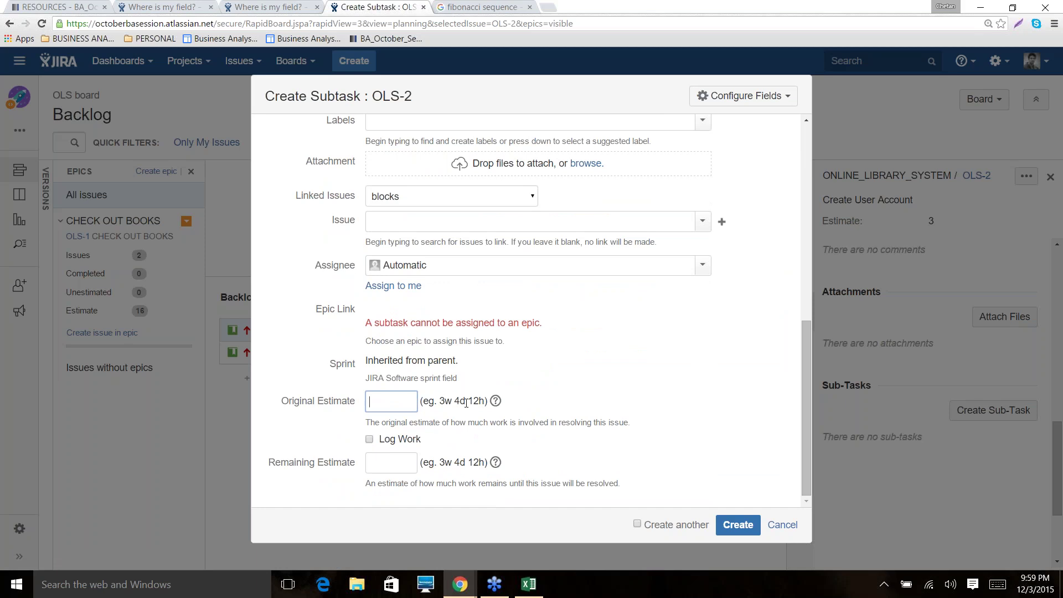
scroll(487, 429, up, 4)
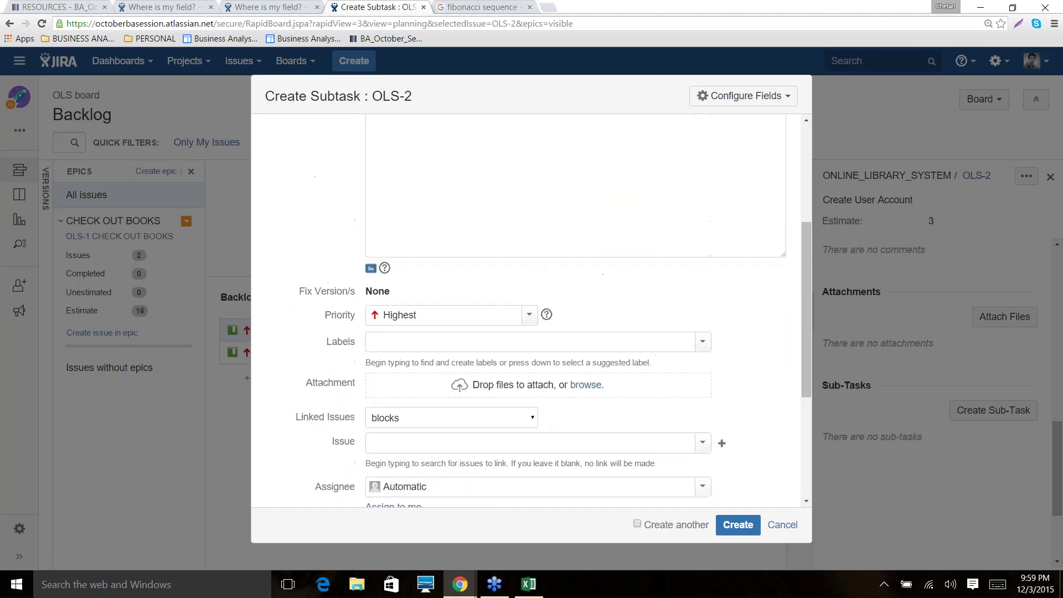
scroll(486, 427, down, 4)
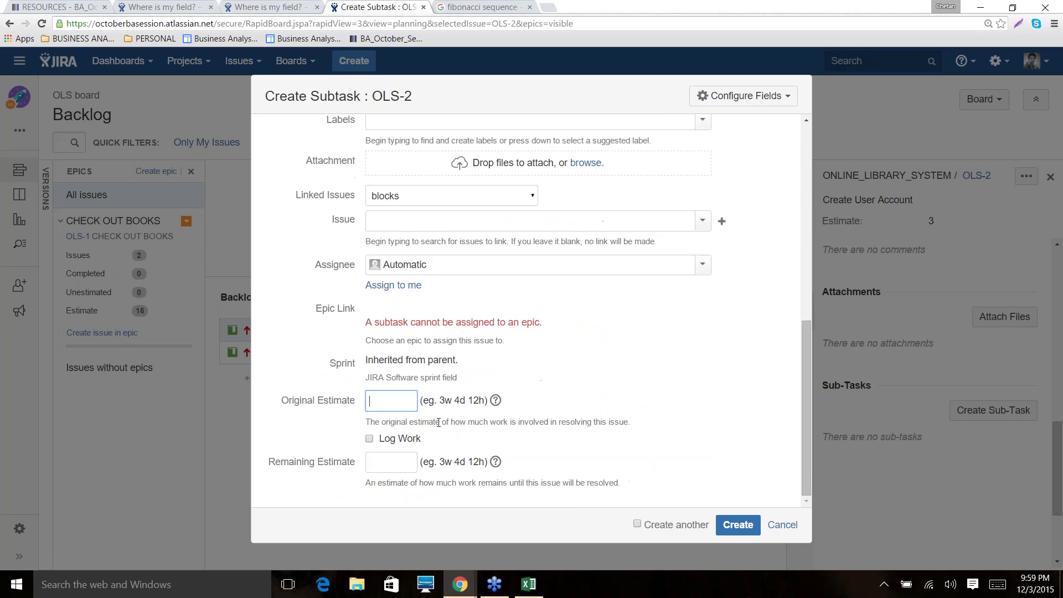
text(24h)
click(580, 404)
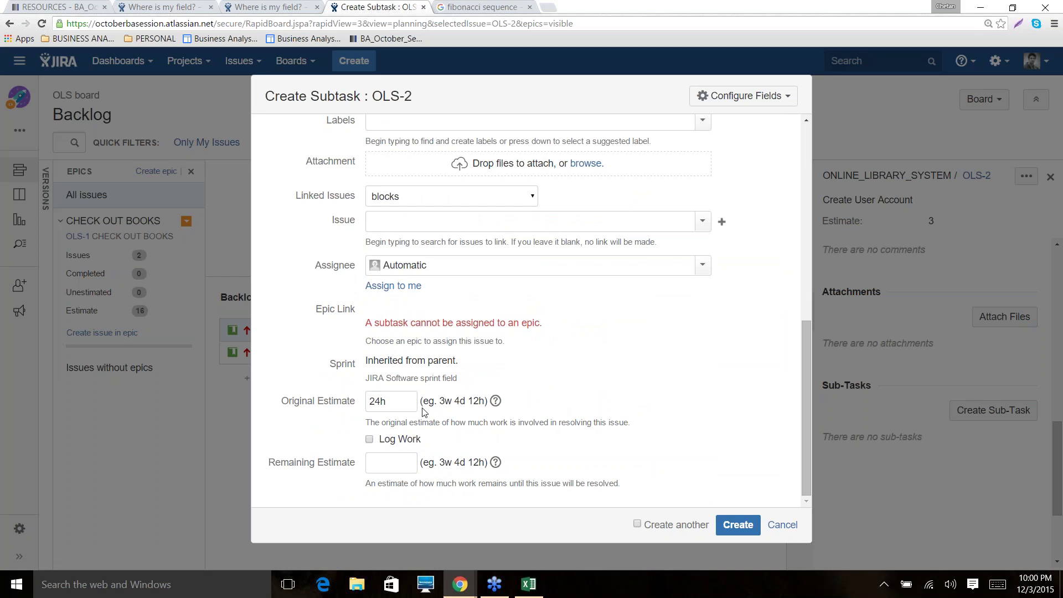
click(742, 524)
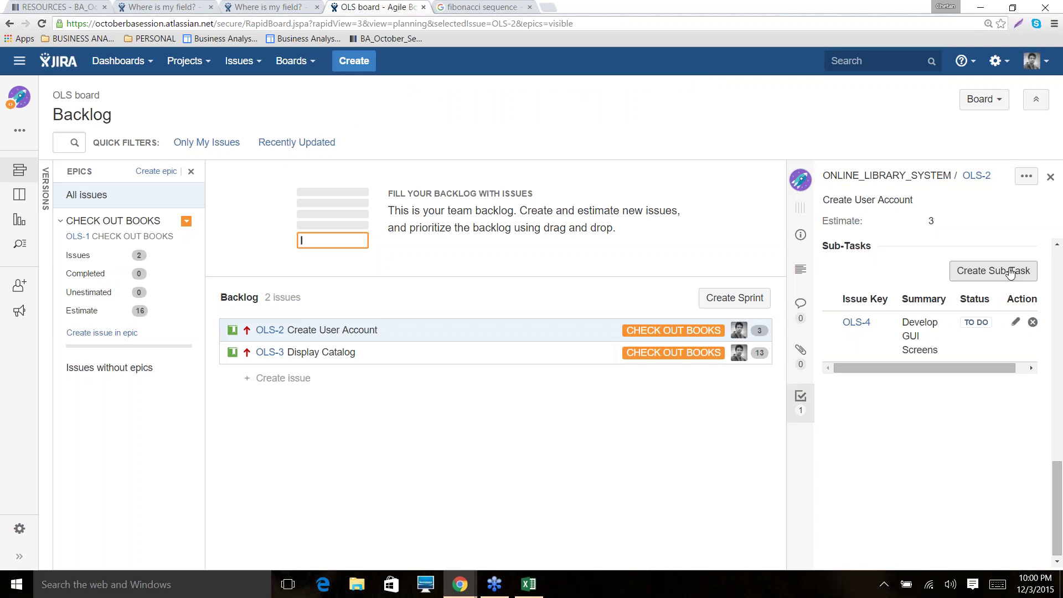
- Start another sub-task under the Create User Account story with the summary "Create Database tables" and the priority Highest
click(1011, 271)
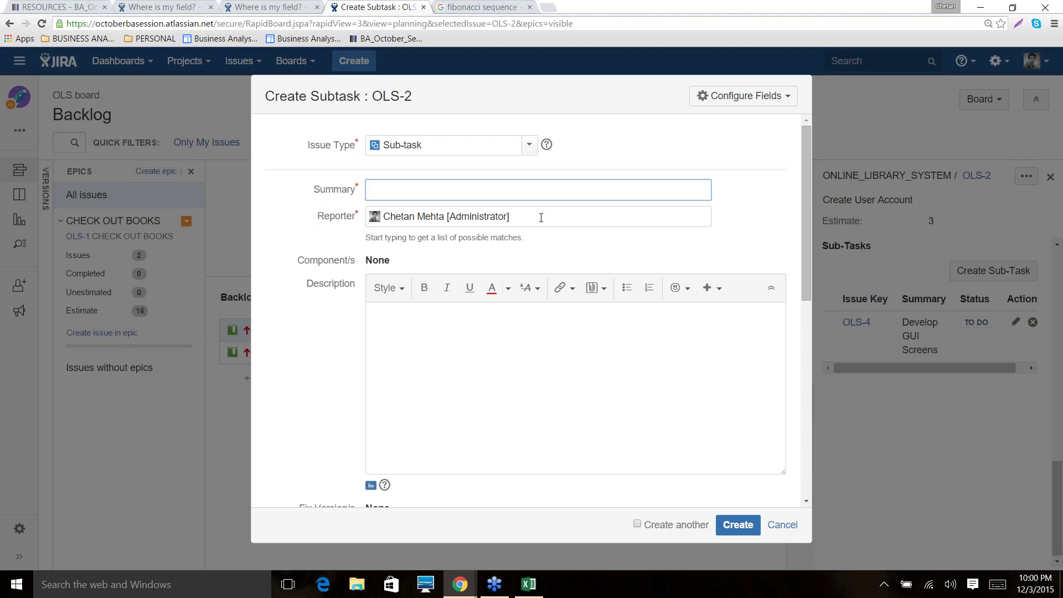
text(Create D)
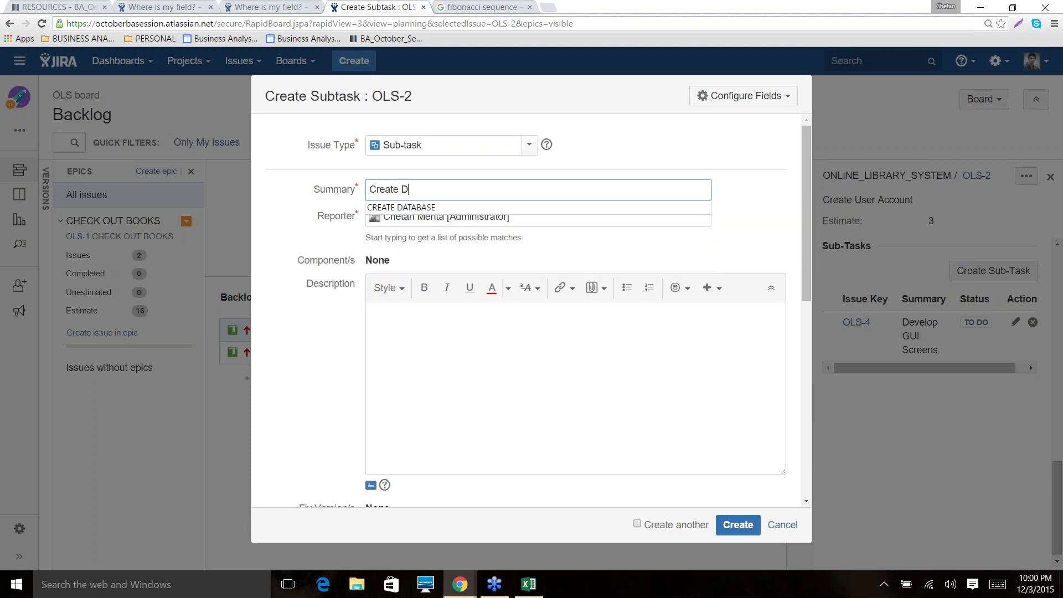
text(atabase t)
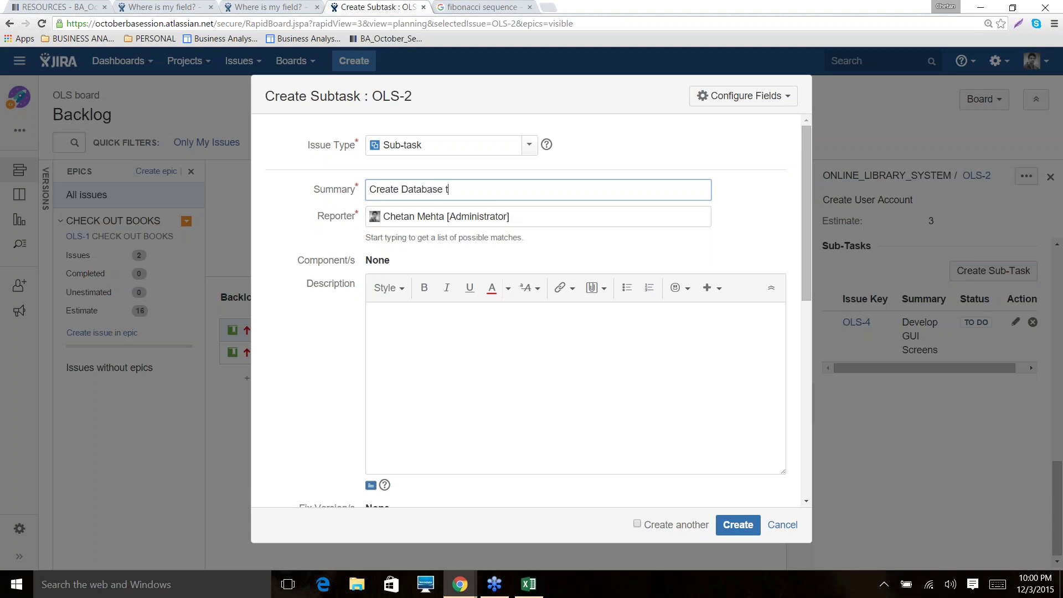
text(ables)
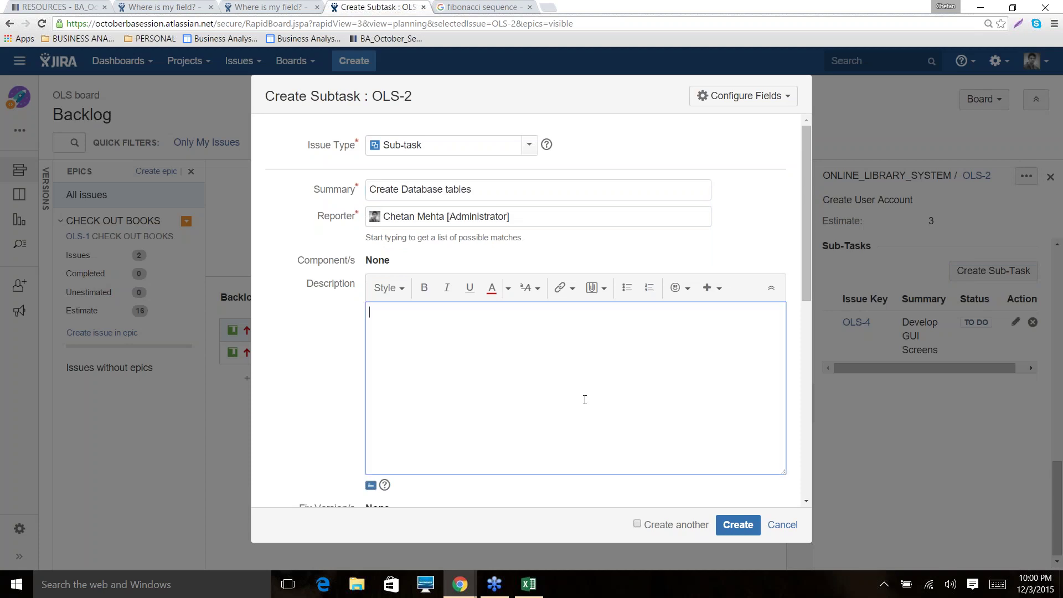
click(586, 400)
scroll(585, 401, down, 5)
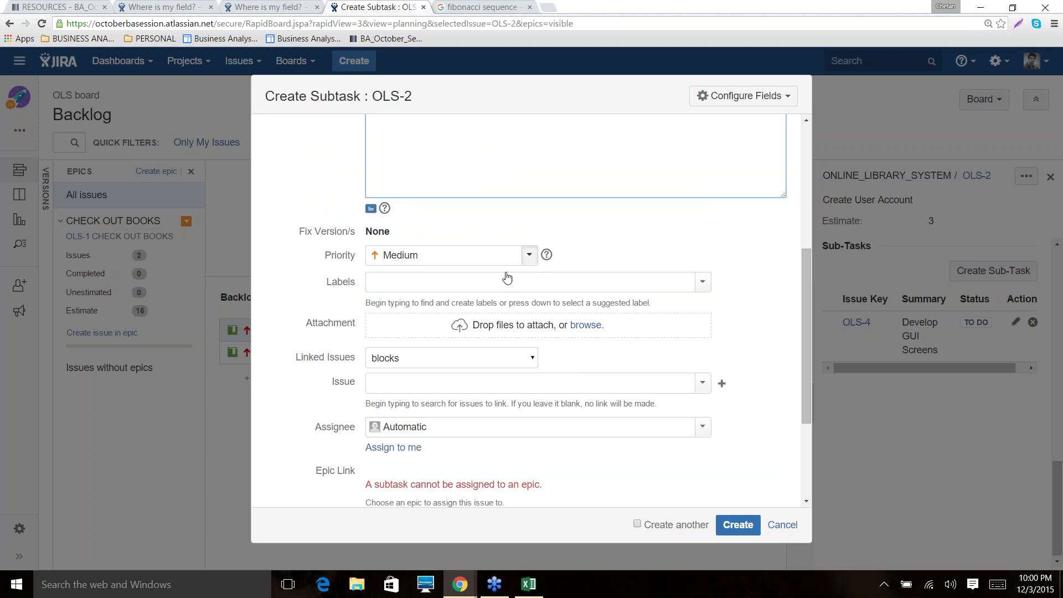
click(527, 256)
click(420, 276)
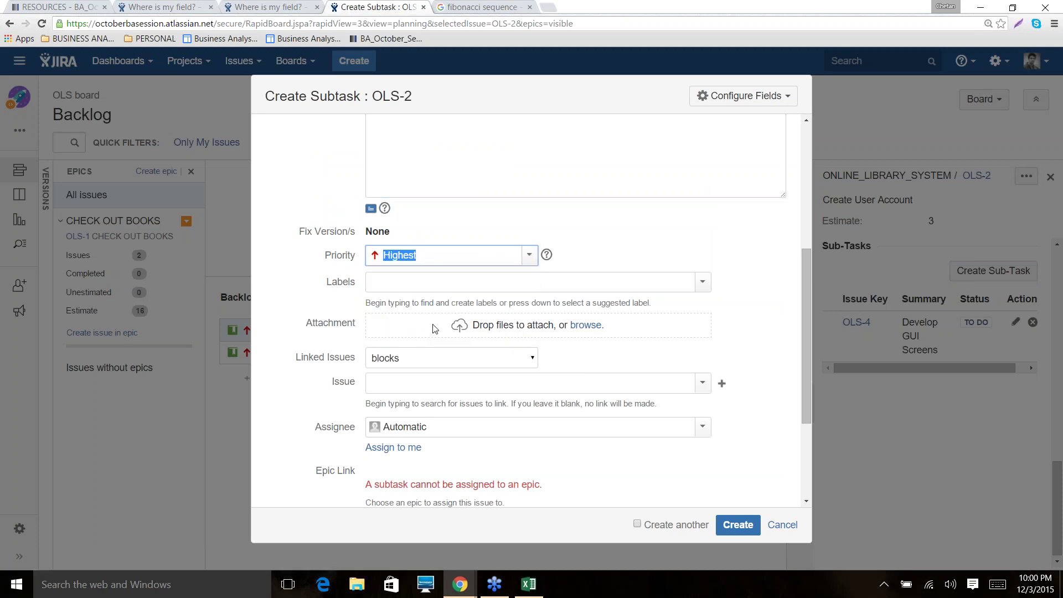
- Set the original estimate of the Create Database tables sub-task to 12h and create the sub-task
scroll(429, 327, down, 2)
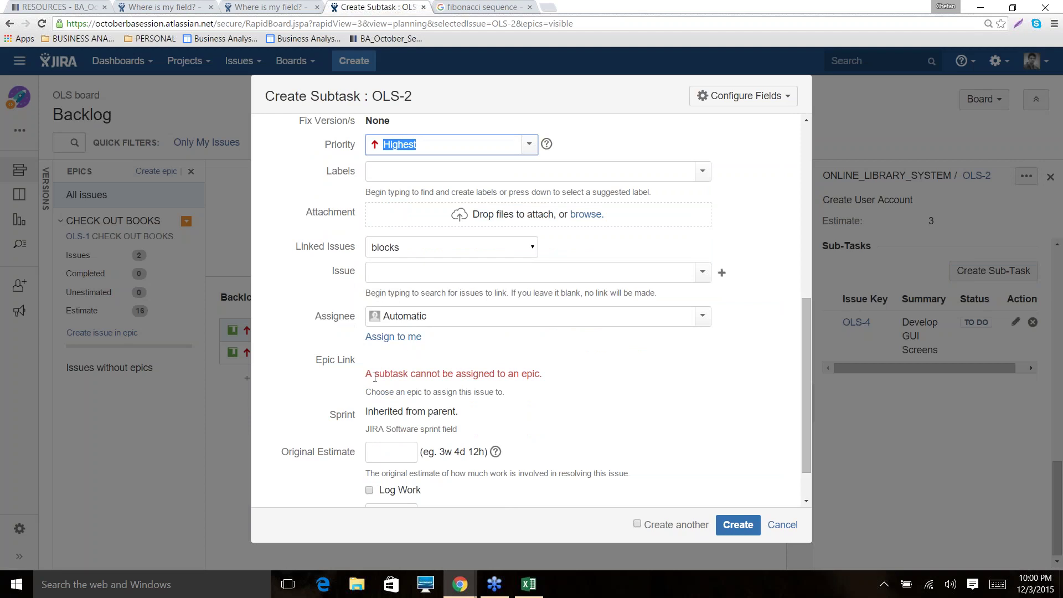
click(374, 376)
drag(374, 376, 475, 374)
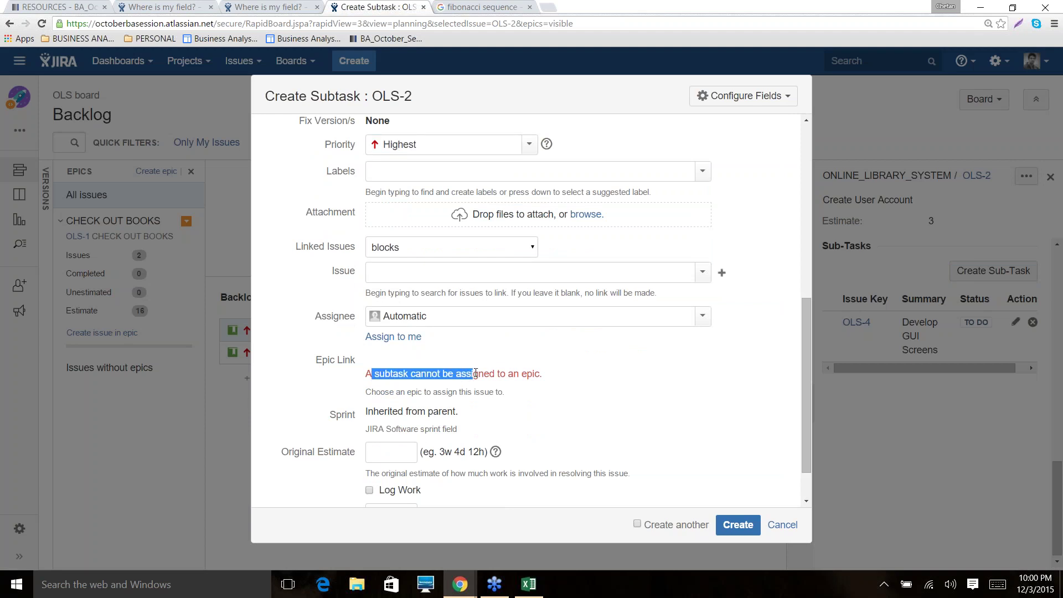
click(462, 414)
drag(384, 412, 441, 415)
key(Tab)
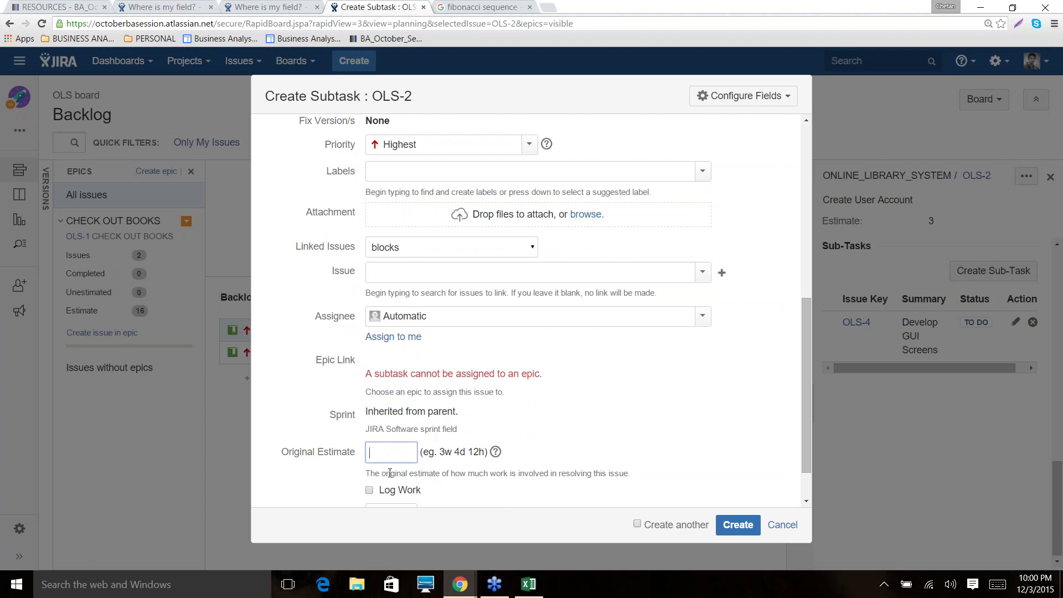
text(12h)
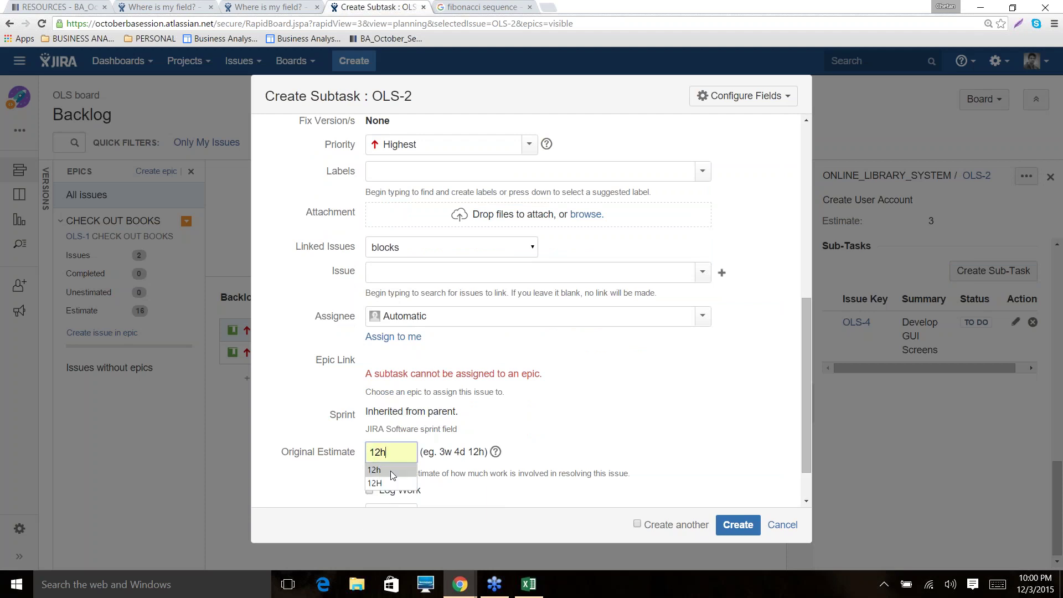
click(622, 437)
scroll(622, 437, down, 1)
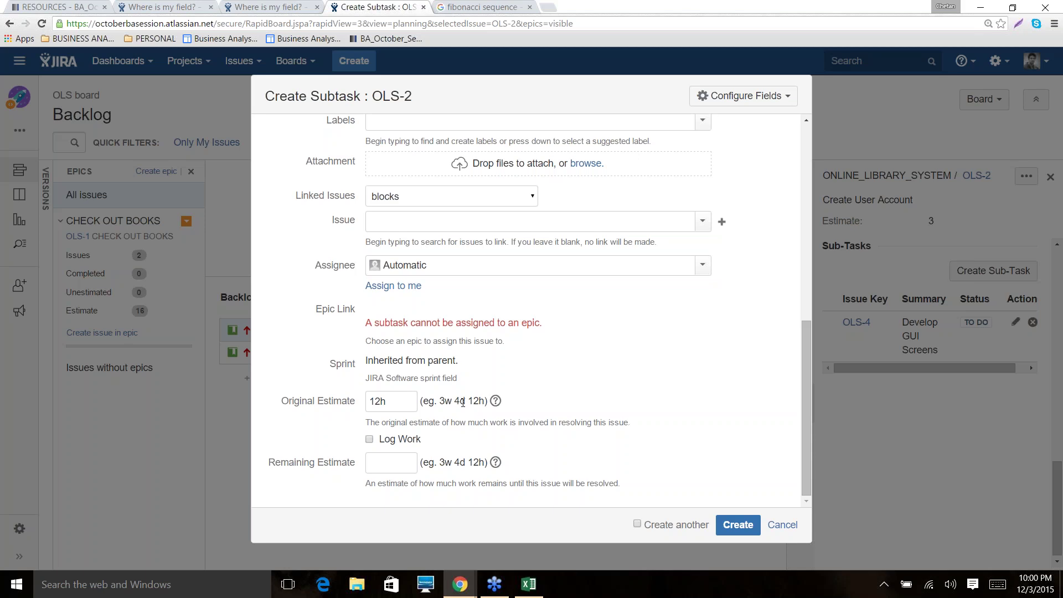
drag(457, 401, 466, 402)
click(474, 400)
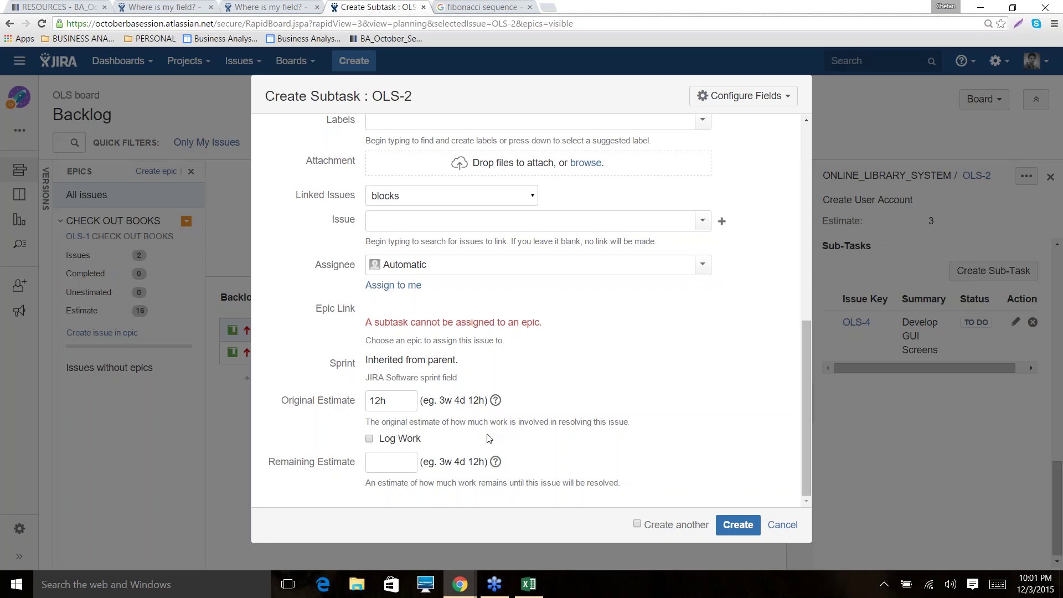
click(738, 524)
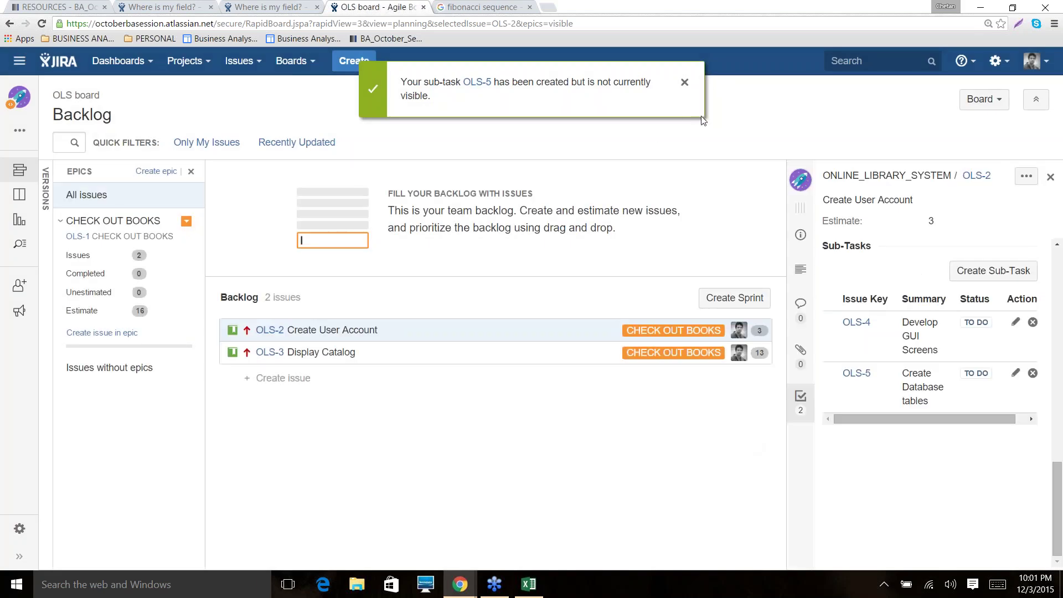
- Start a third sub-task under the Create User Account story with the summary "Write Web Services"
click(957, 272)
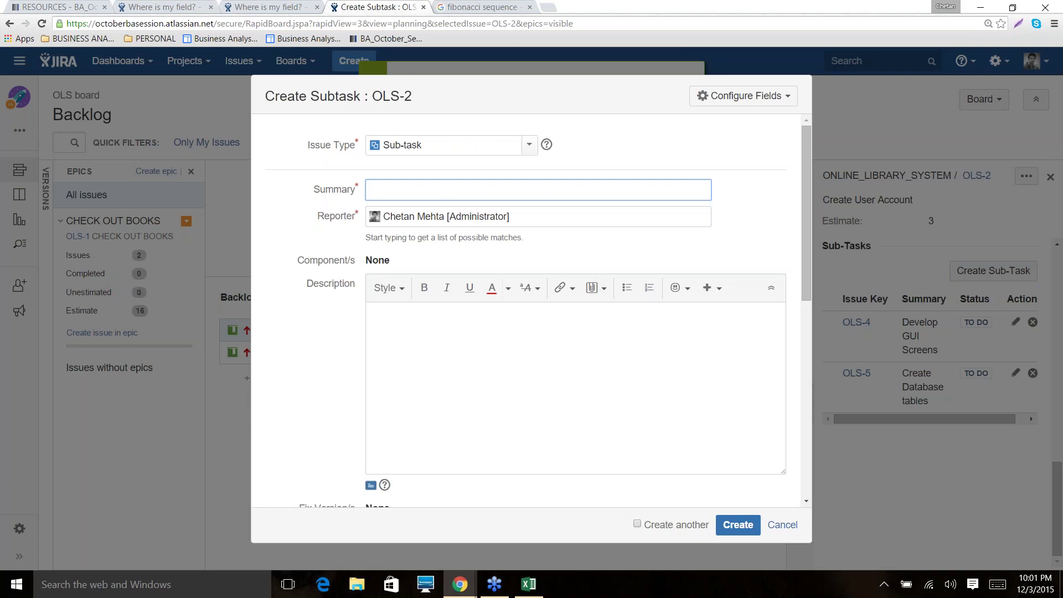
text(Write )
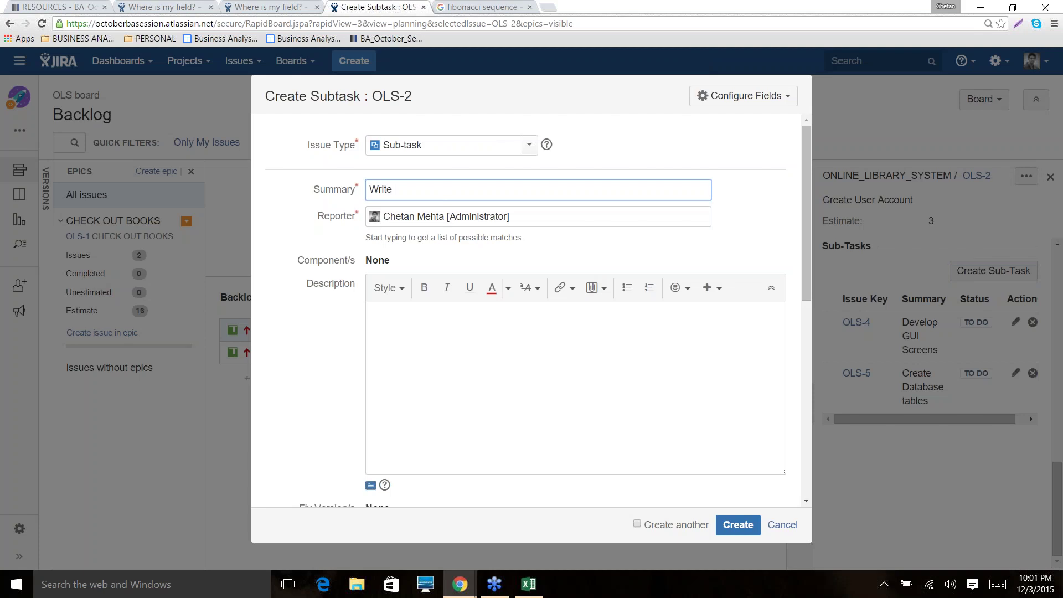
text(Java Scripts)
key(BackSpace)
key(BackSpace)
key(BackSpace)
key(BackSpace)
key(BackSpace)
key(BackSpace)
key(BackSpace)
key(BackSpace)
key(BackSpace)
key(BackSpace)
key(BackSpace)
key(BackSpace)
text(Web Services)
click(466, 369)
- Set the original estimate of the Write Web Services sub-task to 8h and create the sub-task
scroll(468, 365, down, 10)
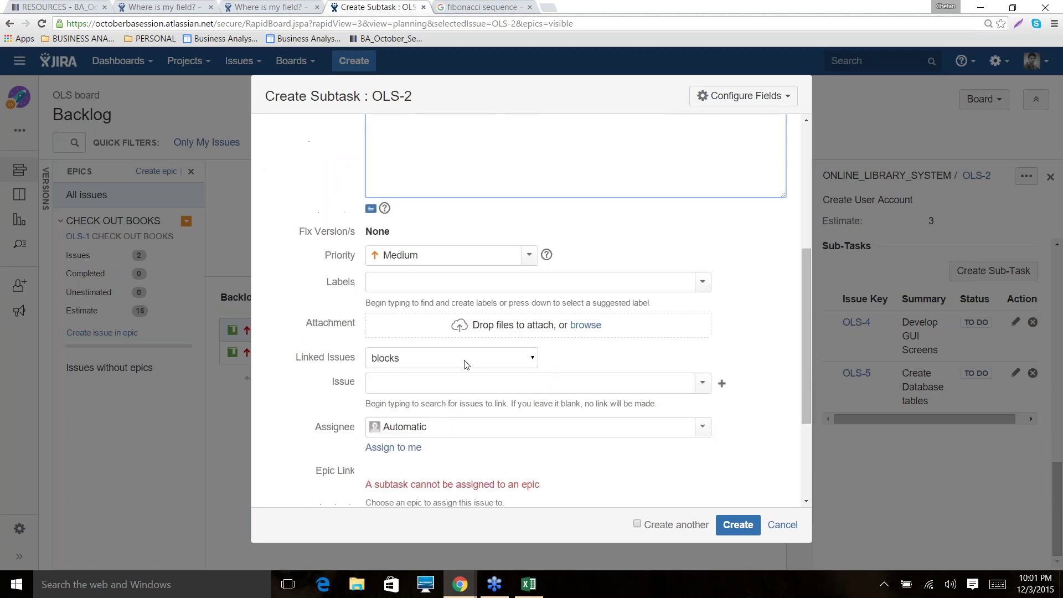
click(400, 406)
text(8h)
click(735, 521)
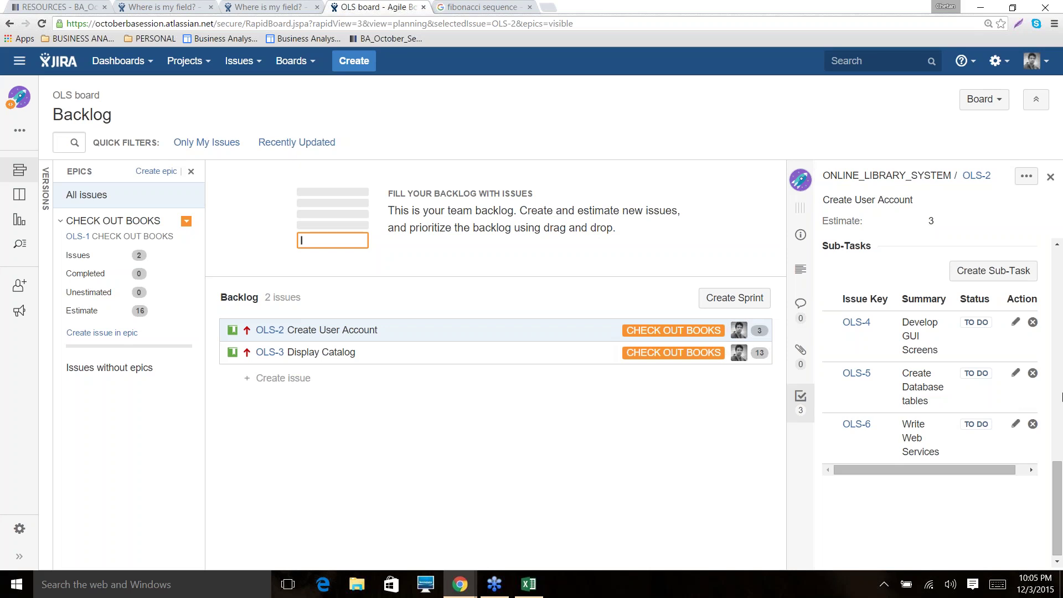
- Create a new sprint and move the Create User Account and Display Catalog stories from the backlog into it
click(736, 298)
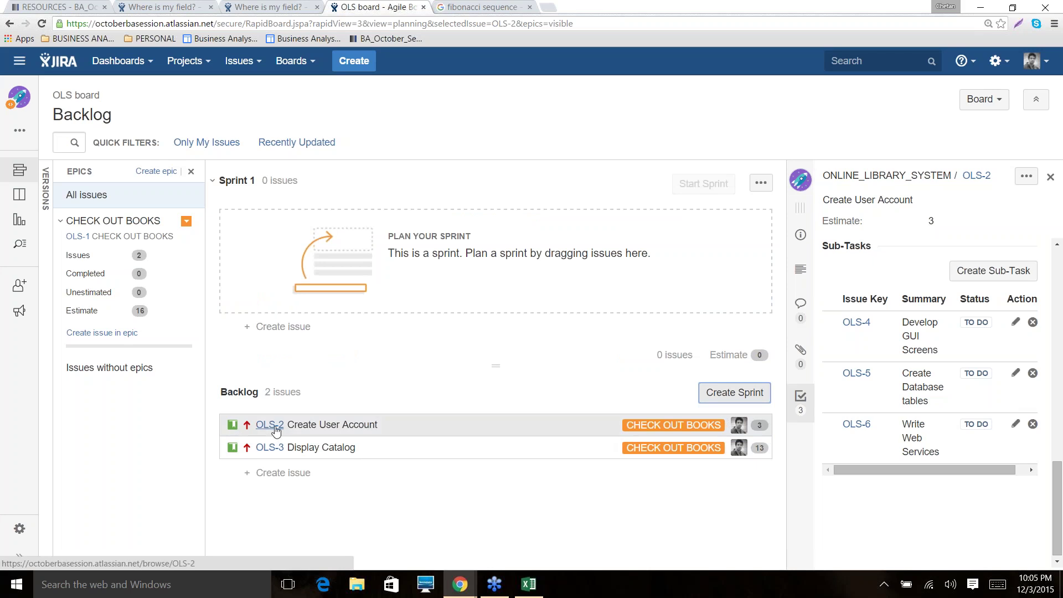
drag(326, 430, 334, 241)
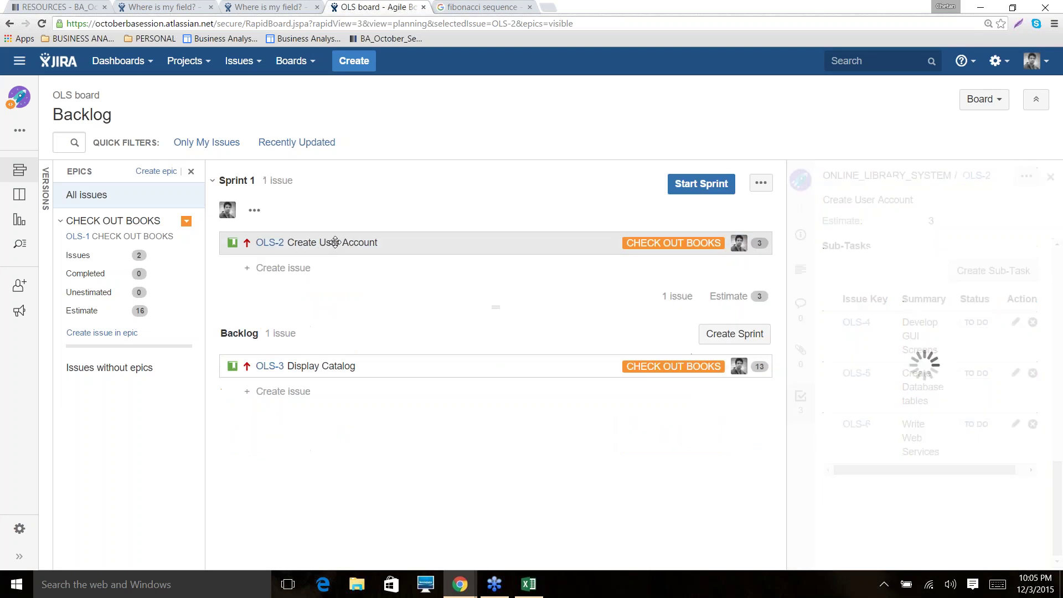
drag(316, 365, 315, 267)
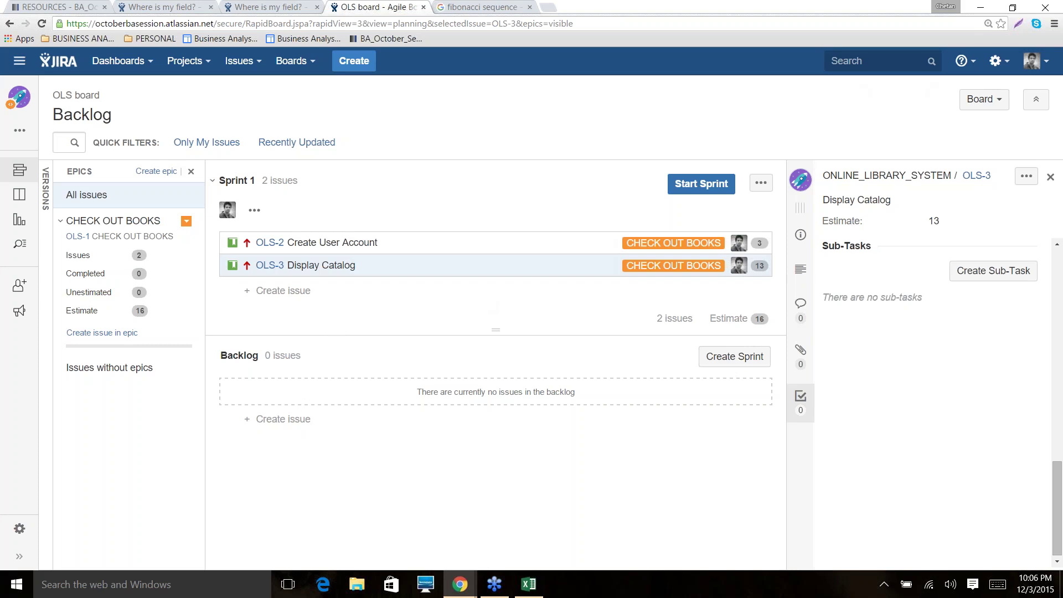
- Move both stories from Sprint 1 back to the backlog and return them to the sprint, with Create User Account first
drag(343, 269, 339, 399)
drag(344, 244, 335, 398)
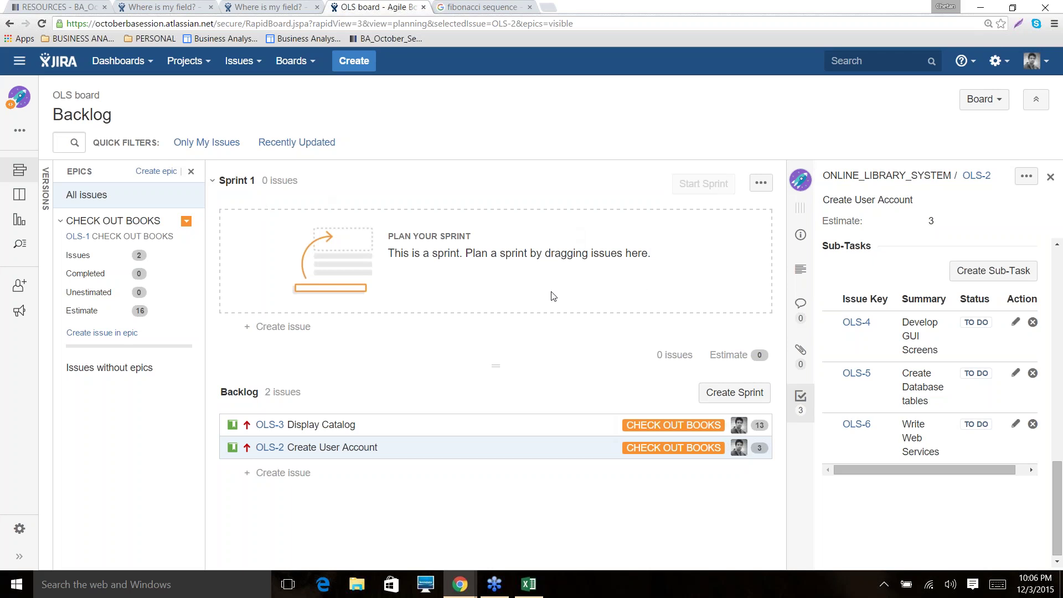
click(310, 424)
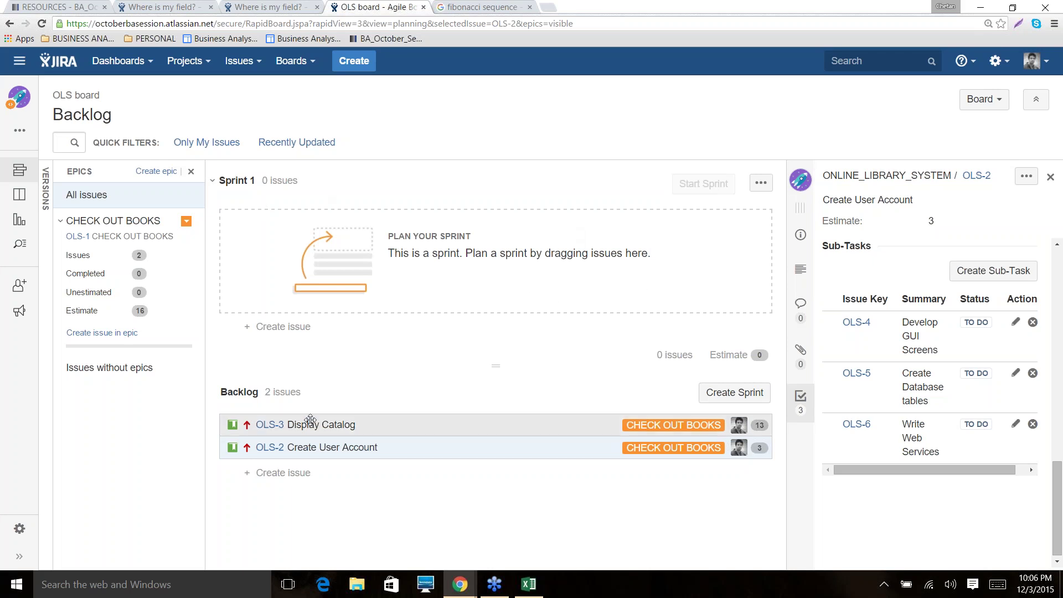
drag(314, 424, 324, 238)
drag(314, 367, 321, 224)
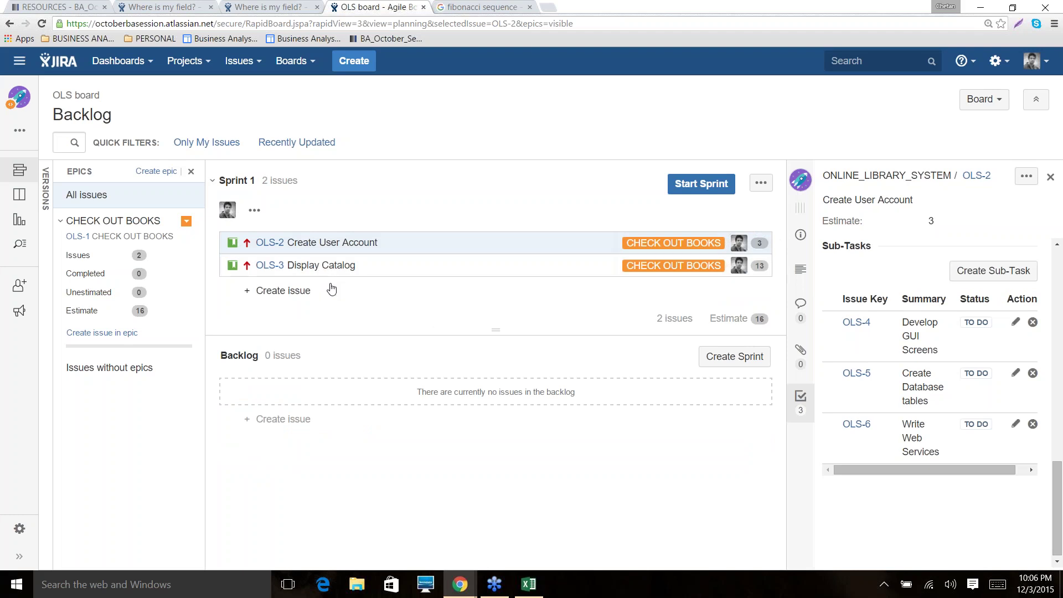
- Begin starting Sprint 1, setting its start date to 7/Dec/15 and its end date to 18/Dec/15
click(686, 188)
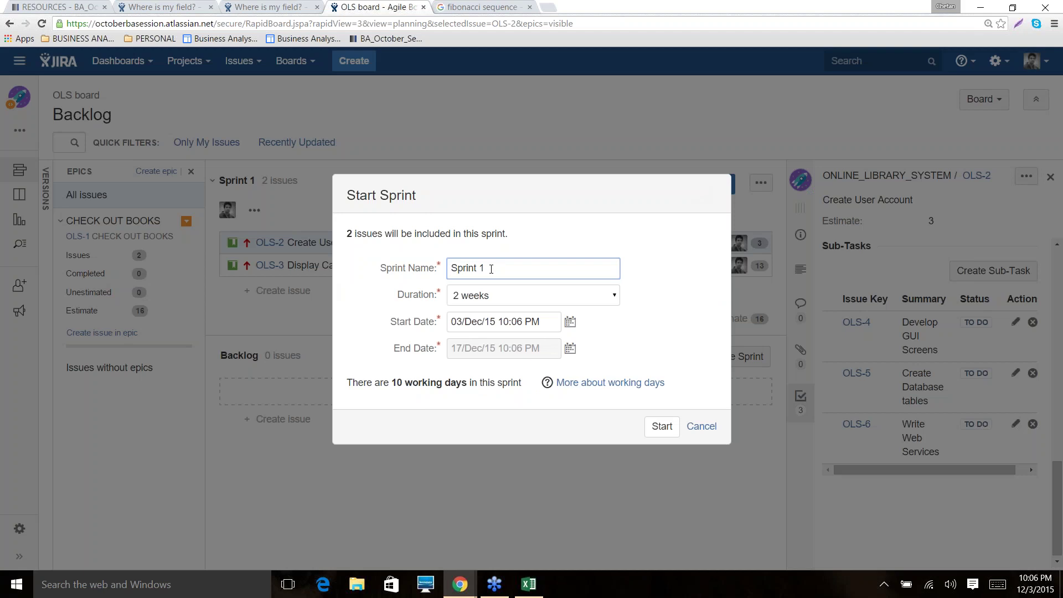
click(571, 324)
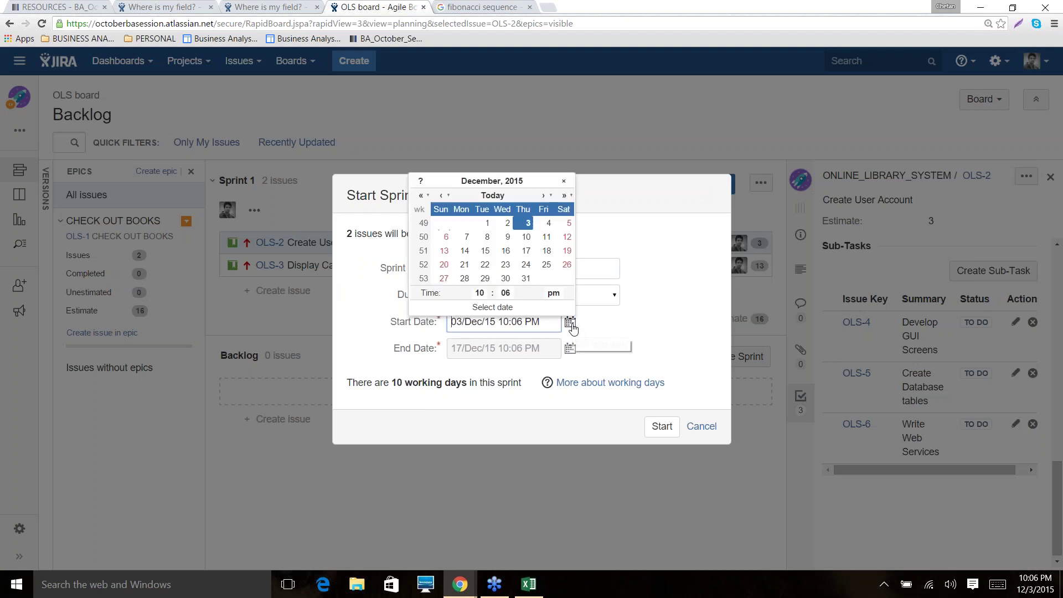
click(467, 238)
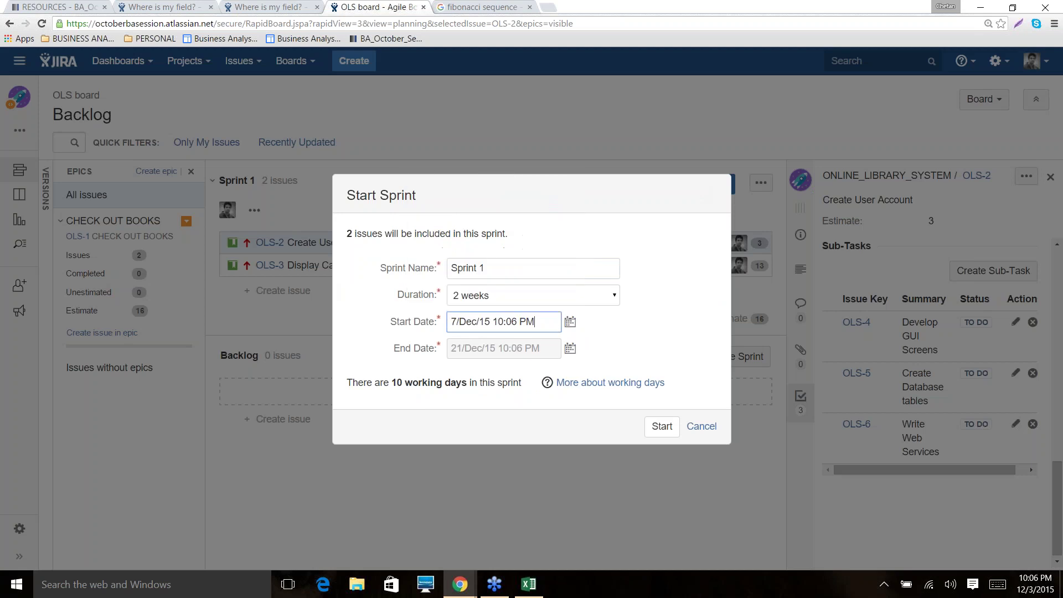
click(571, 323)
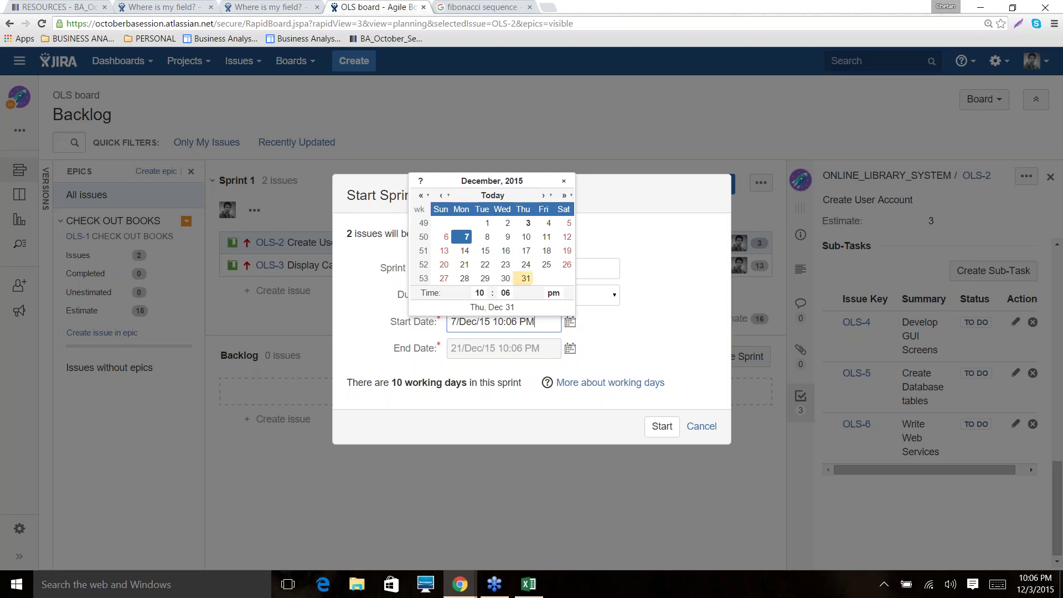
click(467, 238)
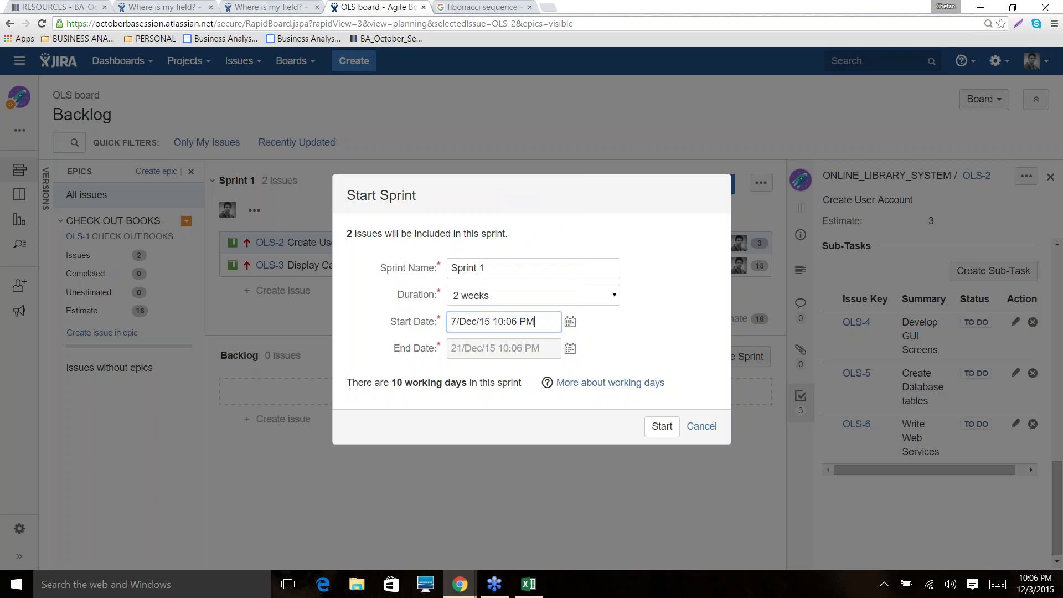
click(570, 348)
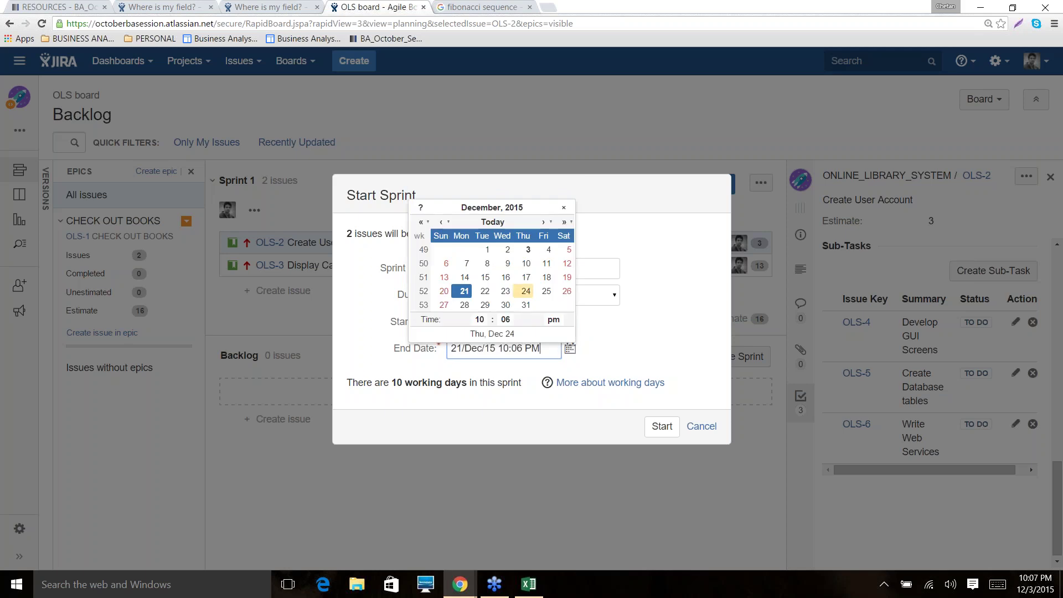
click(547, 278)
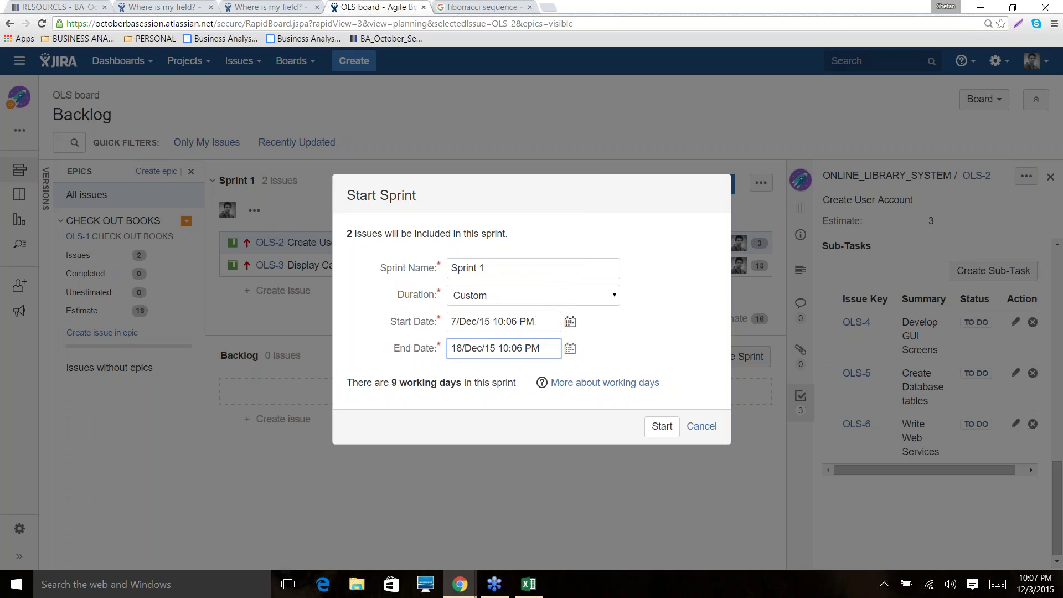
- Set the start time of Sprint 1 to 09:30 AM on 7/Dec/15
click(569, 321)
click(555, 294)
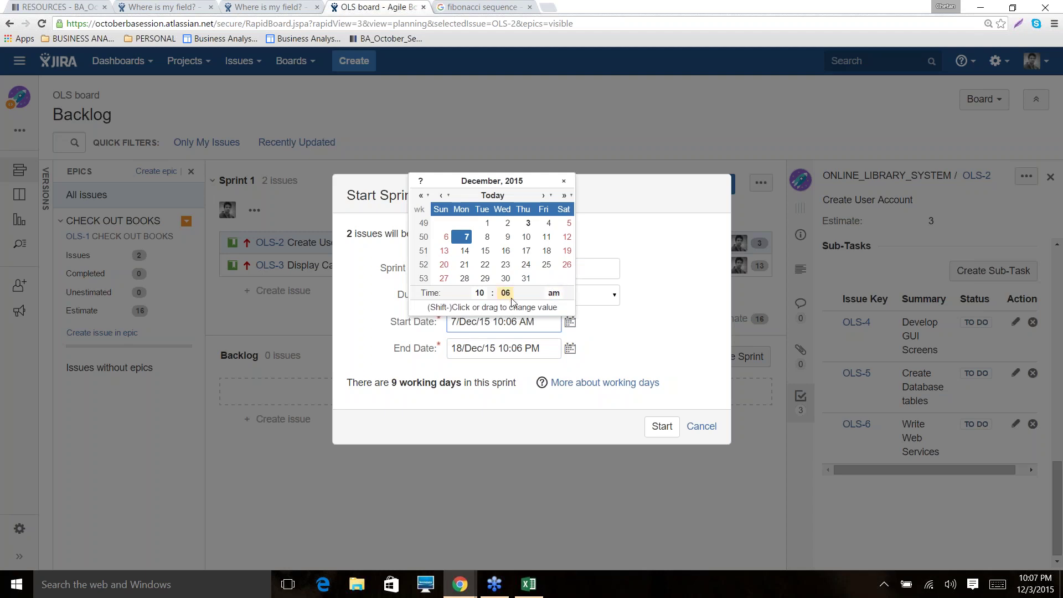
click(479, 294)
click(478, 295)
drag(486, 295, 482, 297)
click(482, 296)
drag(483, 295, 482, 295)
click(483, 295)
click(507, 294)
click(508, 296)
click(509, 296)
click(508, 296)
click(509, 296)
click(509, 296)
click(508, 296)
click(508, 296)
click(509, 296)
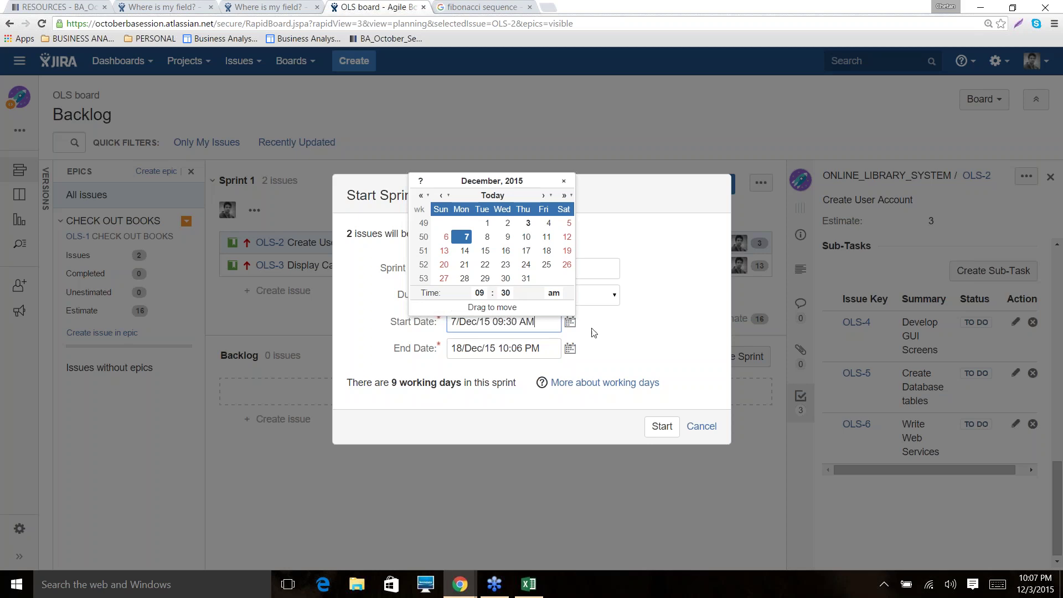
click(625, 337)
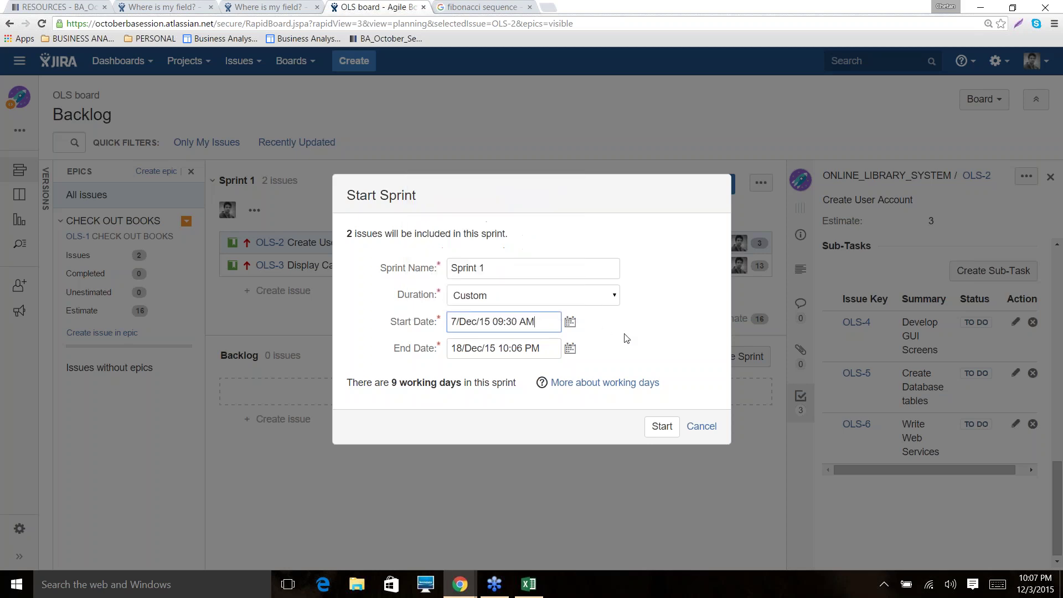
- Keep 18/Dec/15 as the sprint's end date and set its end time to 06:06 PM
click(570, 348)
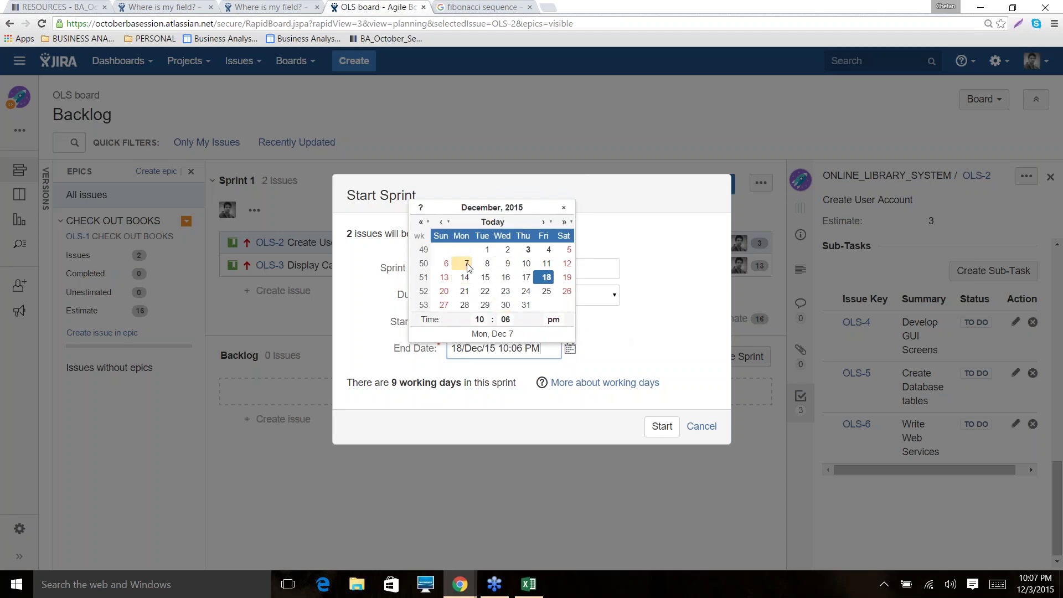
click(546, 279)
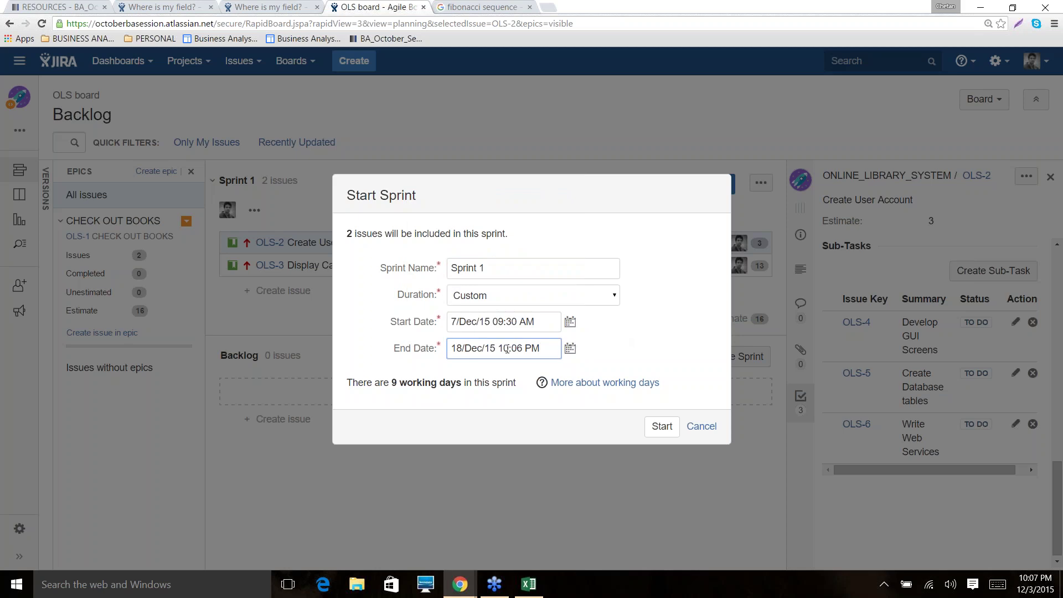
click(570, 351)
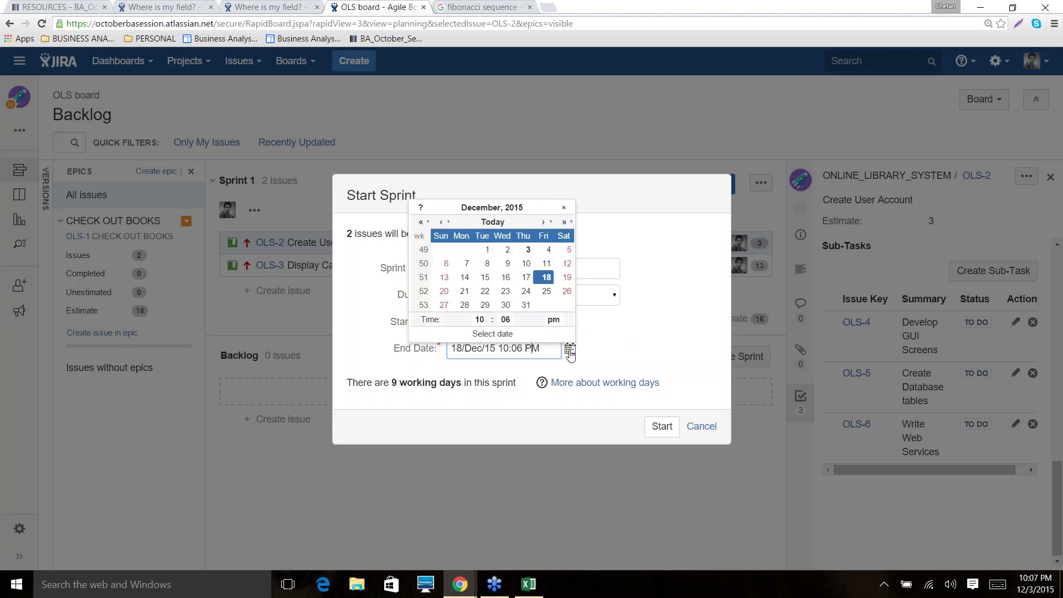
click(481, 321)
shift+click(480, 320)
shift+click(479, 320)
shift+click(479, 320)
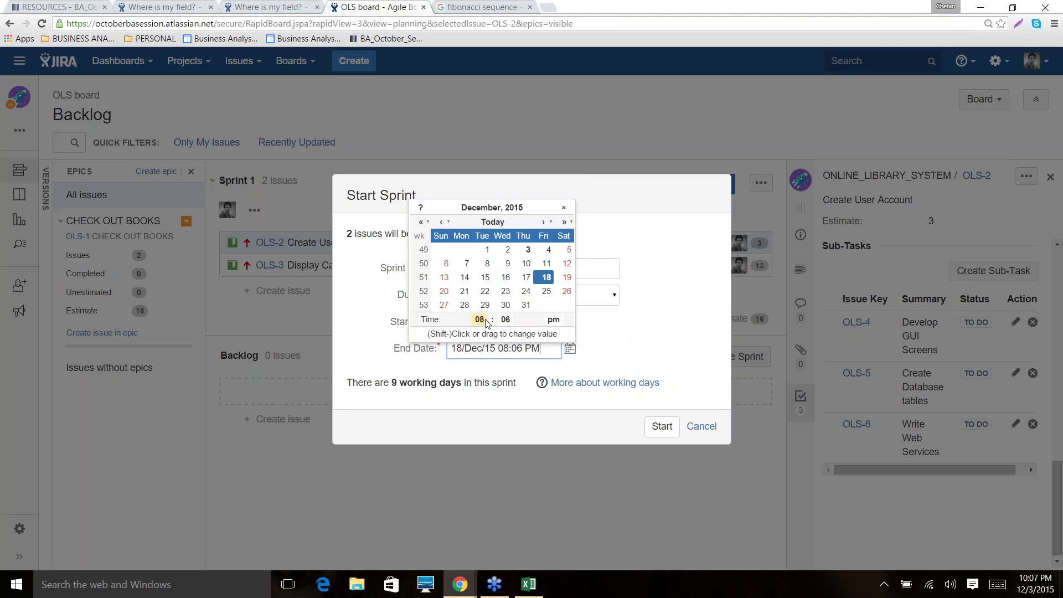
shift+click(480, 320)
shift+click(479, 320)
shift+click(479, 320)
shift+click(479, 319)
shift+click(479, 319)
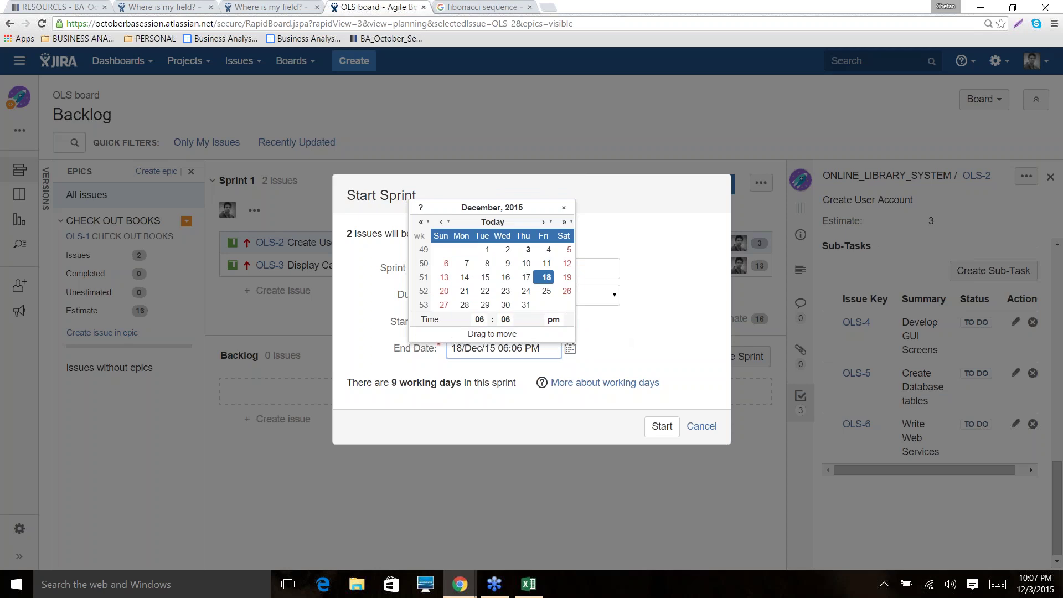
click(631, 341)
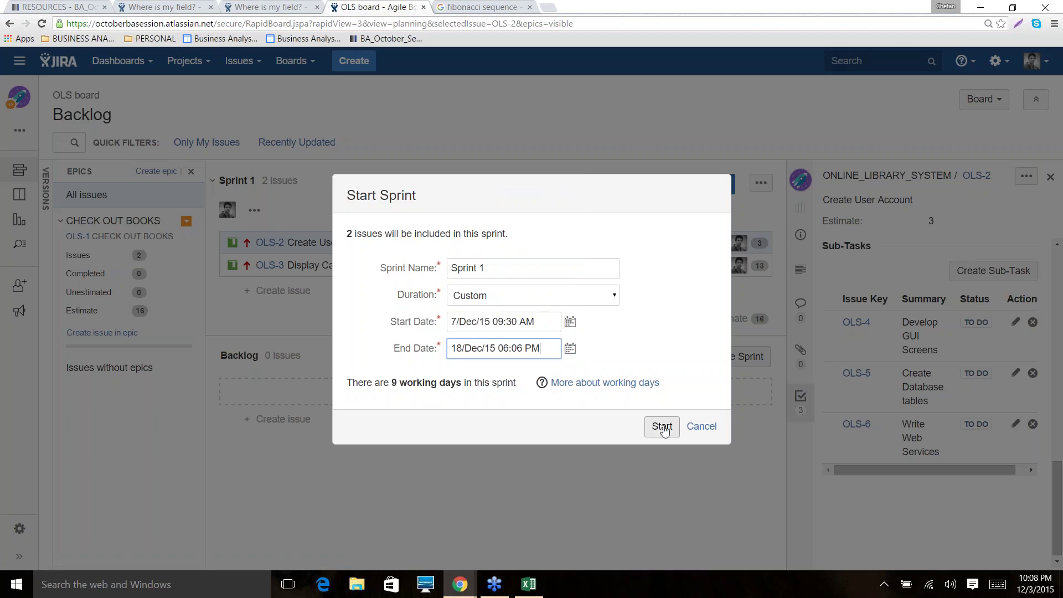
- Try 11/Dec/15, 18/Dec/15, 25/Dec/15 and 1/Jan/16 as alternative end dates for the sprint
click(569, 348)
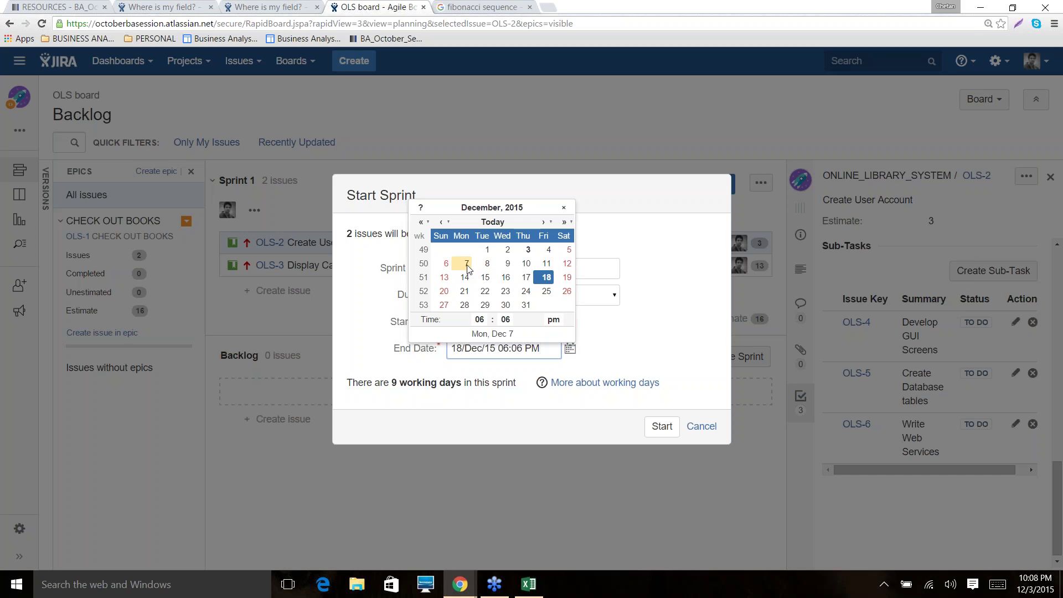
click(547, 264)
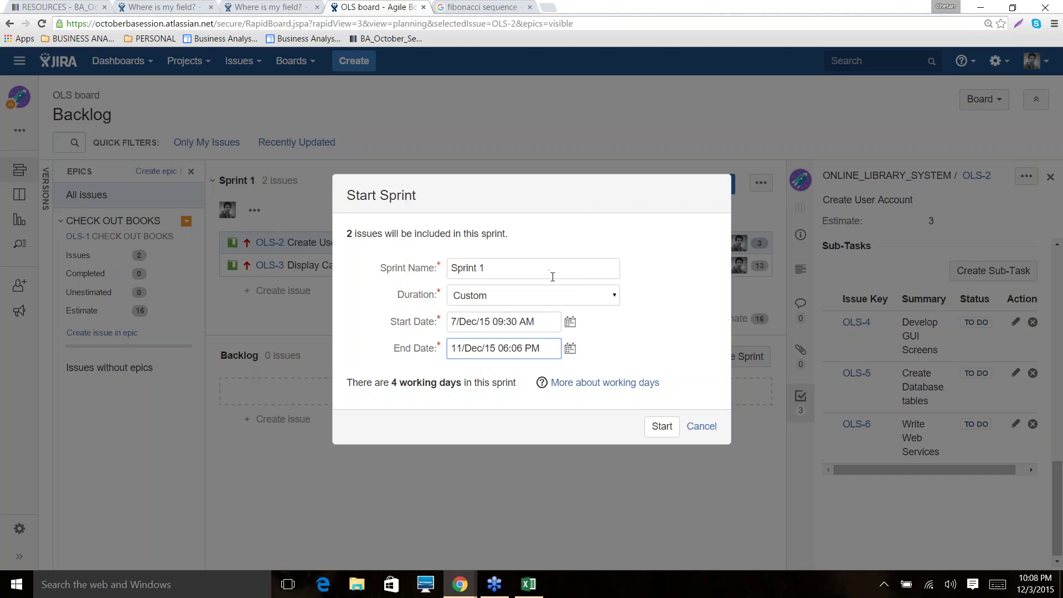
click(570, 348)
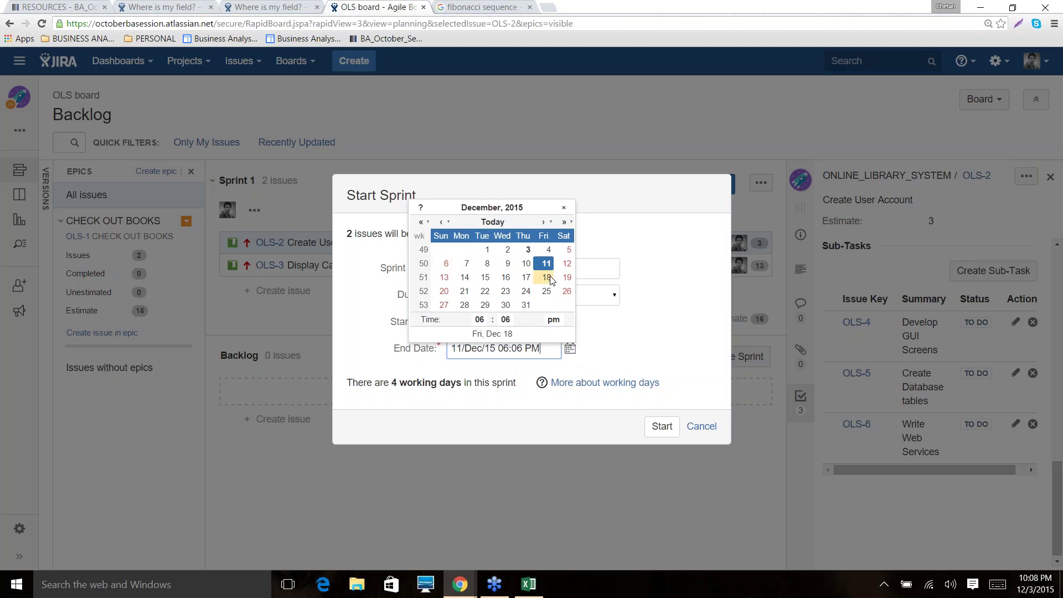
key(Escape)
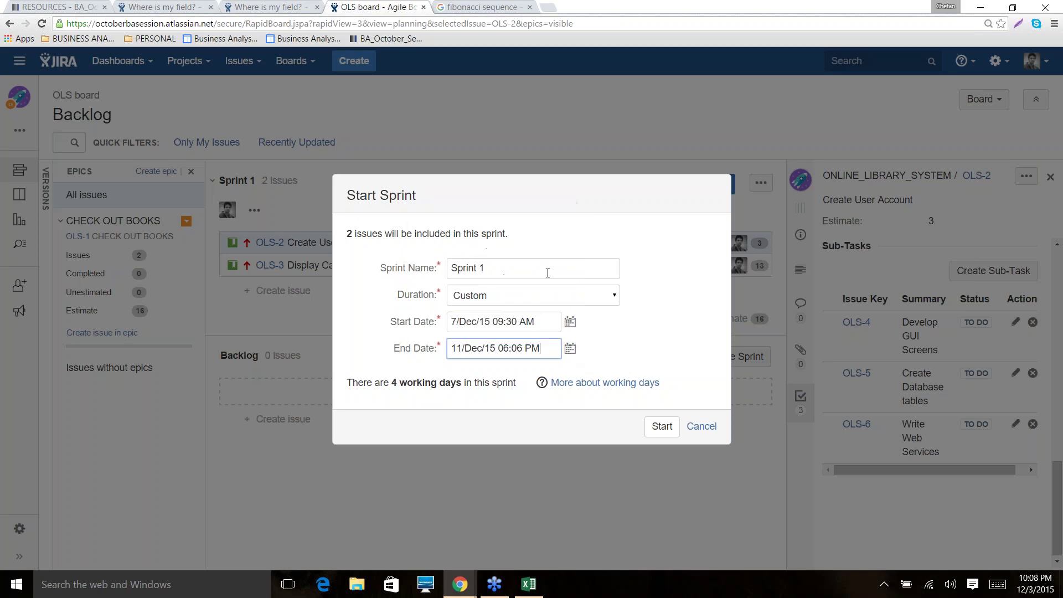
click(570, 347)
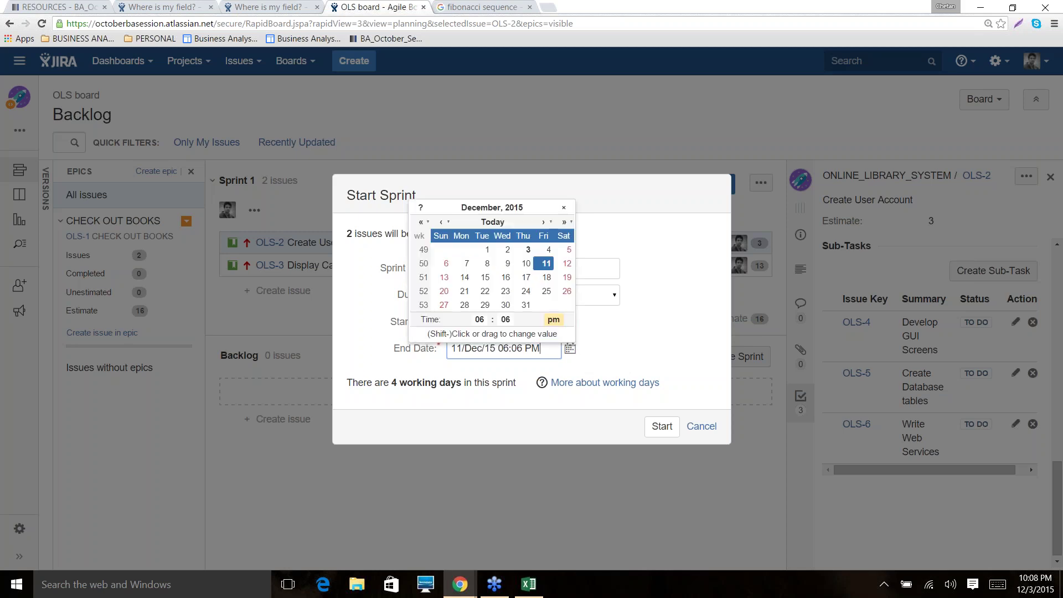
click(546, 281)
click(570, 348)
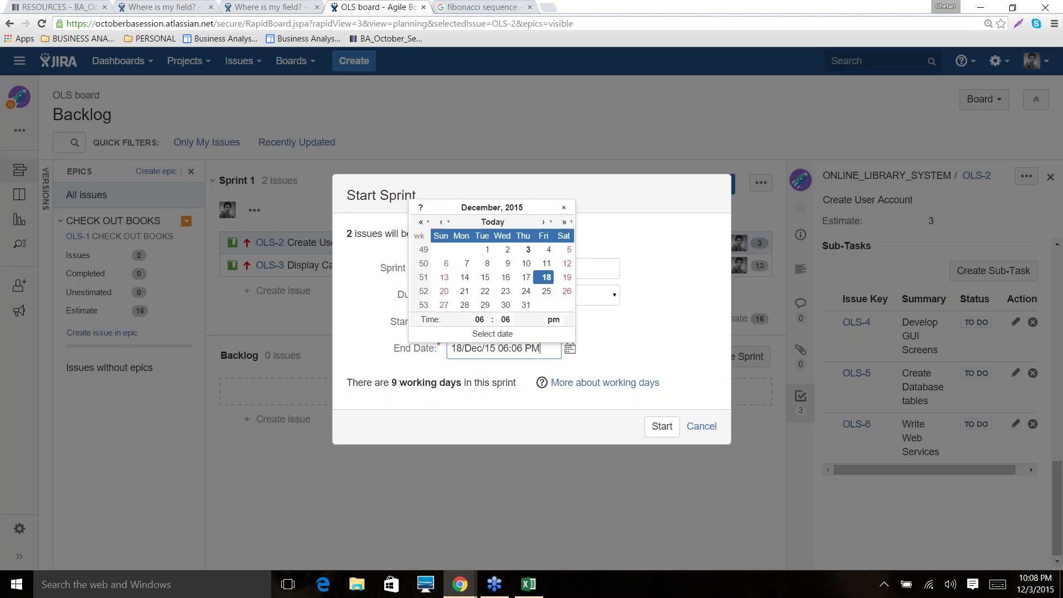
click(549, 298)
click(571, 350)
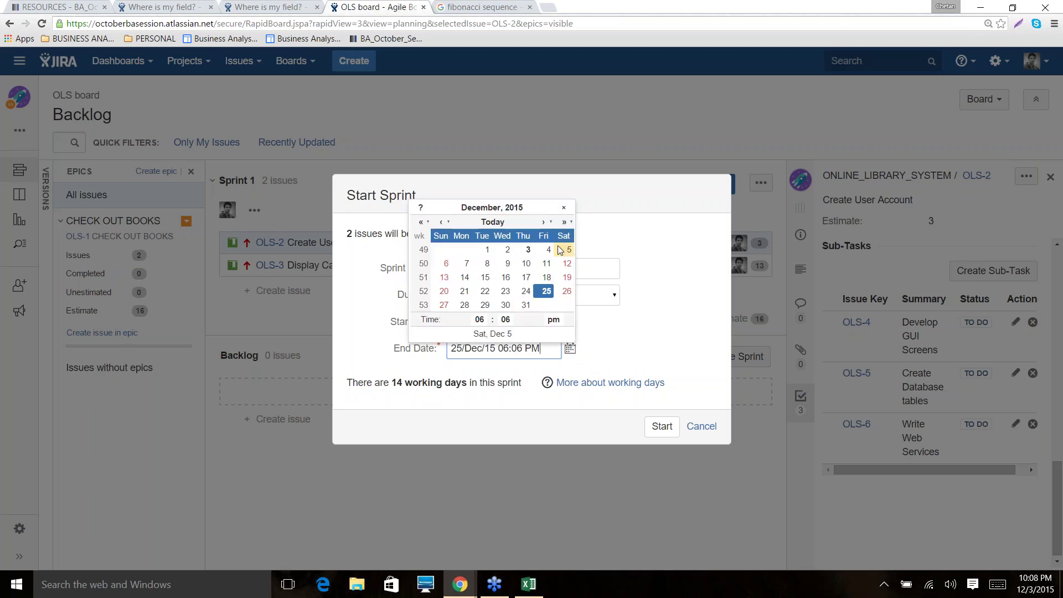
click(543, 222)
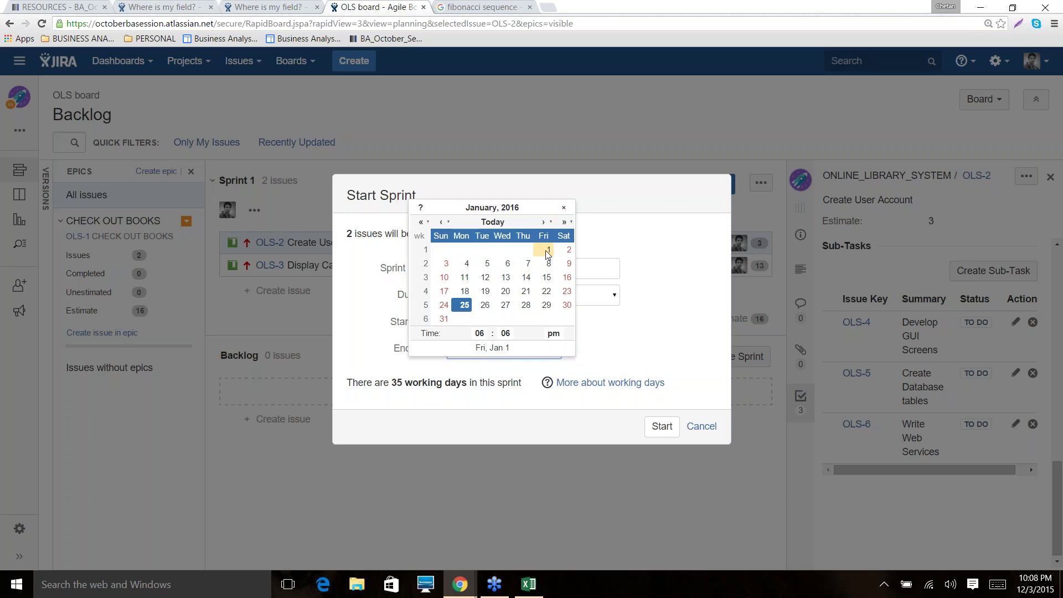
click(546, 250)
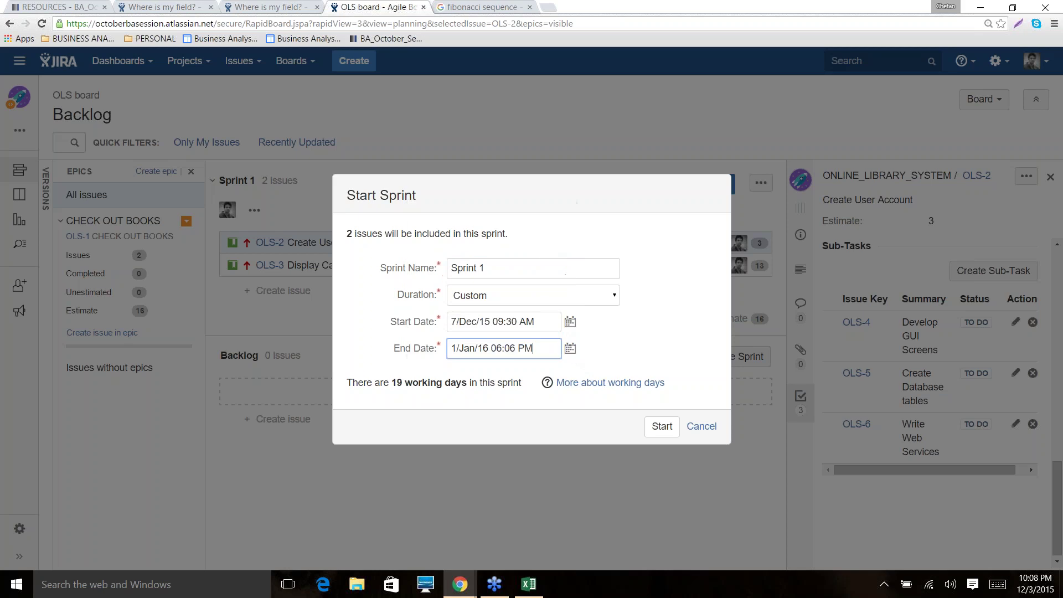
- Set the sprint's end date to 18/Dec/15, start Sprint 1 and dismiss the notification
click(570, 349)
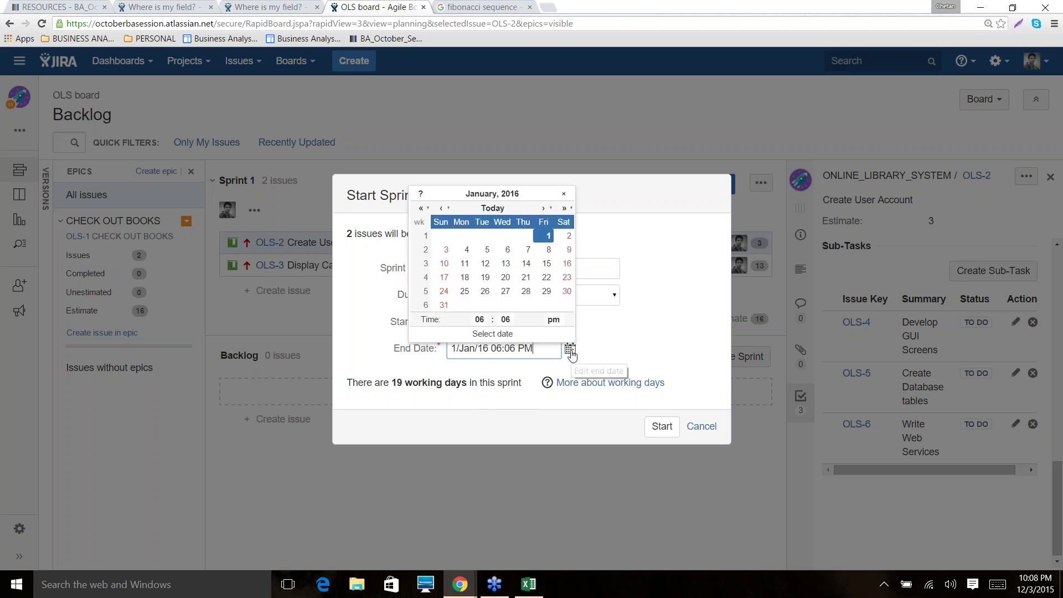
click(441, 208)
click(548, 264)
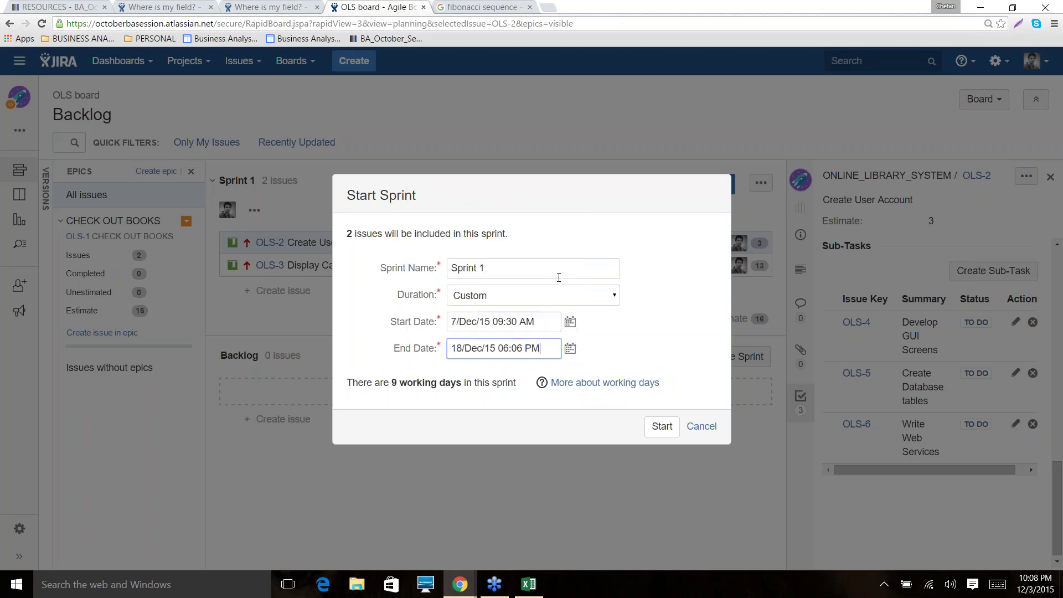
click(666, 432)
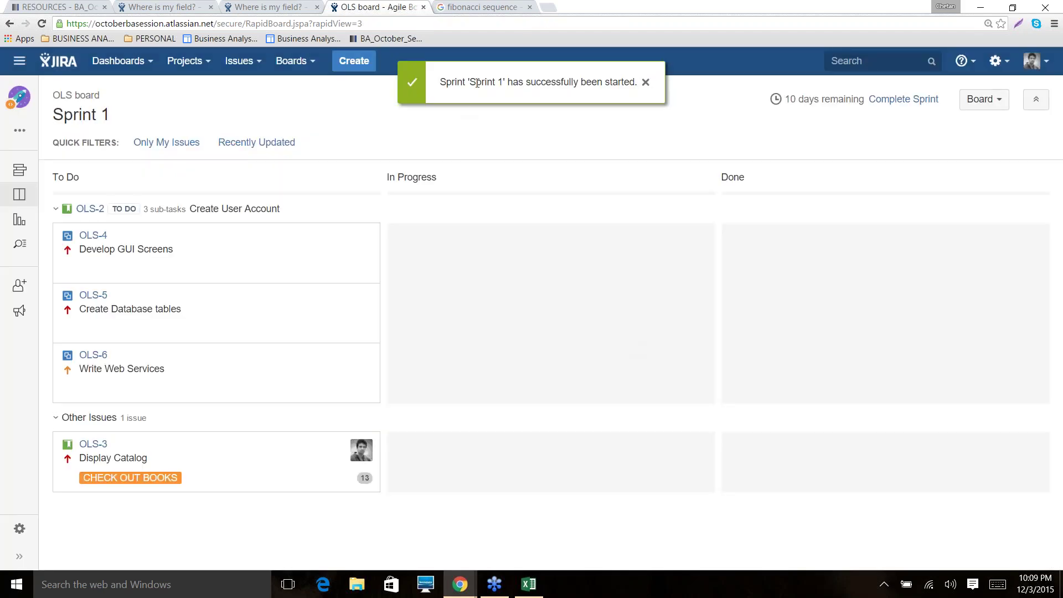
click(645, 83)
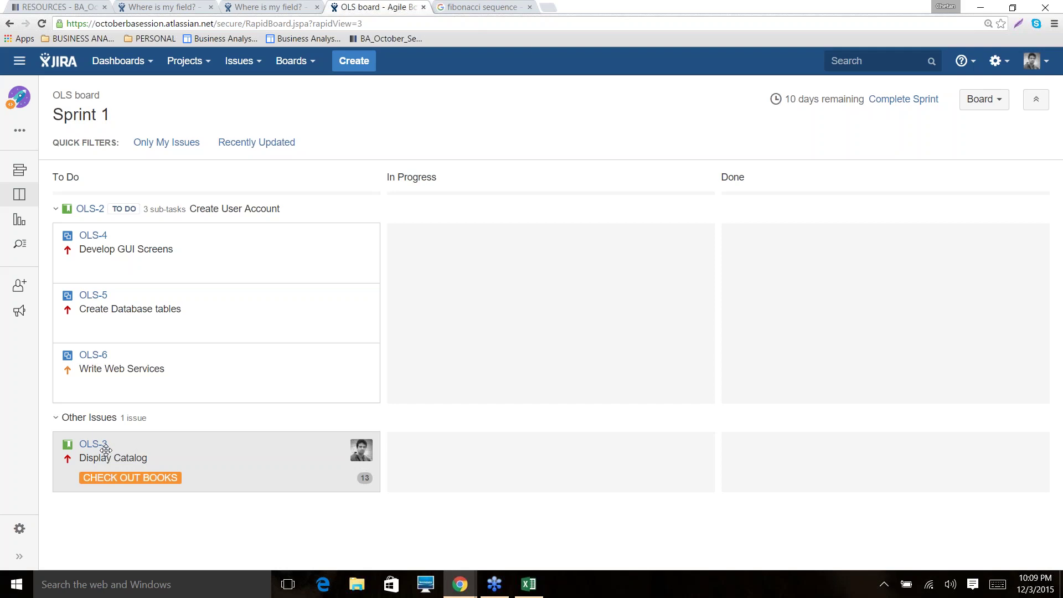
click(89, 247)
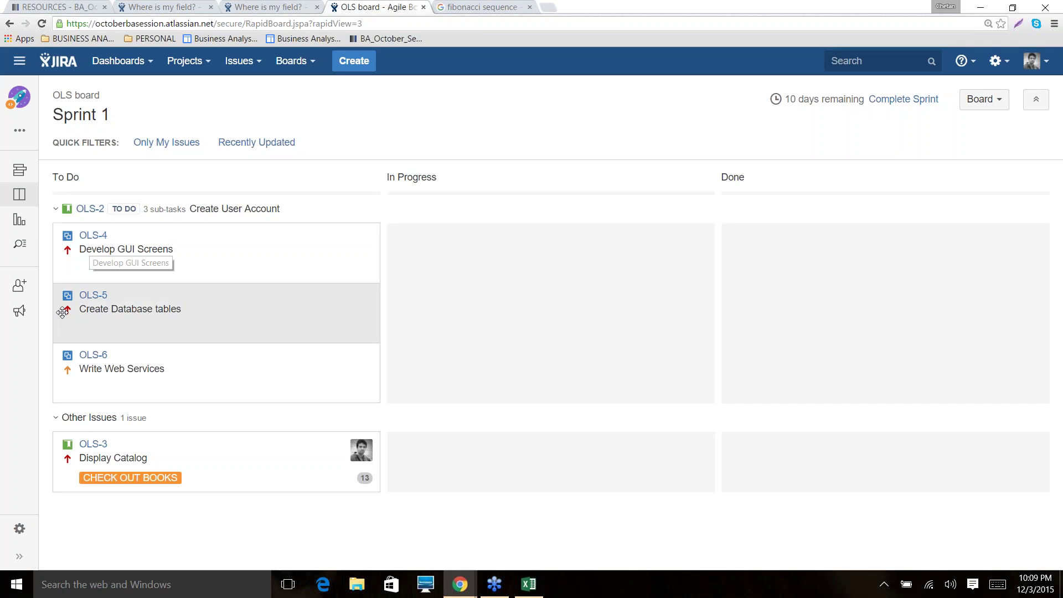
click(20, 294)
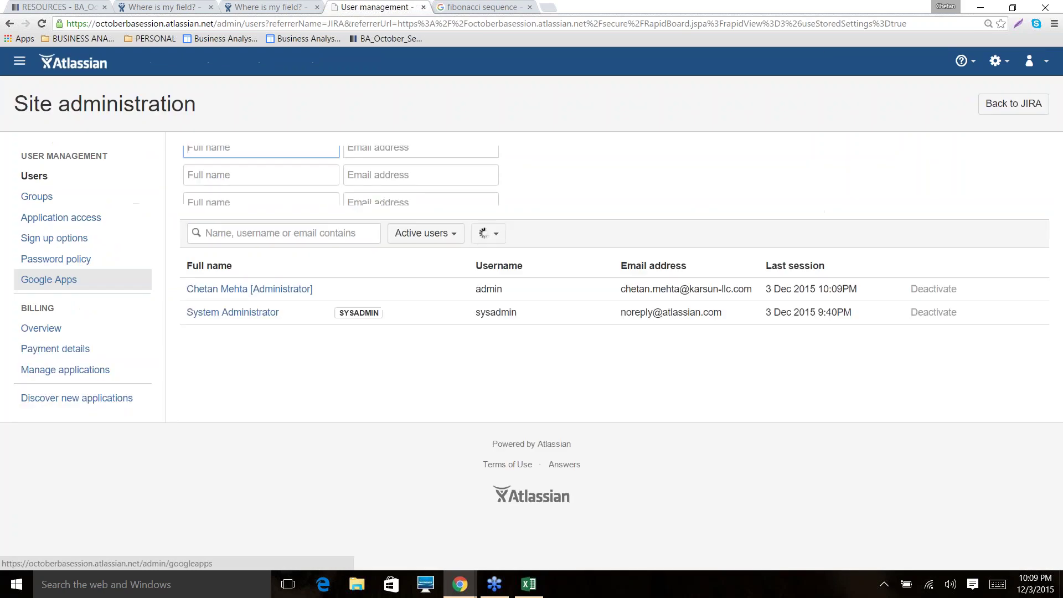
click(1034, 110)
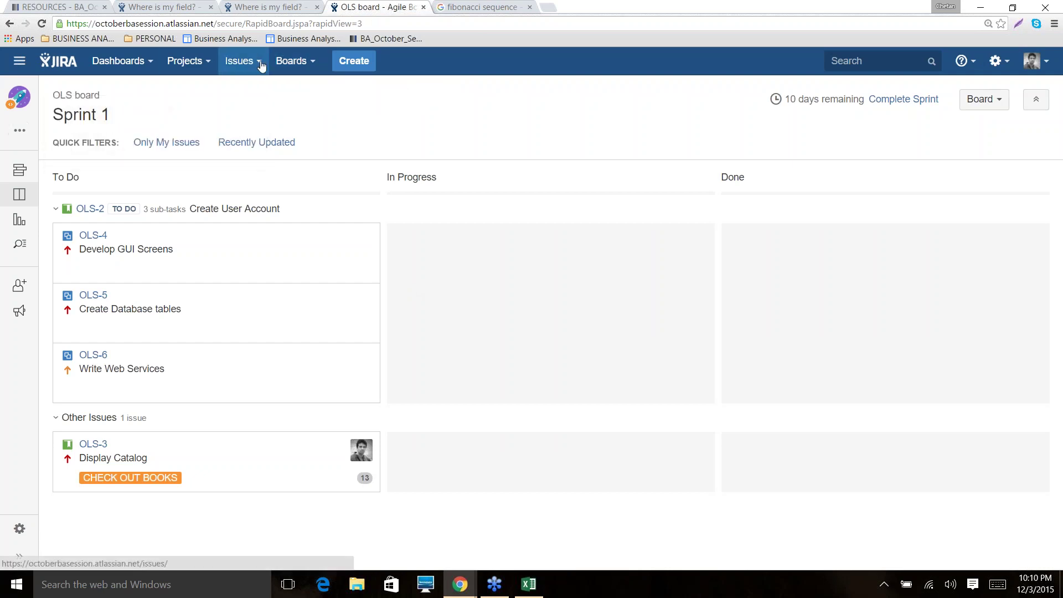
- Open the OLS board and show its backlog with the active Sprint 1
click(241, 61)
mouse_move(313, 64)
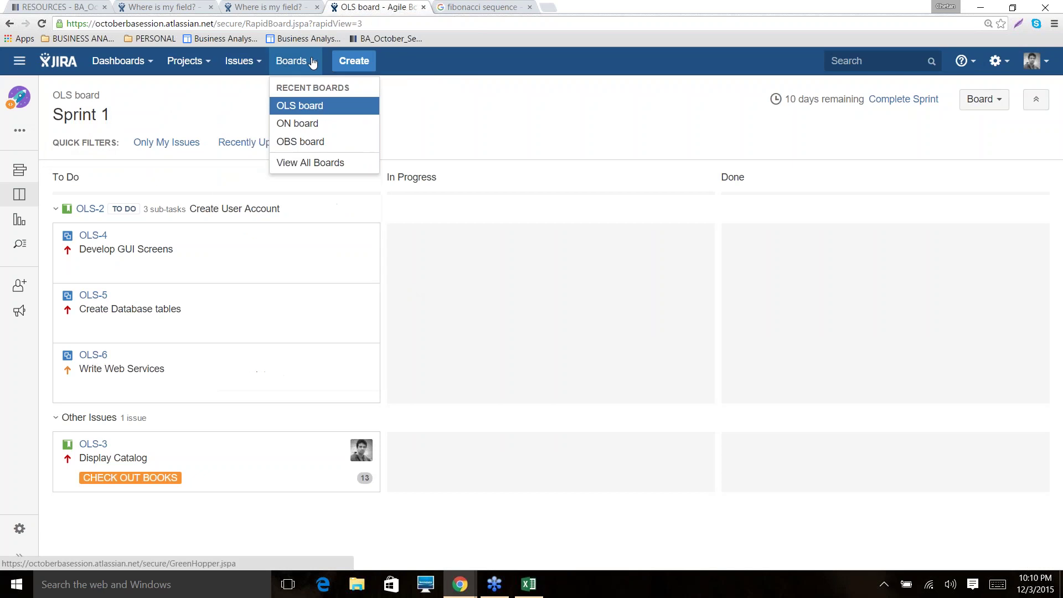
click(302, 109)
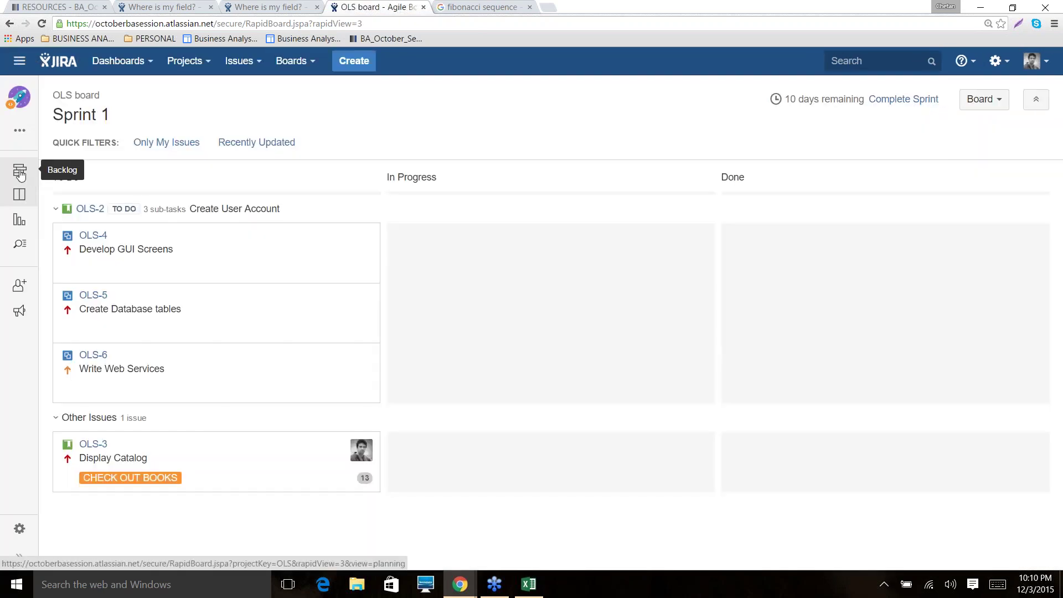
click(19, 172)
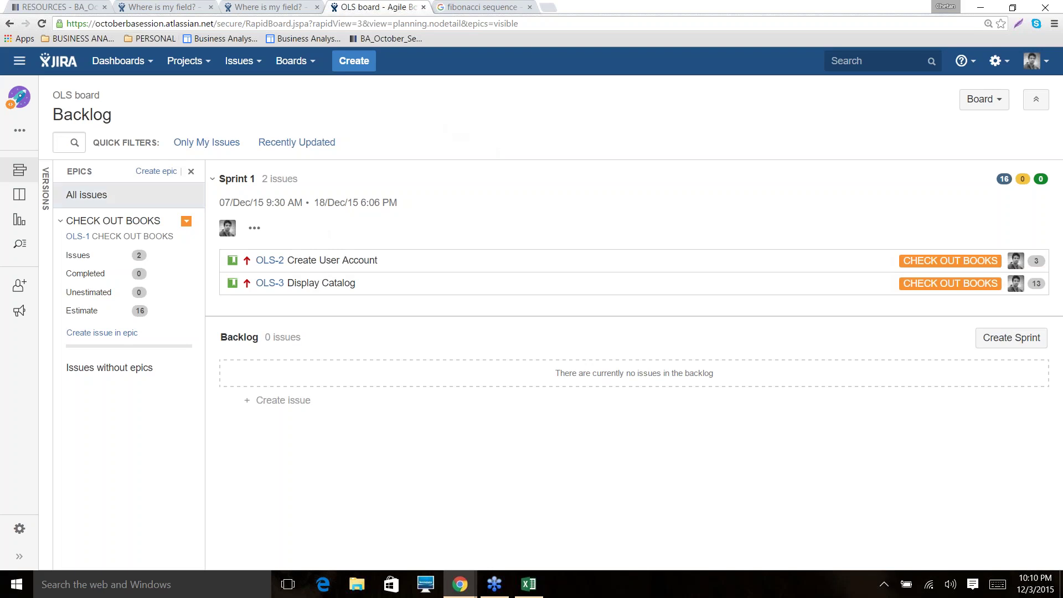
- On the active Sprint 1 board, move sub-tasks OLS-4, OLS-5 and OLS-6 and story OLS-3 from To Do to In Progress
click(19, 194)
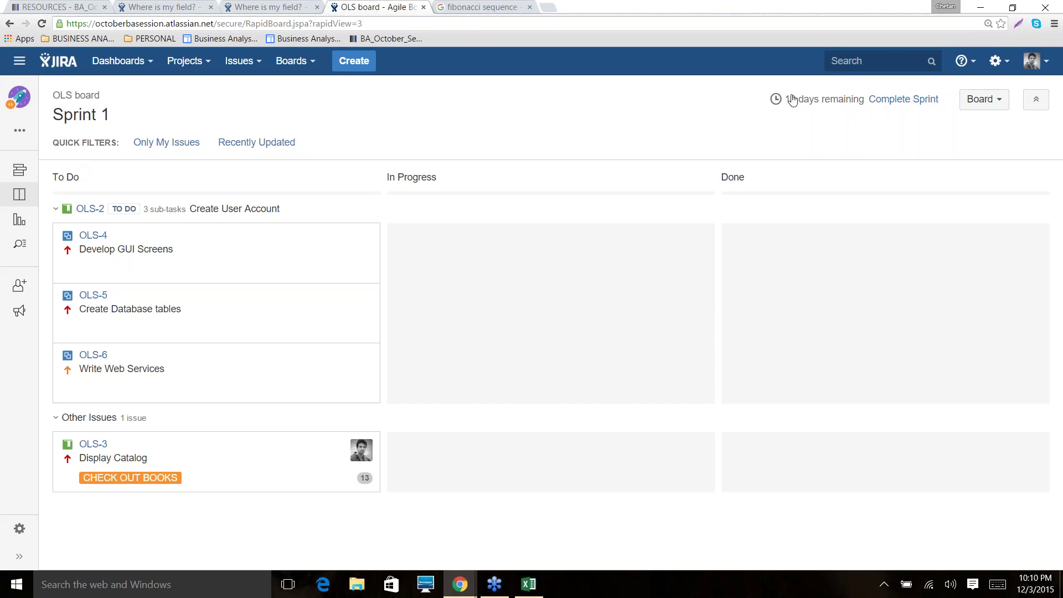
mouse_move(791, 105)
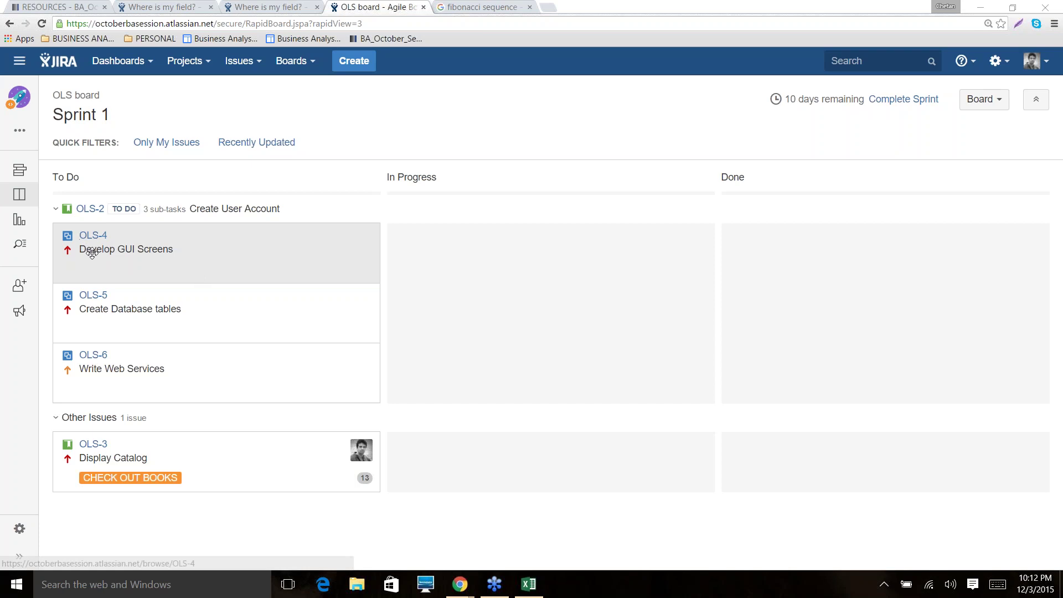
drag(89, 252, 428, 257)
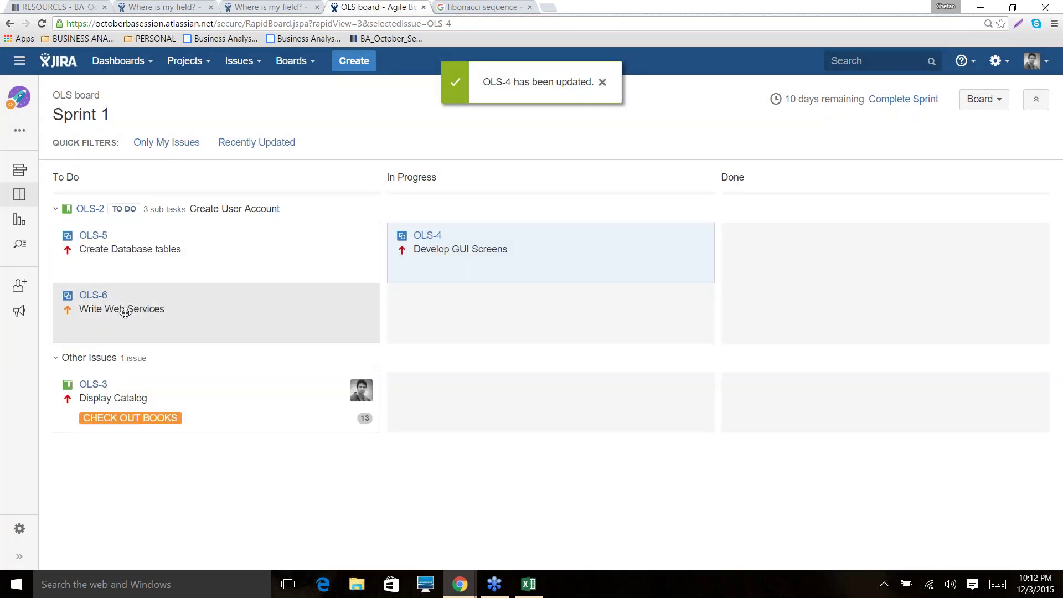
drag(124, 252, 450, 289)
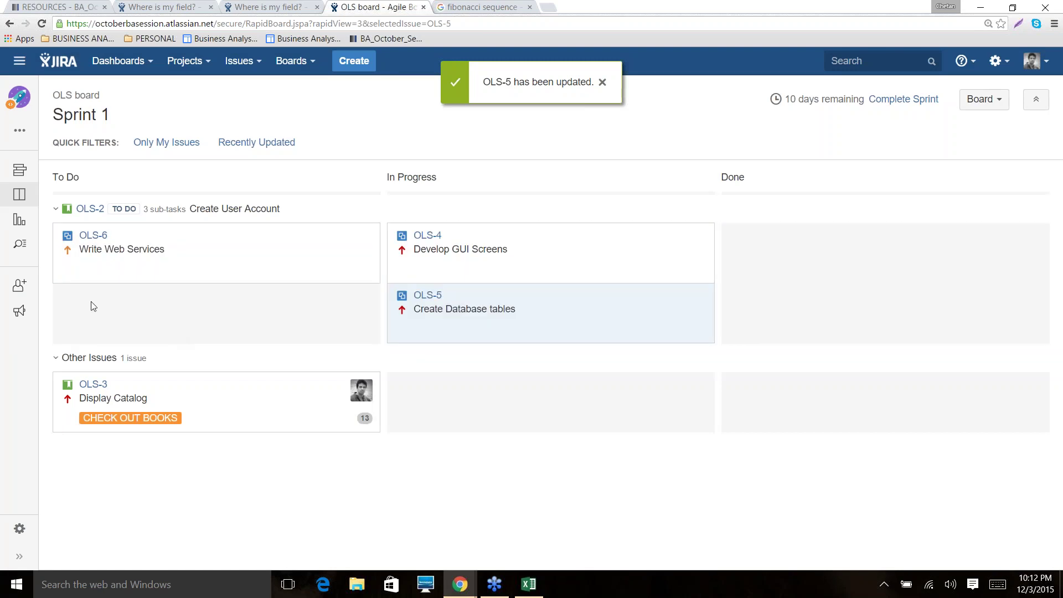
drag(99, 260, 439, 372)
drag(135, 254, 469, 290)
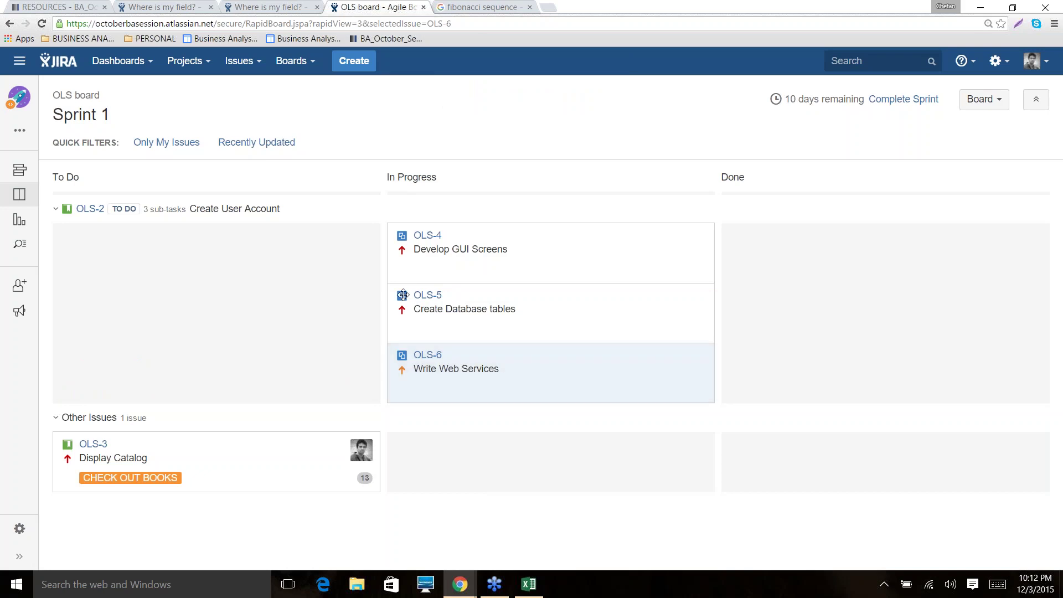
drag(166, 445, 536, 475)
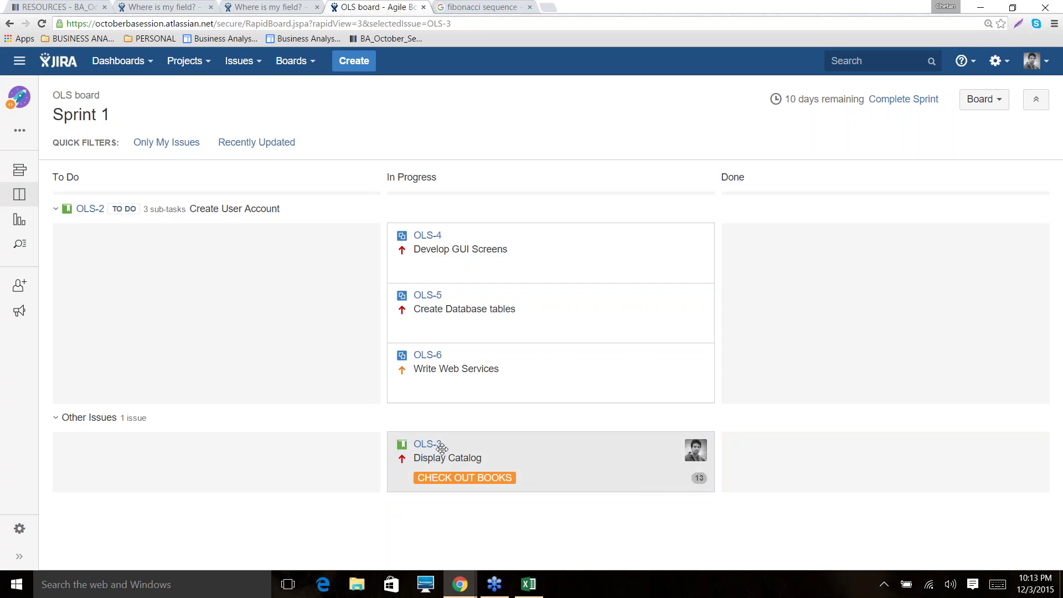
drag(435, 450, 576, 446)
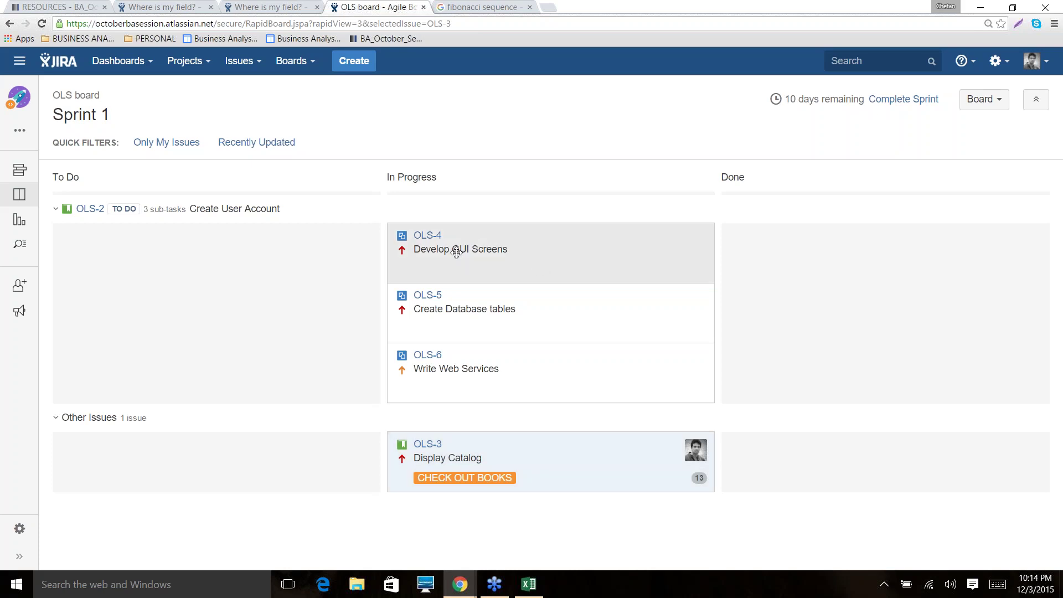
- Move OLS-4, OLS-5, OLS-6 and OLS-3 to Done, updating parent issue OLS-2 to match its sub-tasks
drag(456, 252, 792, 261)
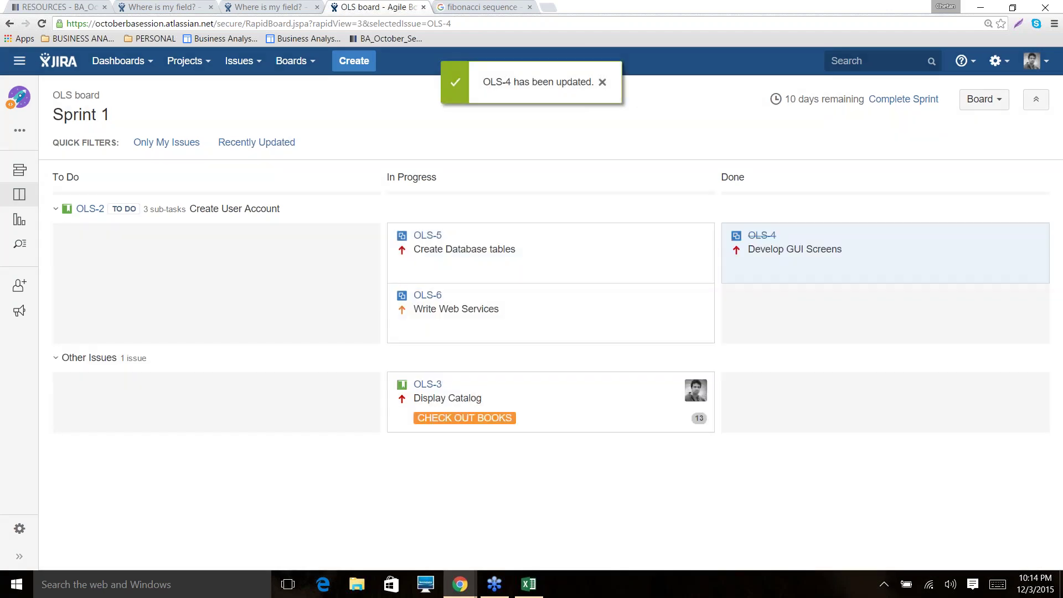
drag(458, 254, 795, 299)
drag(542, 286, 775, 310)
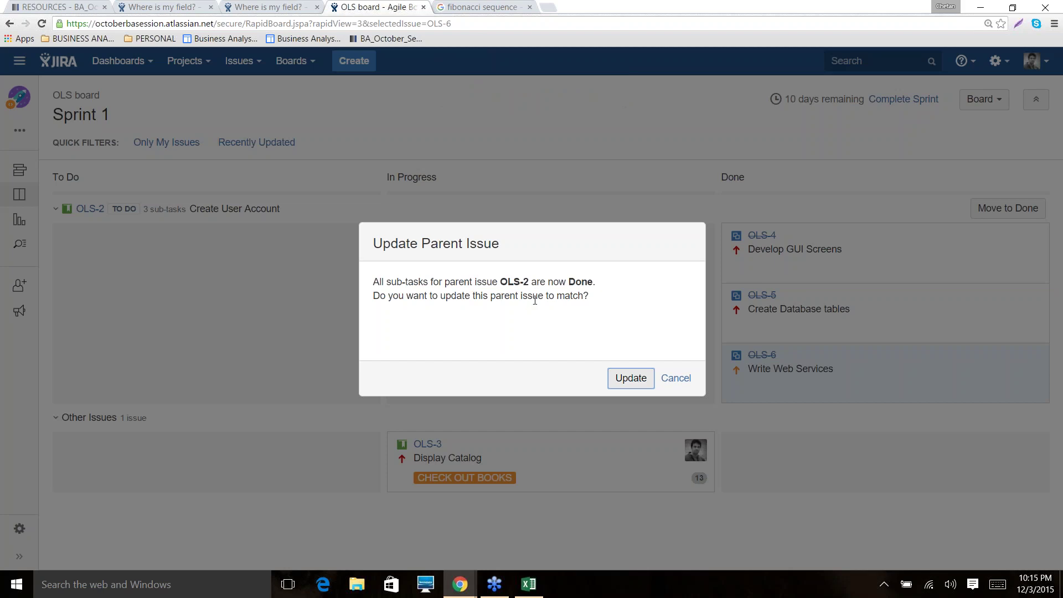
click(636, 379)
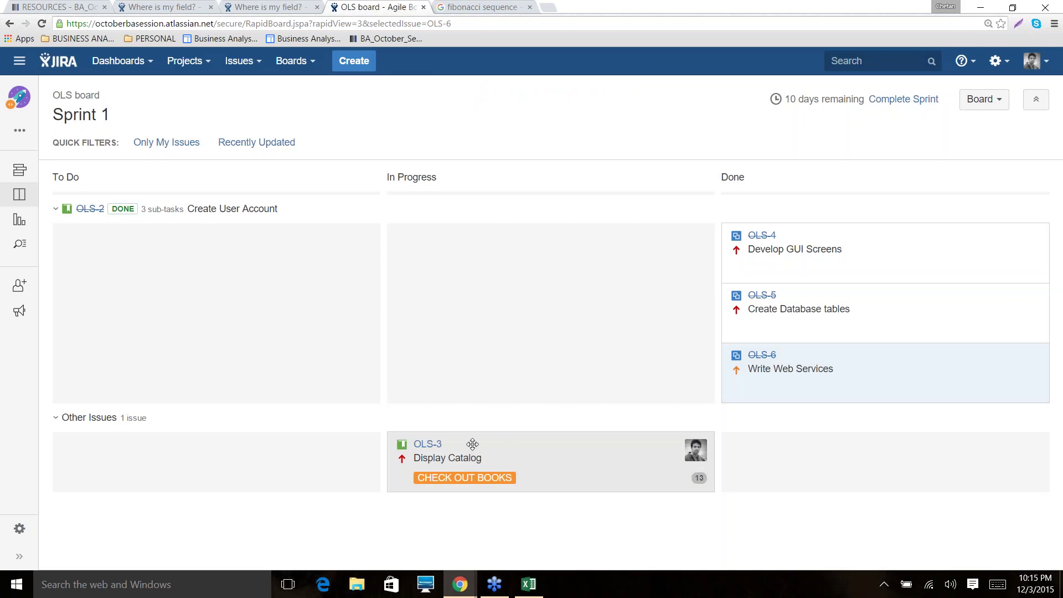
drag(473, 444, 802, 443)
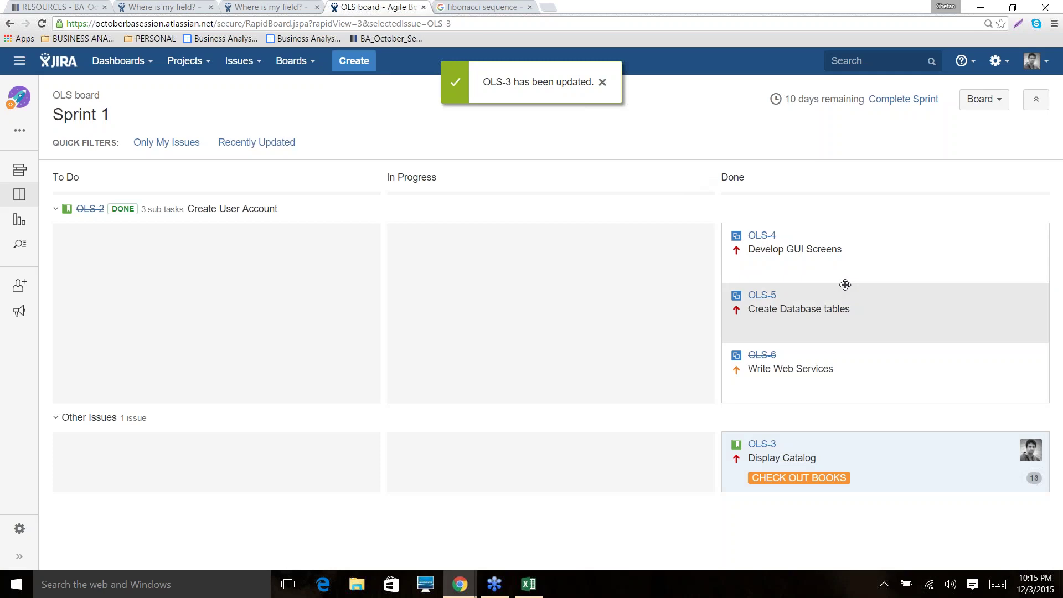
click(602, 82)
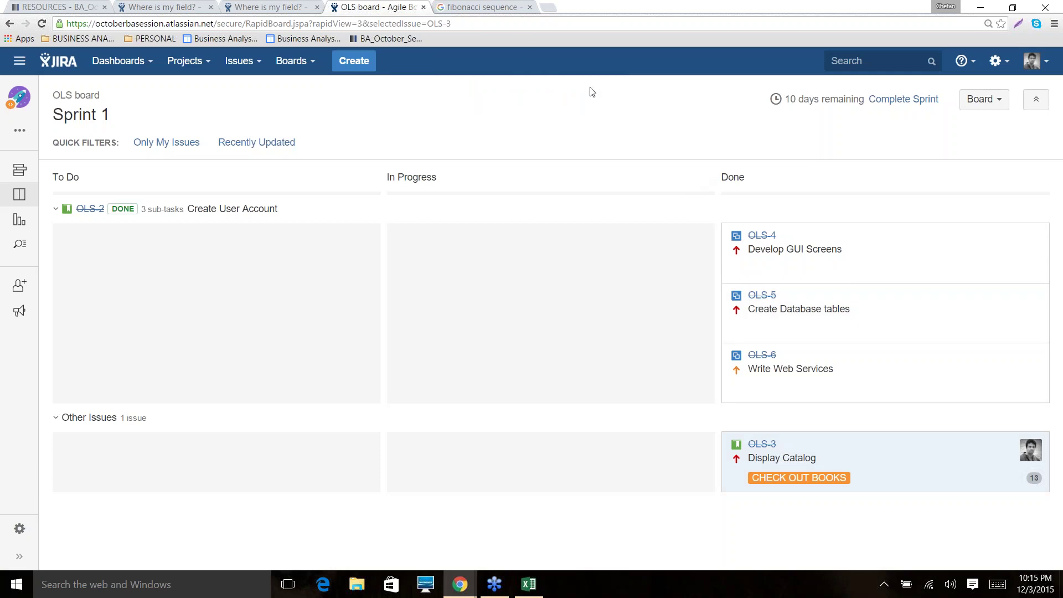
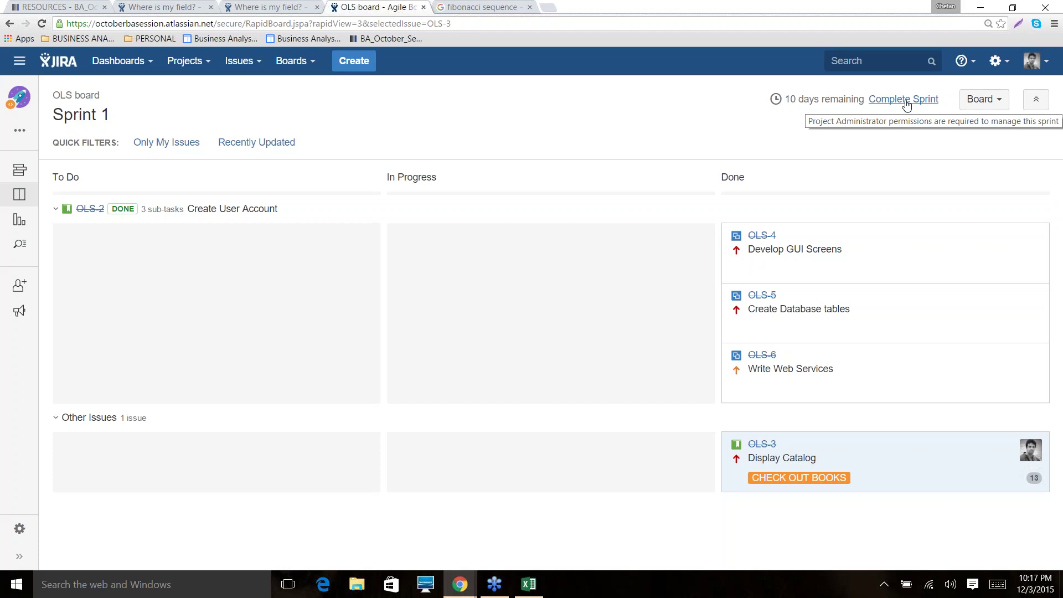
- Review the completion summary for Sprint 1 and cancel without completing the sprint
click(905, 102)
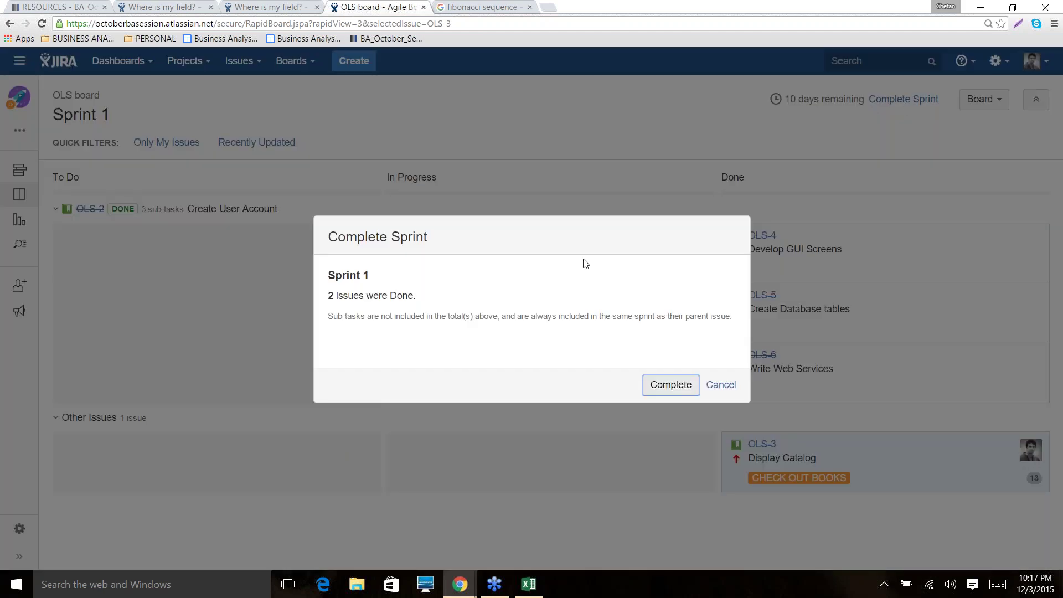
drag(327, 296, 421, 296)
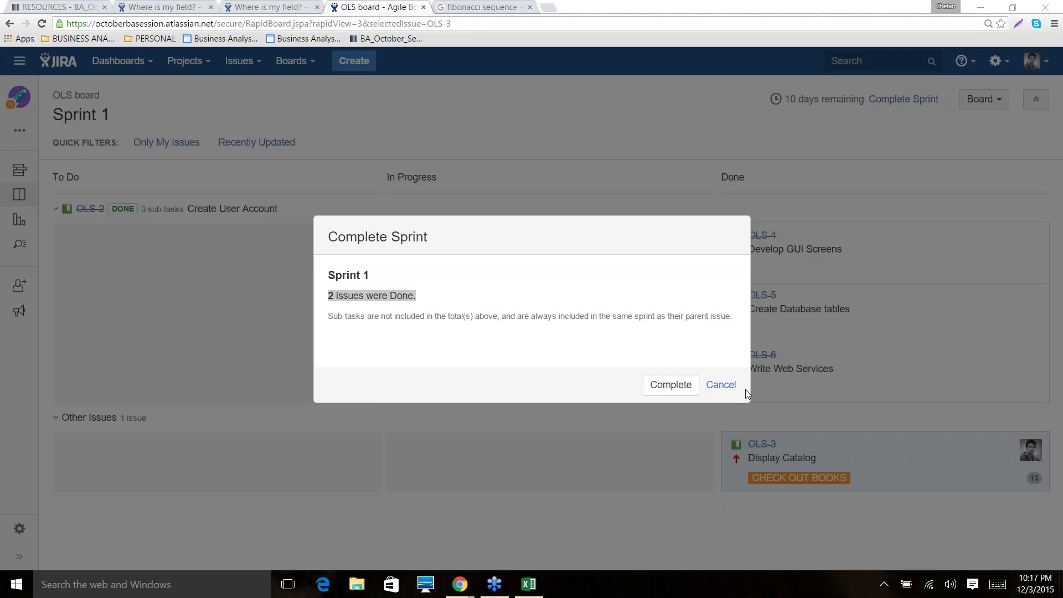
click(721, 385)
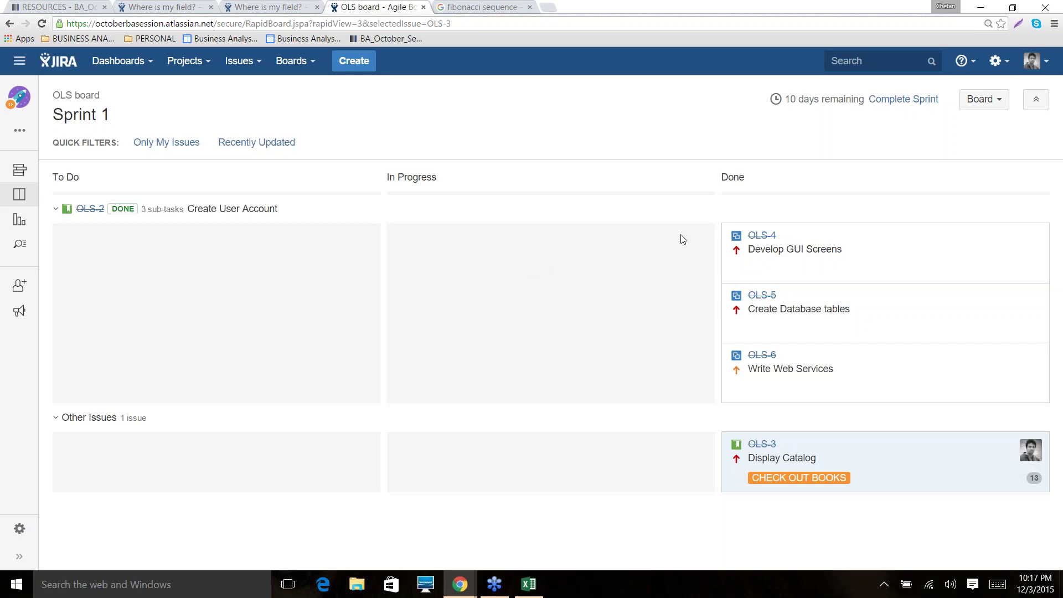
- Log 4h of work on the OLS-4 Develop GUI Screens sub-task, with the remaining estimate adjusted automatically
click(755, 242)
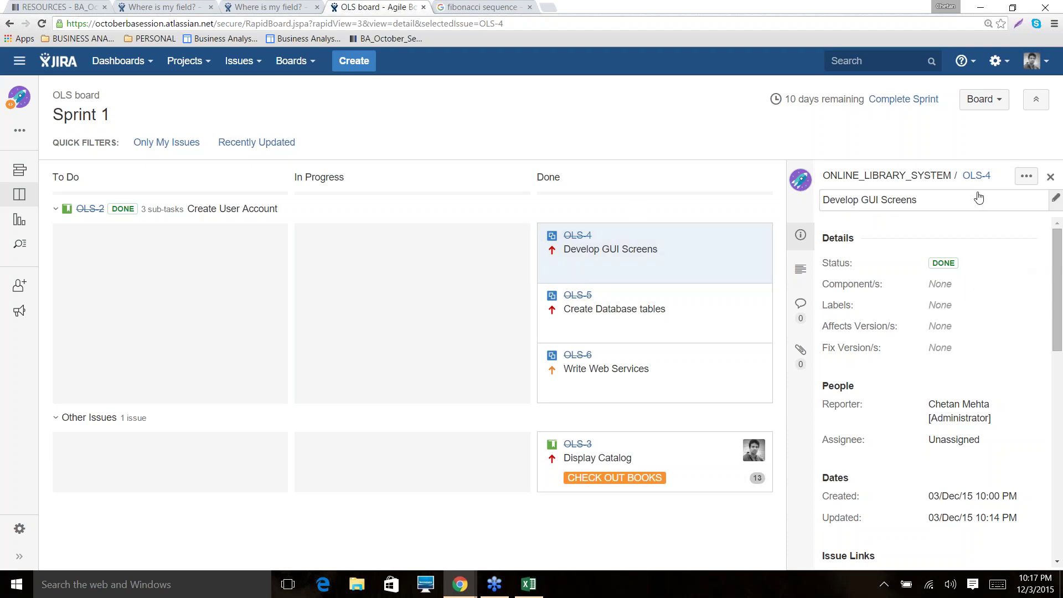
click(1026, 178)
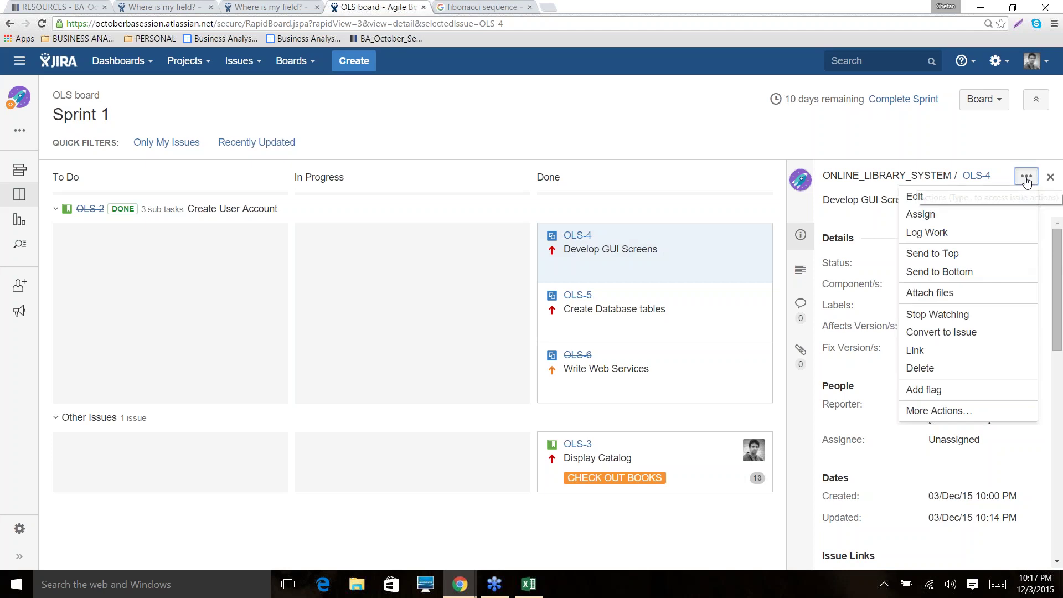
click(918, 233)
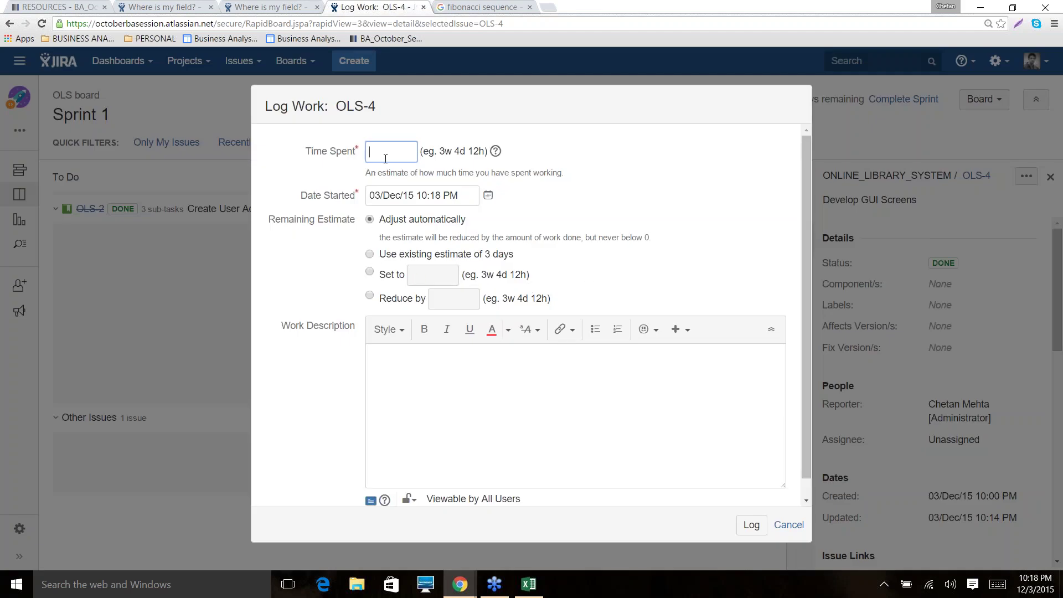
text(4h)
scroll(667, 232, down, 1)
click(751, 524)
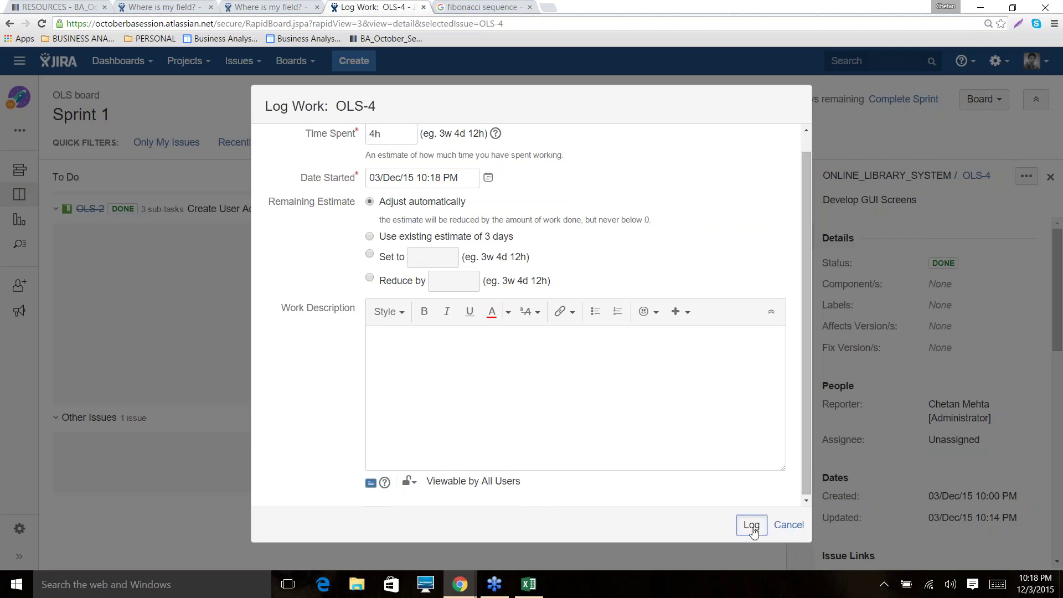
- Examine OLS-4's details and its original and remaining estimates in the edit form, and close the form without saving
scroll(920, 455, down, 10)
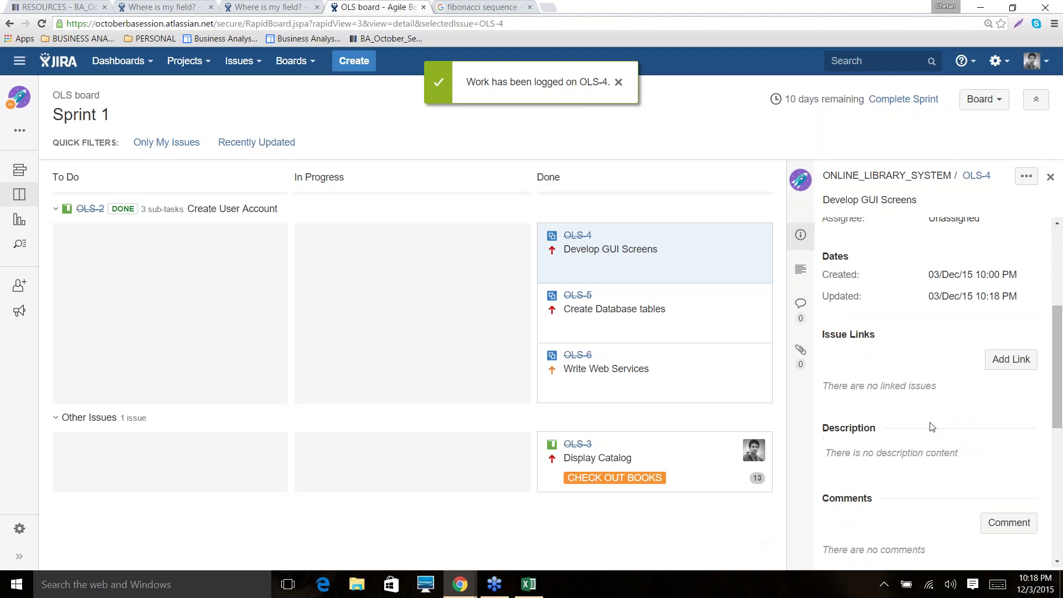
scroll(922, 398, up, 5)
scroll(922, 398, up, 5)
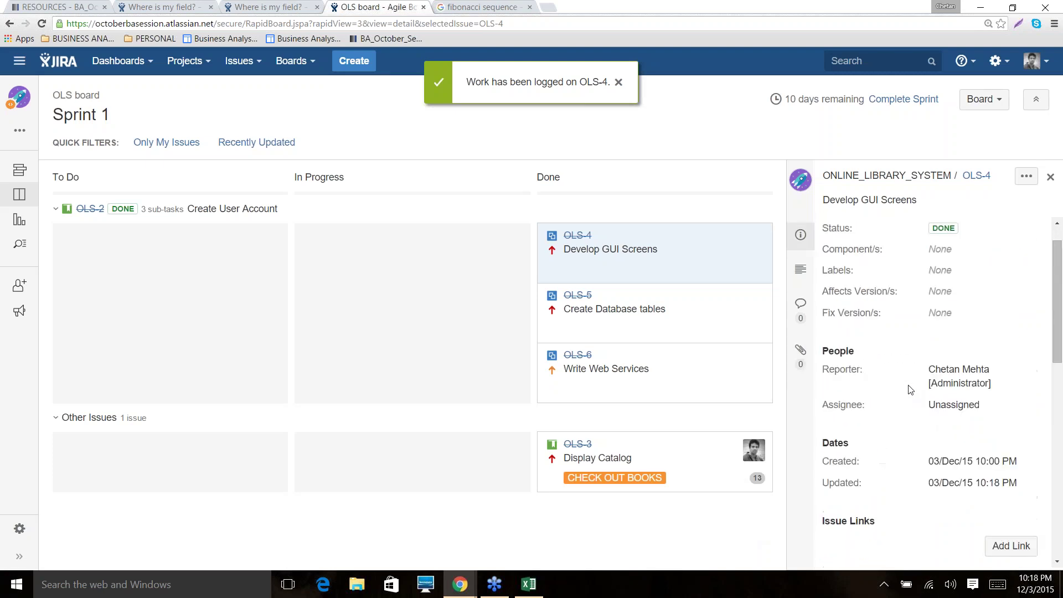
scroll(908, 389, down, 2)
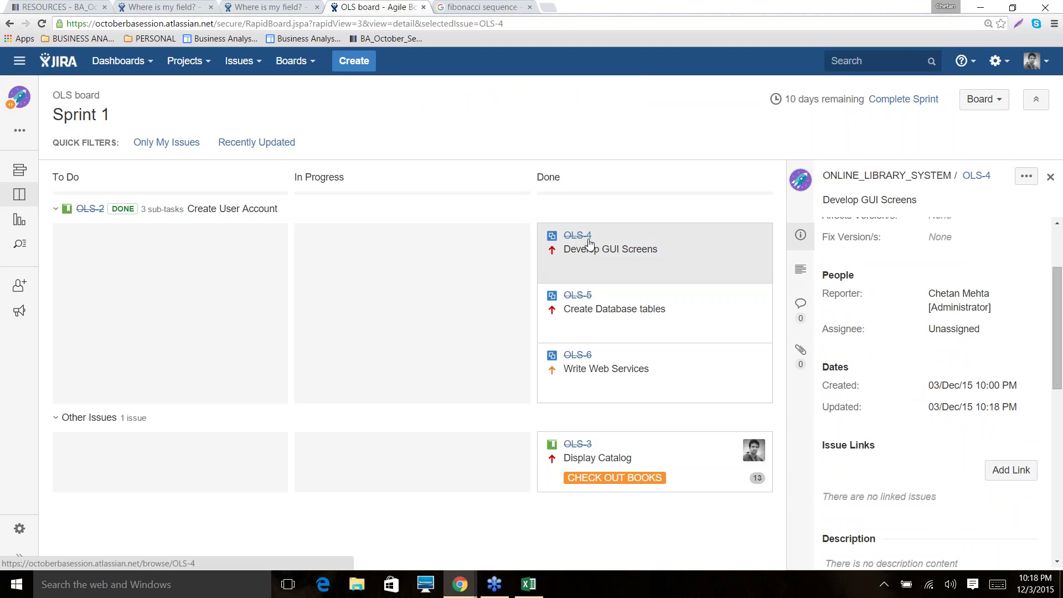
click(1026, 176)
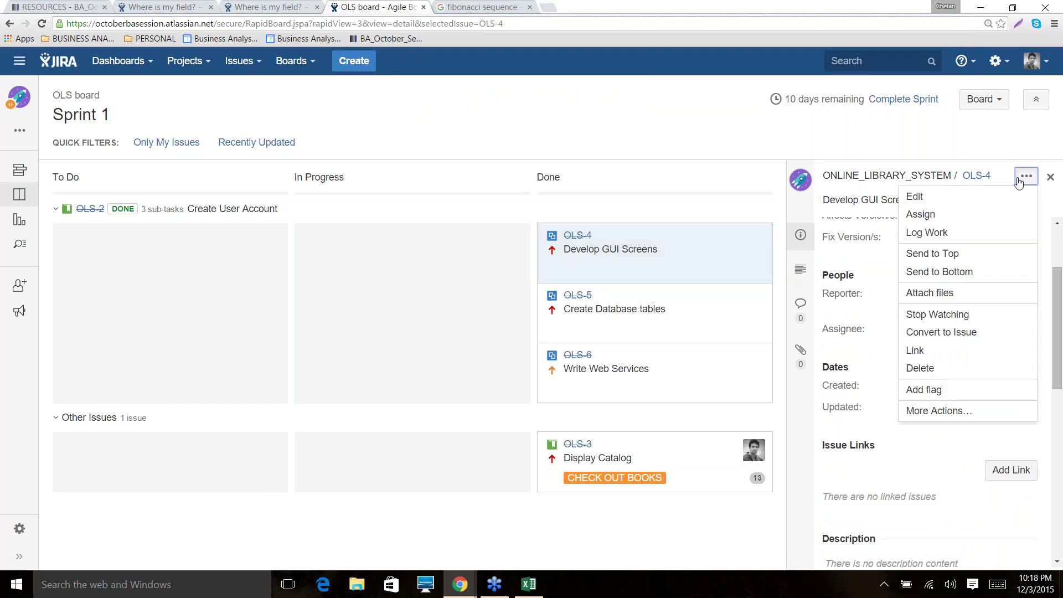
click(930, 194)
scroll(581, 274, down, 10)
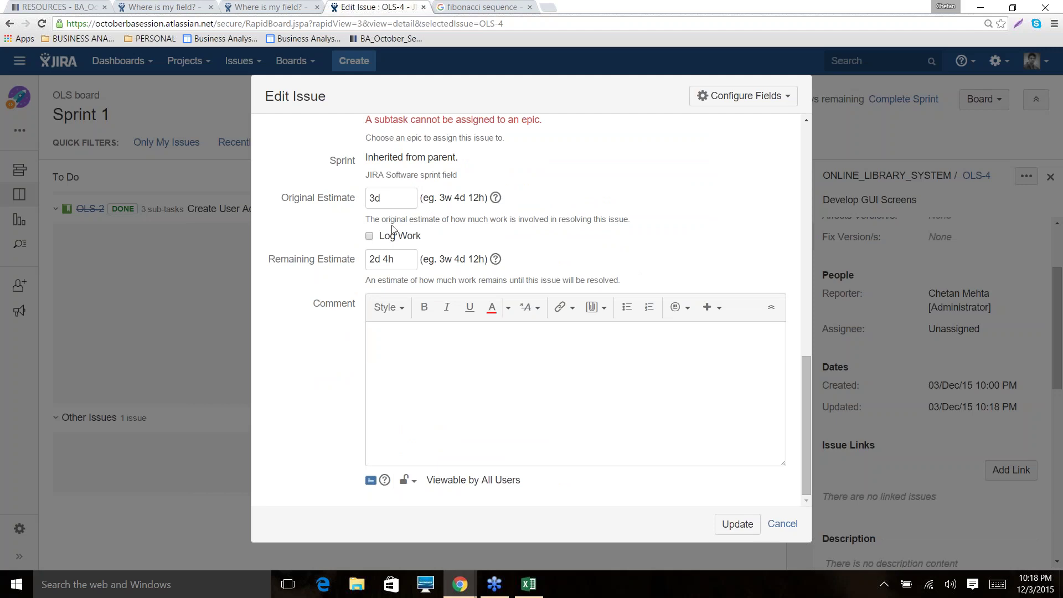
click(792, 528)
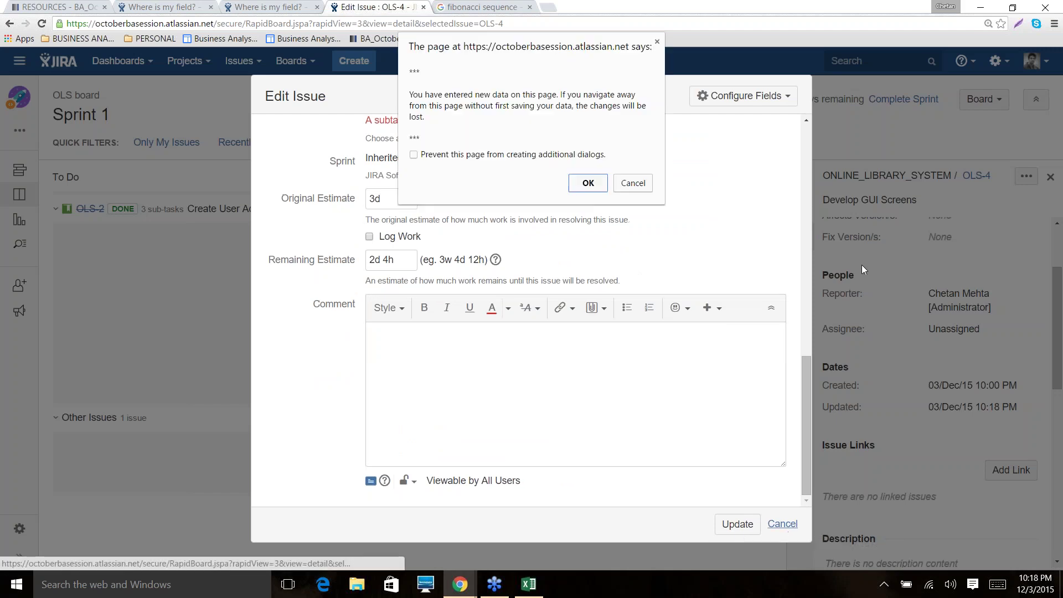
click(581, 182)
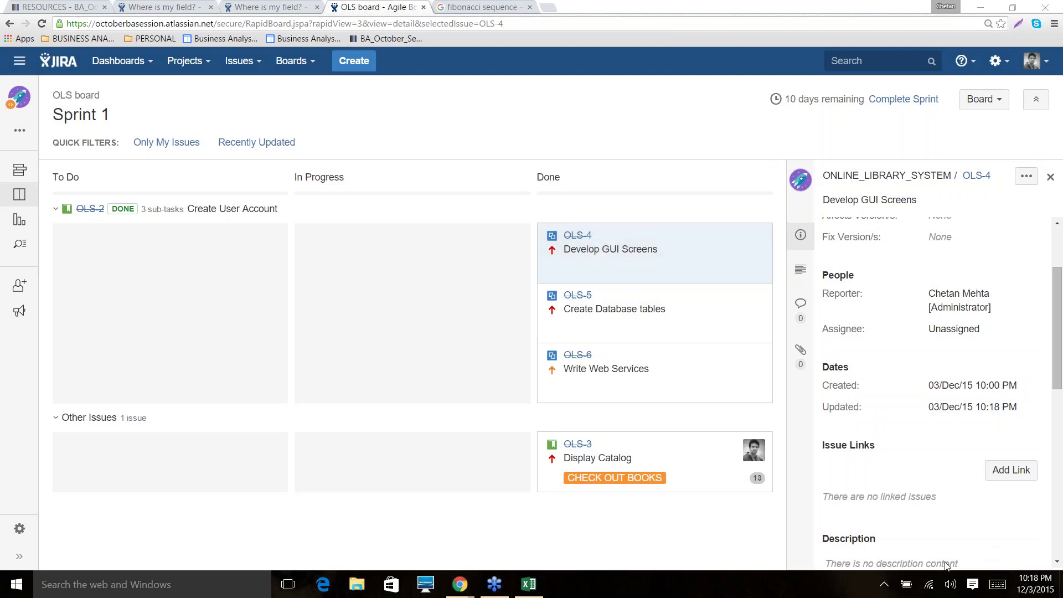
- Reopen OLS-4 for editing, check its original and remaining estimates, and save the issue
drag(1055, 285, 1061, 326)
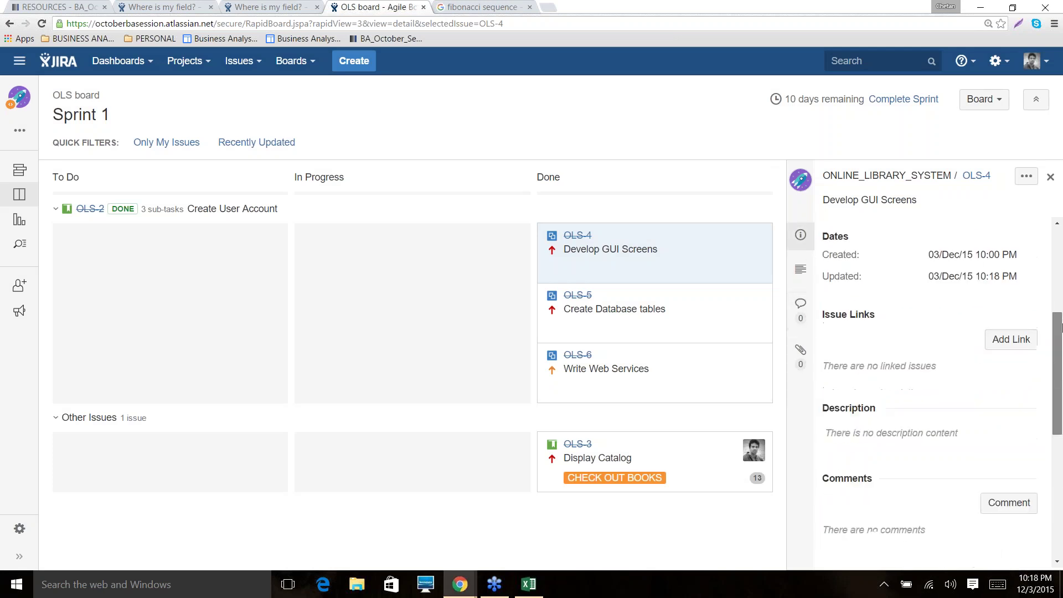
click(584, 246)
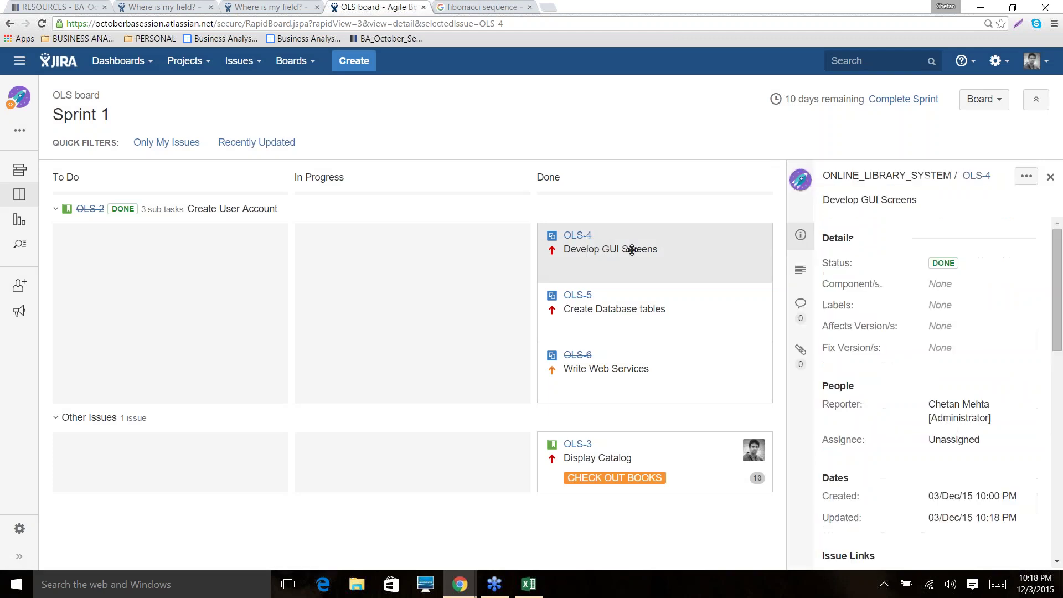
click(1026, 176)
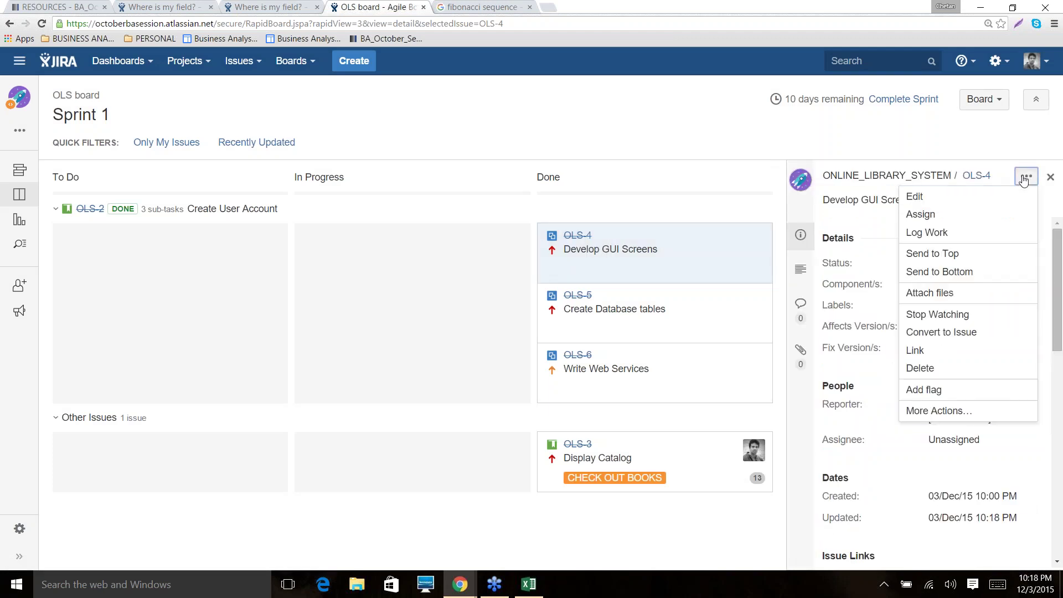
click(939, 203)
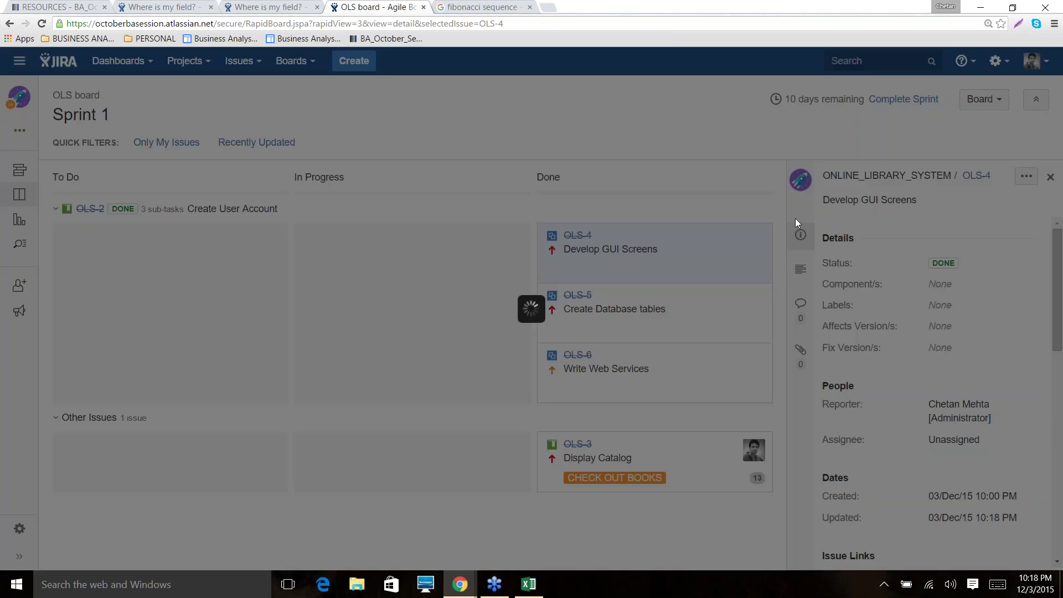
scroll(714, 255, down, 8)
scroll(721, 253, down, 3)
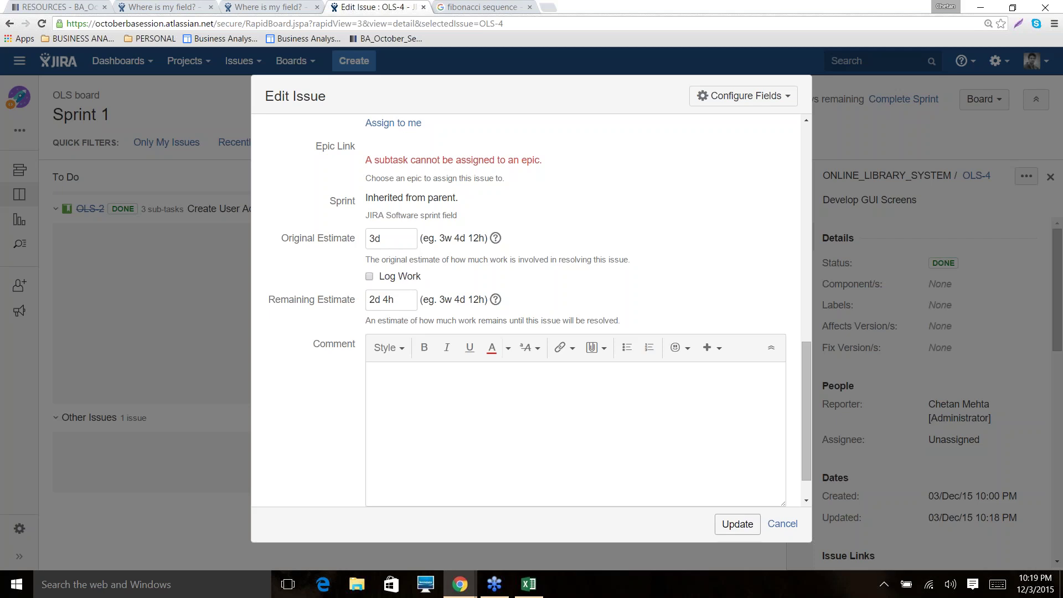
click(740, 525)
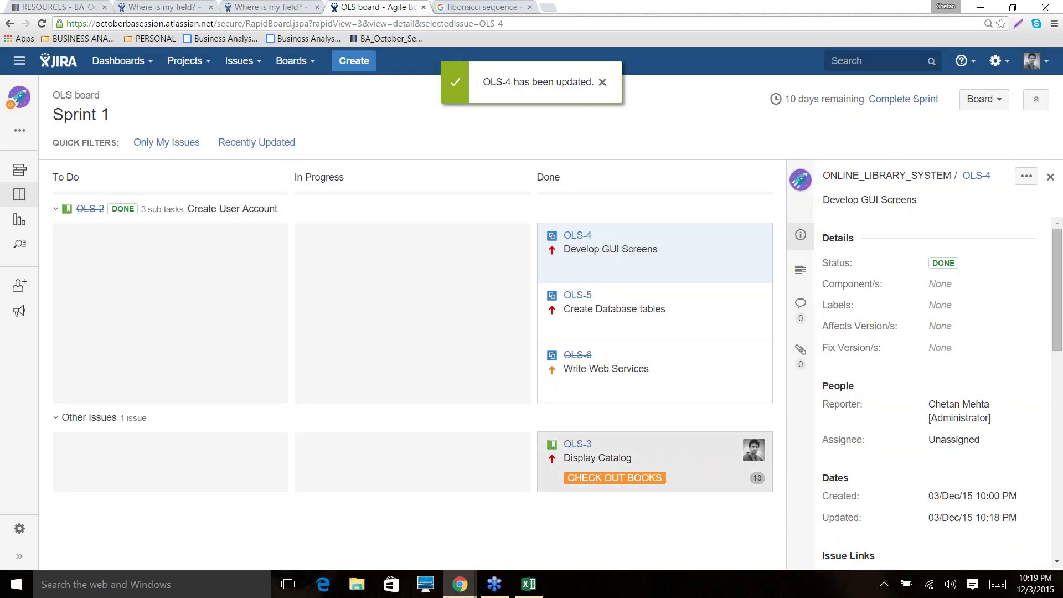
click(603, 83)
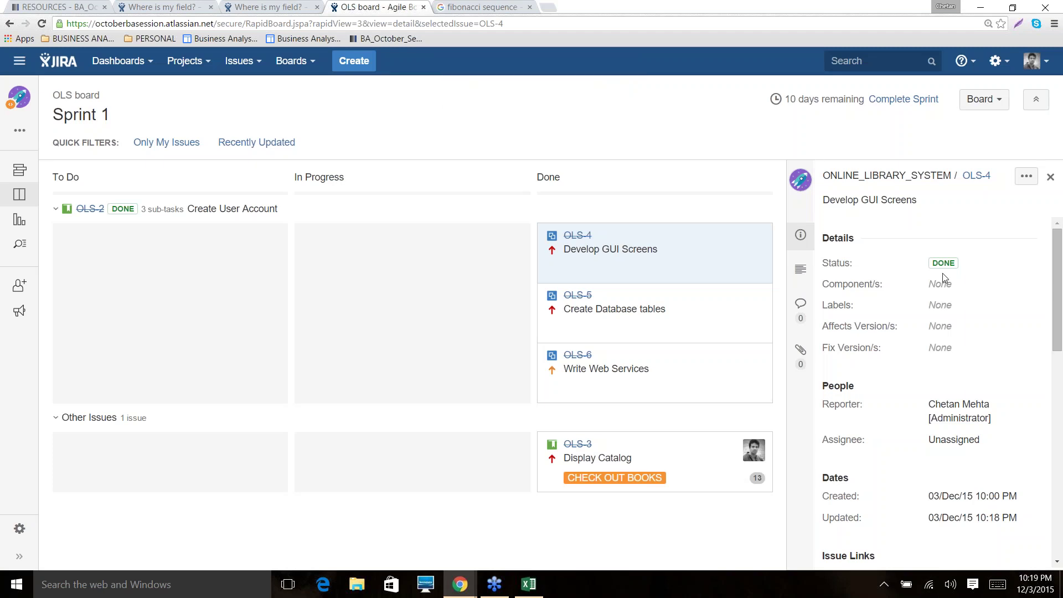
scroll(941, 273, down, 1)
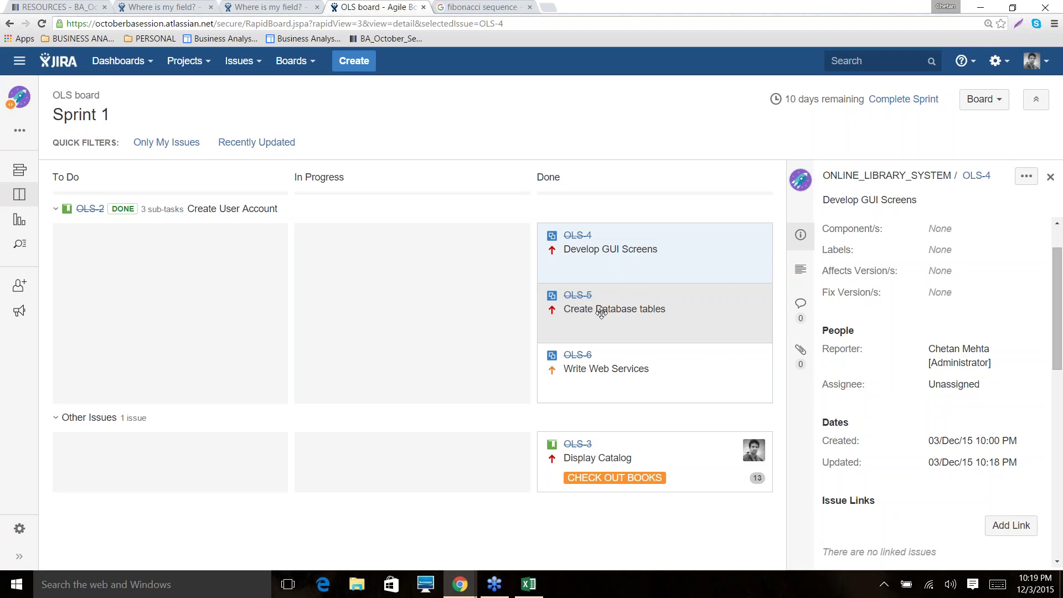
- Look through the remaining details of OLS-4, and examine OLS-3 Display Catalog's details down to its sub-tasks
scroll(974, 283, down, 10)
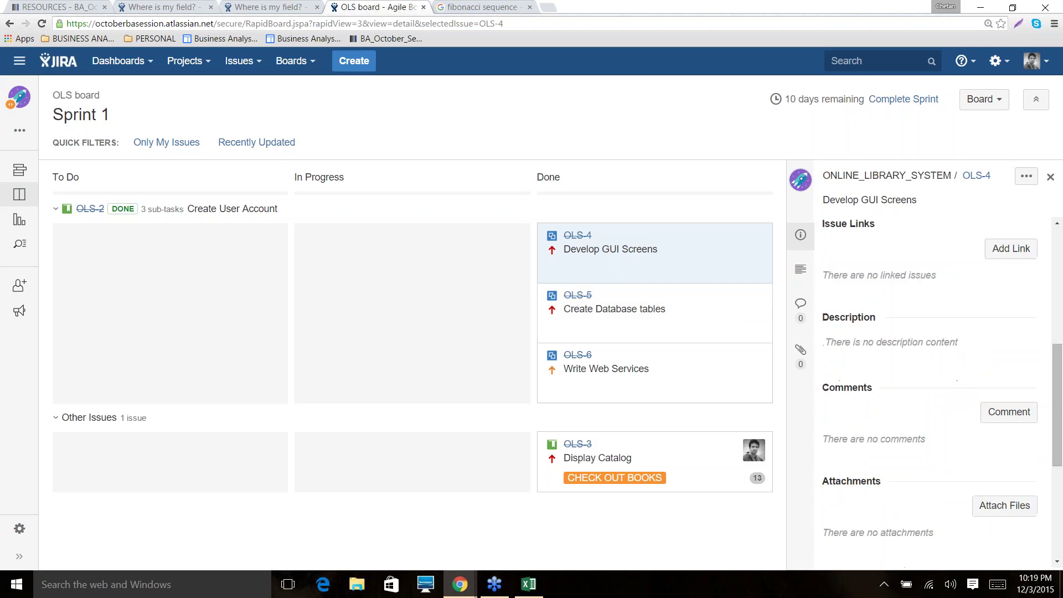
scroll(963, 285, up, 5)
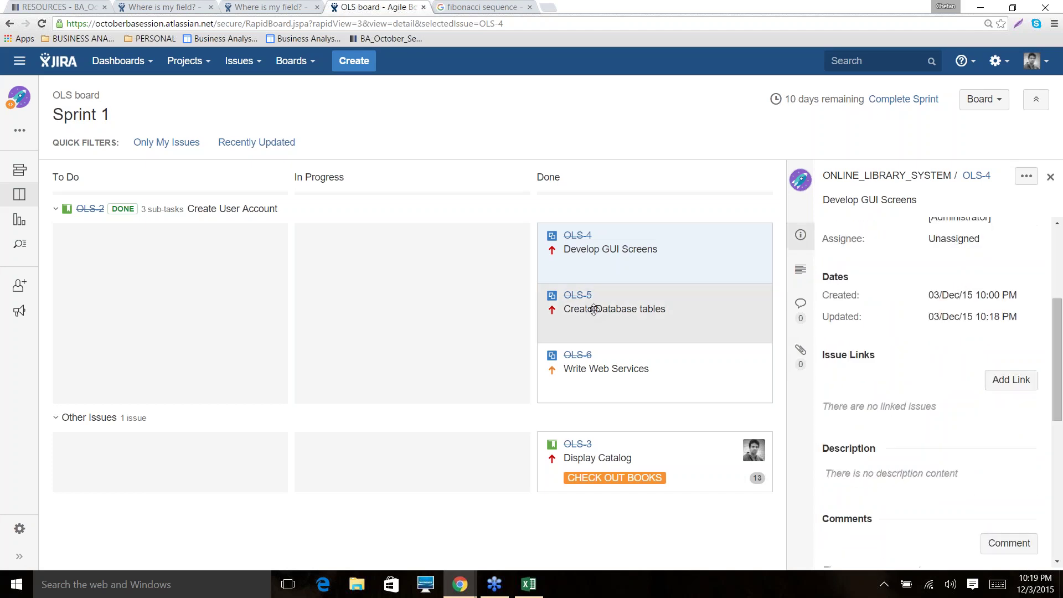
click(588, 443)
scroll(992, 336, down, 5)
scroll(992, 336, down, 5)
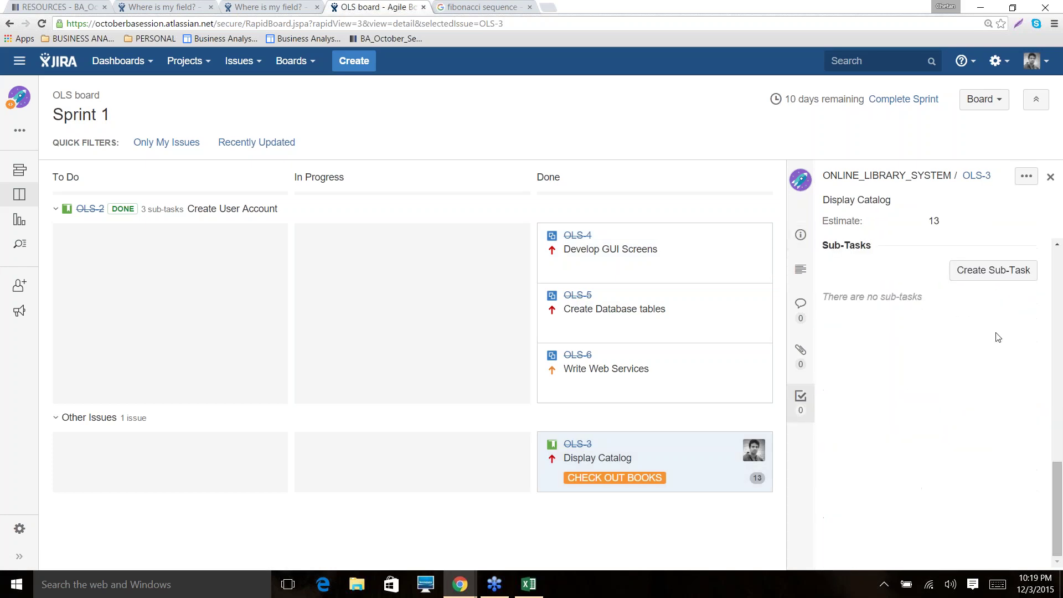
scroll(996, 337, up, 3)
scroll(997, 336, down, 3)
- Filter the board to recently updated issues and complete Sprint 1
click(252, 144)
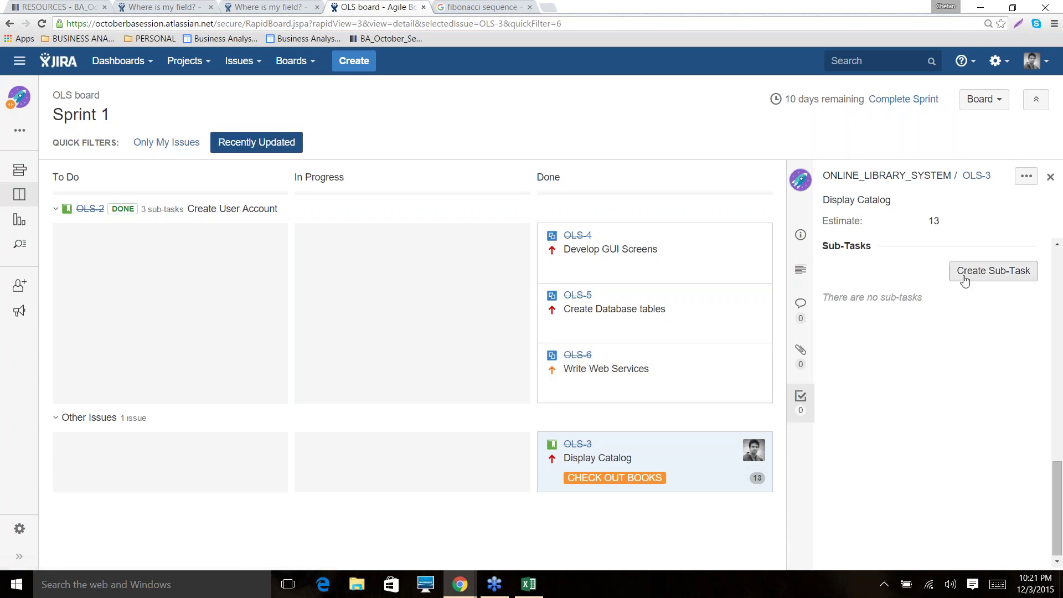
click(901, 103)
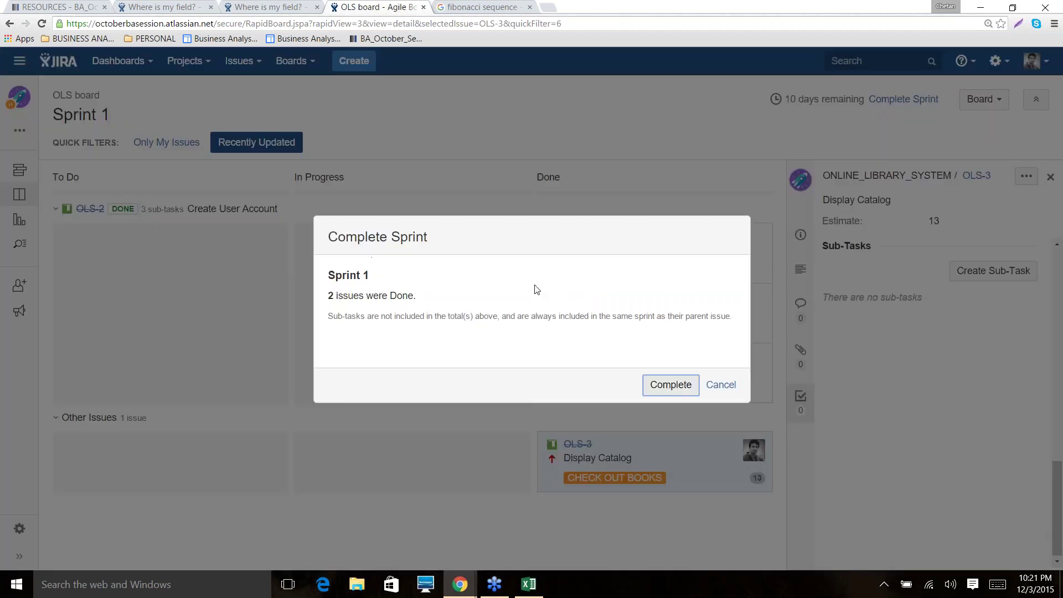
click(679, 387)
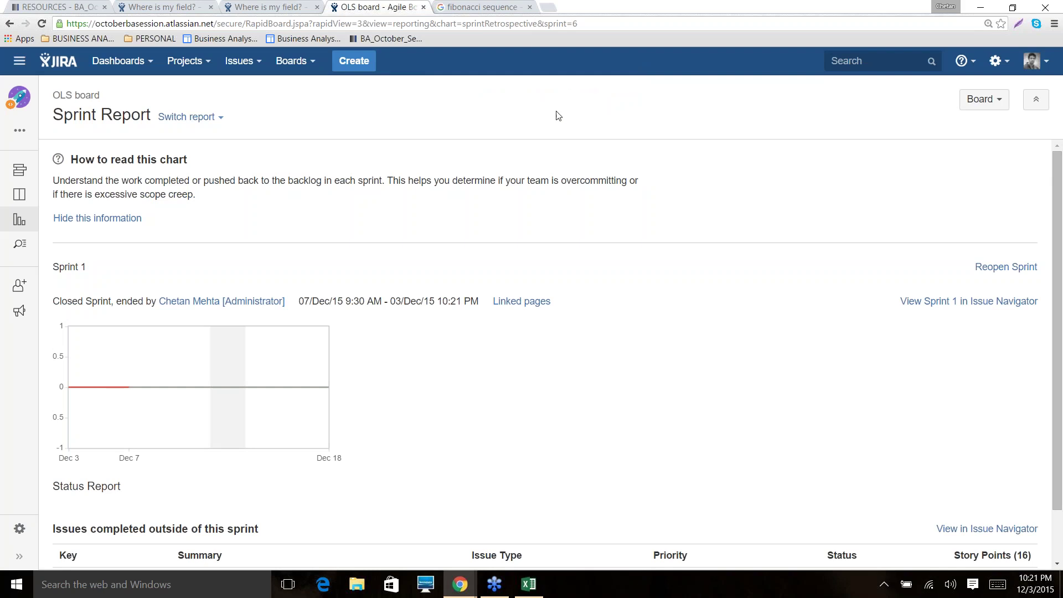
- Examine the Sprint 1 report's list of completed issues and its story points total
scroll(664, 205, down, 1)
scroll(731, 307, down, 1)
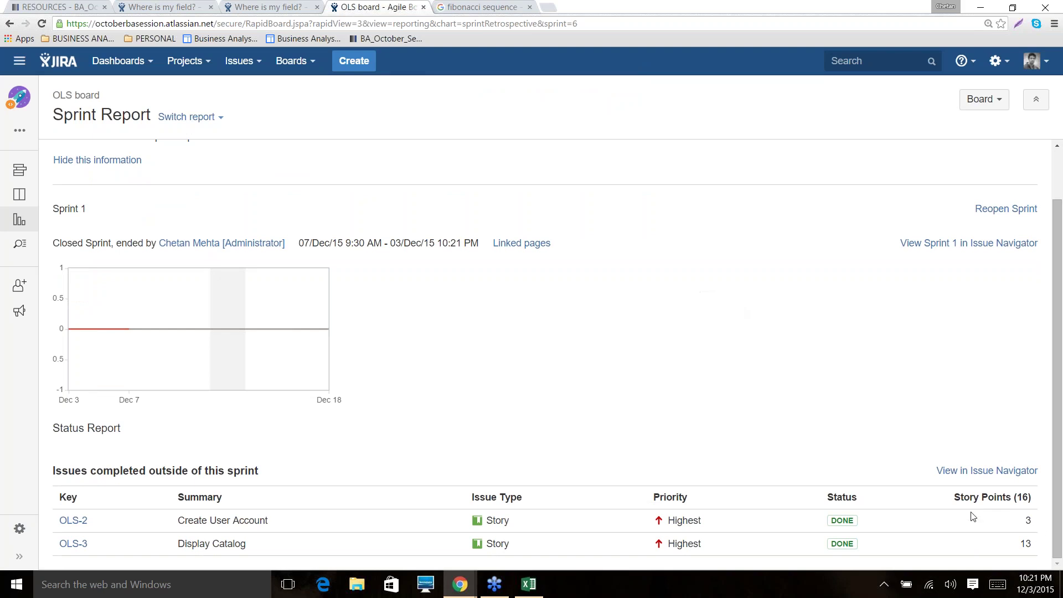
drag(961, 495, 1033, 493)
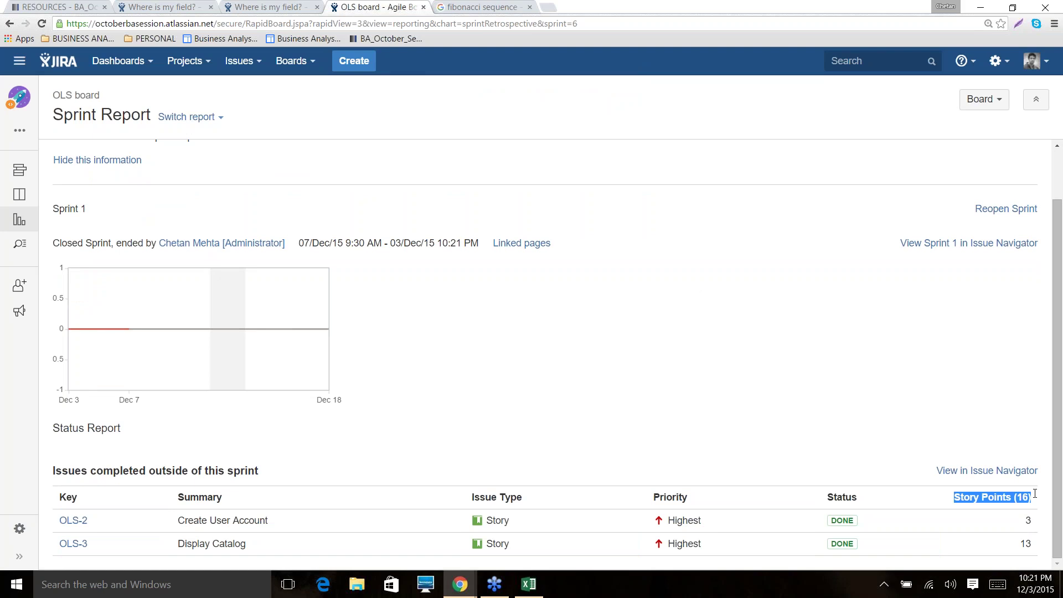
click(960, 501)
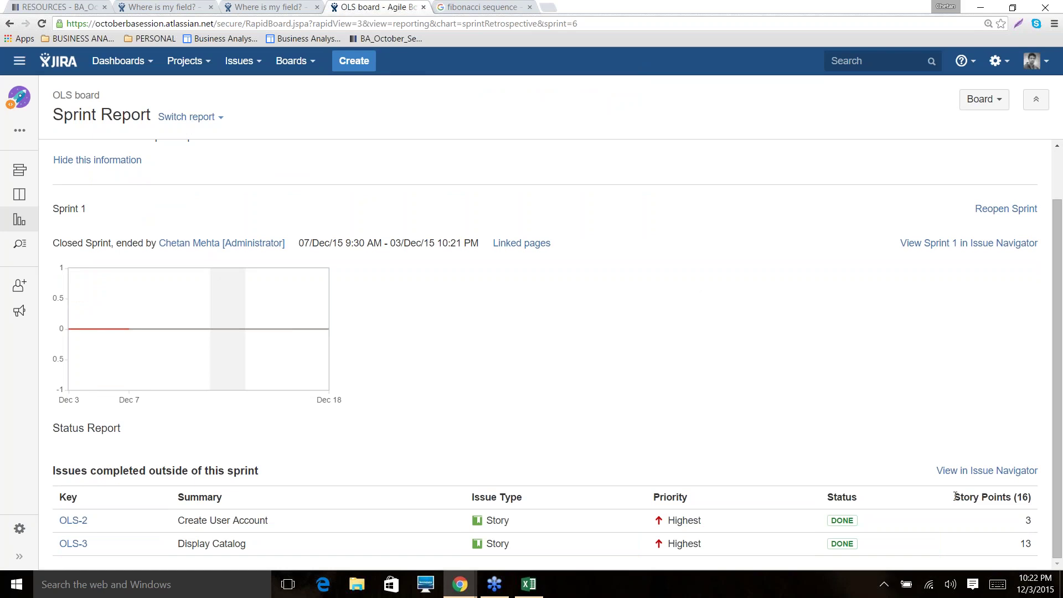
drag(958, 497, 1032, 493)
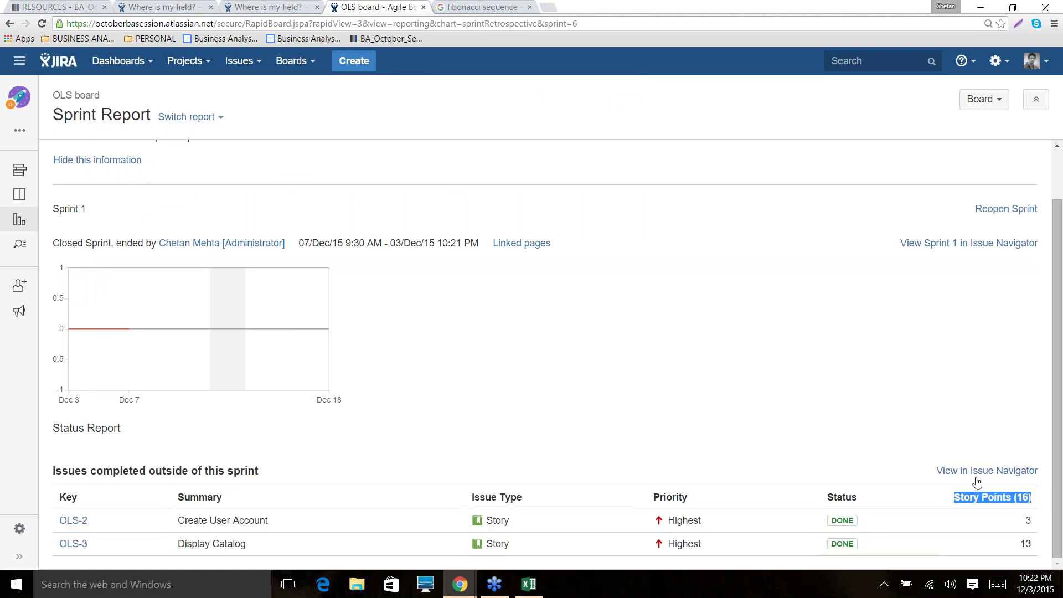
click(921, 425)
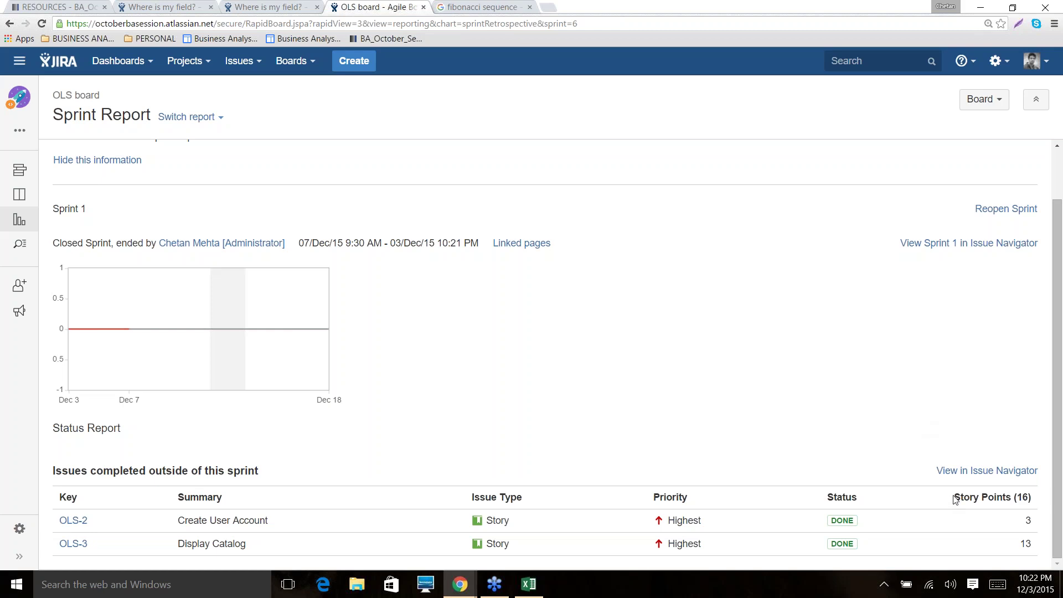
drag(953, 497, 1039, 497)
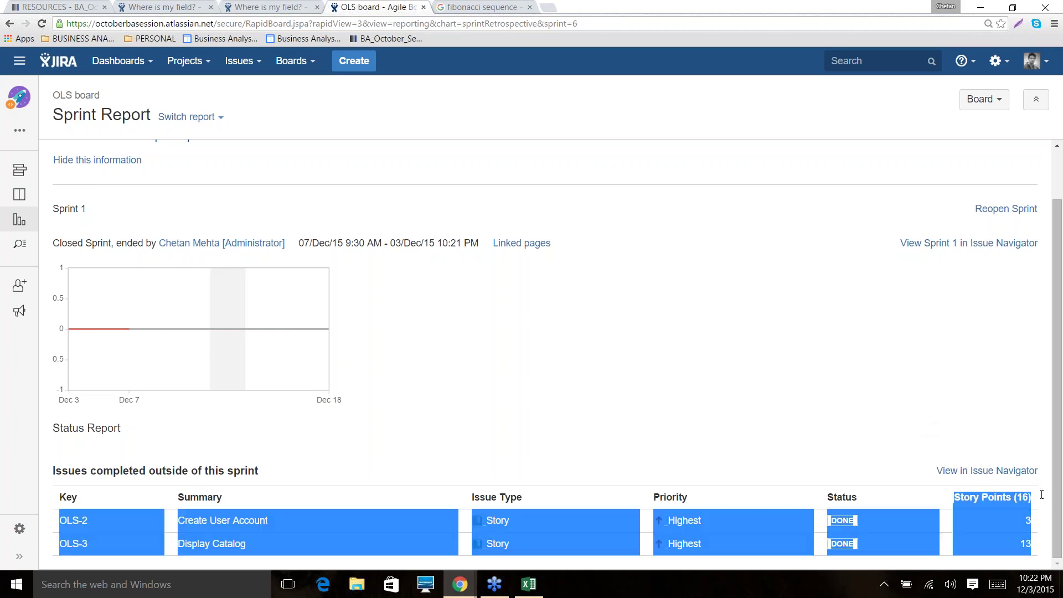
- Switch to the Excel workbook and enter Iteration 1, 16 and story points across H14:J14, widening column H to fit
key(alt+Tab)
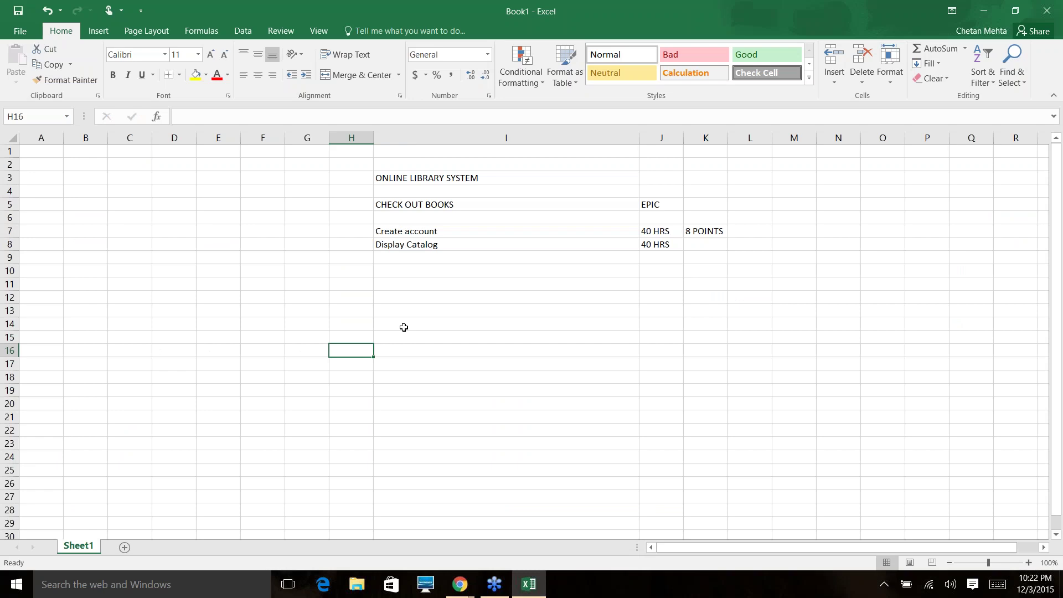
click(403, 327)
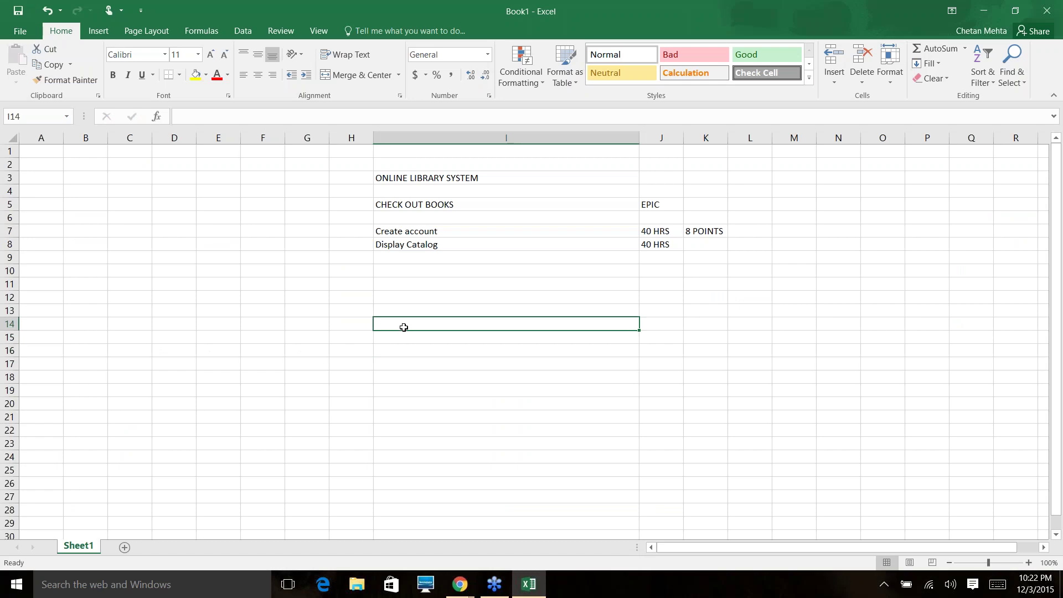
key(Left)
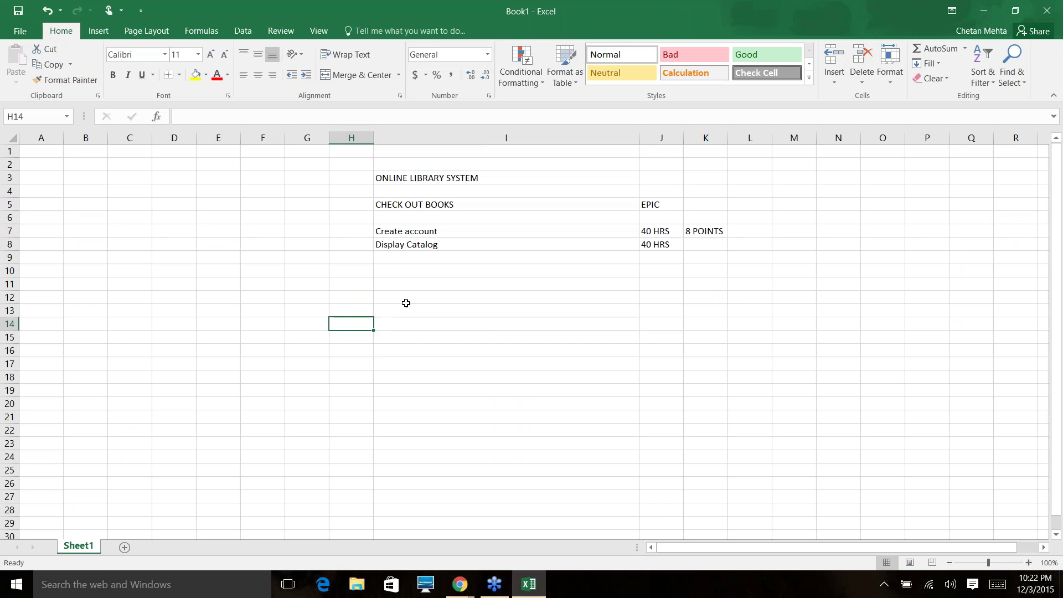
text(Iteration 1)
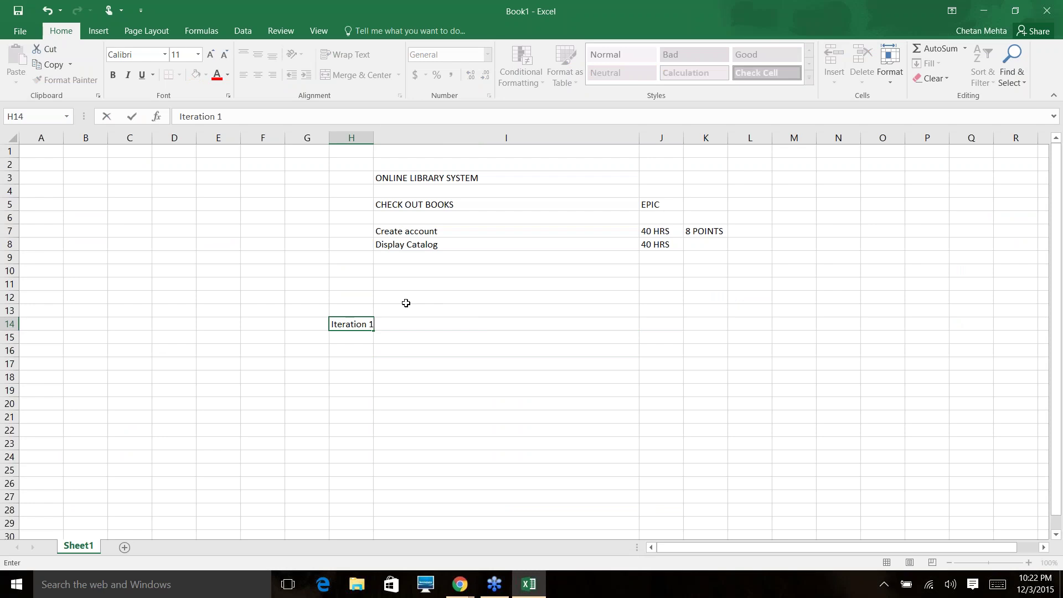
click(399, 337)
drag(372, 142, 393, 143)
click(452, 317)
text(16)
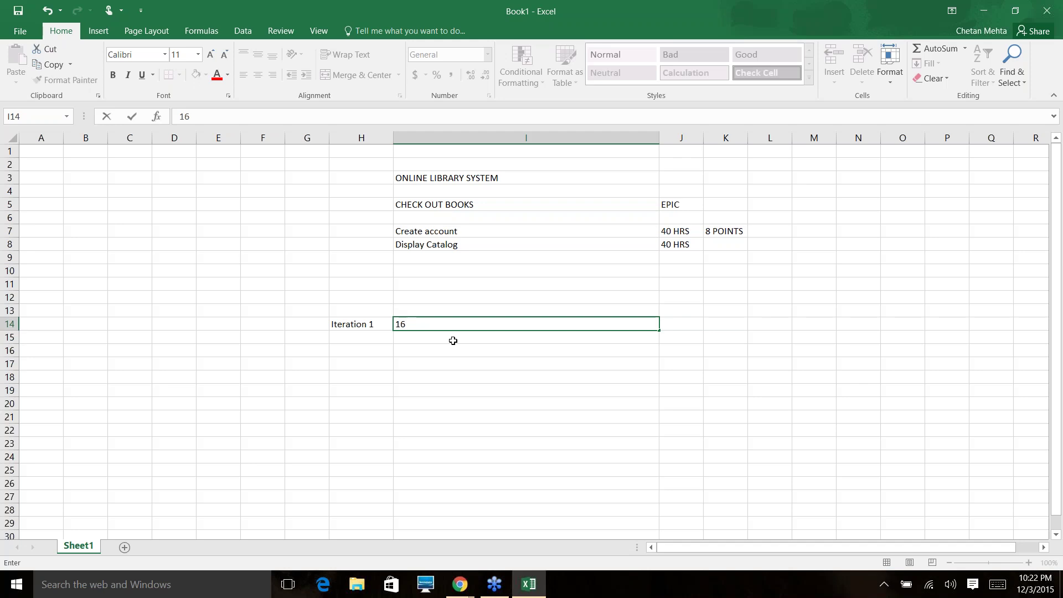
key(Tab)
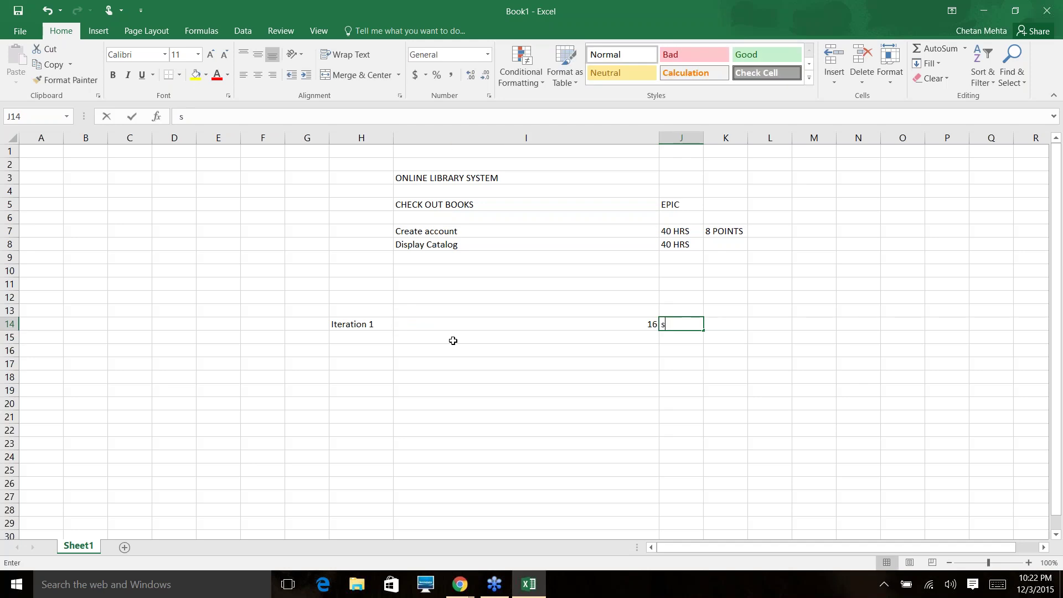
text(story points)
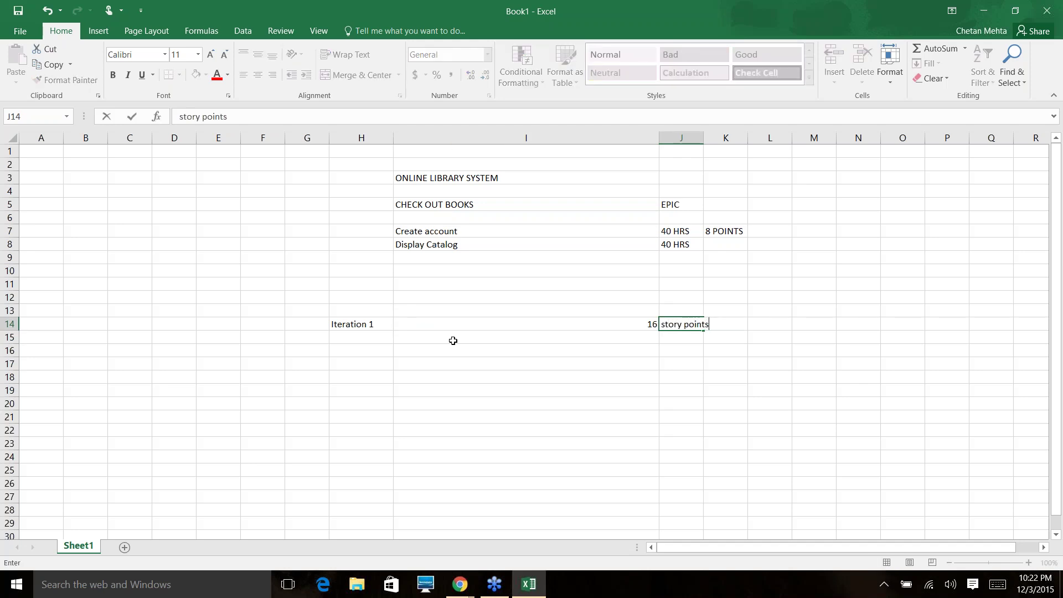
key(Return)
- Enter Iteration 2, 24 and story points across H15:J15
key(Left)
text(Iteration )
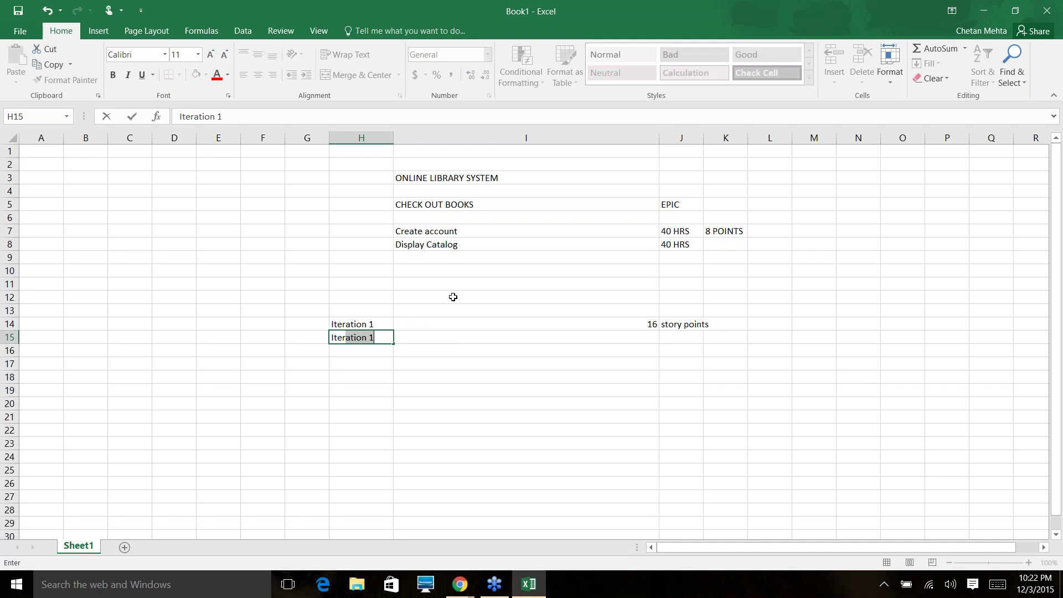
text(2)
key(Tab)
text(24)
key(Tab)
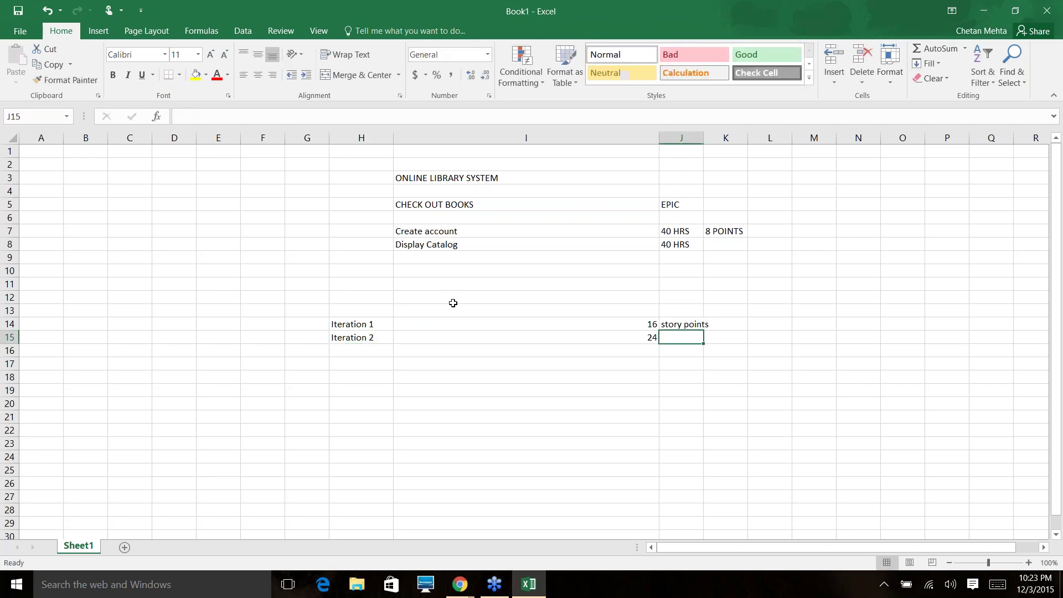
text(story points)
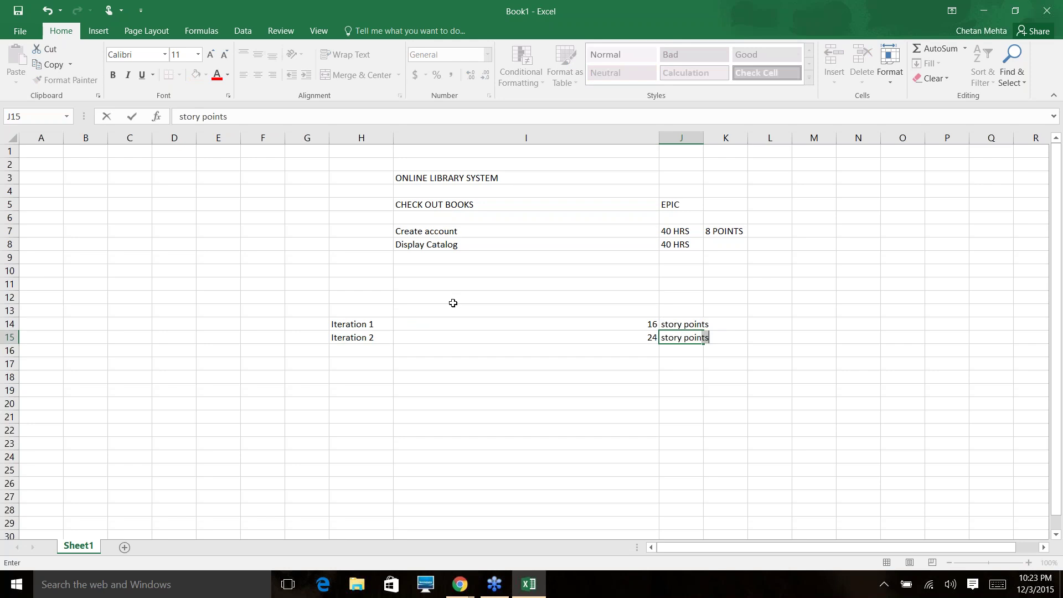
key(Return)
- Enter Iteration 3, 14 and story points across H16:J16
text(I)
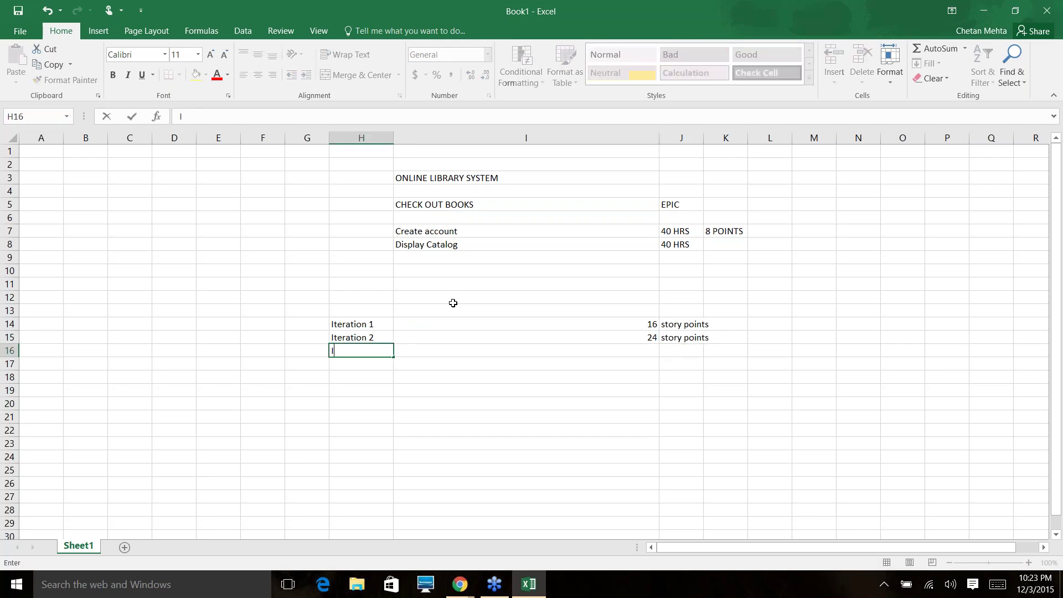
text(teration 3)
key(Tab)
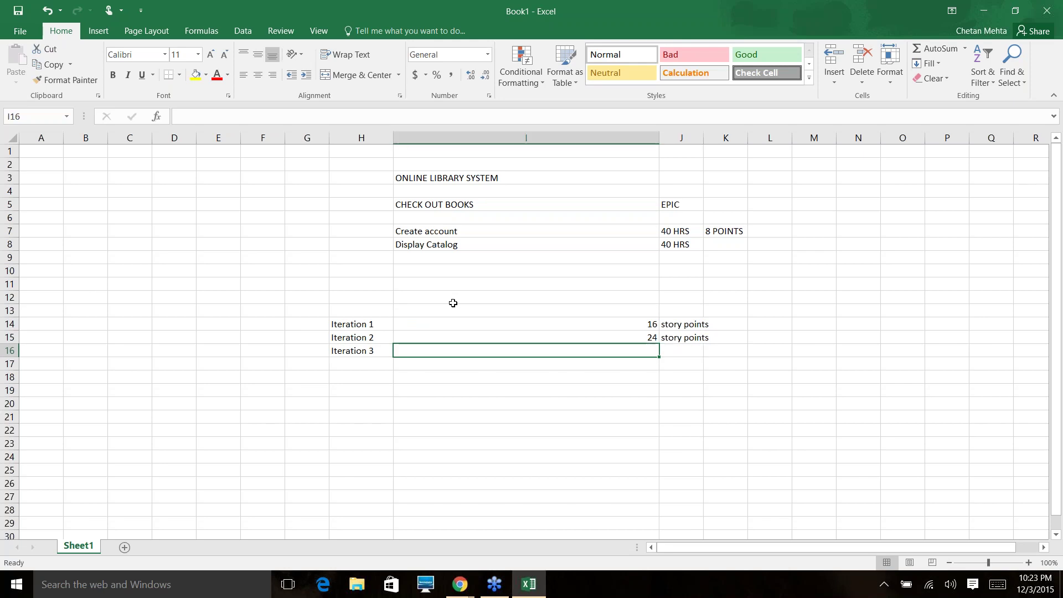
text(14)
key(Tab)
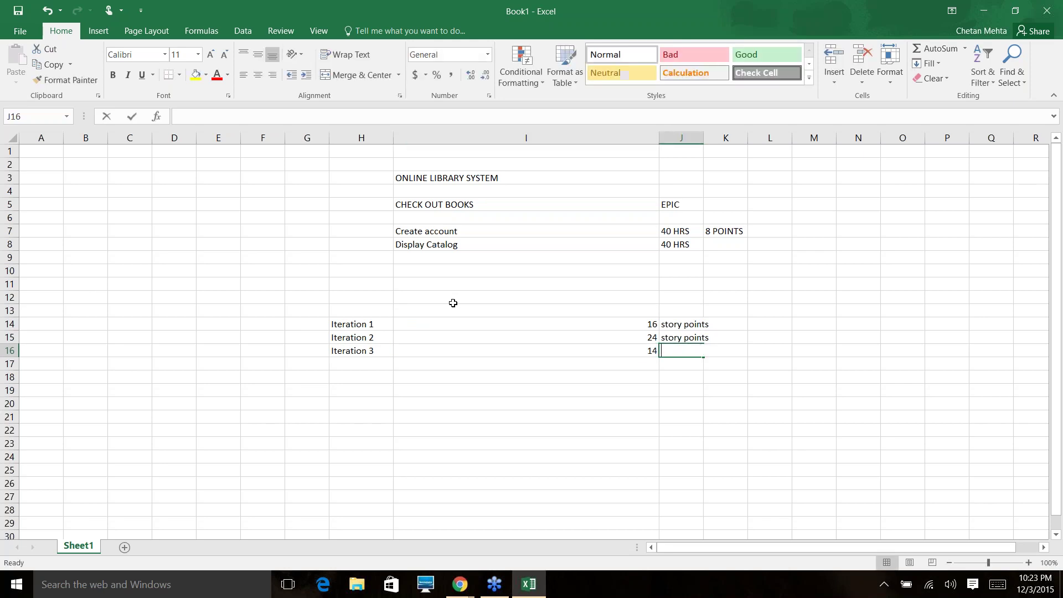
text(story points)
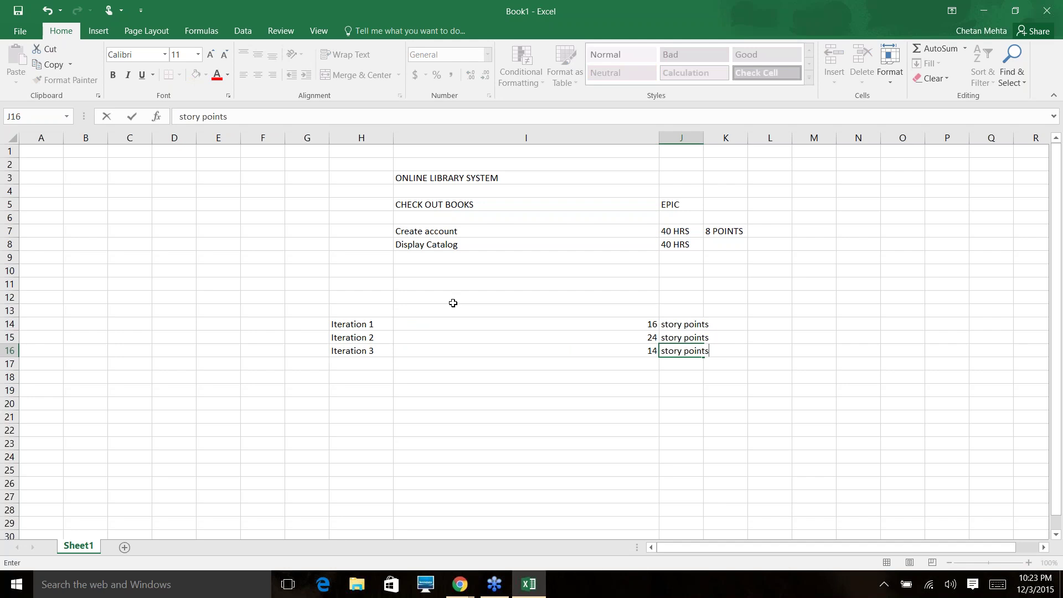
key(Return)
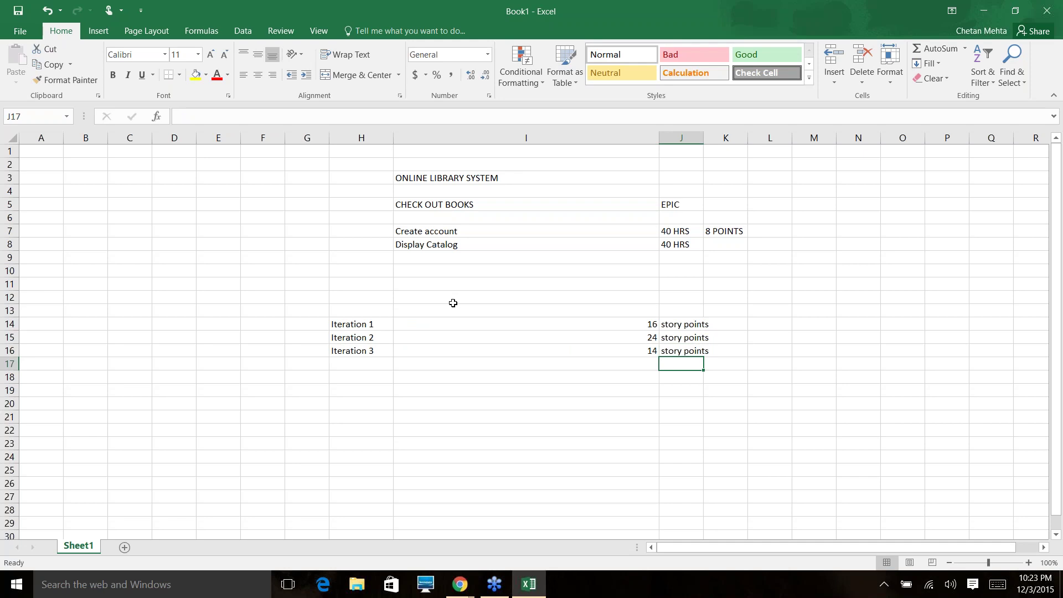
- Center the contents of columns H through K horizontally
key(Left)
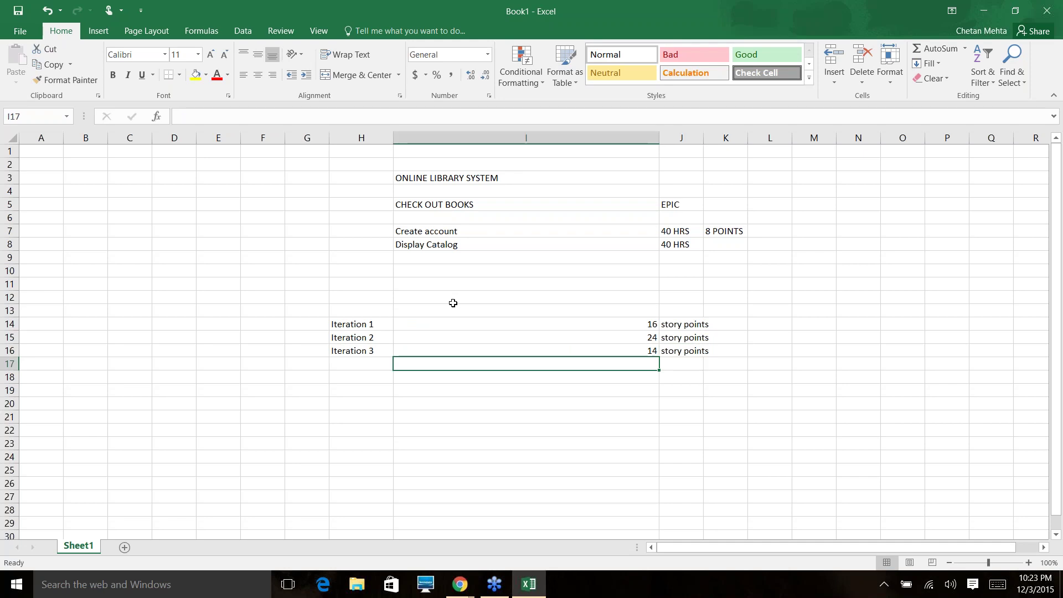
drag(362, 138, 735, 161)
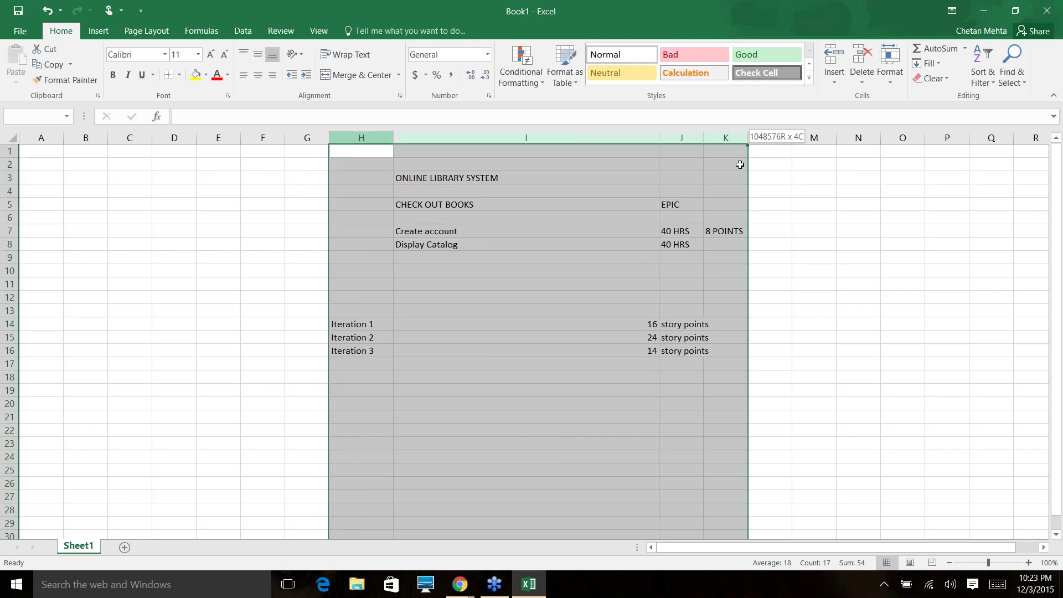
click(258, 74)
- Add Iteration 4 in H17 and the story points label in J17, leaving I17 blank
click(523, 365)
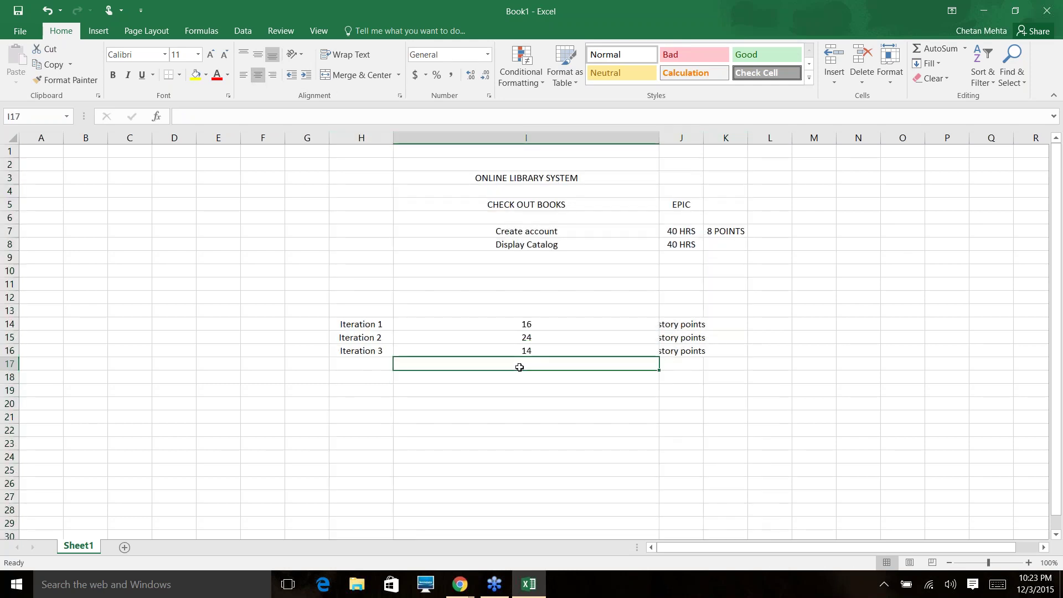
key(Left)
text(I)
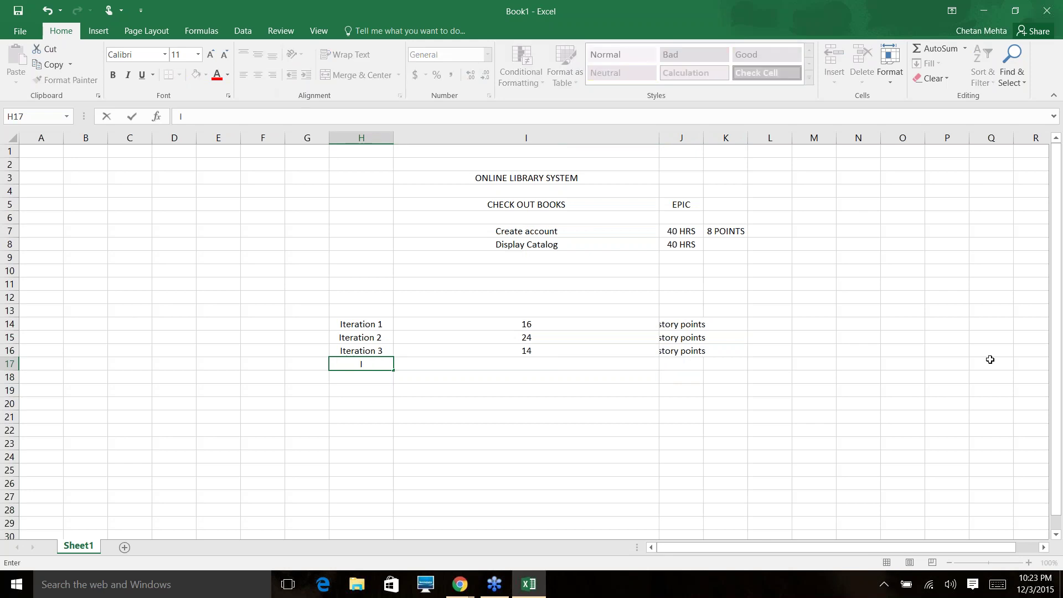
text(teration 4)
key(Tab)
key(Tab)
text(S)
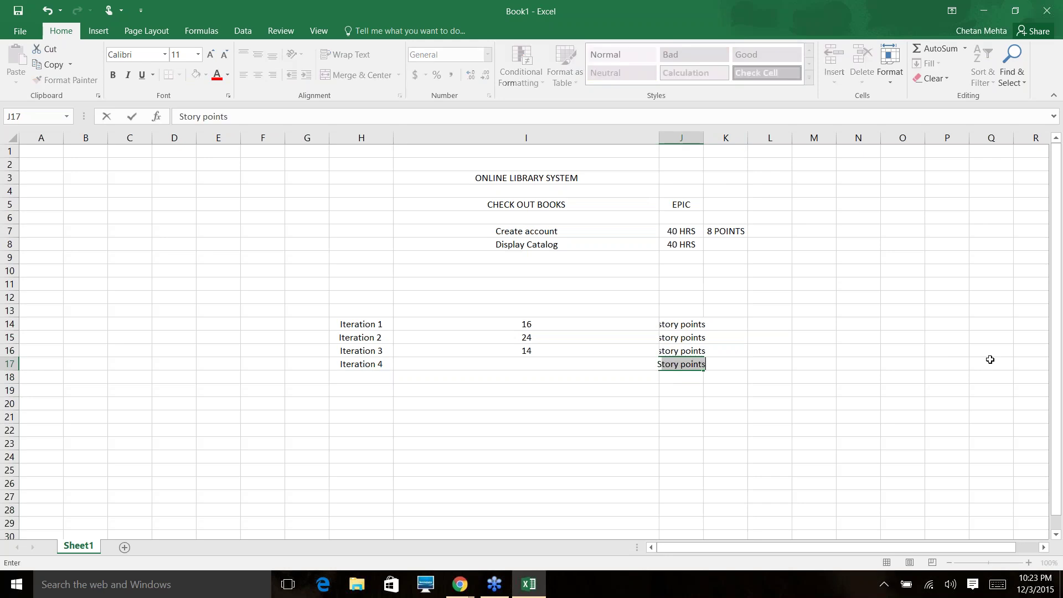
key(Return)
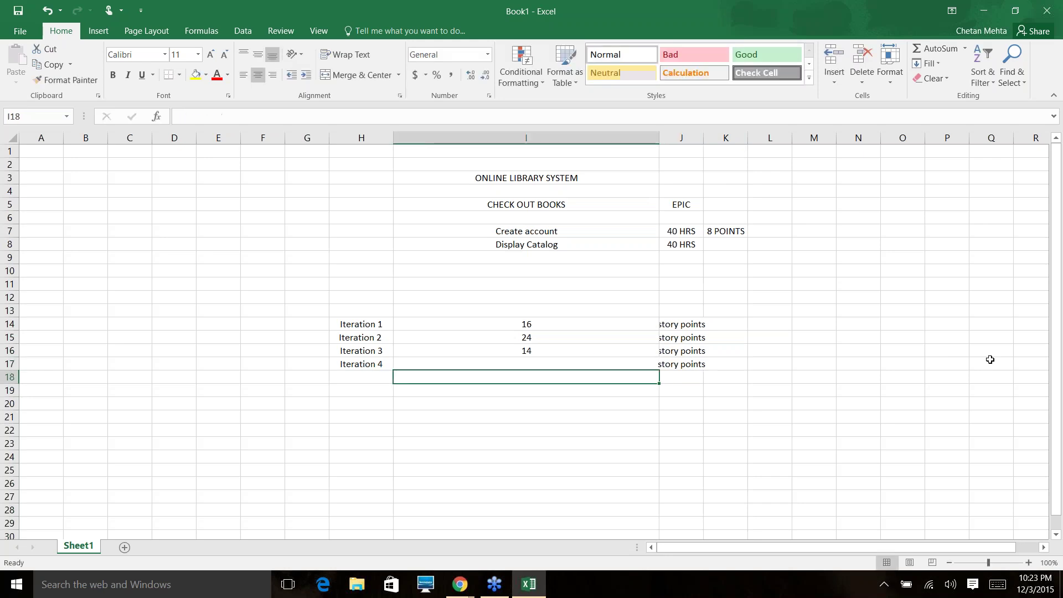
- Calculate Iteration 4's story points in I17 as the average of the three iterations above, using =SUM(I14:I16)/3
key(Up)
text(=)
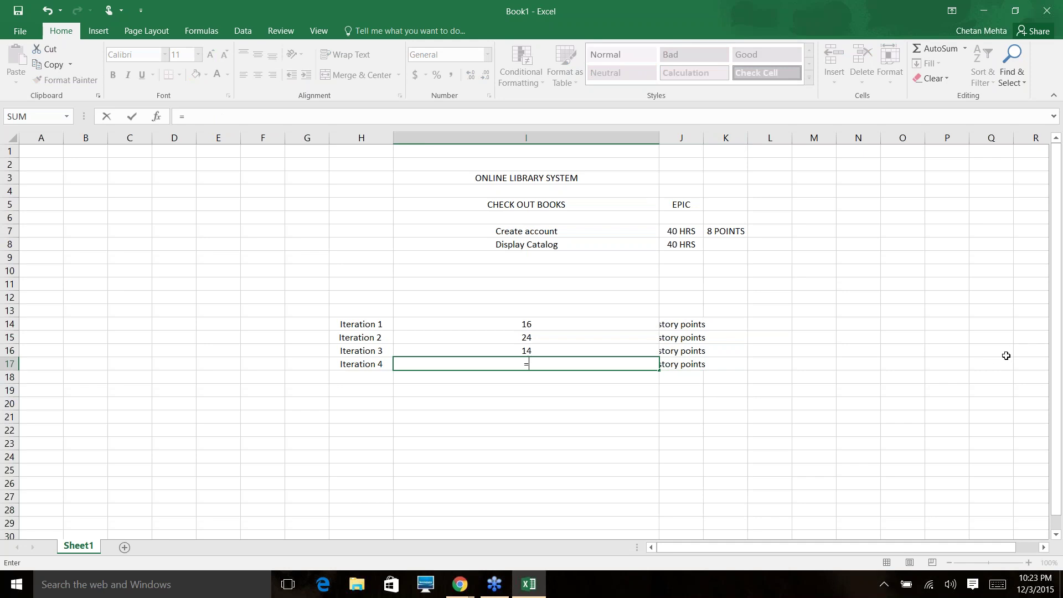
text(sum()
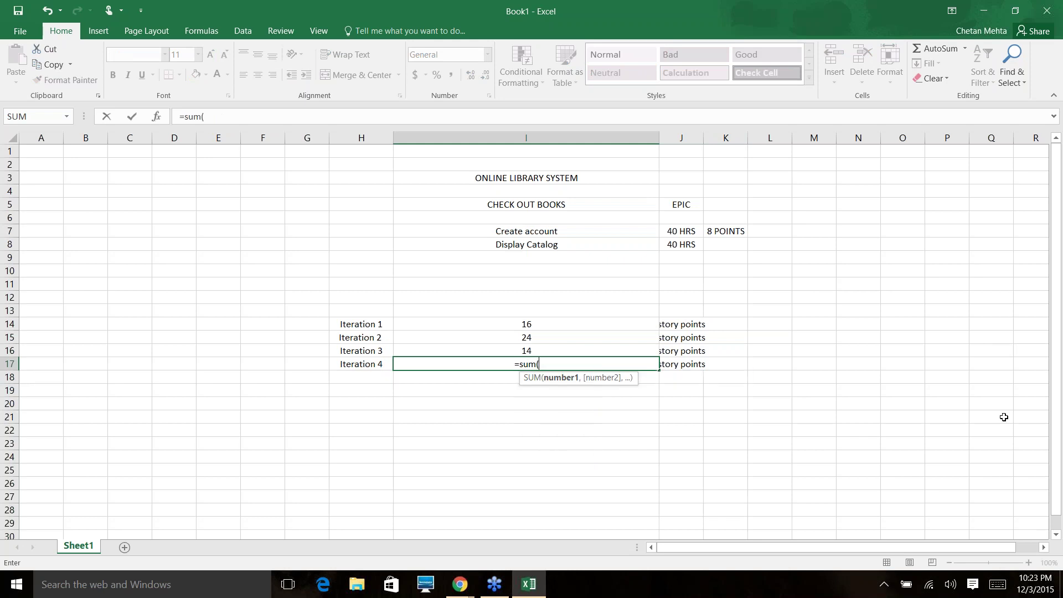
click(537, 323)
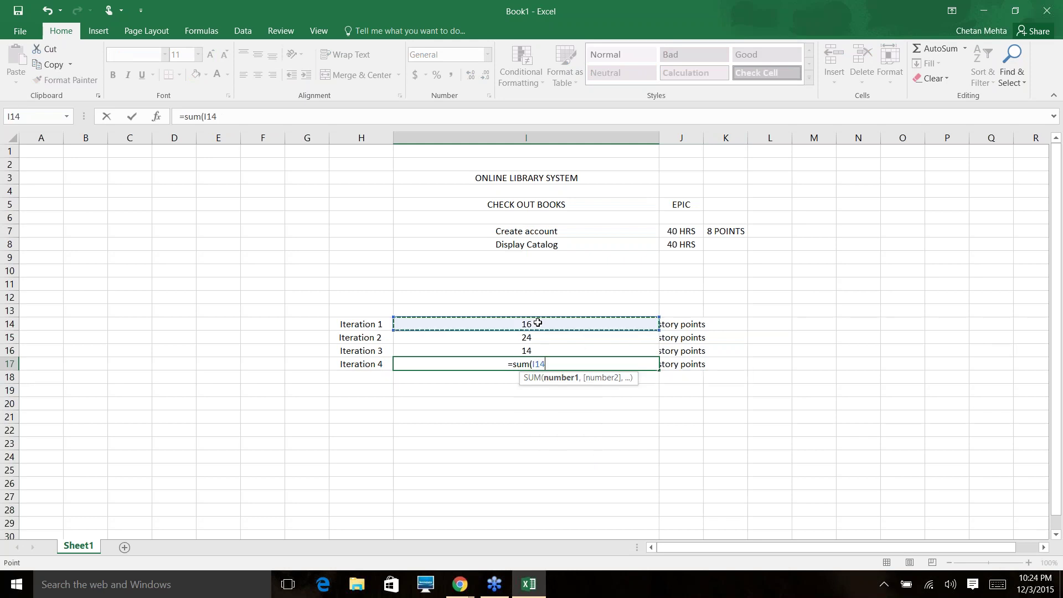
key(shift+Down)
key(shift+Down)
key(shift+Down)
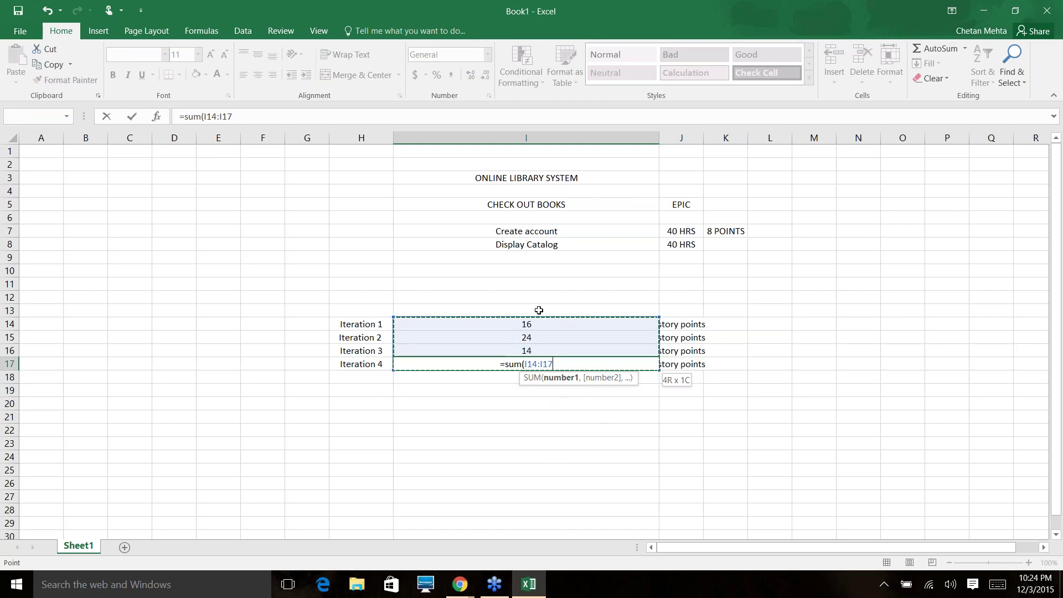
key(shift+Up)
text())
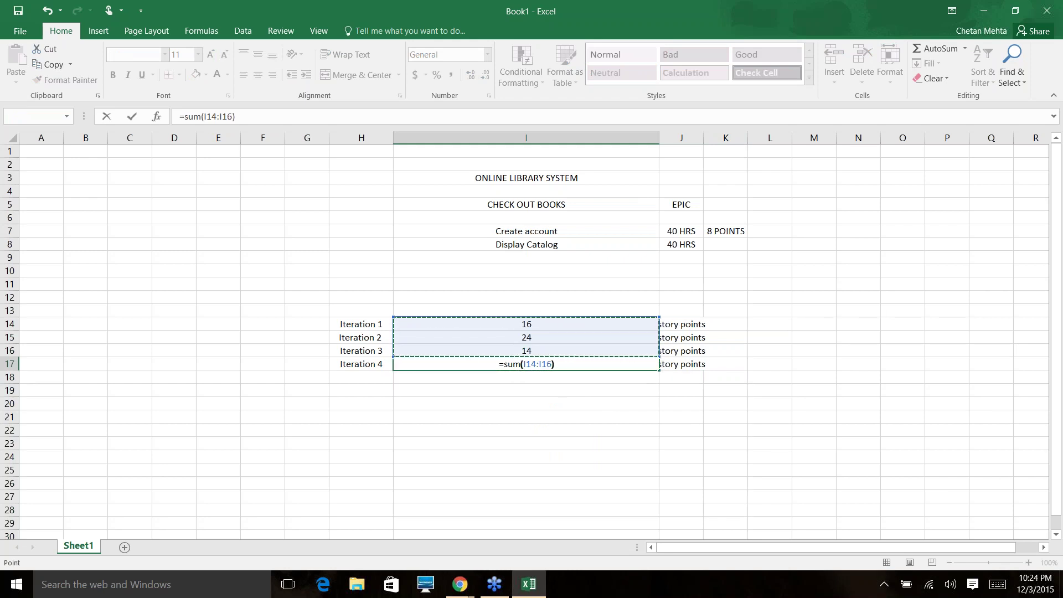
key(Return)
click(538, 364)
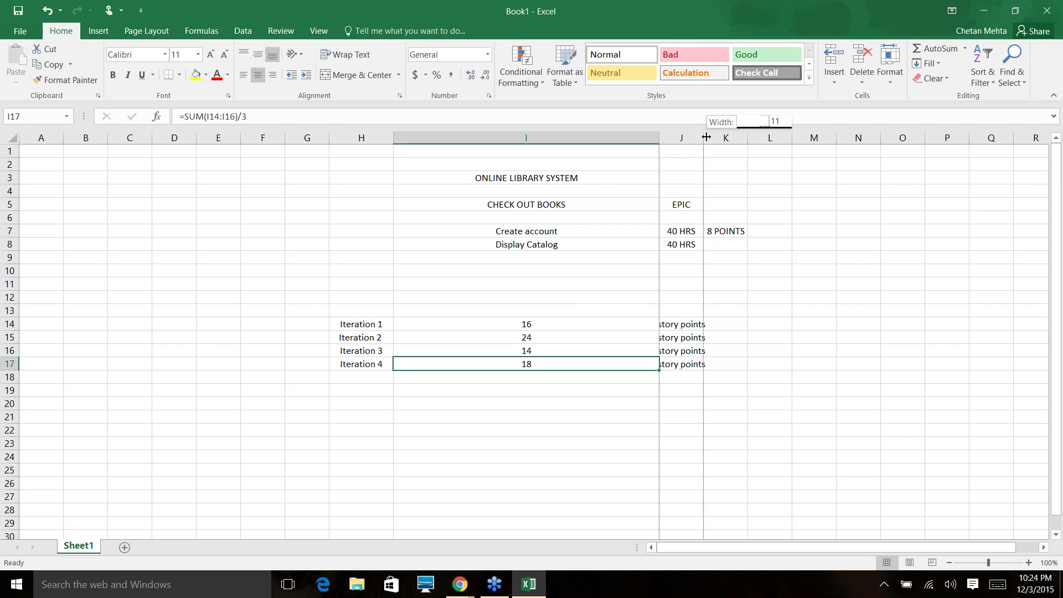
- Widen column J slightly to fit its labels and fill the Iteration 4 row, H17:J17, with yellow
drag(705, 137, 712, 138)
drag(368, 363, 675, 364)
click(195, 74)
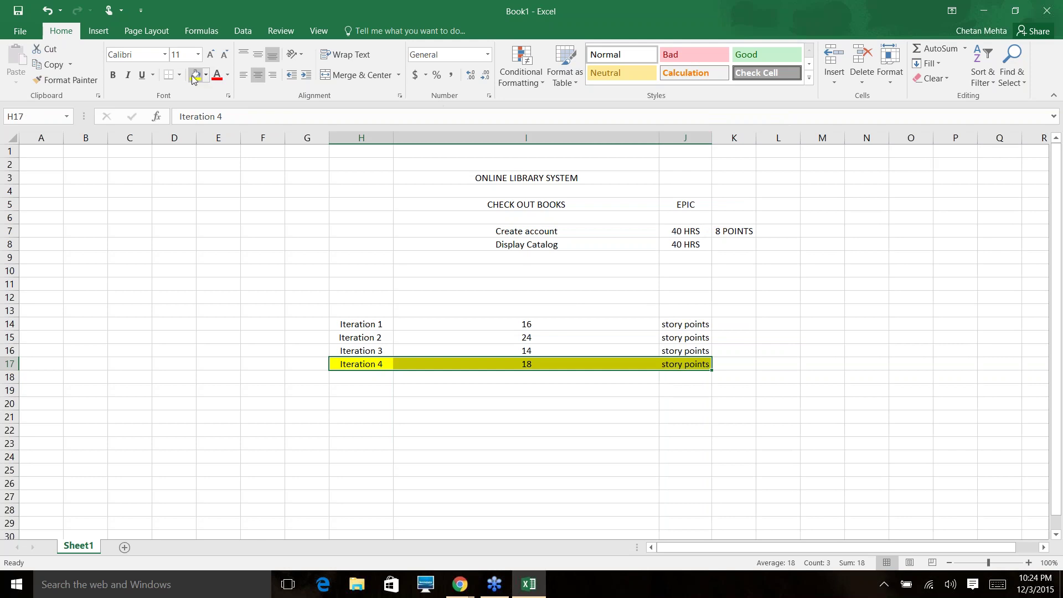
click(476, 413)
click(453, 377)
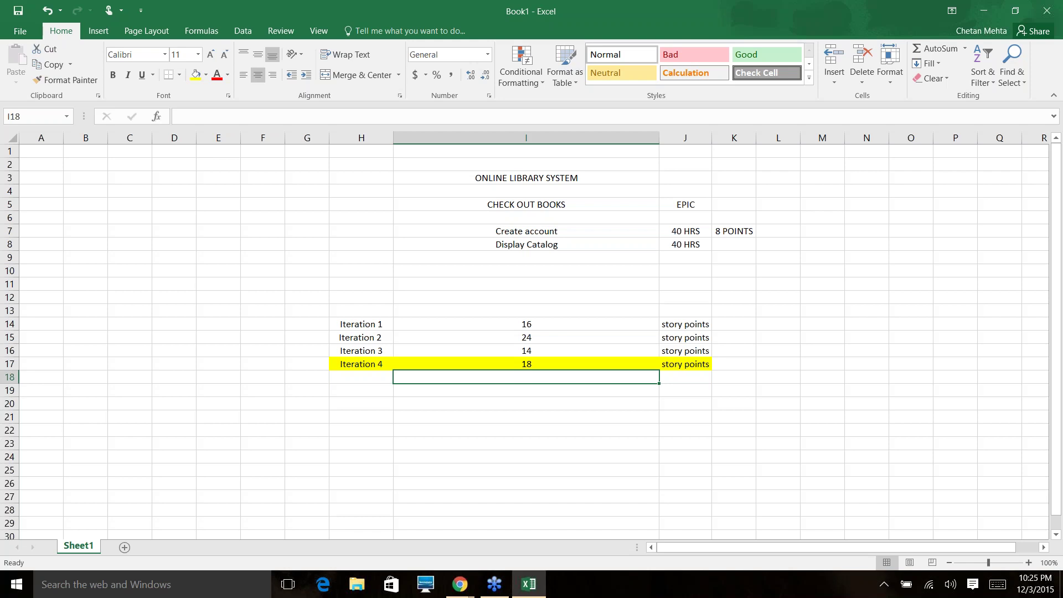
- Switch to JIRA in Chrome and view the Manage Dashboards page and the System Dashboard
key(alt+Tab)
click(570, 416)
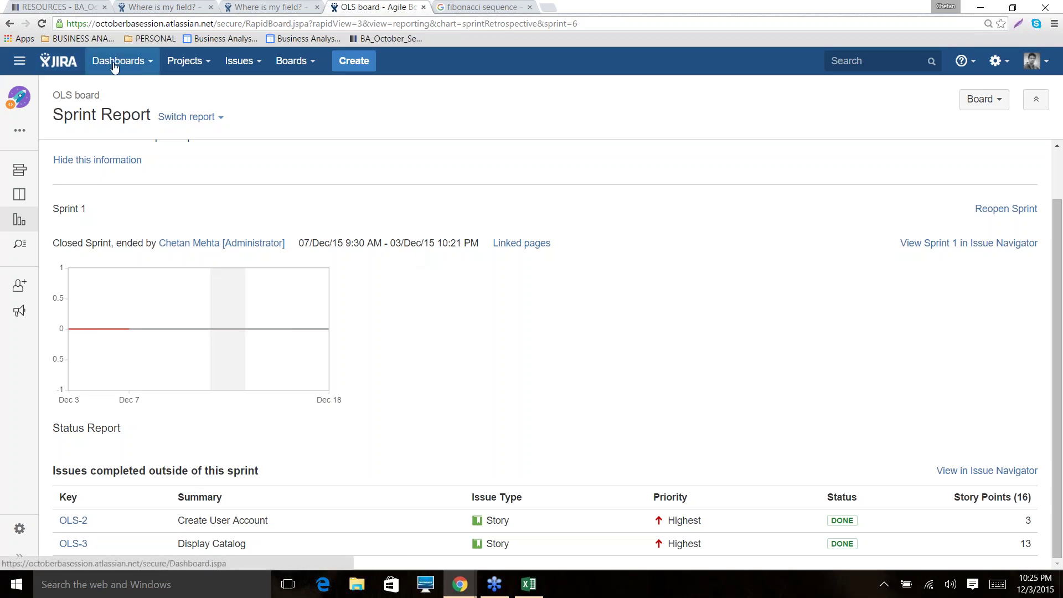
click(203, 69)
click(155, 66)
click(122, 111)
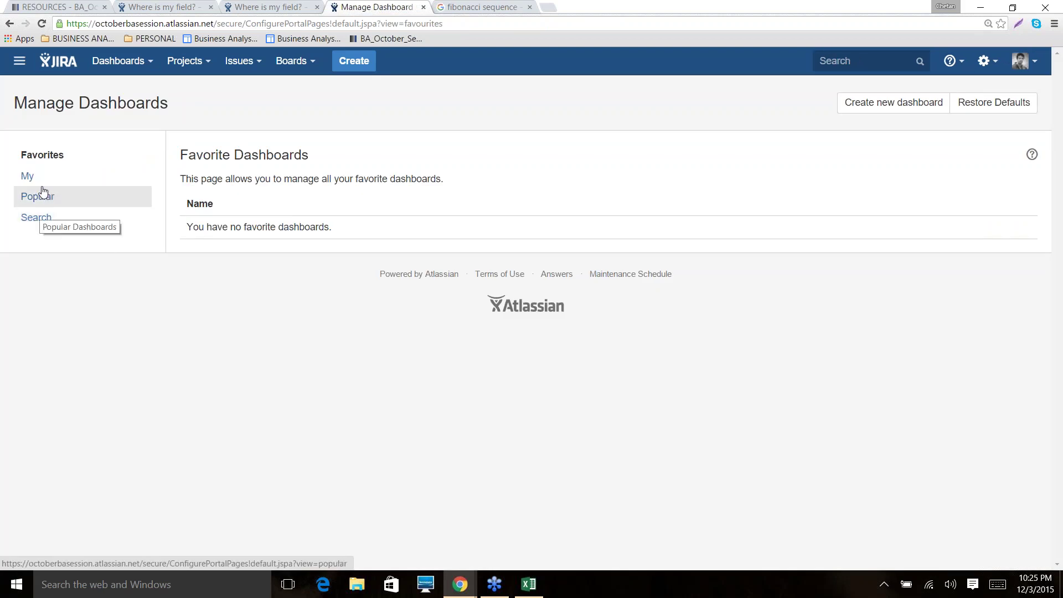
click(105, 65)
click(96, 87)
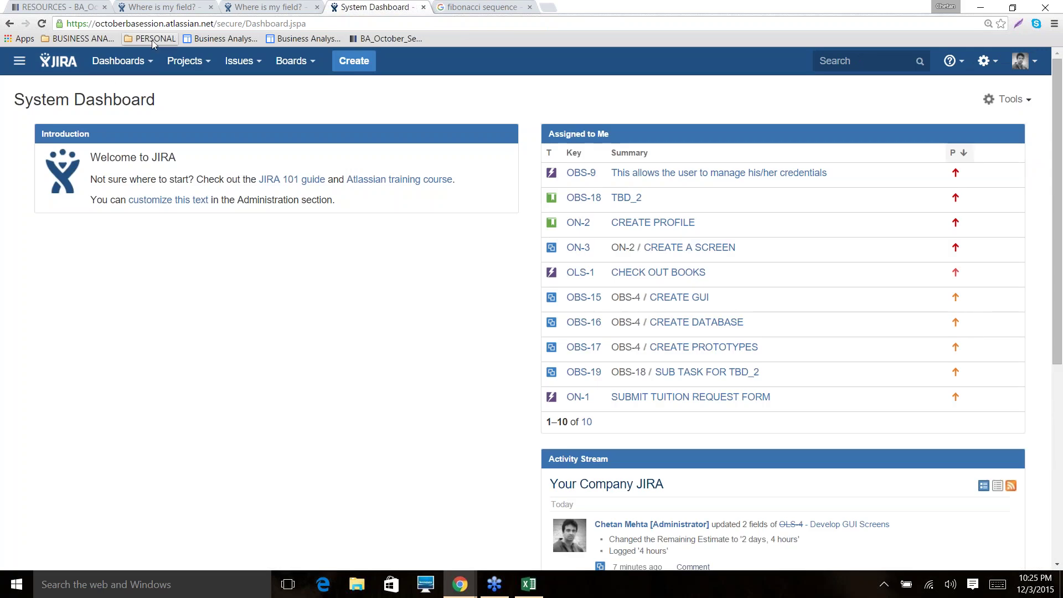
- Revisit the Favorite Dashboards list and return to the System Dashboard
click(169, 62)
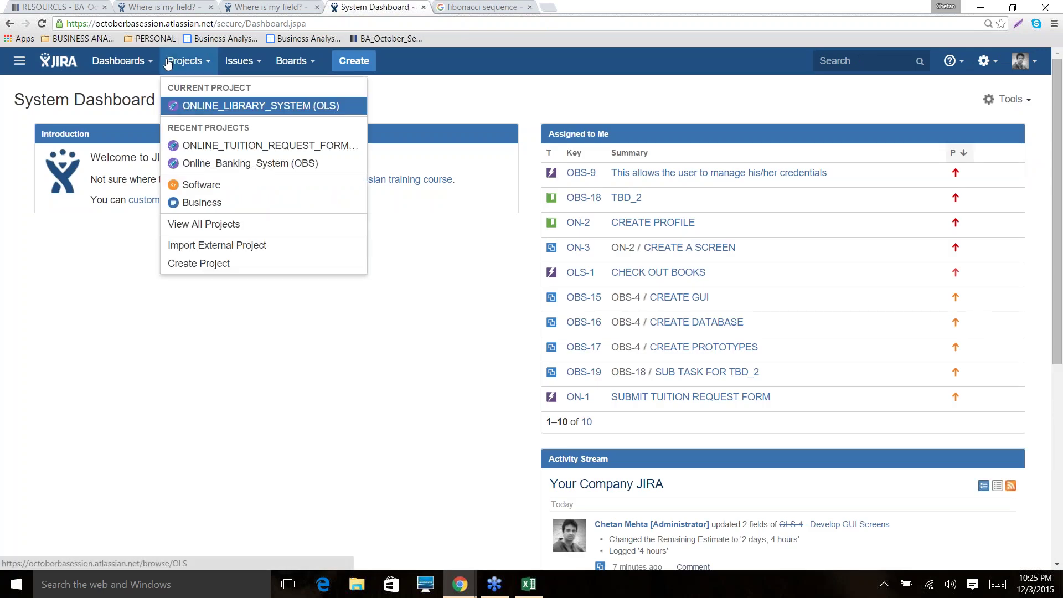
click(130, 61)
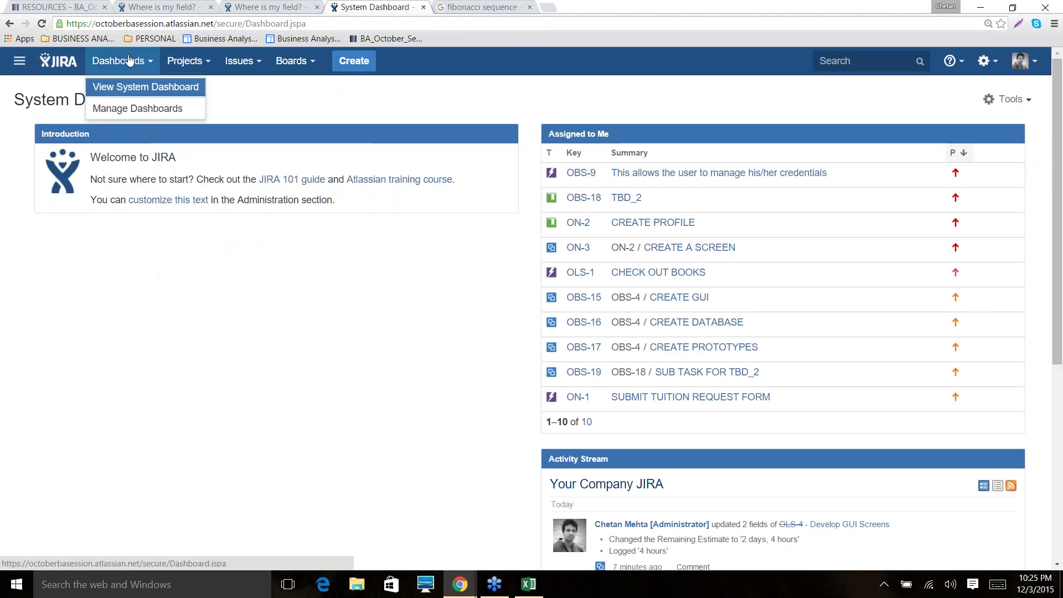
click(113, 109)
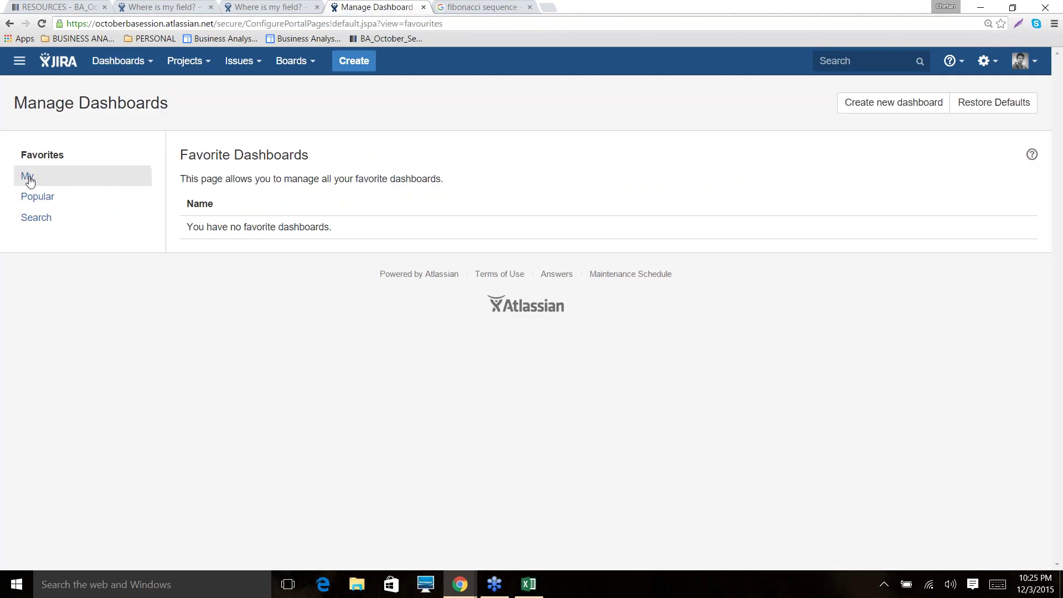
click(149, 65)
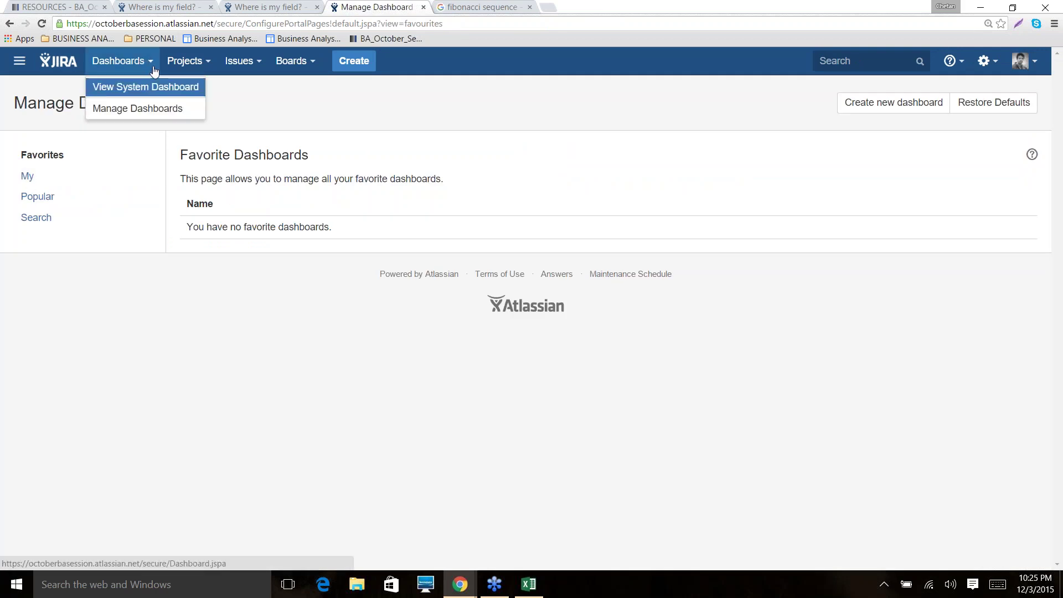
click(194, 62)
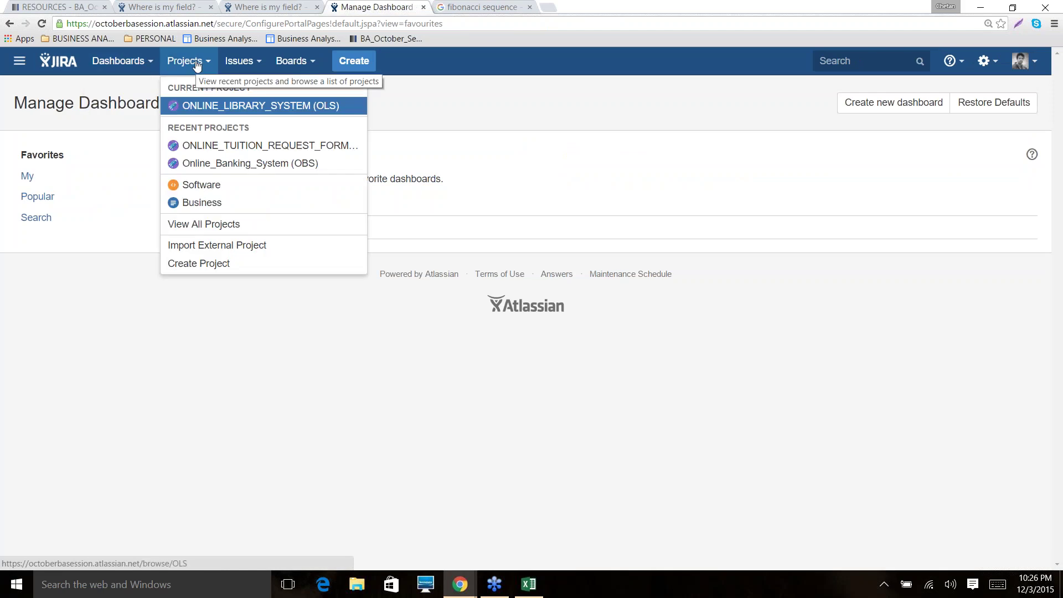
click(155, 64)
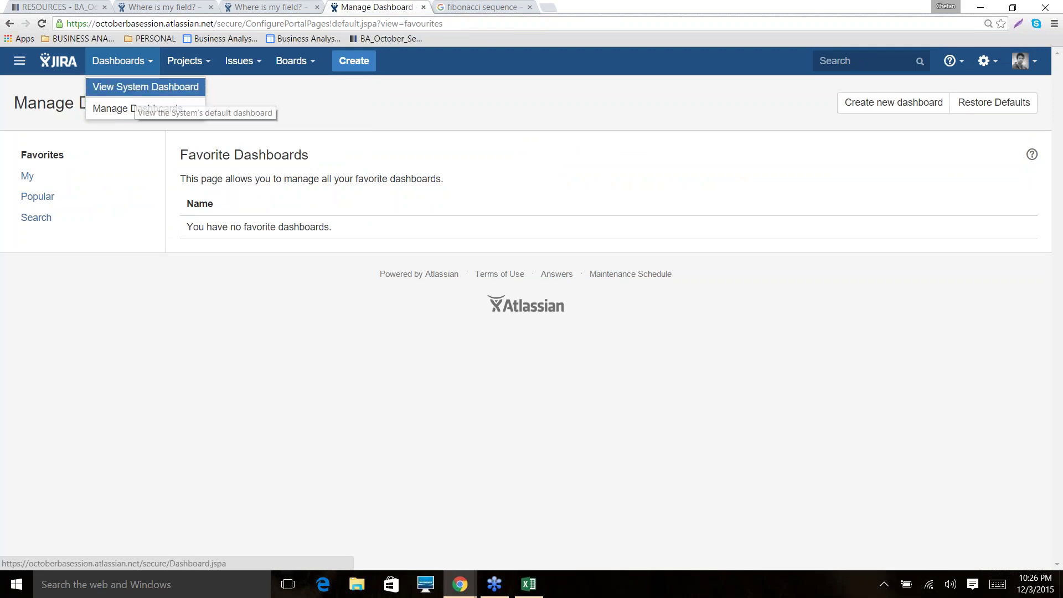
click(136, 97)
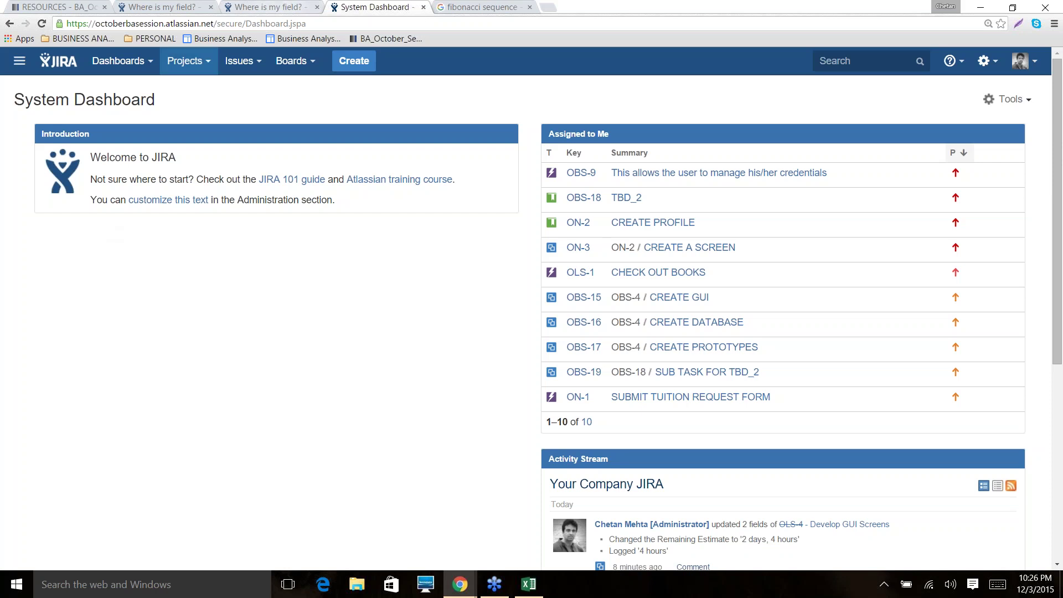
- Switch from JIRA to Confluence to view its All updates page
click(209, 65)
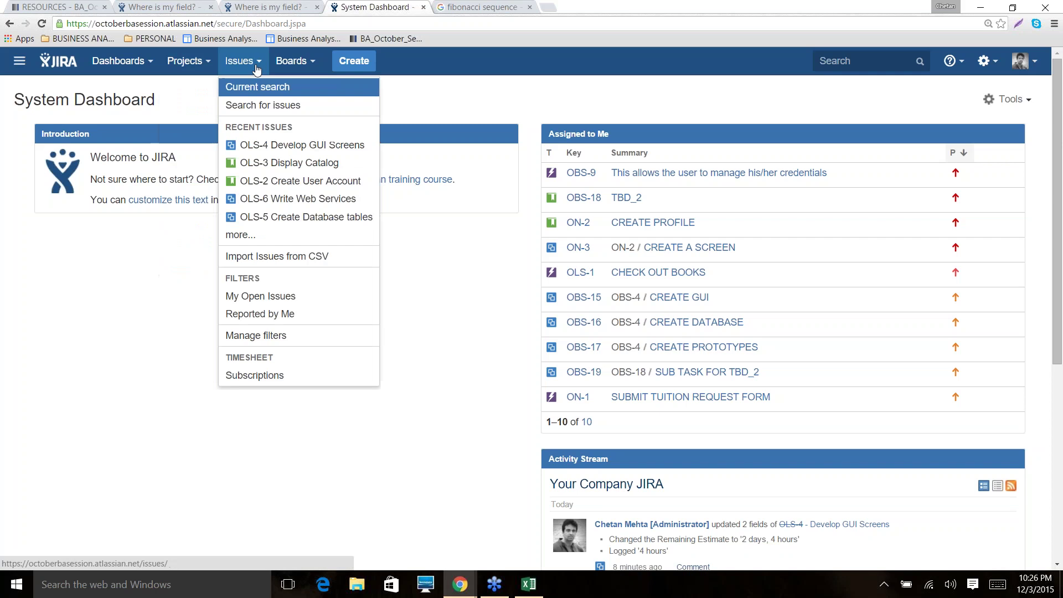
mouse_move(119, 61)
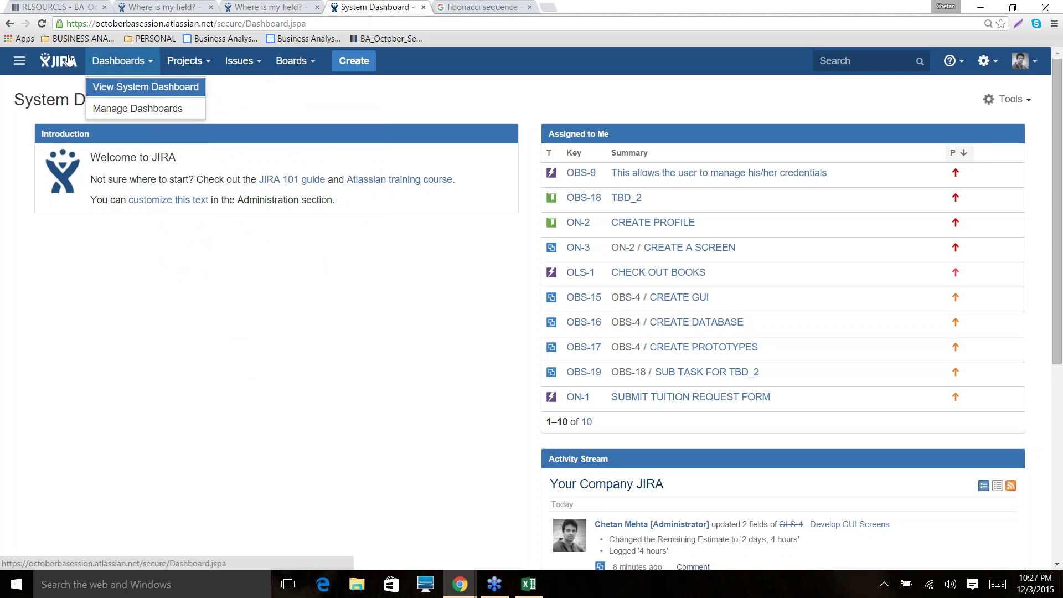
click(19, 61)
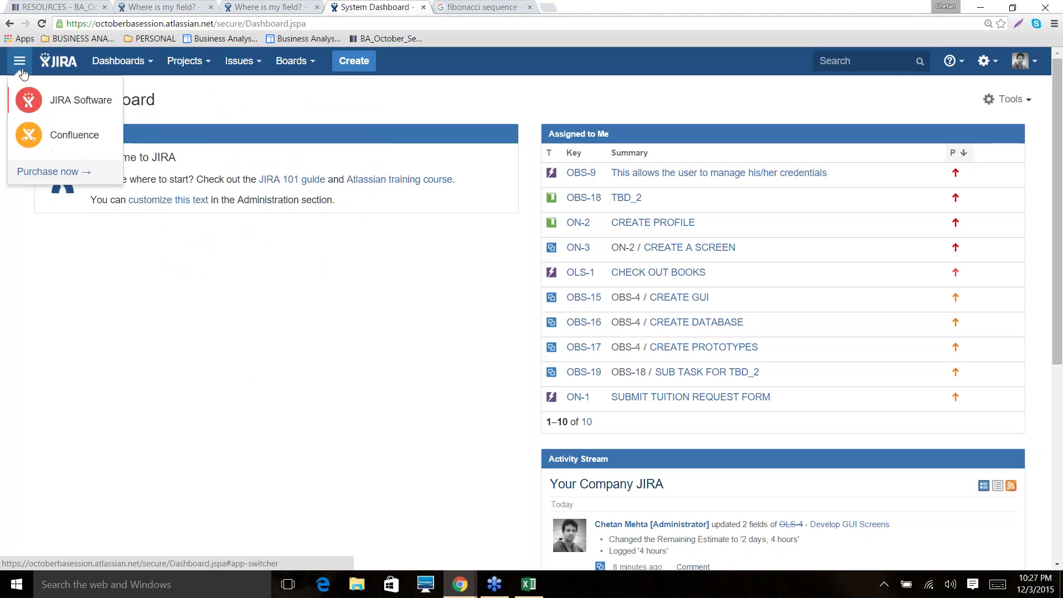
click(46, 137)
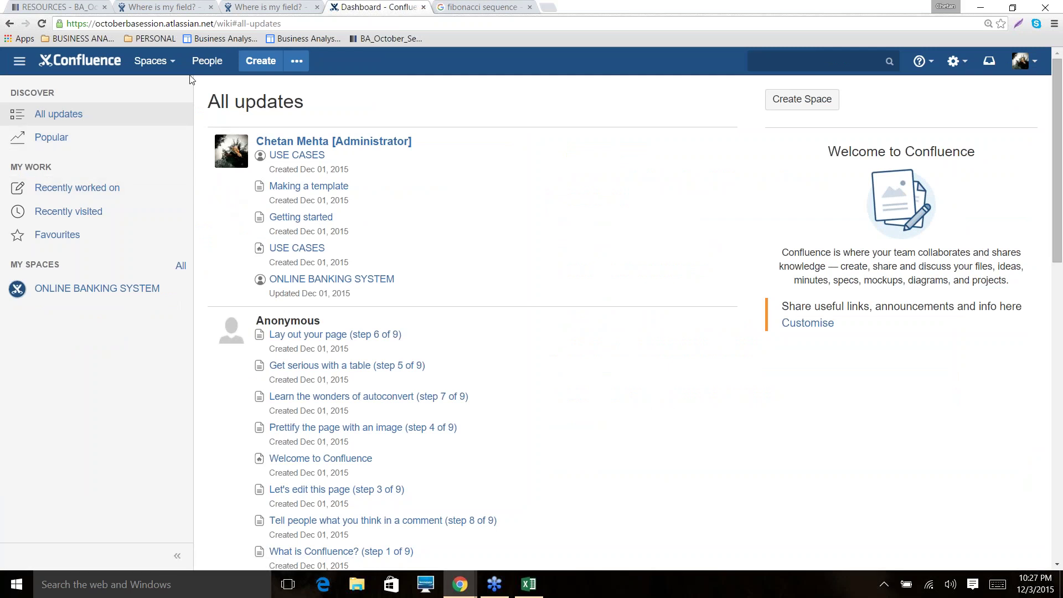
- Open the ONLINE BANKING SYSTEM space in Confluence and look through its home page from start to end
click(175, 66)
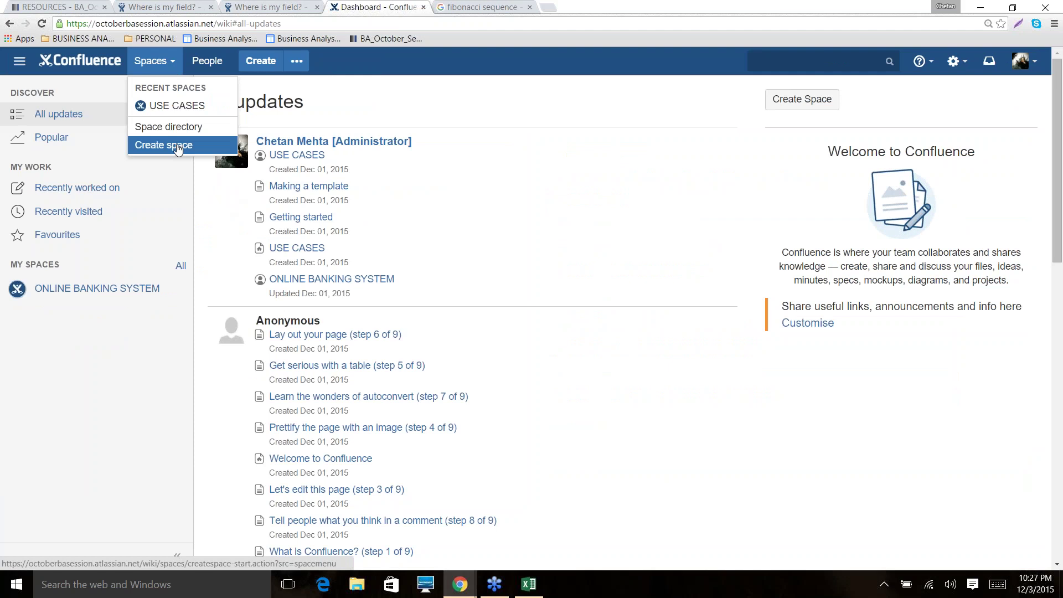
click(124, 288)
scroll(490, 237, down, 6)
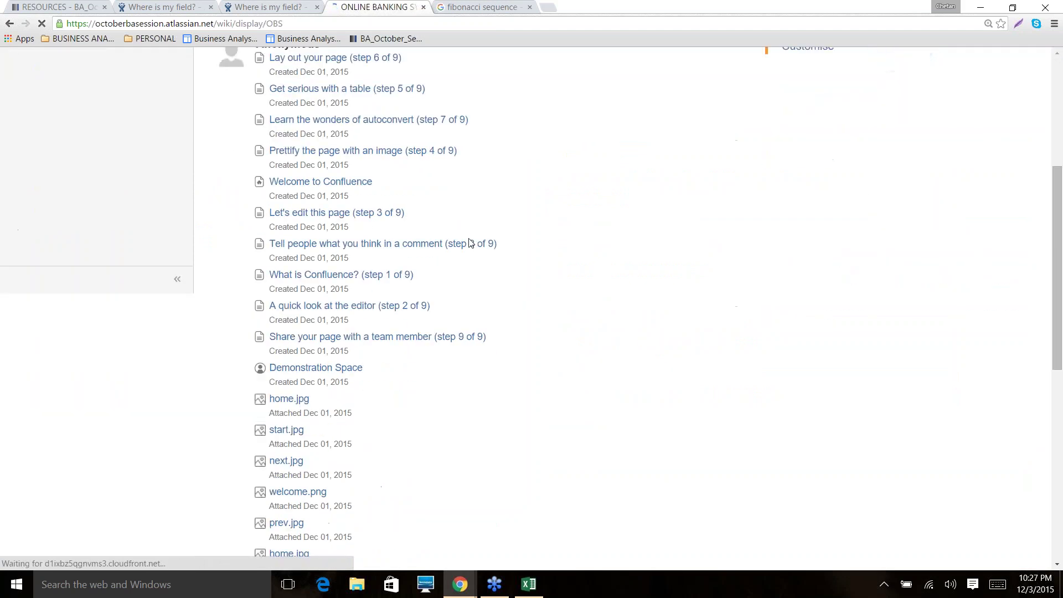
scroll(382, 189, up, 6)
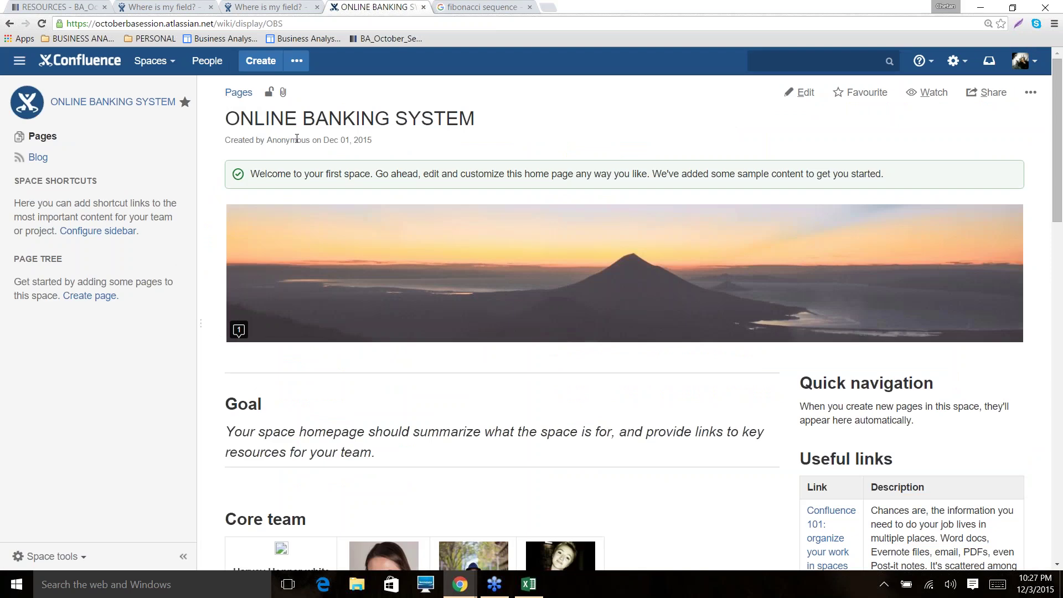
scroll(296, 141, down, 15)
scroll(293, 142, down, 5)
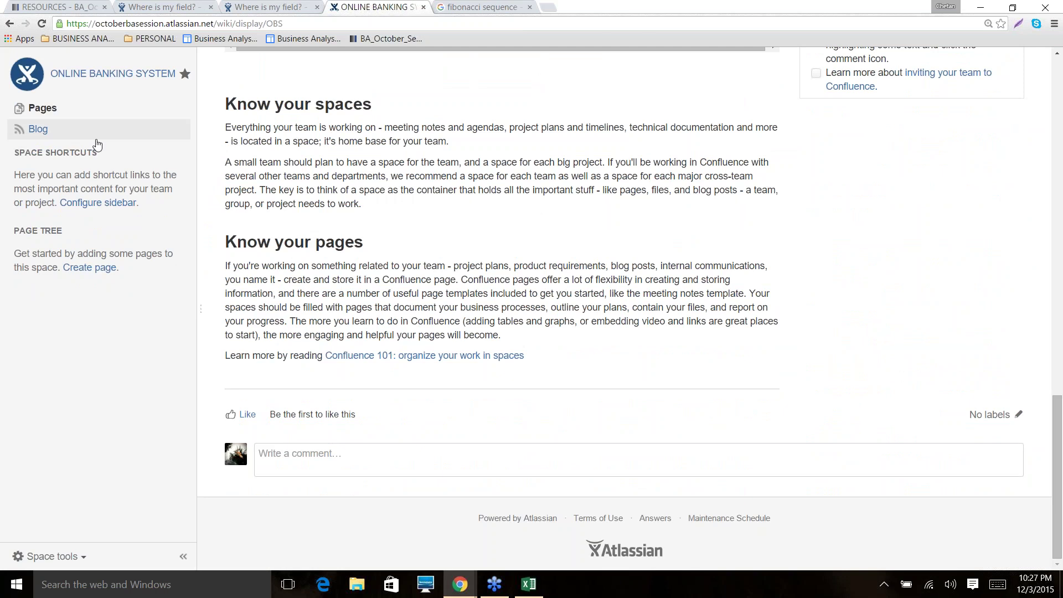
scroll(312, 143, up, 5)
key(Home)
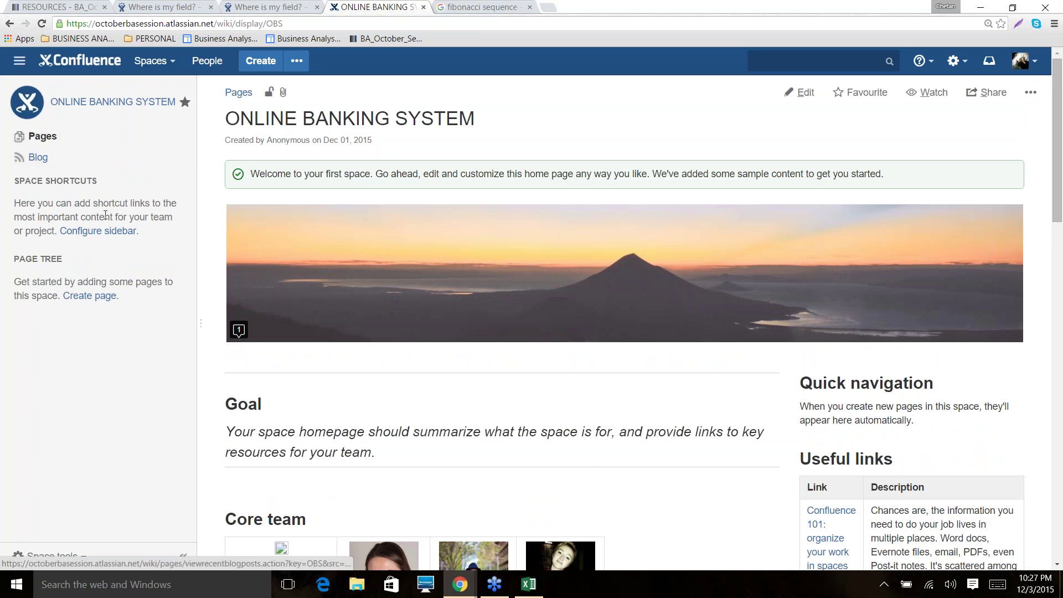
- Check the recent spaces and return to the Confluence dashboard
click(166, 70)
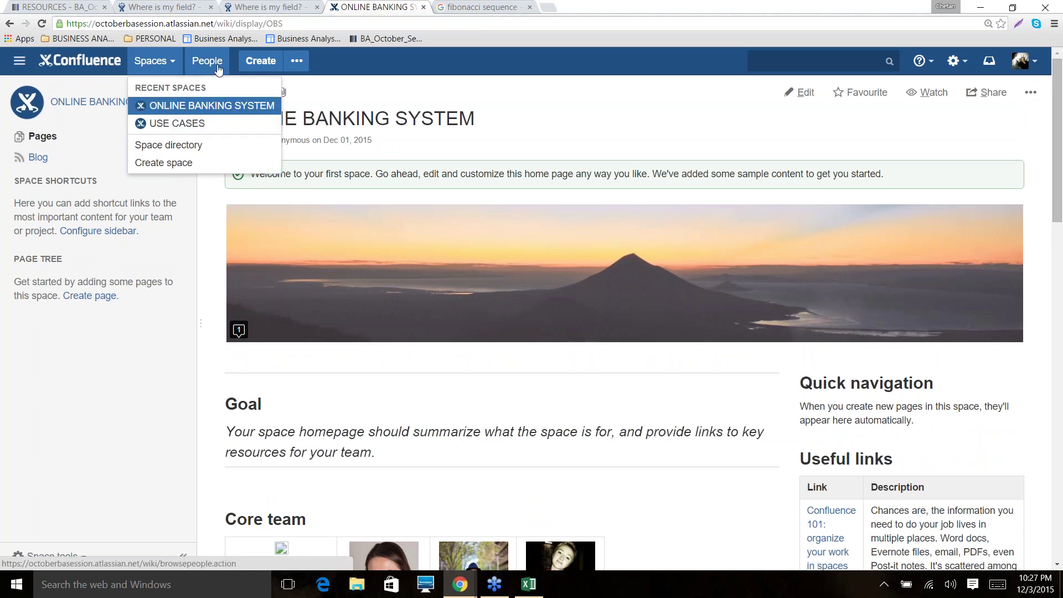
click(19, 60)
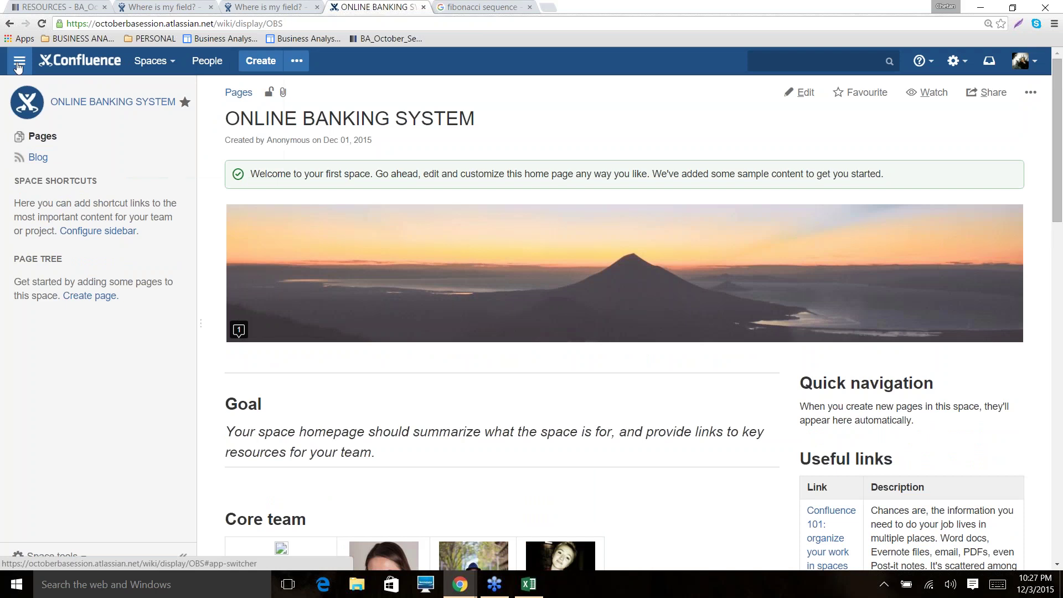
click(38, 137)
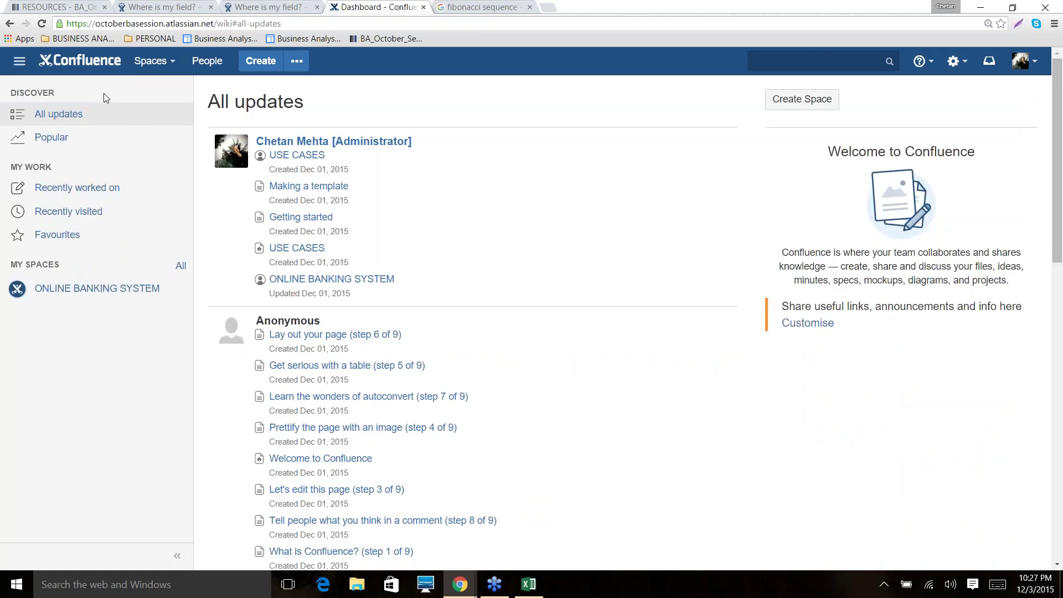
- Go back to the OLS board backlog, close the missing-field help and cancel creating the OLS-2 subtask
click(261, 7)
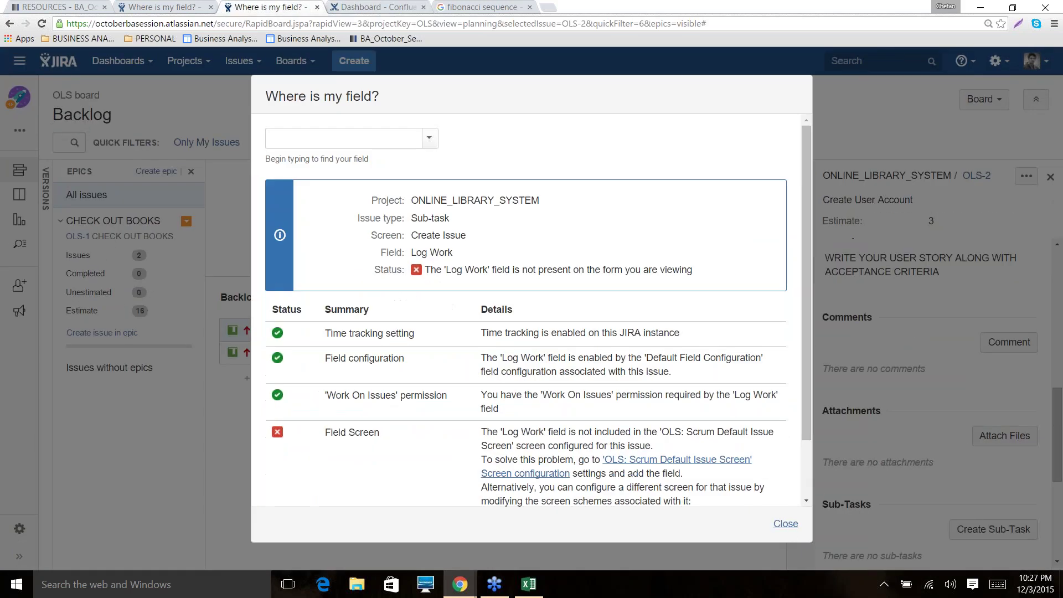
click(789, 524)
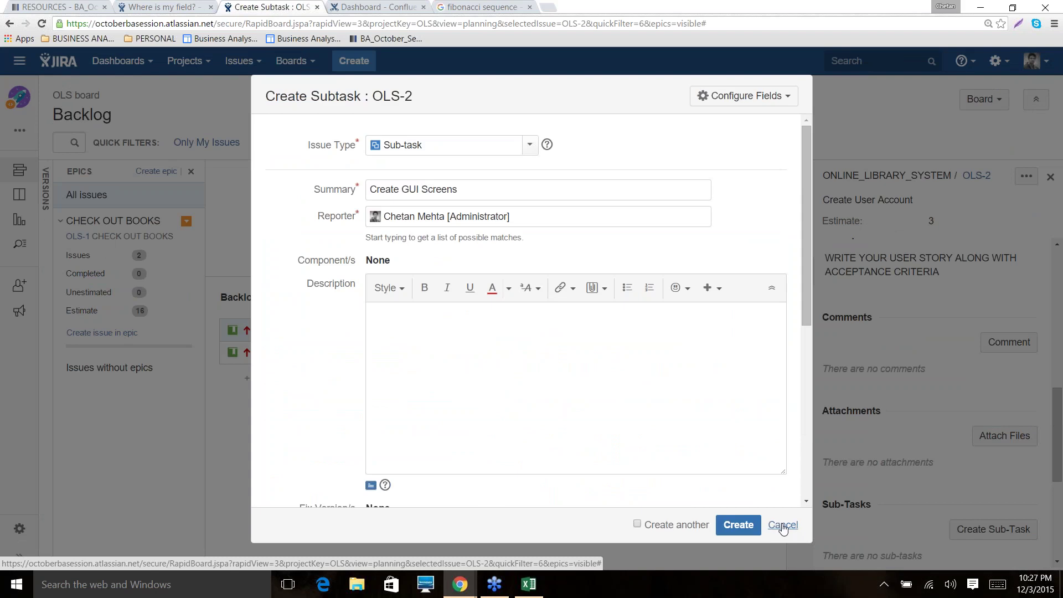
click(781, 525)
click(588, 183)
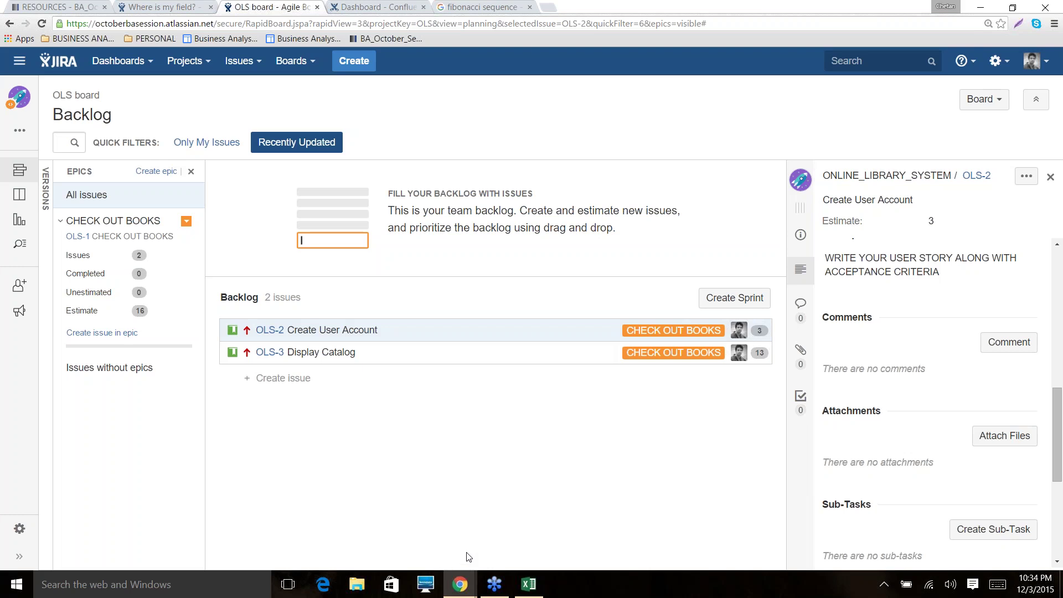
click(504, 563)
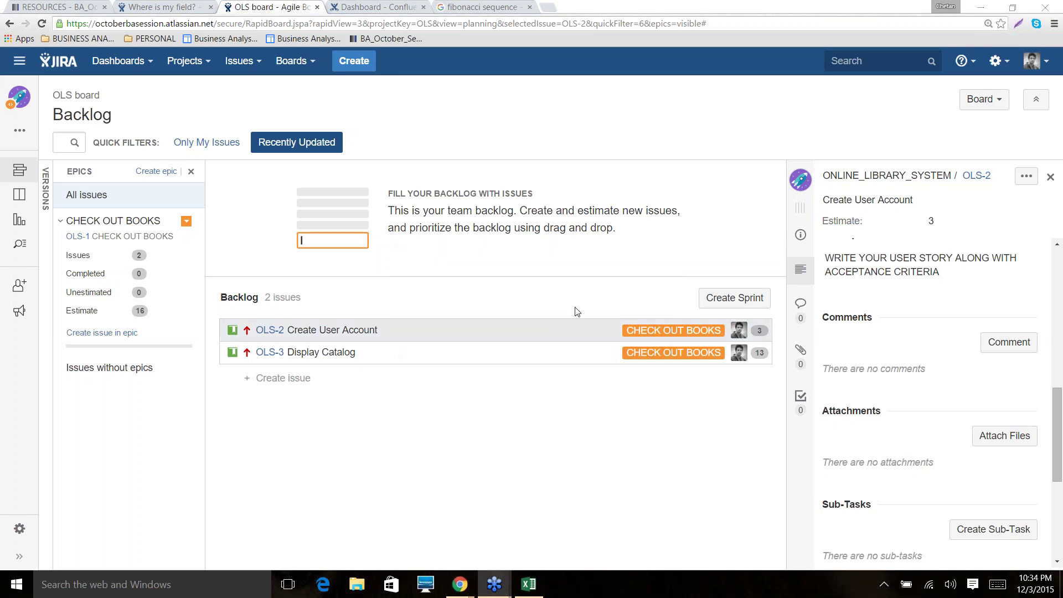